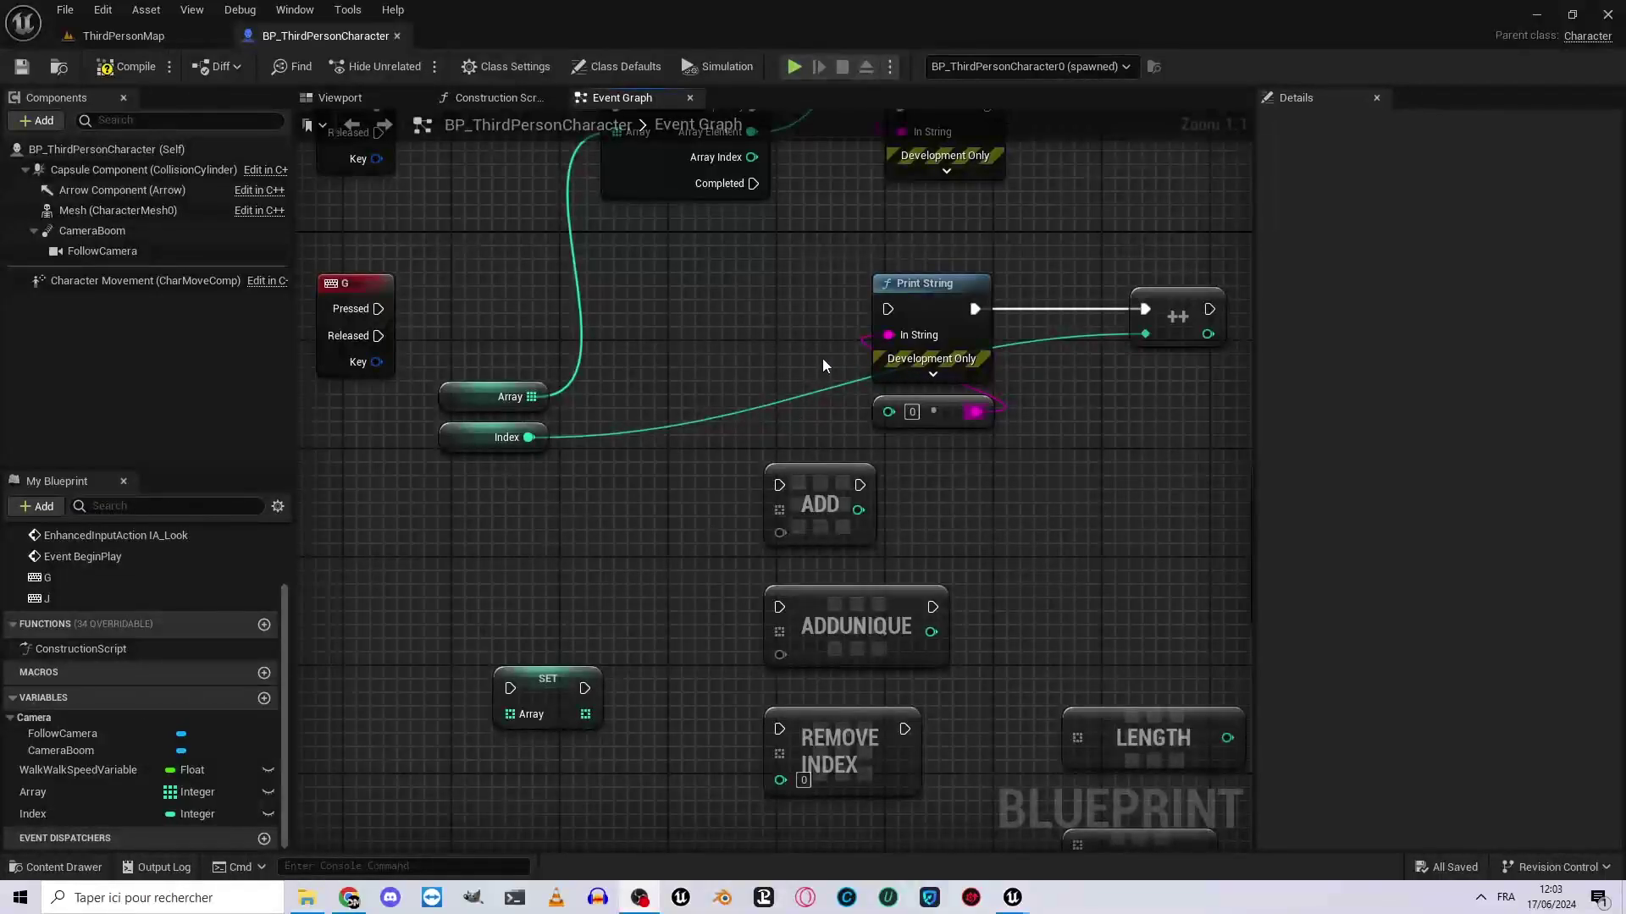
Bring the event nodes into view and select the ADD and ADDUNIQUE nodes.
{"action": "mouse_move", "coordinate": [675, 347]}
{"action": "right_mouse_down"}
{"action": "mouse_move", "coordinate": [792, 576]}
{"action": "mouse_move", "coordinate": [786, 510]}
{"action": "right_mouse_up"}
{"action": "scroll", "coordinate": [818, 596], "scroll_direction": "up", "scroll_amount": 4}
{"action": "scroll", "coordinate": [750, 430], "scroll_direction": "up", "scroll_amount": 2}
{"action": "left_click", "coordinate": [750, 436]}
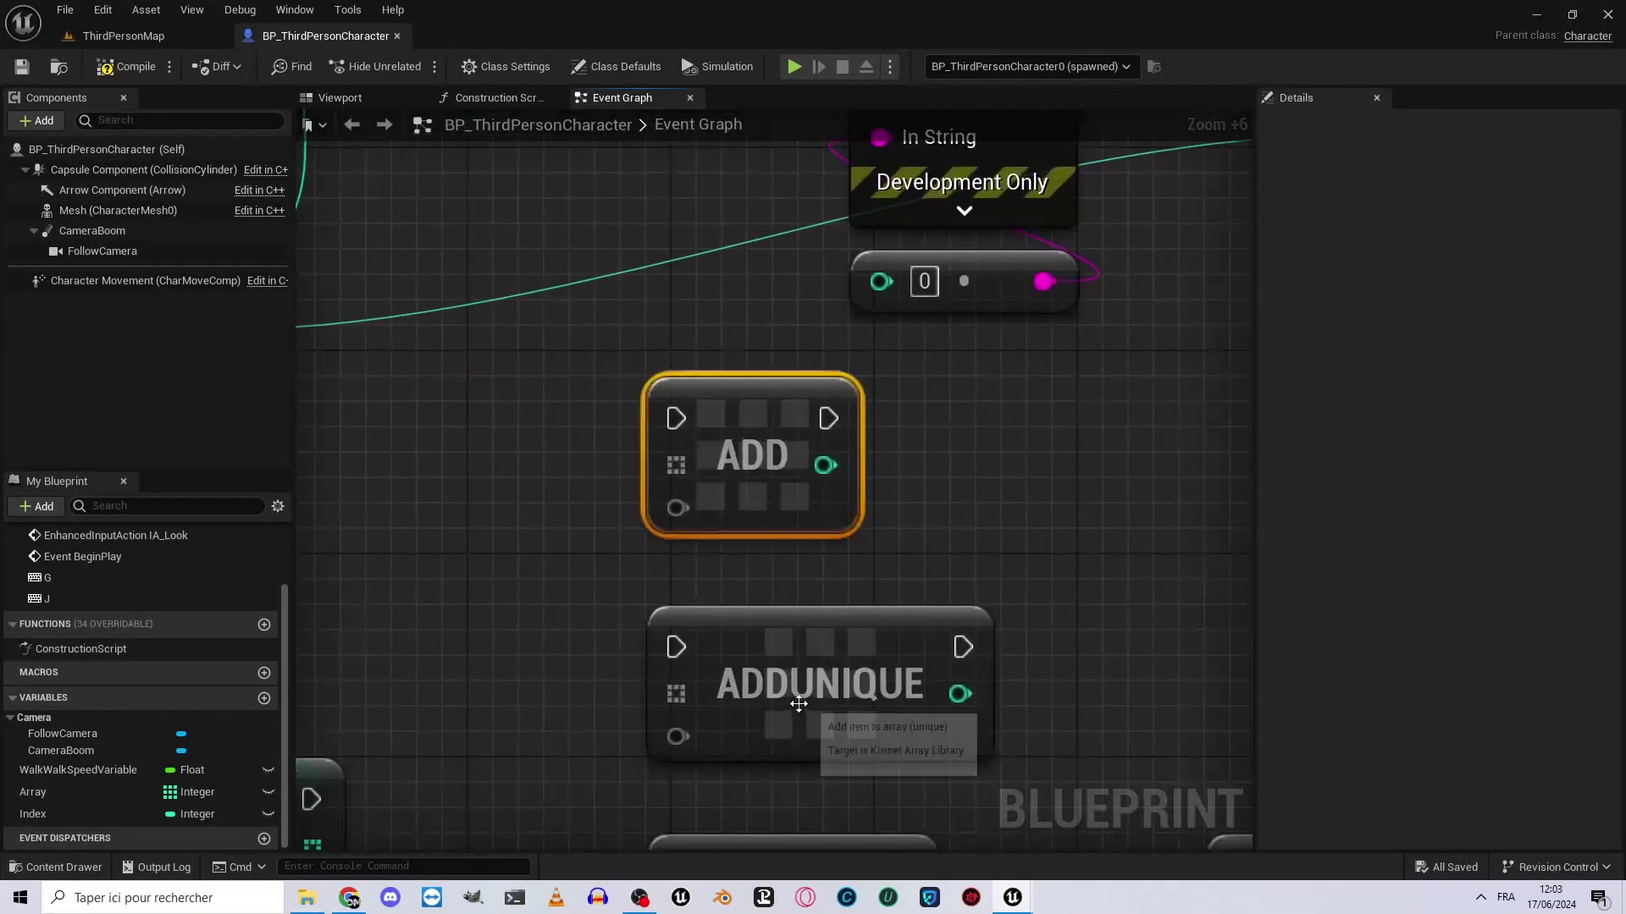
{"action": "left_click", "coordinate": [819, 712]}
{"action": "left_click_drag", "start_coordinate": [552, 406], "coordinate": [913, 783]}
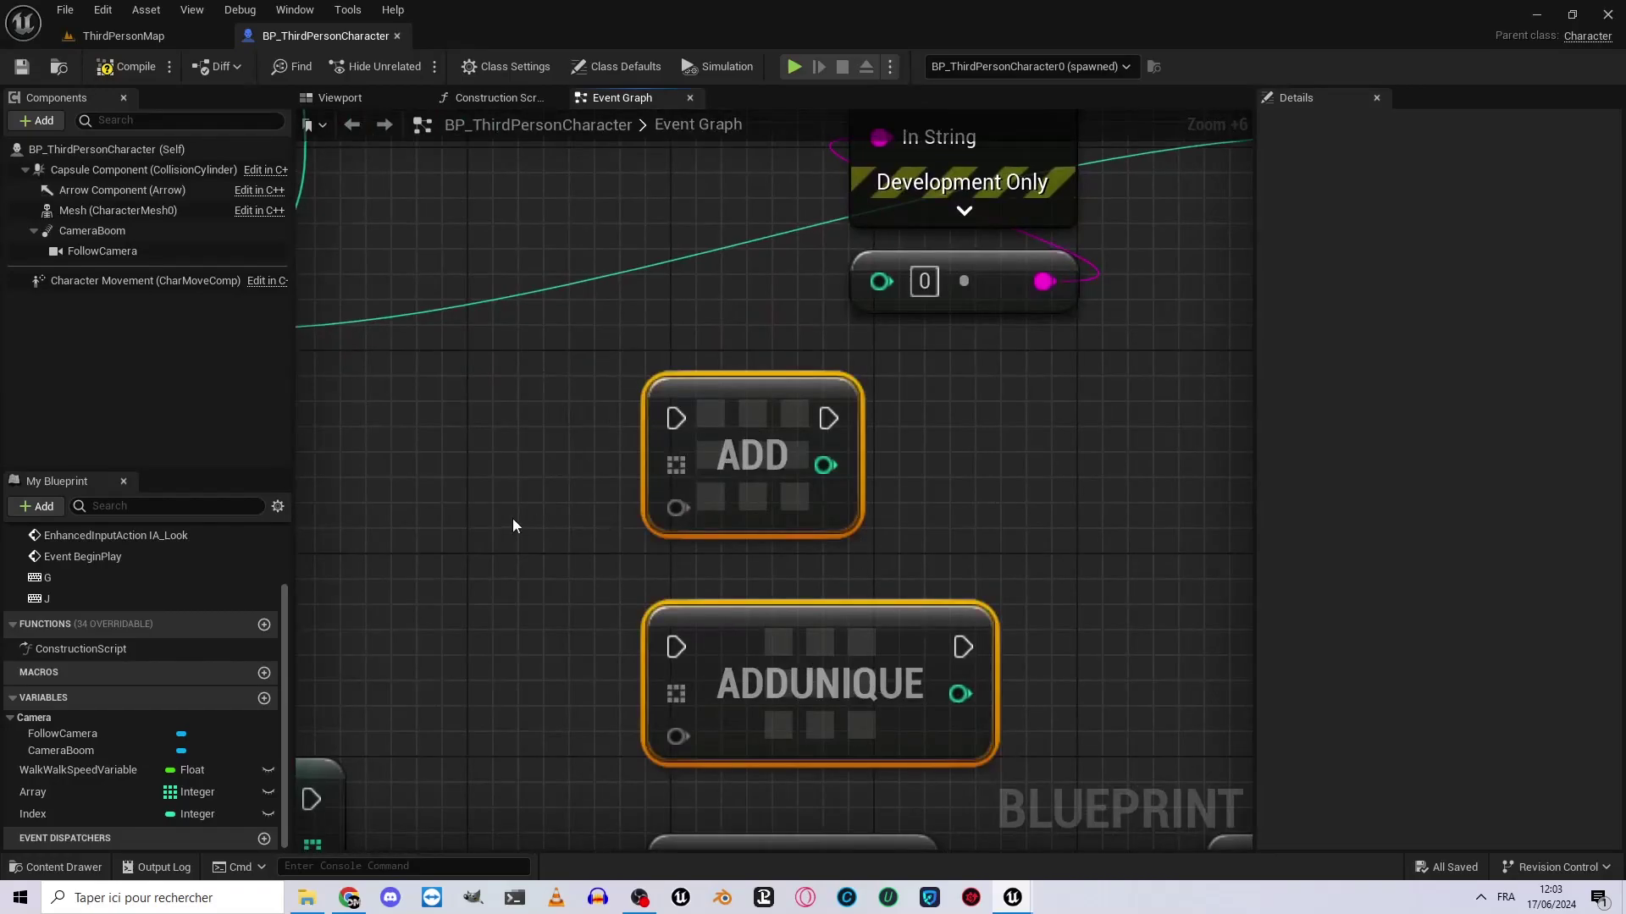
{"action": "scroll", "coordinate": [511, 518], "scroll_direction": "down", "scroll_amount": 5}
{"action": "scroll", "coordinate": [699, 537], "scroll_direction": "down", "scroll_amount": 2}
{"action": "scroll", "coordinate": [609, 591], "scroll_direction": "up", "scroll_amount": 5}
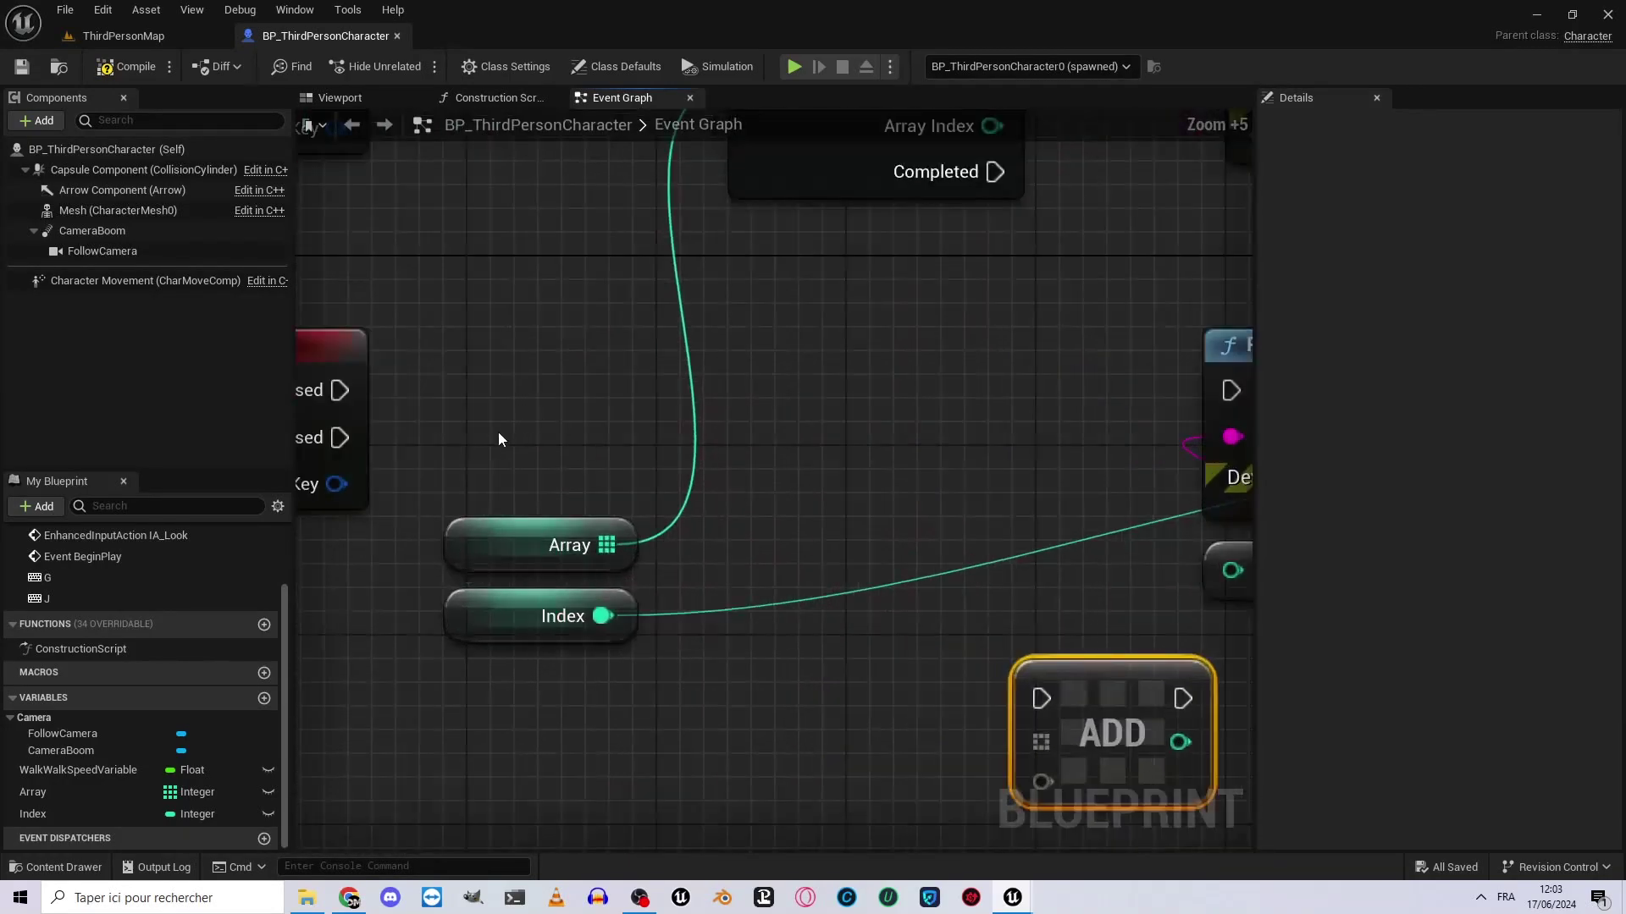
{"action": "left_click_drag", "start_coordinate": [500, 431], "coordinate": [633, 558]}
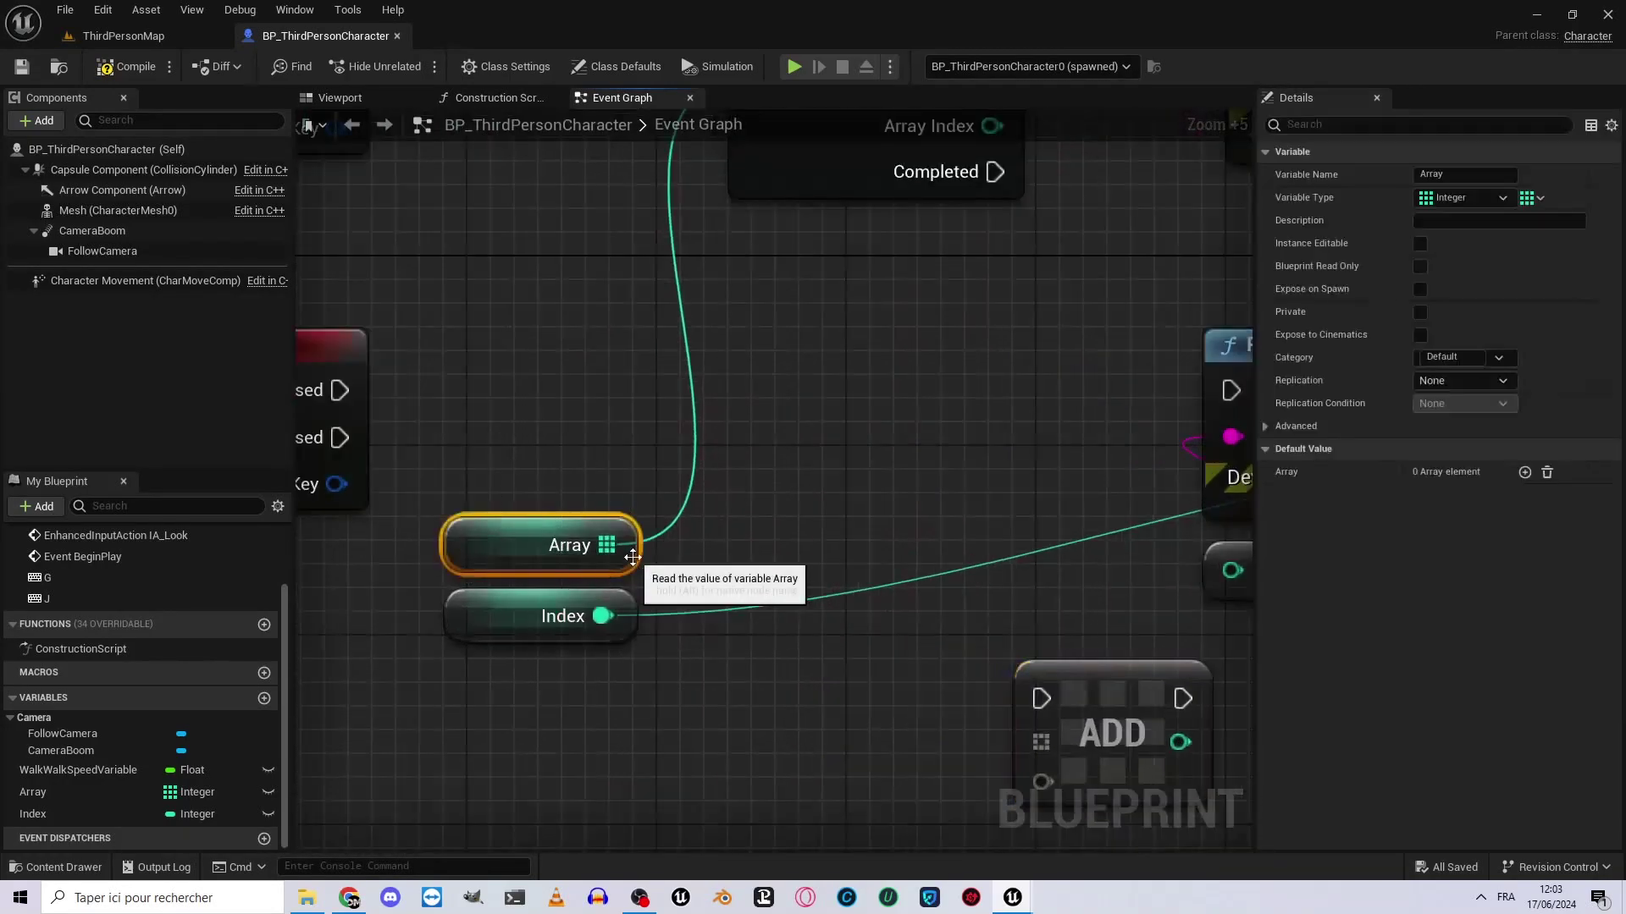
{"action": "left_click", "coordinate": [566, 461]}
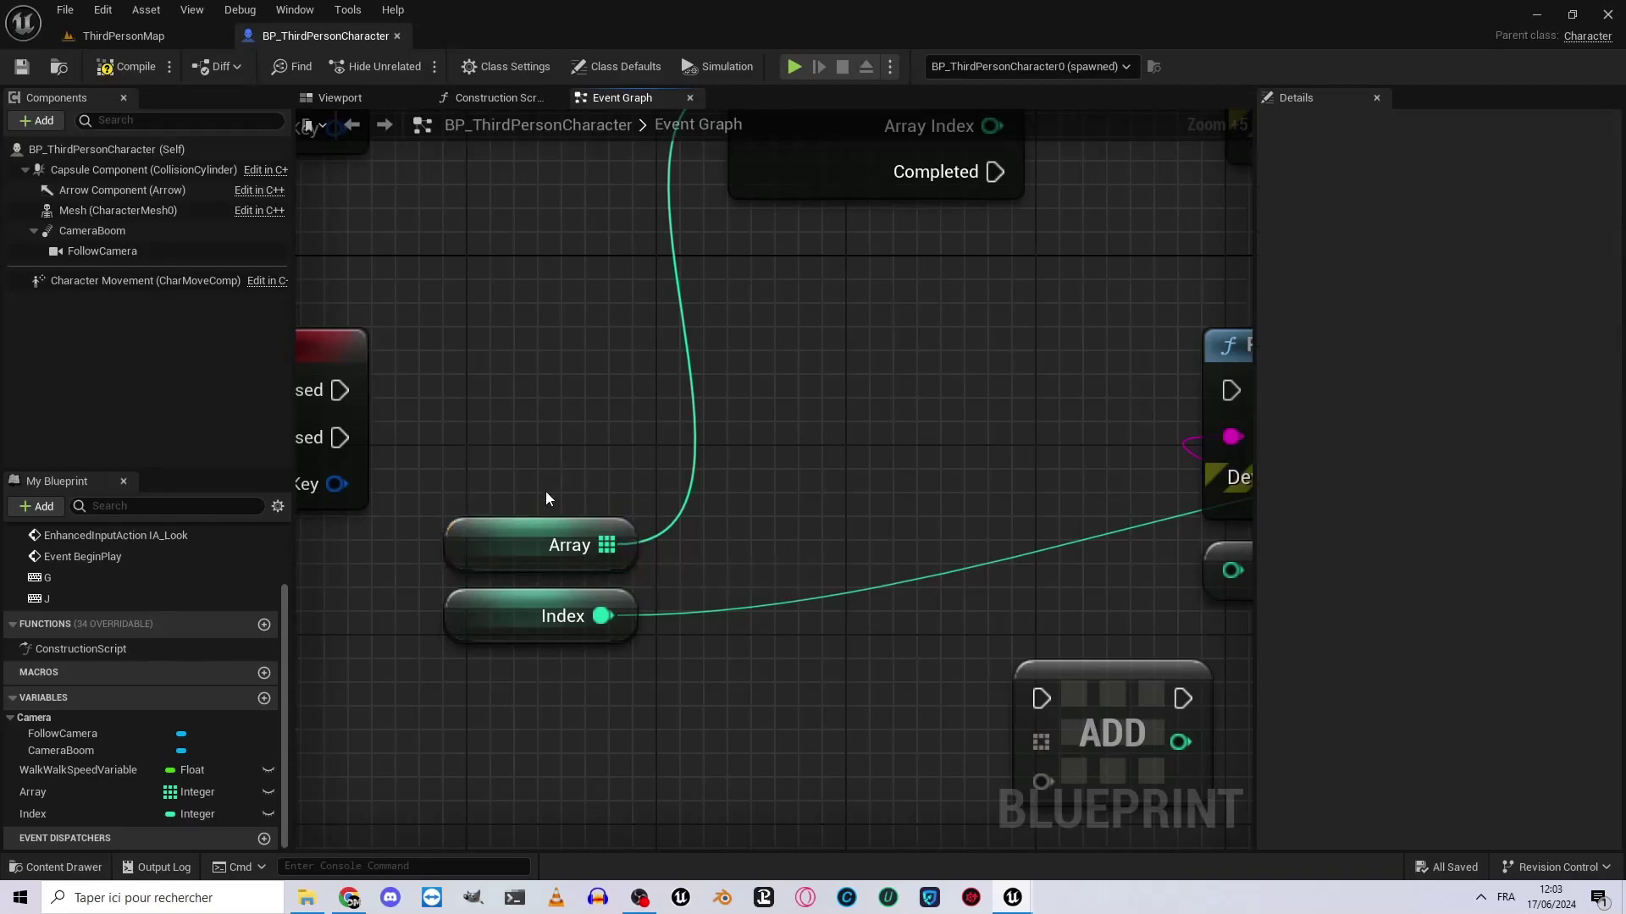
Select the Array variable, add five default elements, then clear them all.
{"action": "right_click_drag", "start_coordinate": [616, 557], "coordinate": [718, 526]}
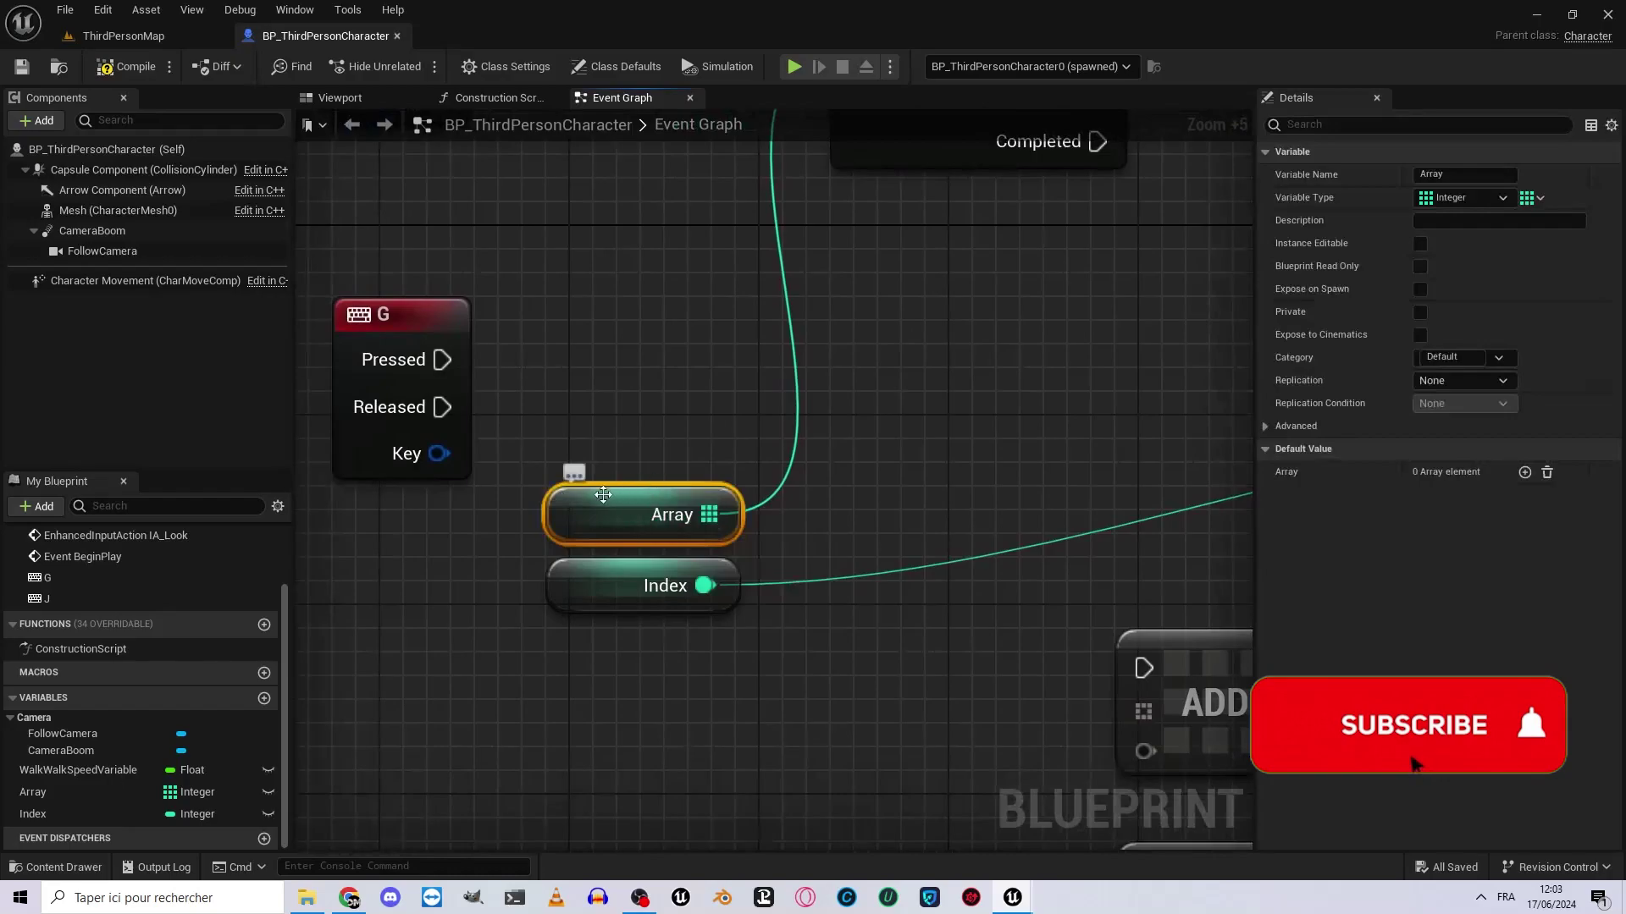
{"action": "left_click", "coordinate": [605, 591]}
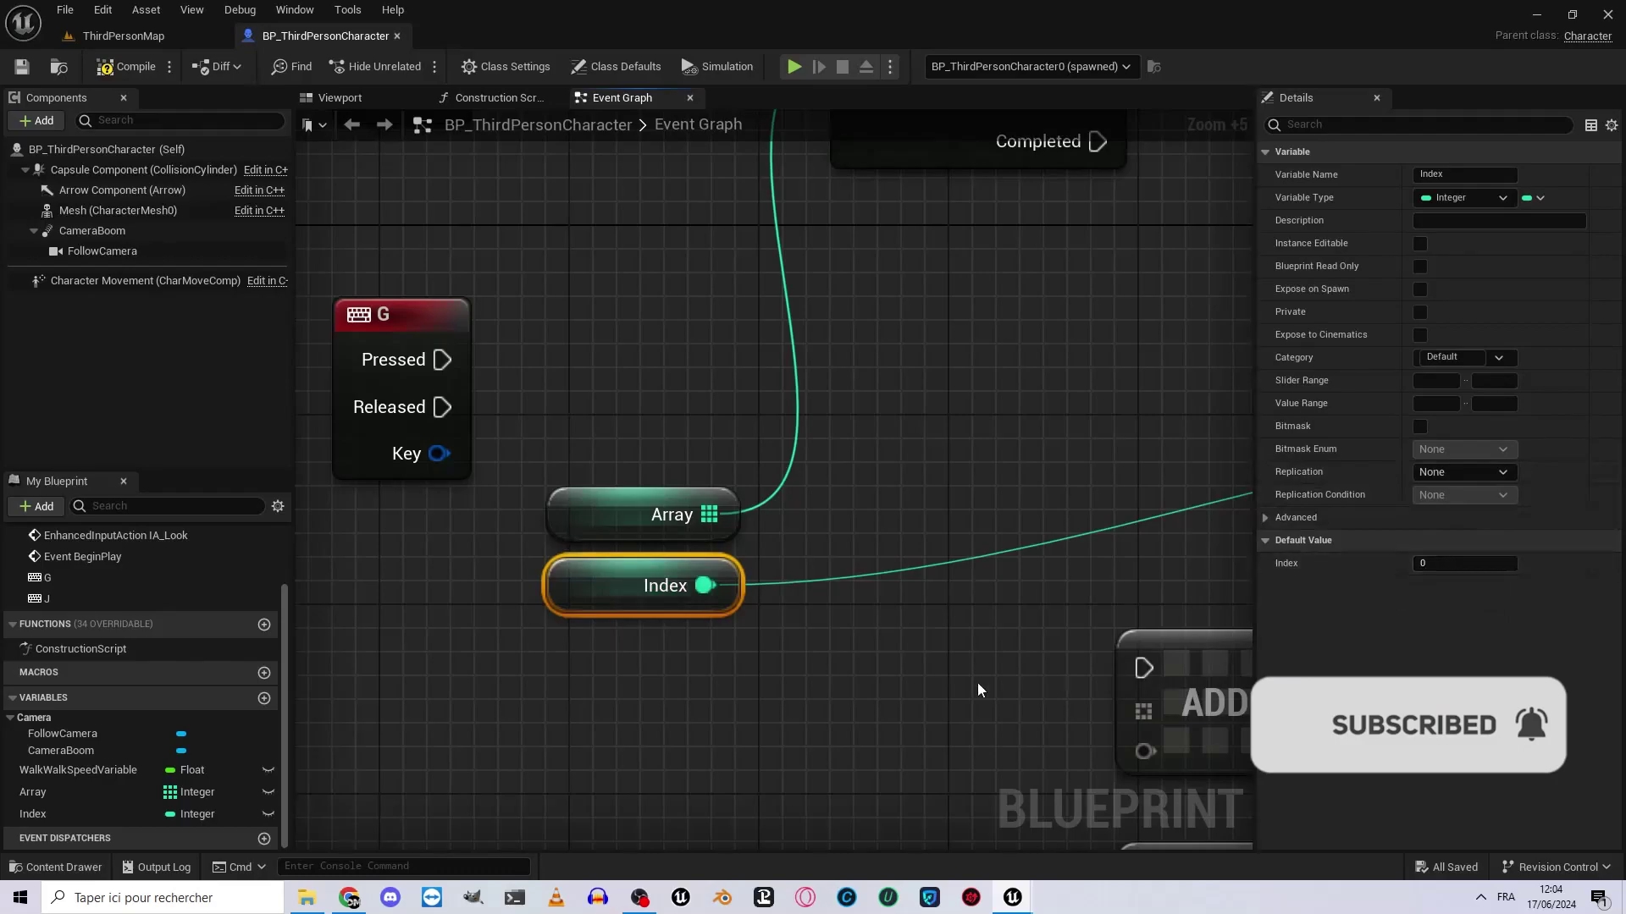
{"action": "left_click", "coordinate": [606, 520]}
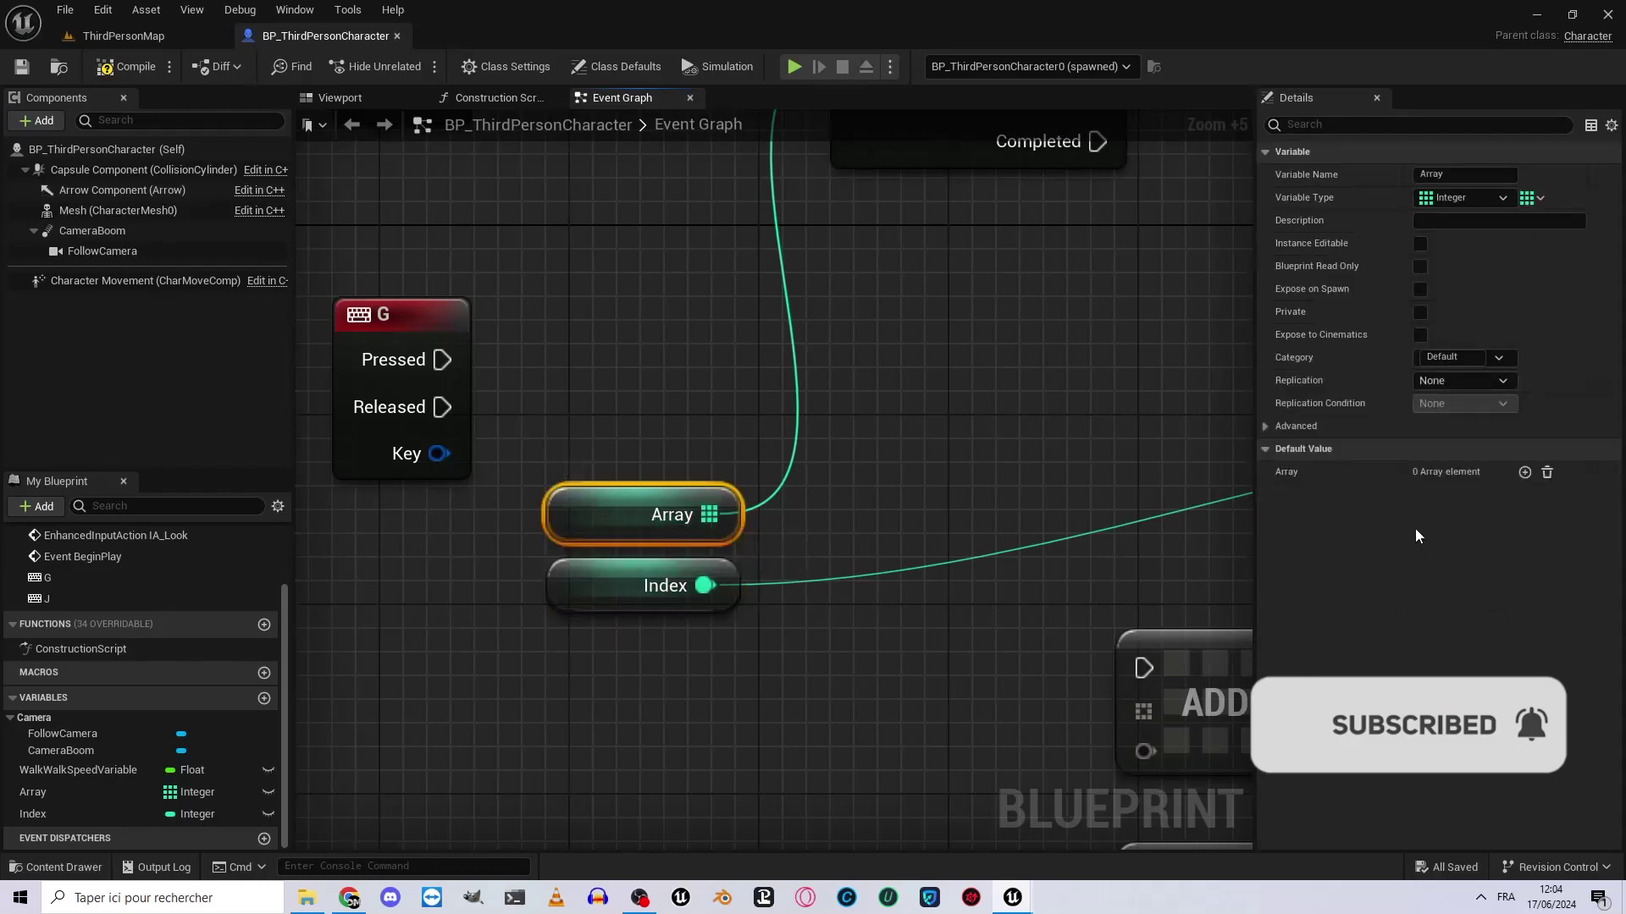
{"action": "left_click", "coordinate": [1525, 473]}
{"action": "left_click", "coordinate": [1525, 473]}
{"action": "left_click", "coordinate": [1525, 473]}
{"action": "left_click", "coordinate": [1525, 473]}
{"action": "left_click", "coordinate": [1525, 473]}
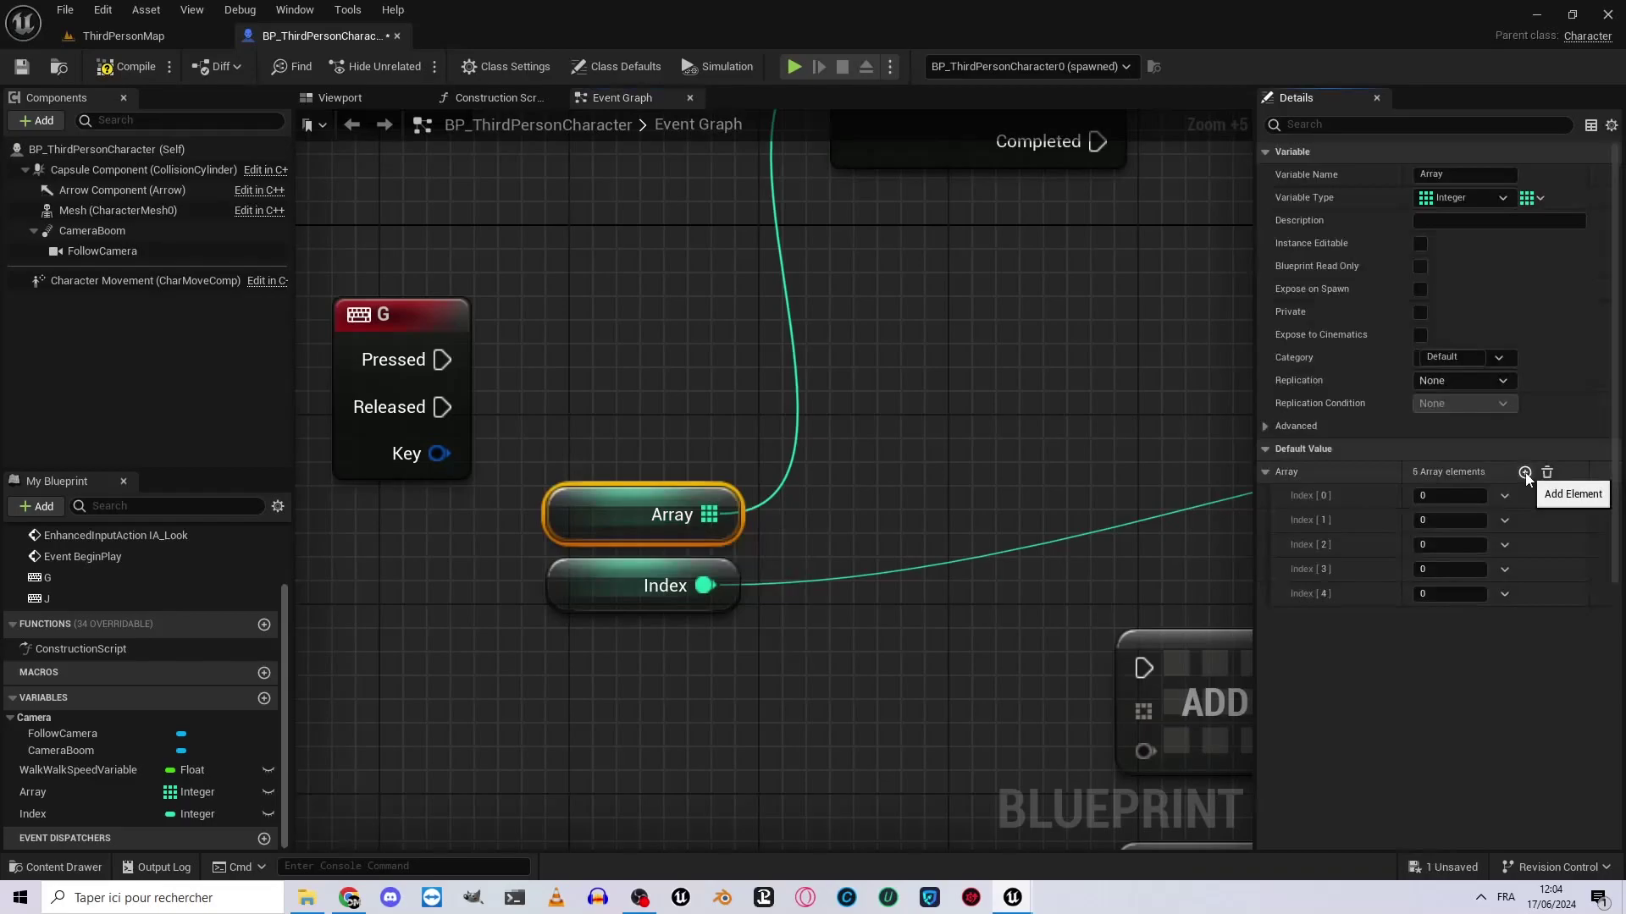
{"action": "left_click", "coordinate": [1525, 473]}
{"action": "left_click", "coordinate": [1525, 474]}
{"action": "left_click", "coordinate": [1525, 473]}
{"action": "left_click", "coordinate": [1525, 473]}
{"action": "left_click", "coordinate": [1525, 473]}
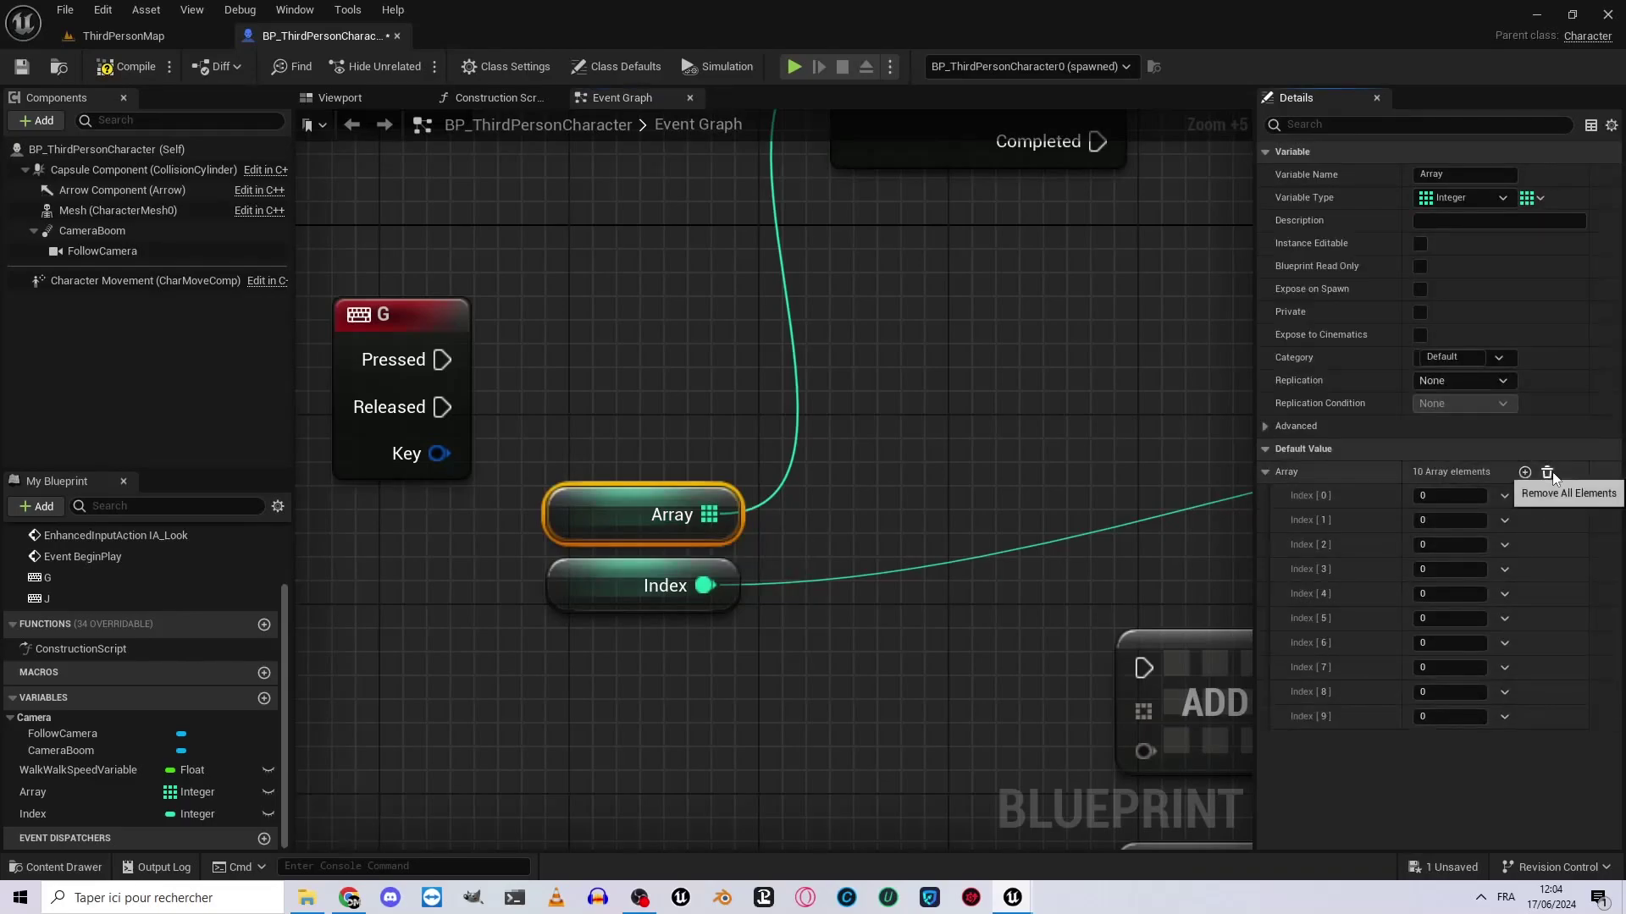
{"action": "left_click", "coordinate": [1547, 473]}
Reselect the Array node and give its default value three 0 elements.
{"action": "left_click_drag", "start_coordinate": [555, 436], "coordinate": [726, 483]}
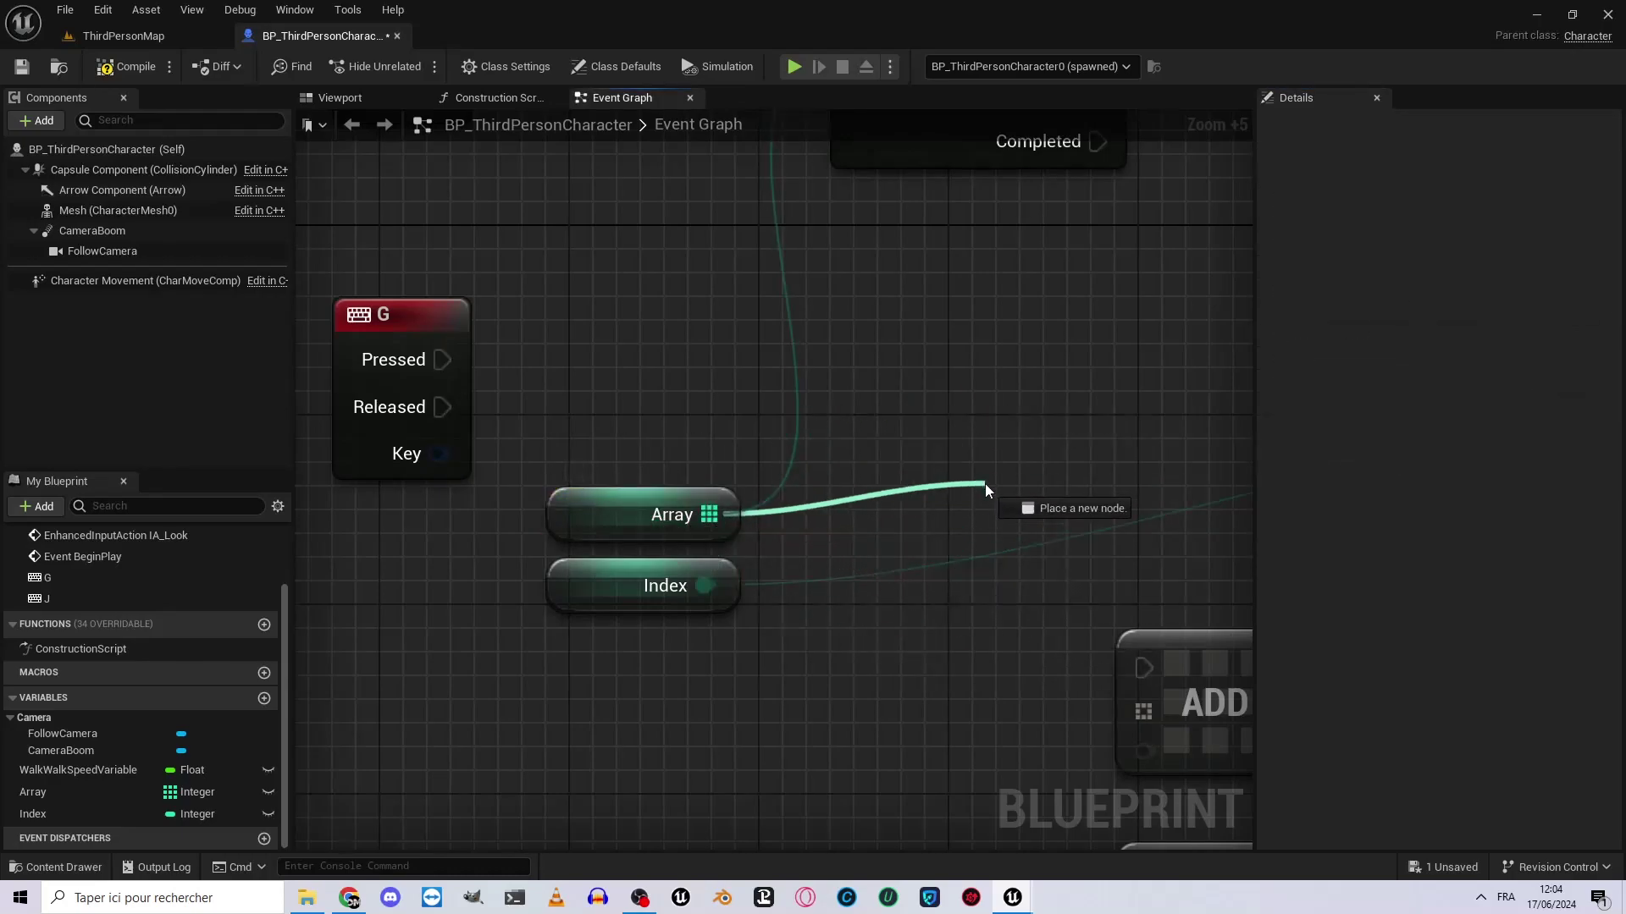
{"action": "left_click_drag", "start_coordinate": [709, 515], "coordinate": [984, 485]}
{"action": "left_click", "coordinate": [618, 529]}
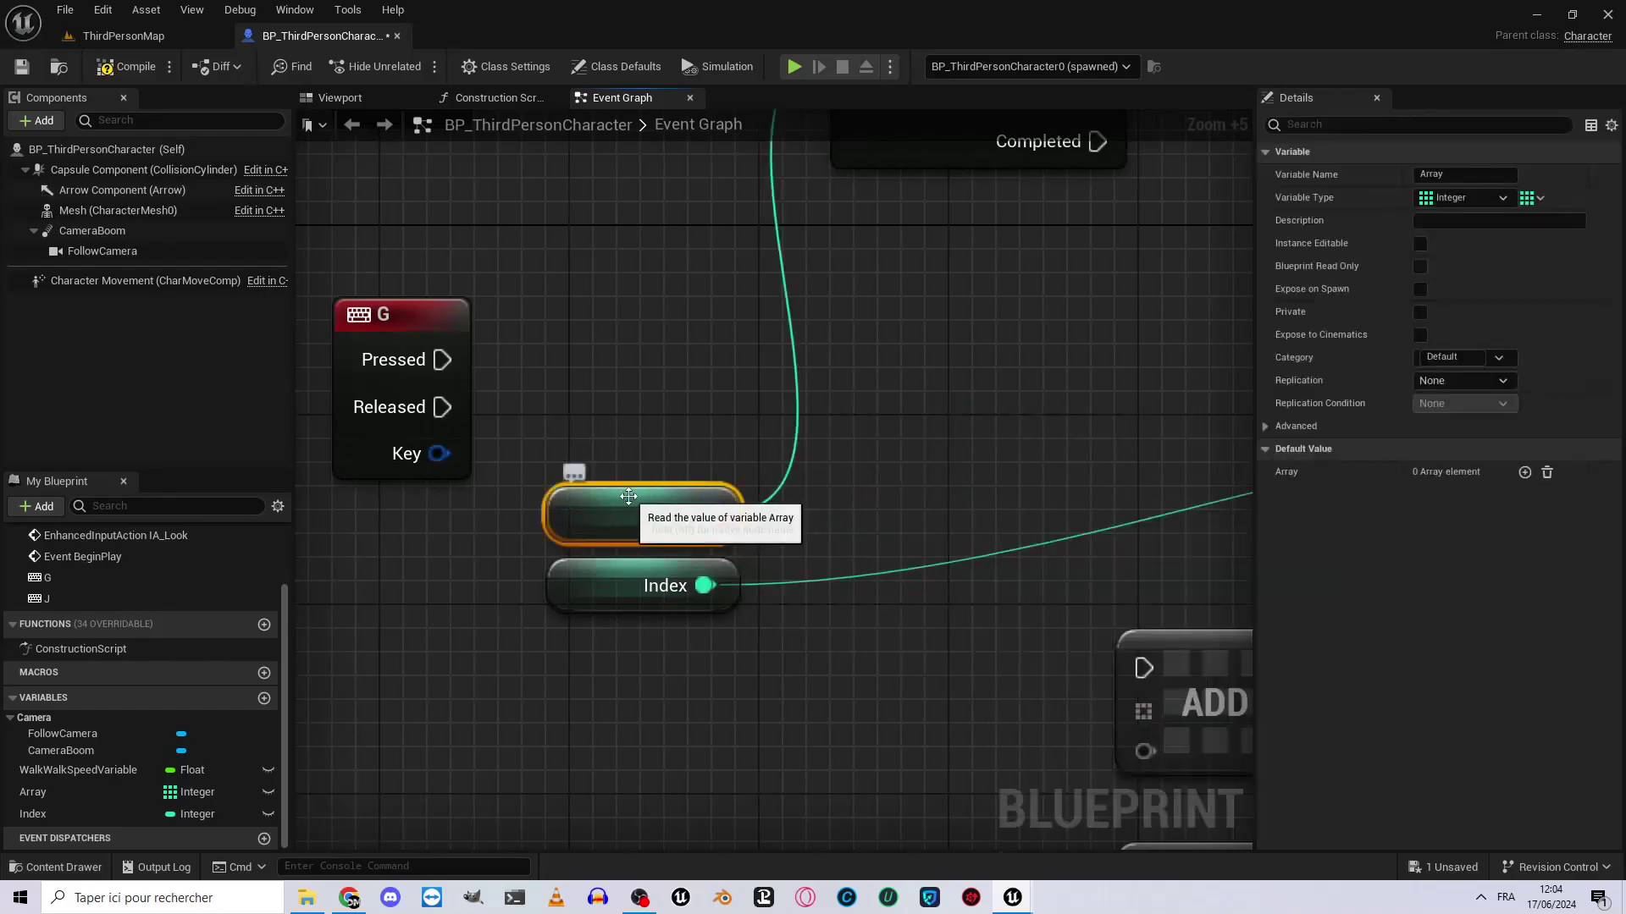
{"action": "left_click", "coordinate": [1525, 472]}
{"action": "left_click", "coordinate": [1525, 471]}
{"action": "left_click", "coordinate": [1525, 472]}
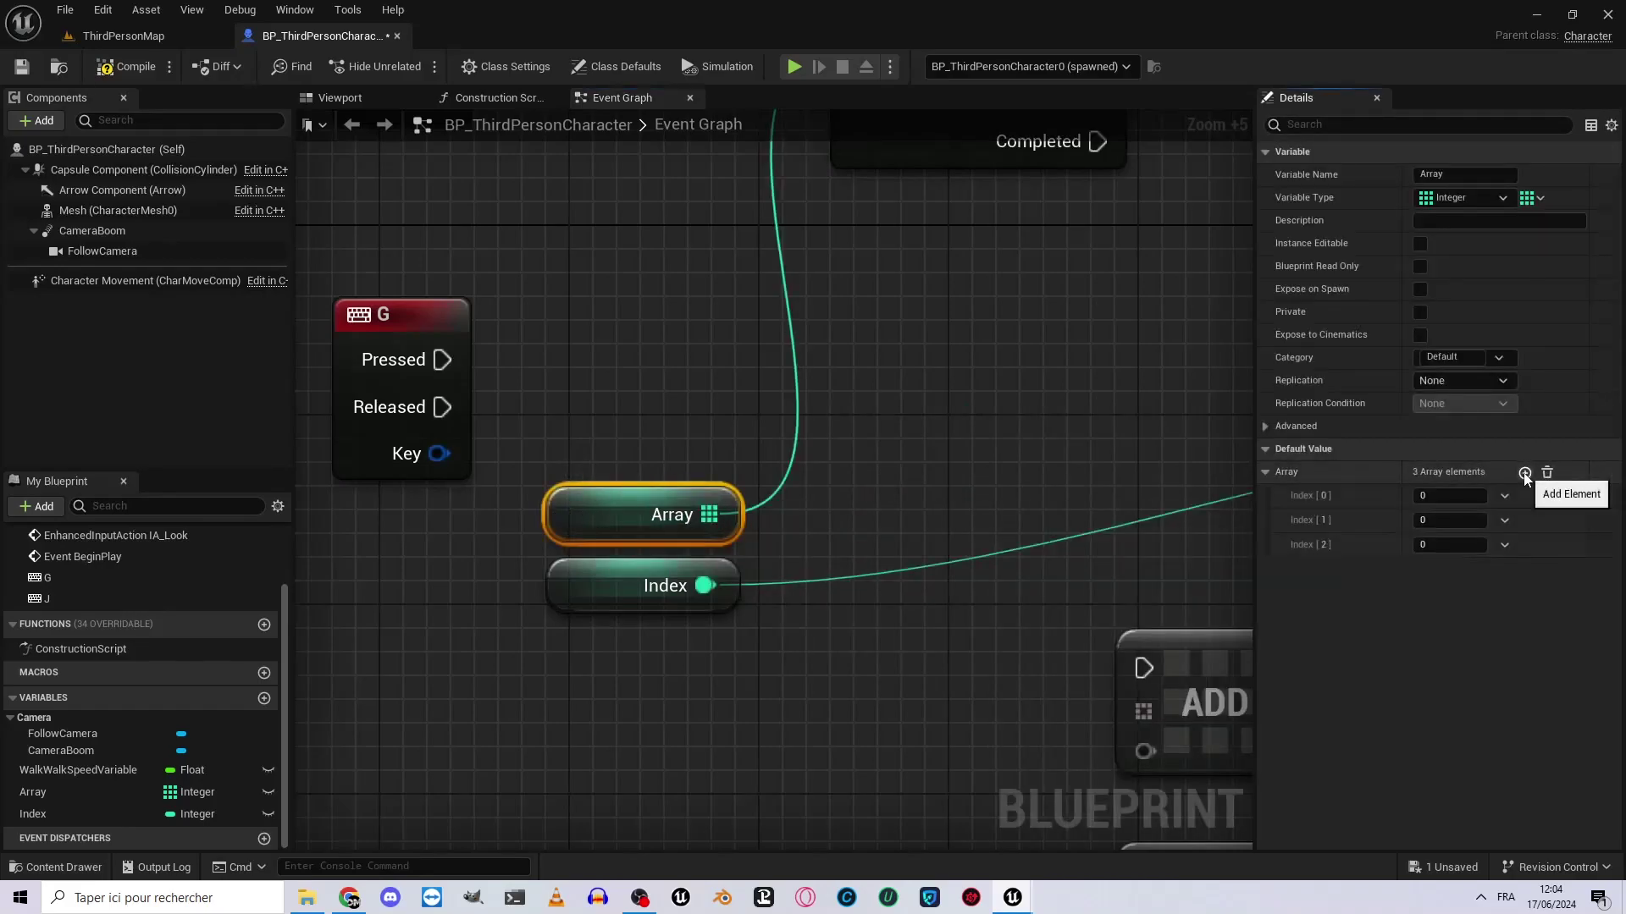
{"action": "left_click", "coordinate": [1525, 471]}
{"action": "left_click", "coordinate": [1525, 472]}
{"action": "left_click", "coordinate": [1525, 471]}
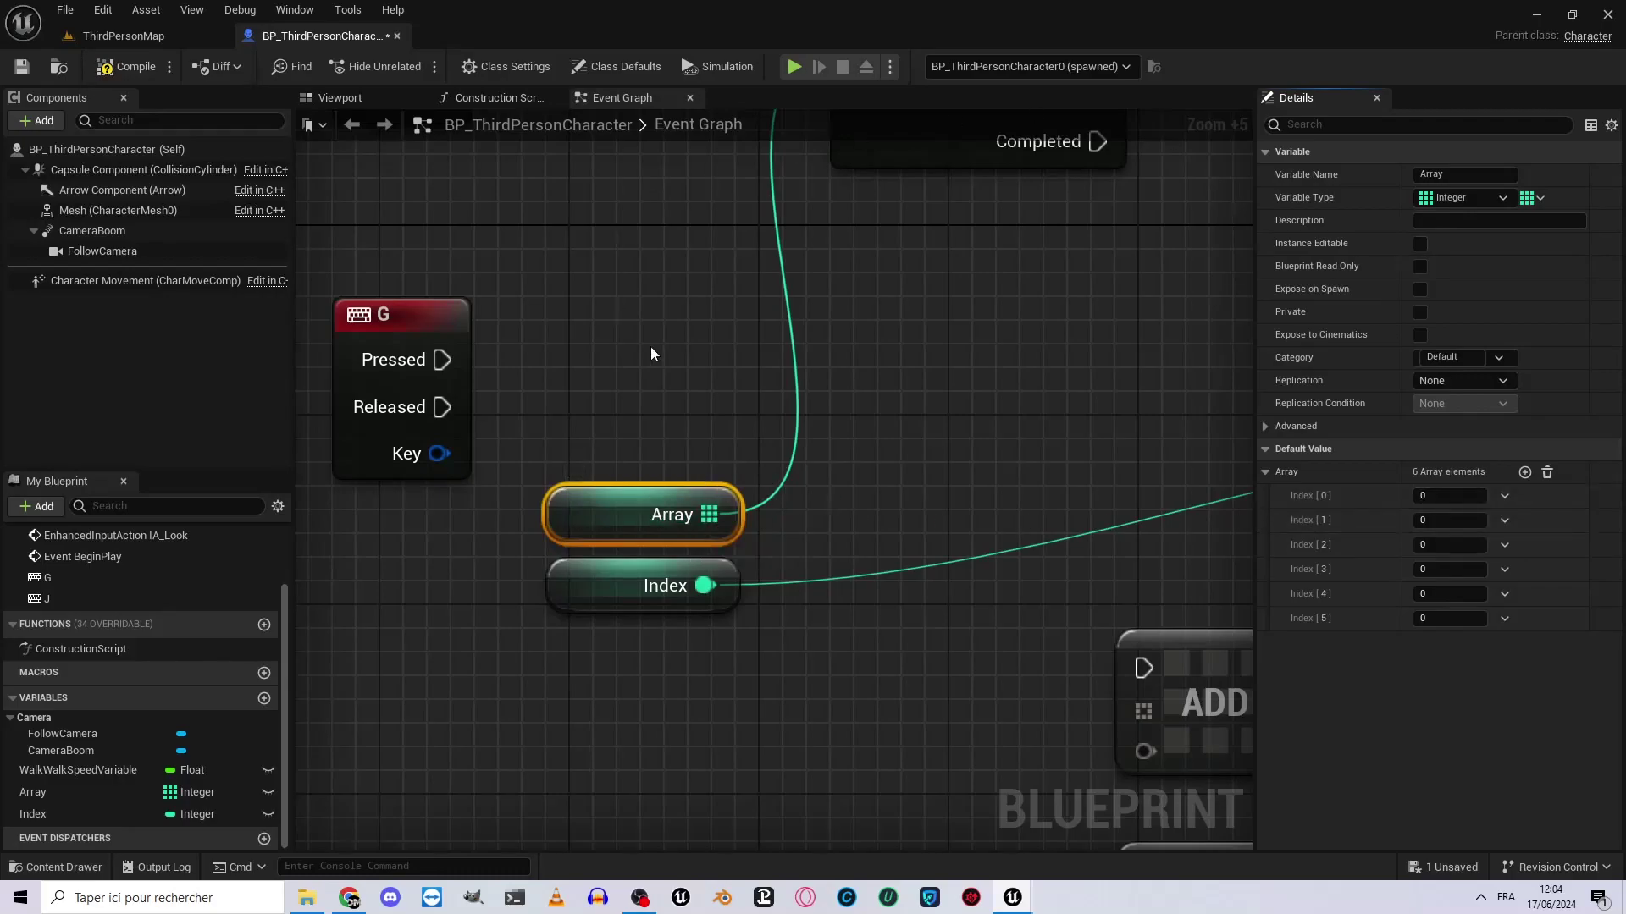
Clear Array's default elements and save the Blueprint.
{"action": "scroll", "coordinate": [872, 465], "scroll_direction": "down", "scroll_amount": 8}
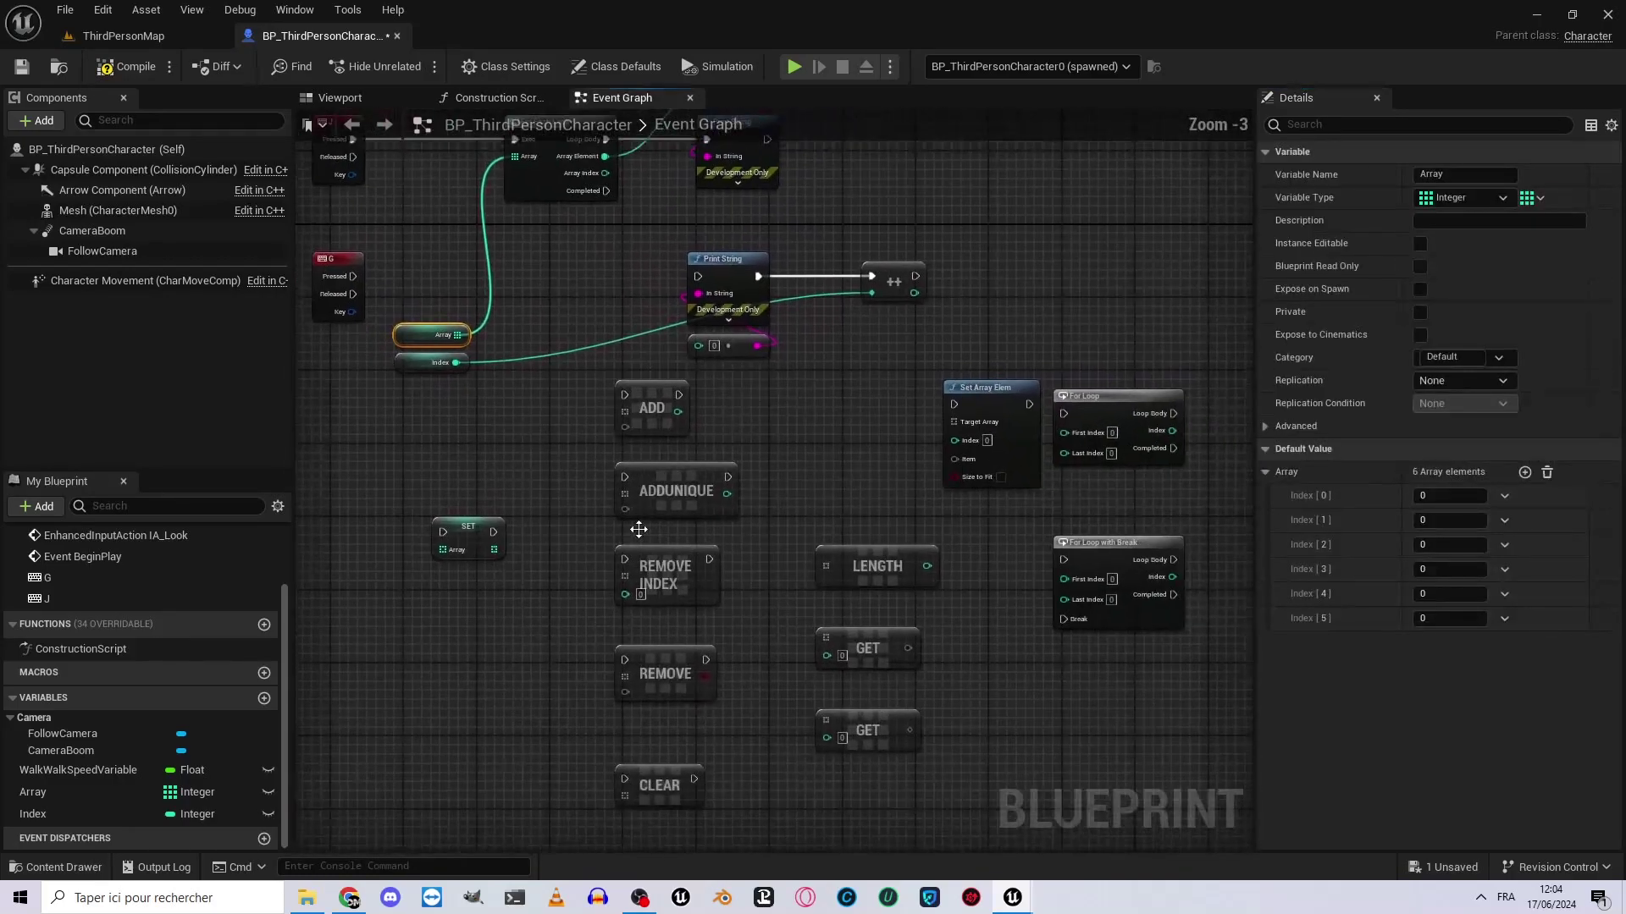
{"action": "right_click_drag", "start_coordinate": [639, 529], "coordinate": [768, 491]}
{"action": "scroll", "coordinate": [769, 491], "scroll_direction": "up", "scroll_amount": 3}
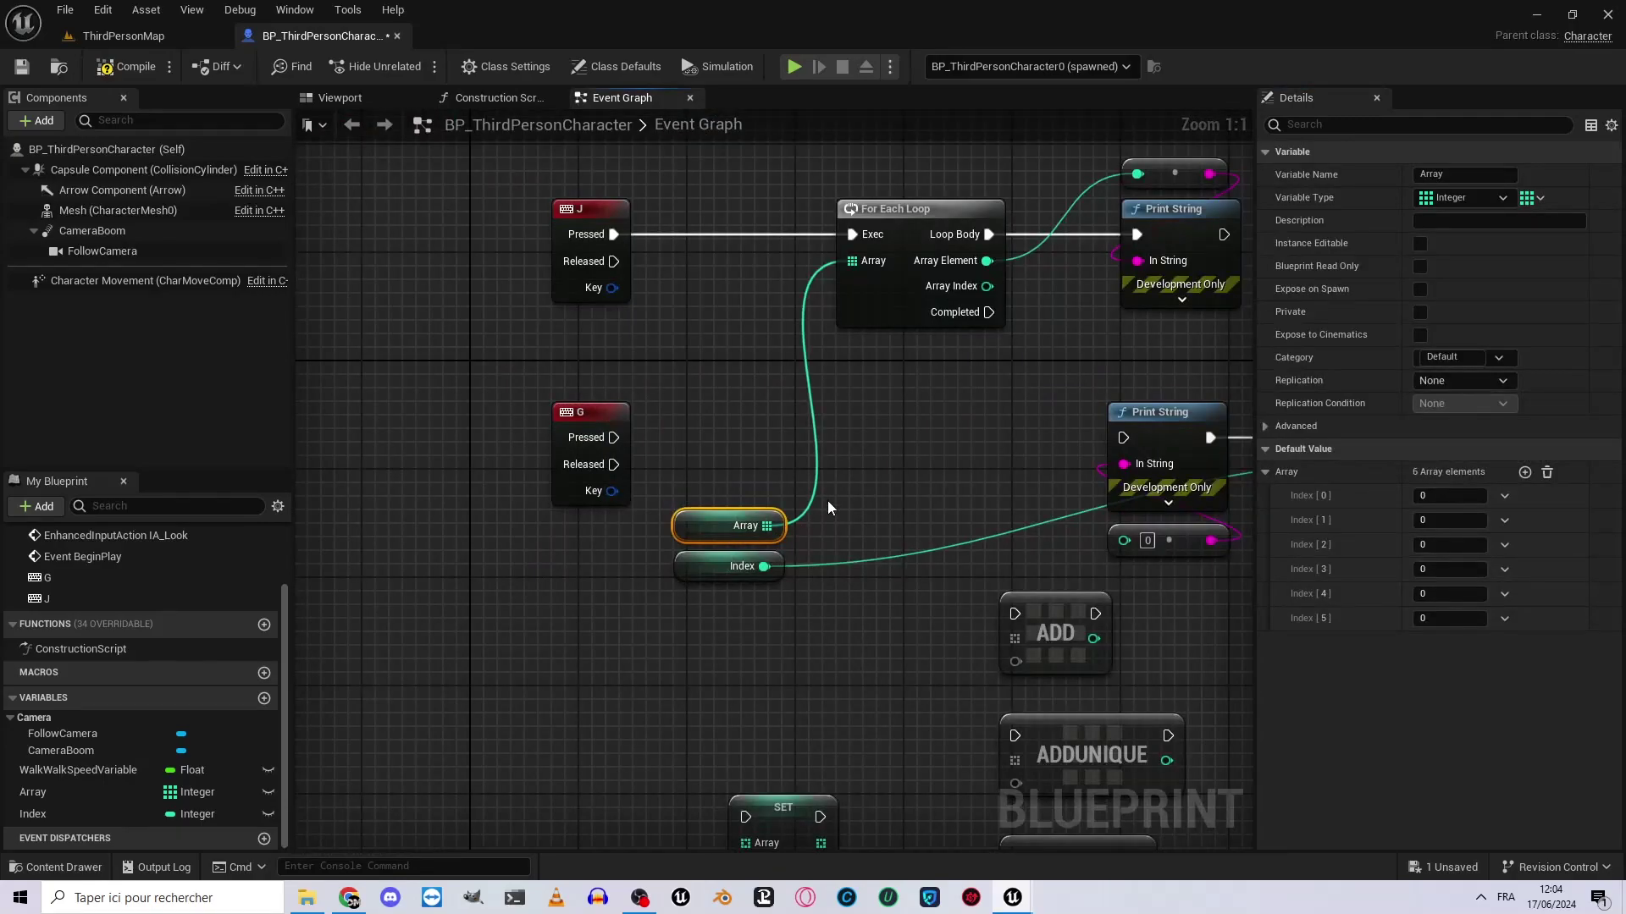
{"action": "scroll", "coordinate": [826, 501], "scroll_direction": "up", "scroll_amount": 7, "text": "ctrl"}
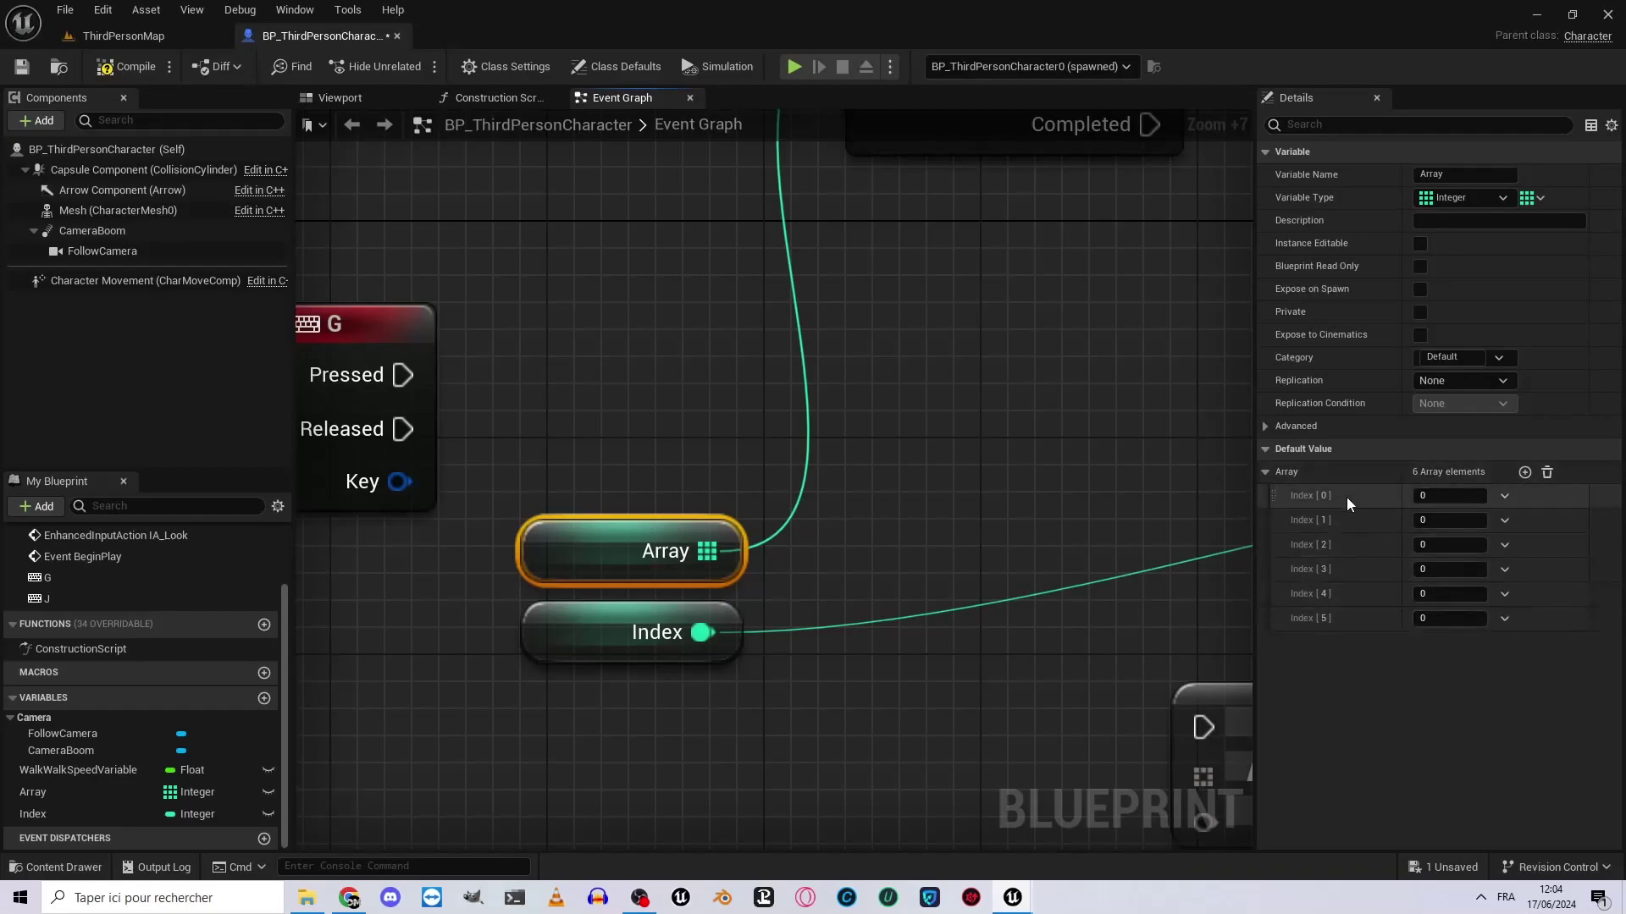
{"action": "left_click", "coordinate": [1547, 473]}
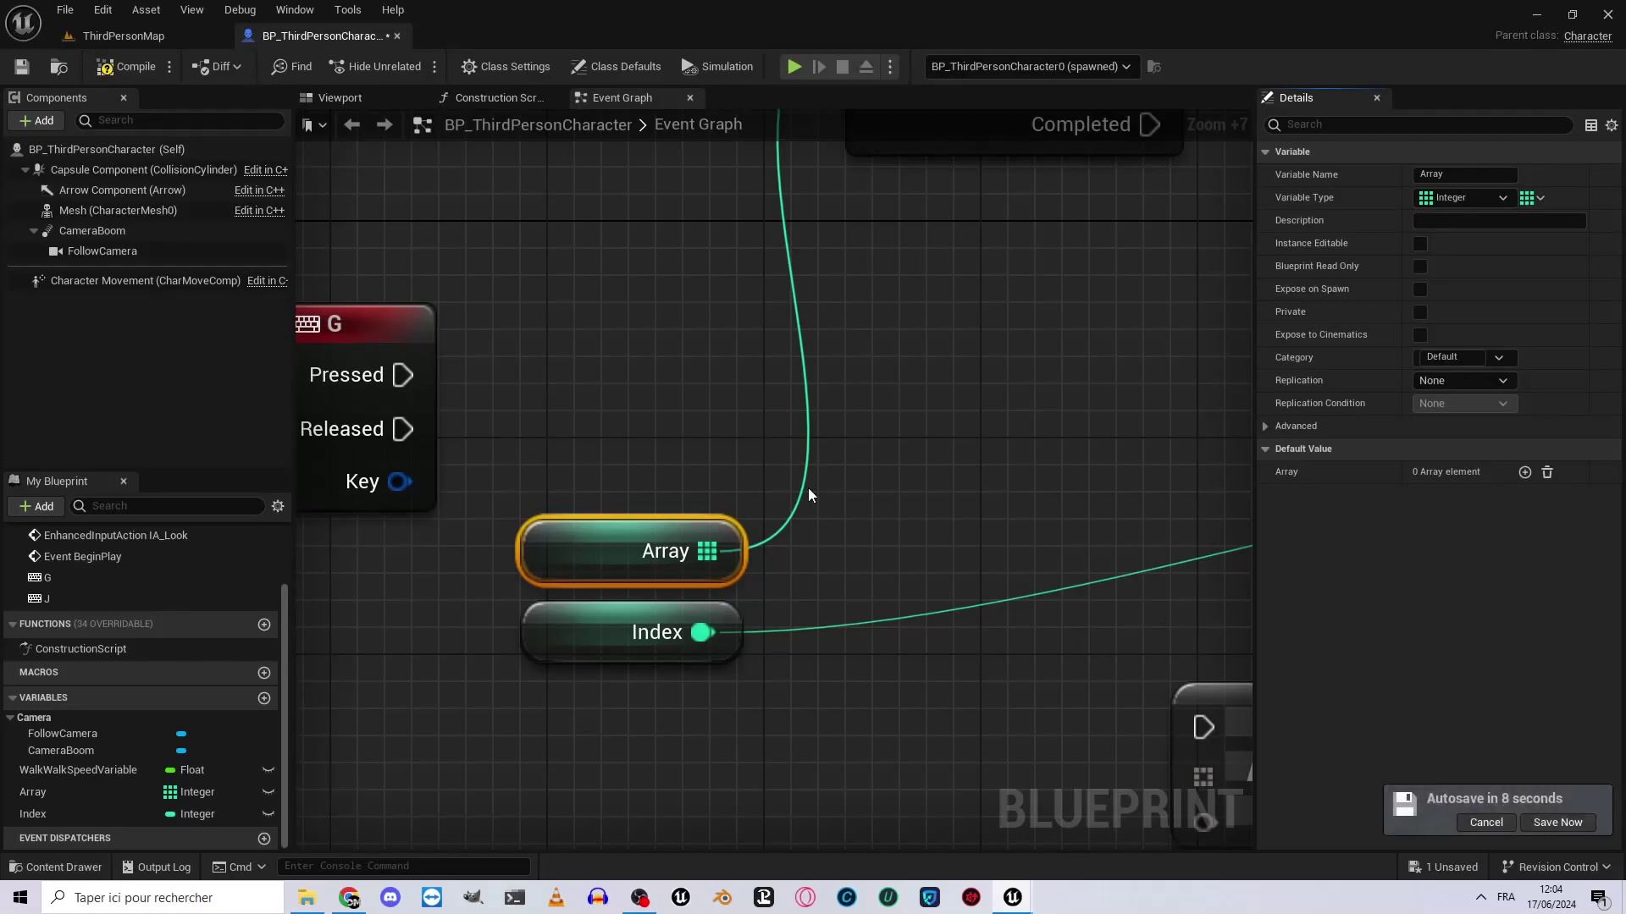
{"action": "left_click", "coordinate": [1562, 822]}
Add elements until Array's default holds seven 0 entries.
{"action": "right_click_drag", "start_coordinate": [990, 370], "coordinate": [896, 421]}
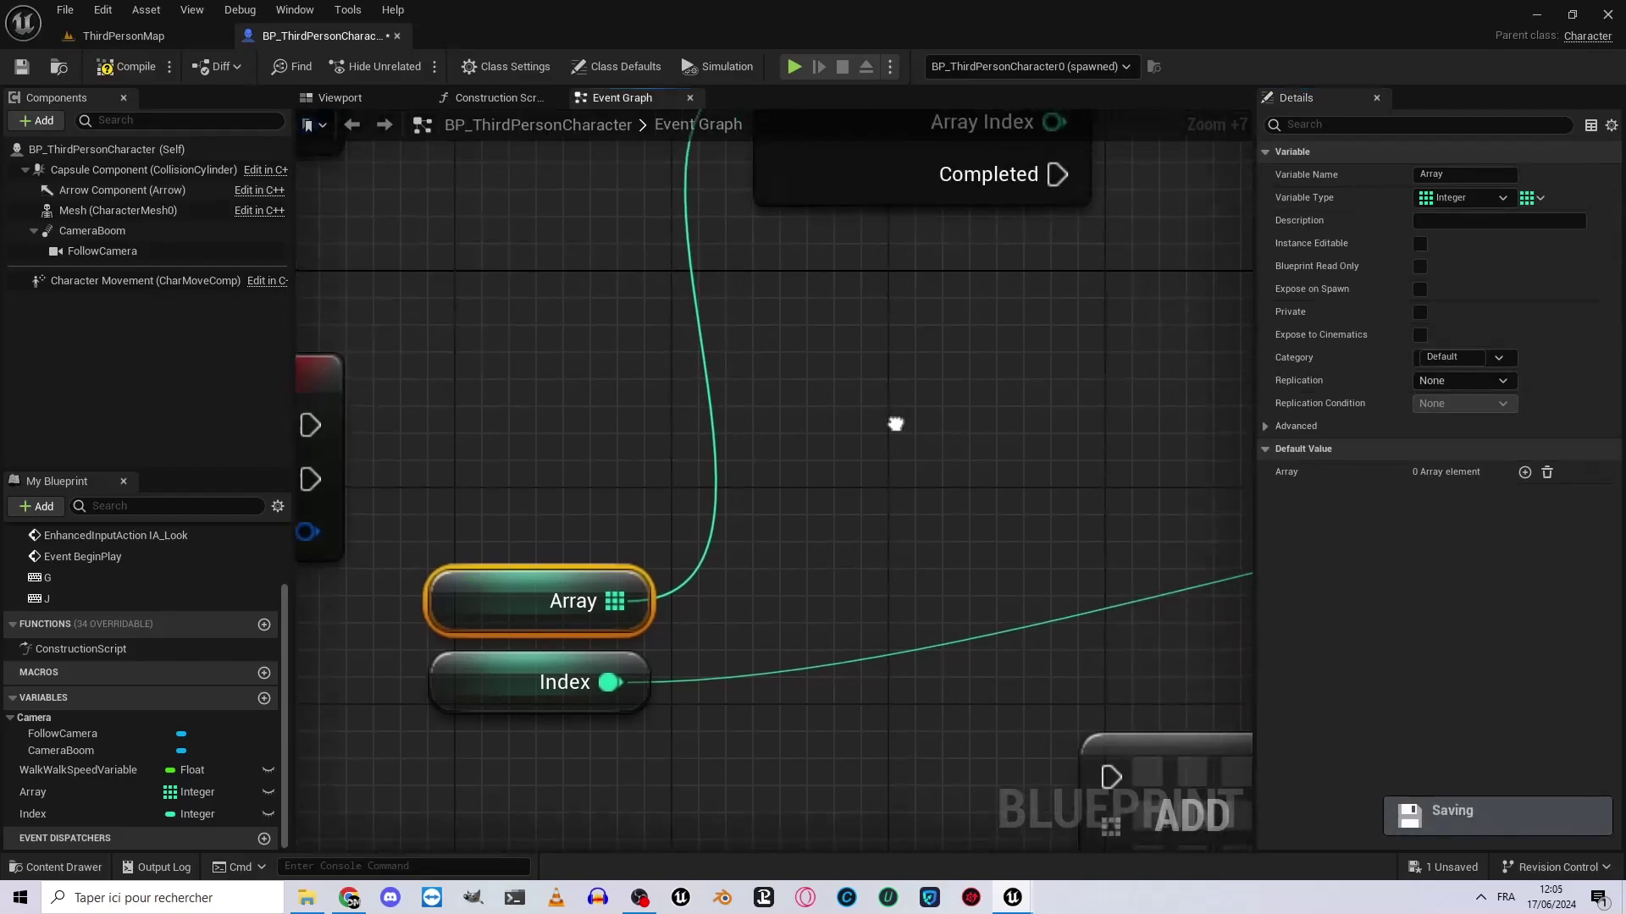
{"action": "scroll", "coordinate": [627, 593], "scroll_direction": "down", "scroll_amount": 2}
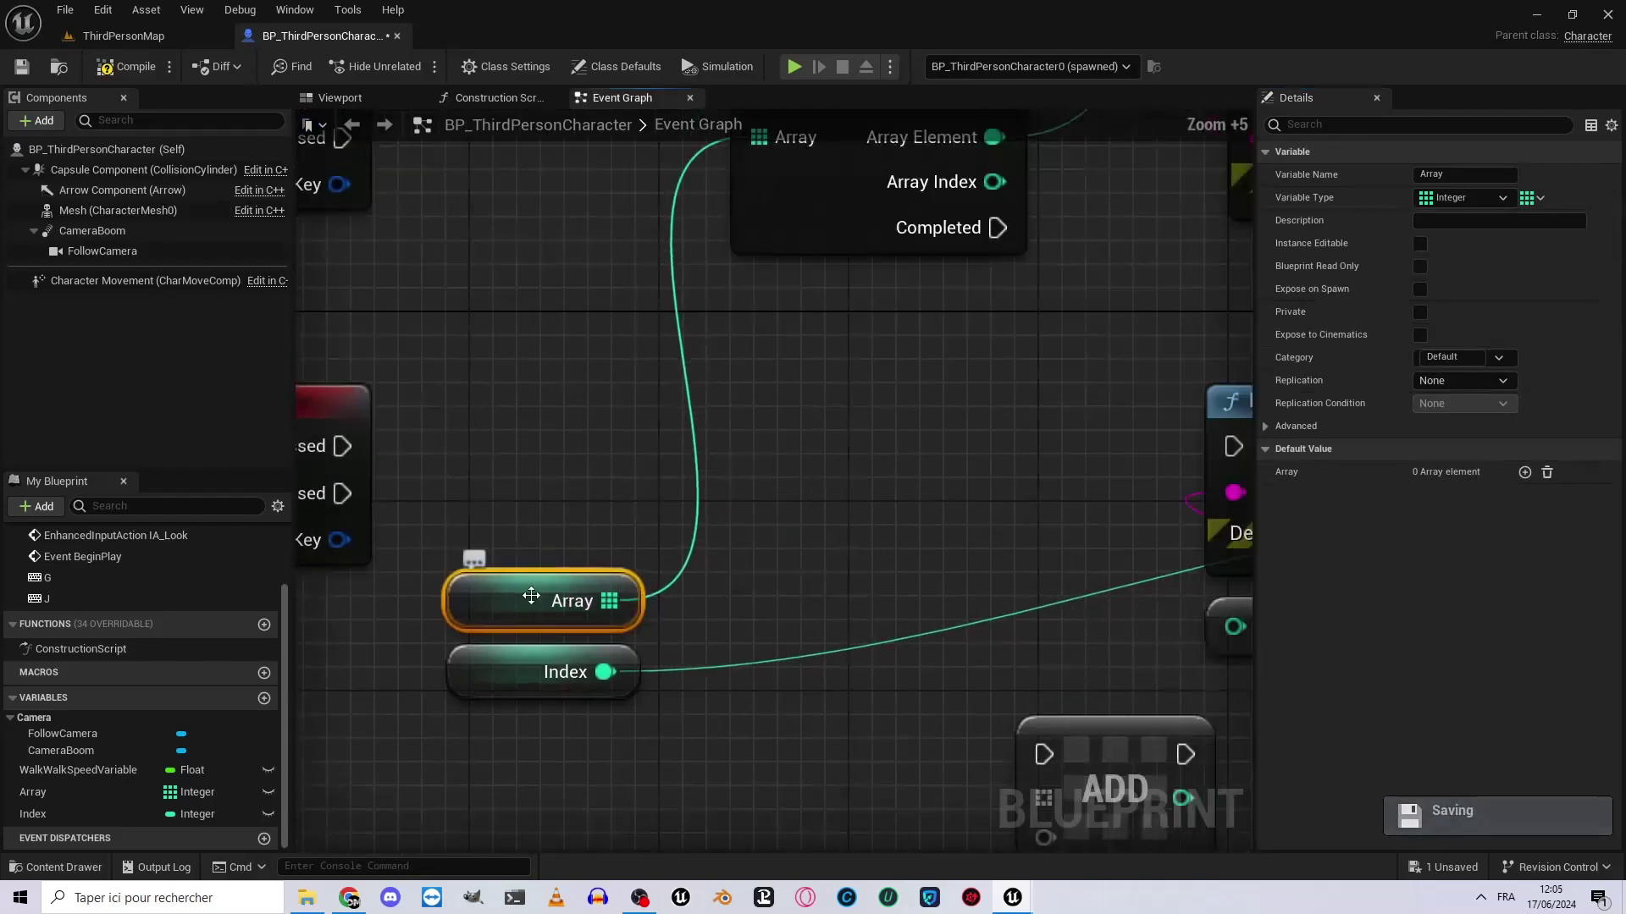
{"action": "left_click", "coordinate": [1525, 473]}
{"action": "left_click", "coordinate": [1525, 472]}
{"action": "left_click", "coordinate": [1525, 472]}
{"action": "left_click", "coordinate": [1525, 472]}
{"action": "left_click", "coordinate": [1525, 472]}
{"action": "left_click", "coordinate": [1525, 472]}
{"action": "left_click", "coordinate": [1525, 472]}
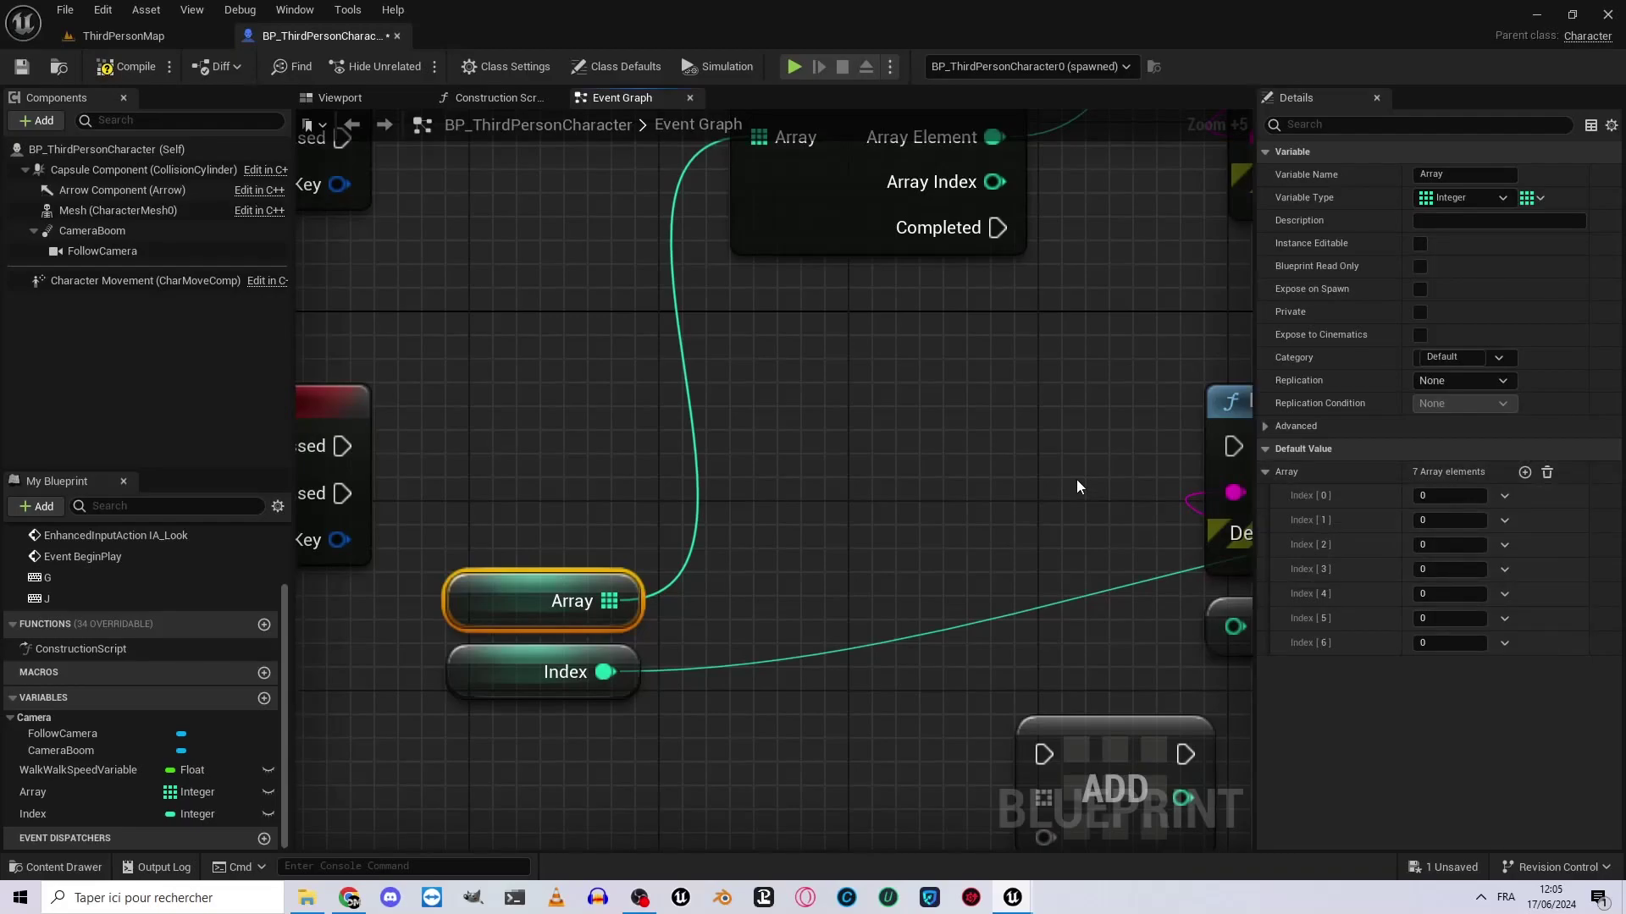
Toggle Array's default element list open and closed, leaving the seven-element list collapsed.
{"action": "left_click", "coordinate": [1275, 477]}
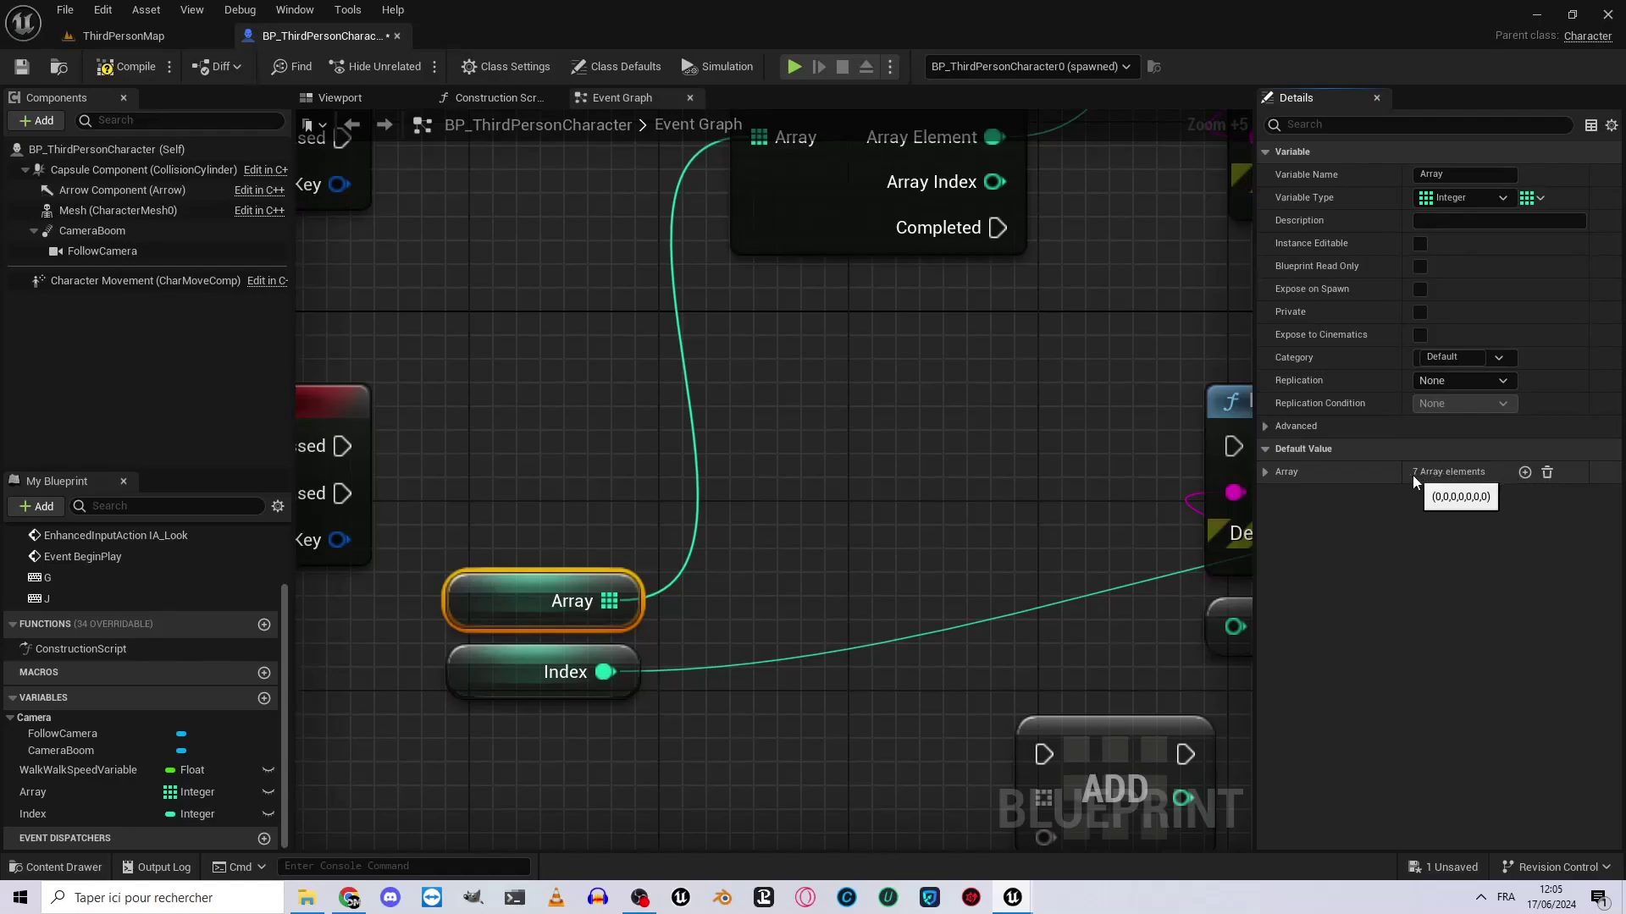
{"action": "left_click", "coordinate": [1266, 471]}
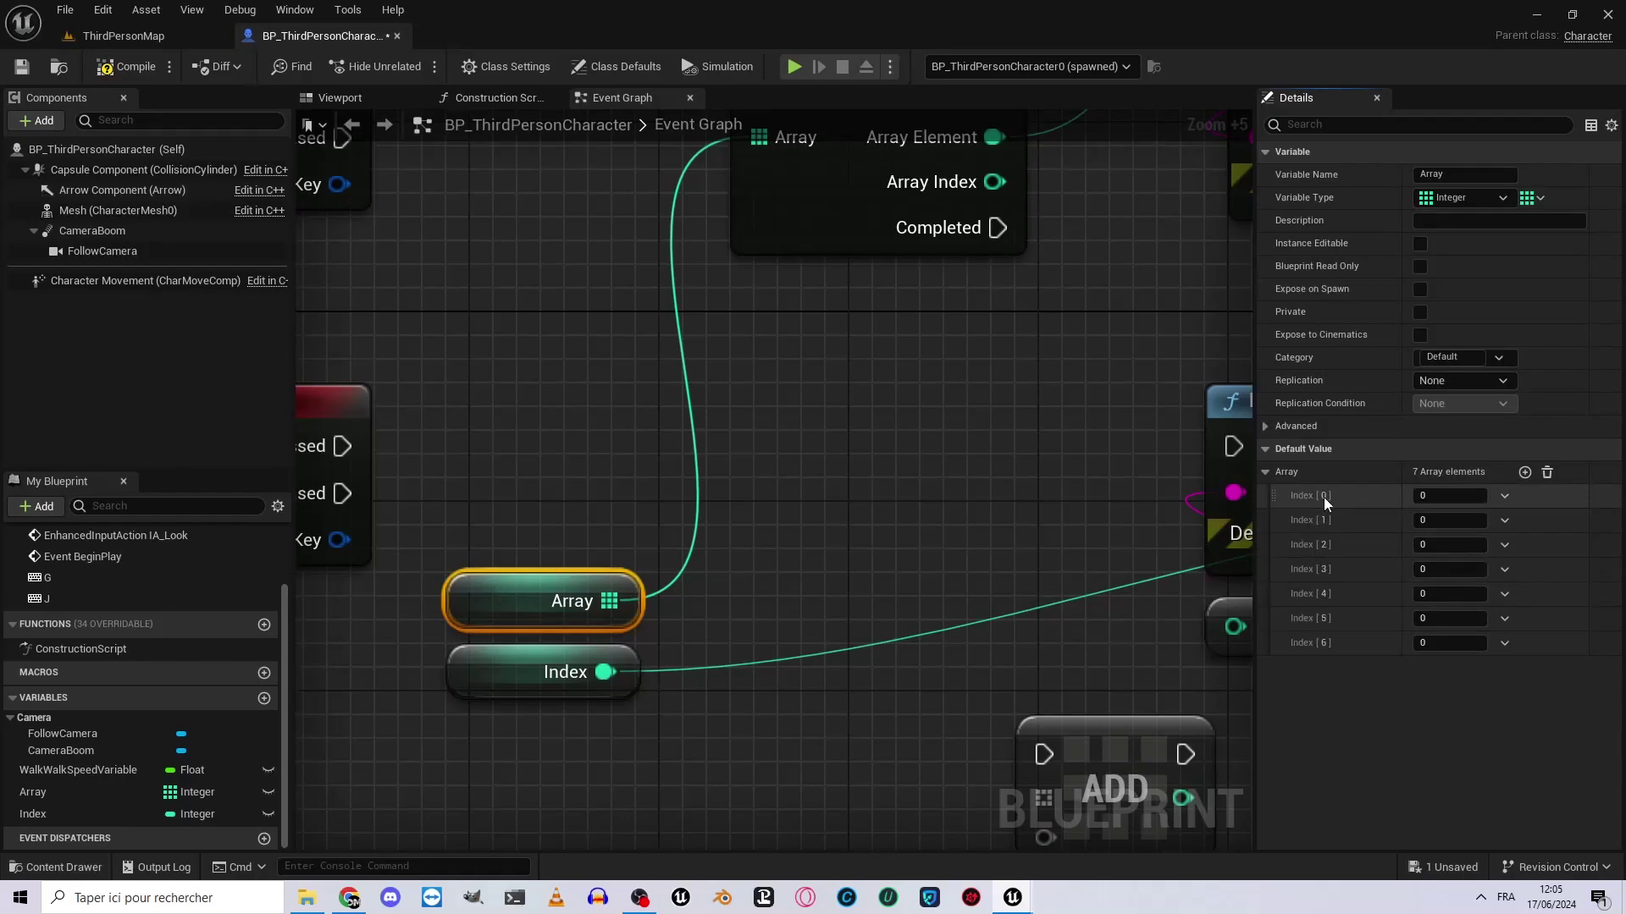
{"action": "left_click", "coordinate": [1266, 472]}
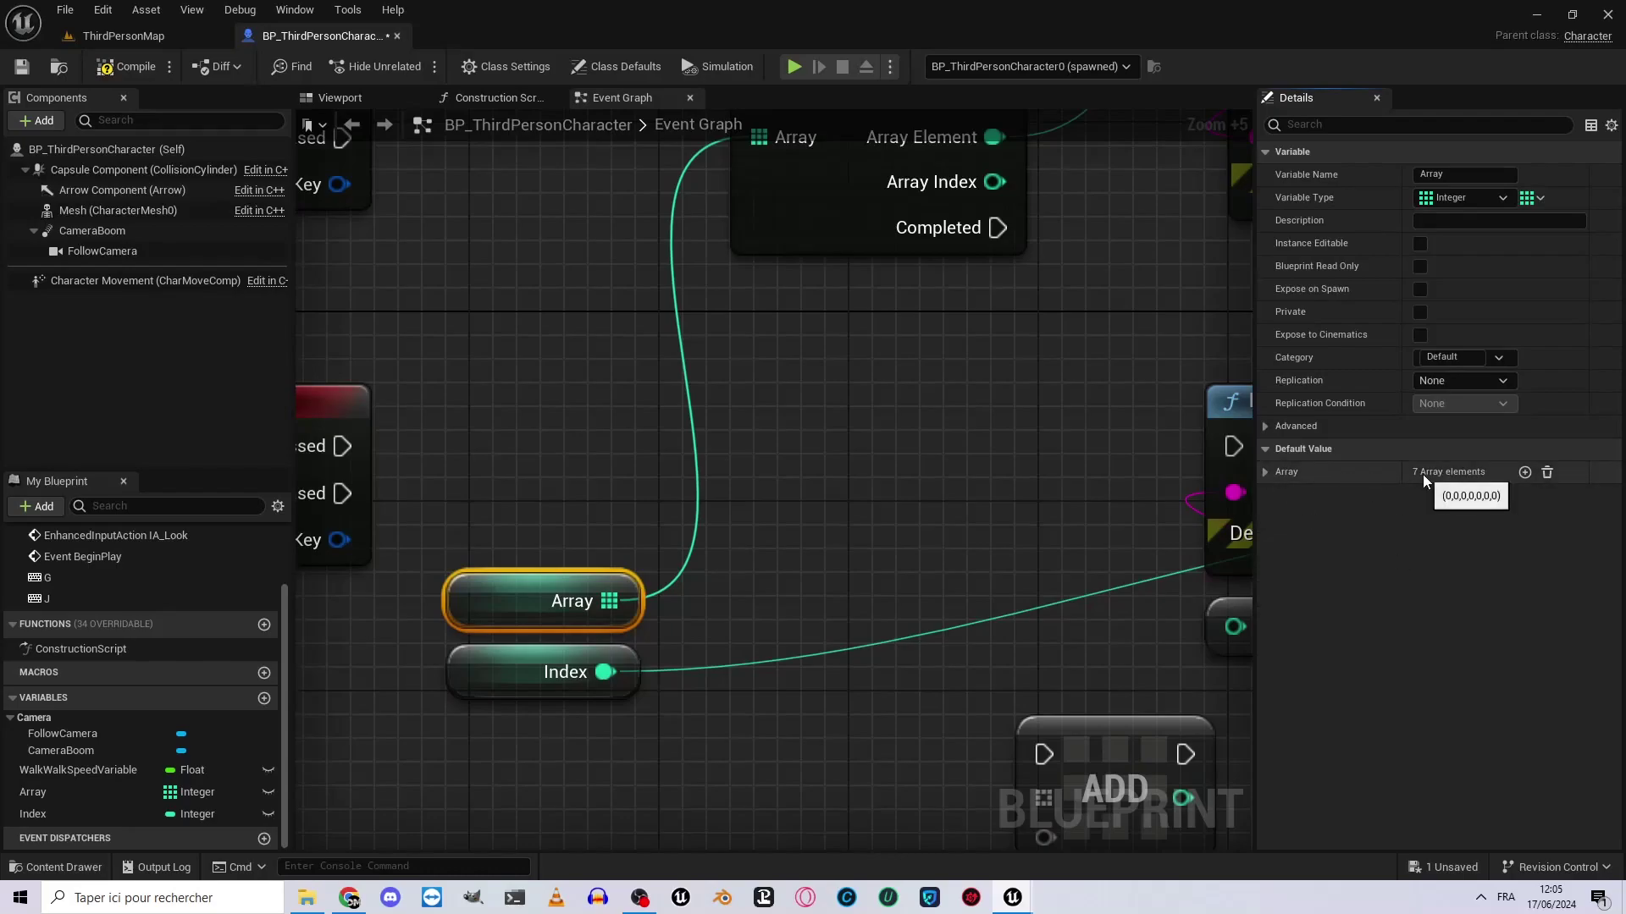
{"action": "left_click", "coordinate": [1266, 473]}
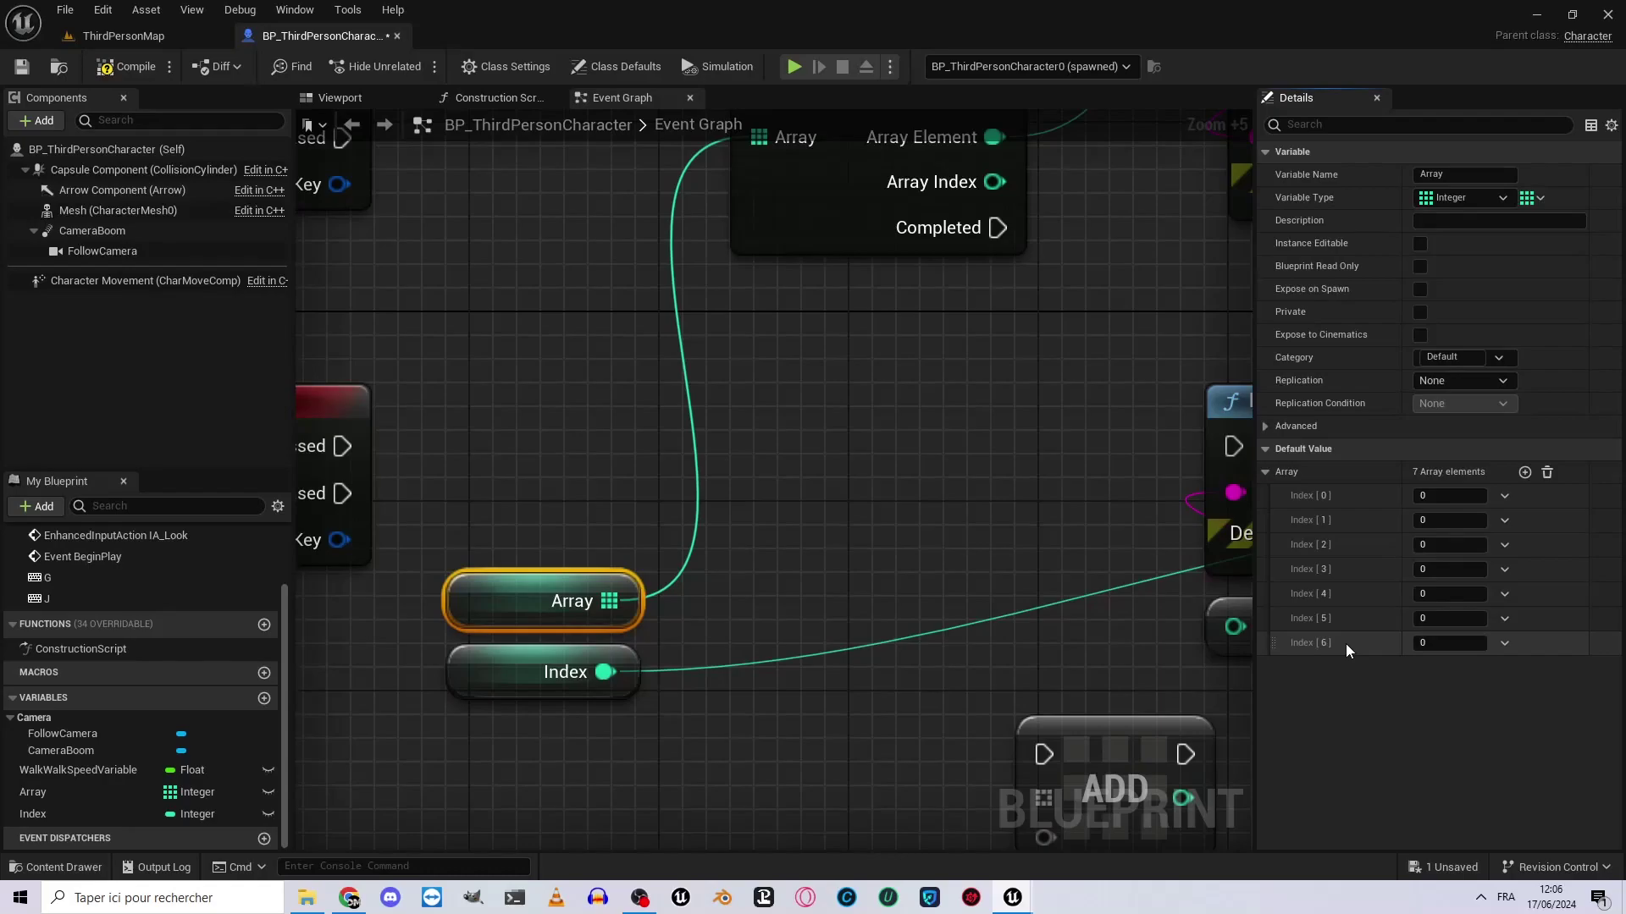
{"action": "left_click", "coordinate": [1266, 472]}
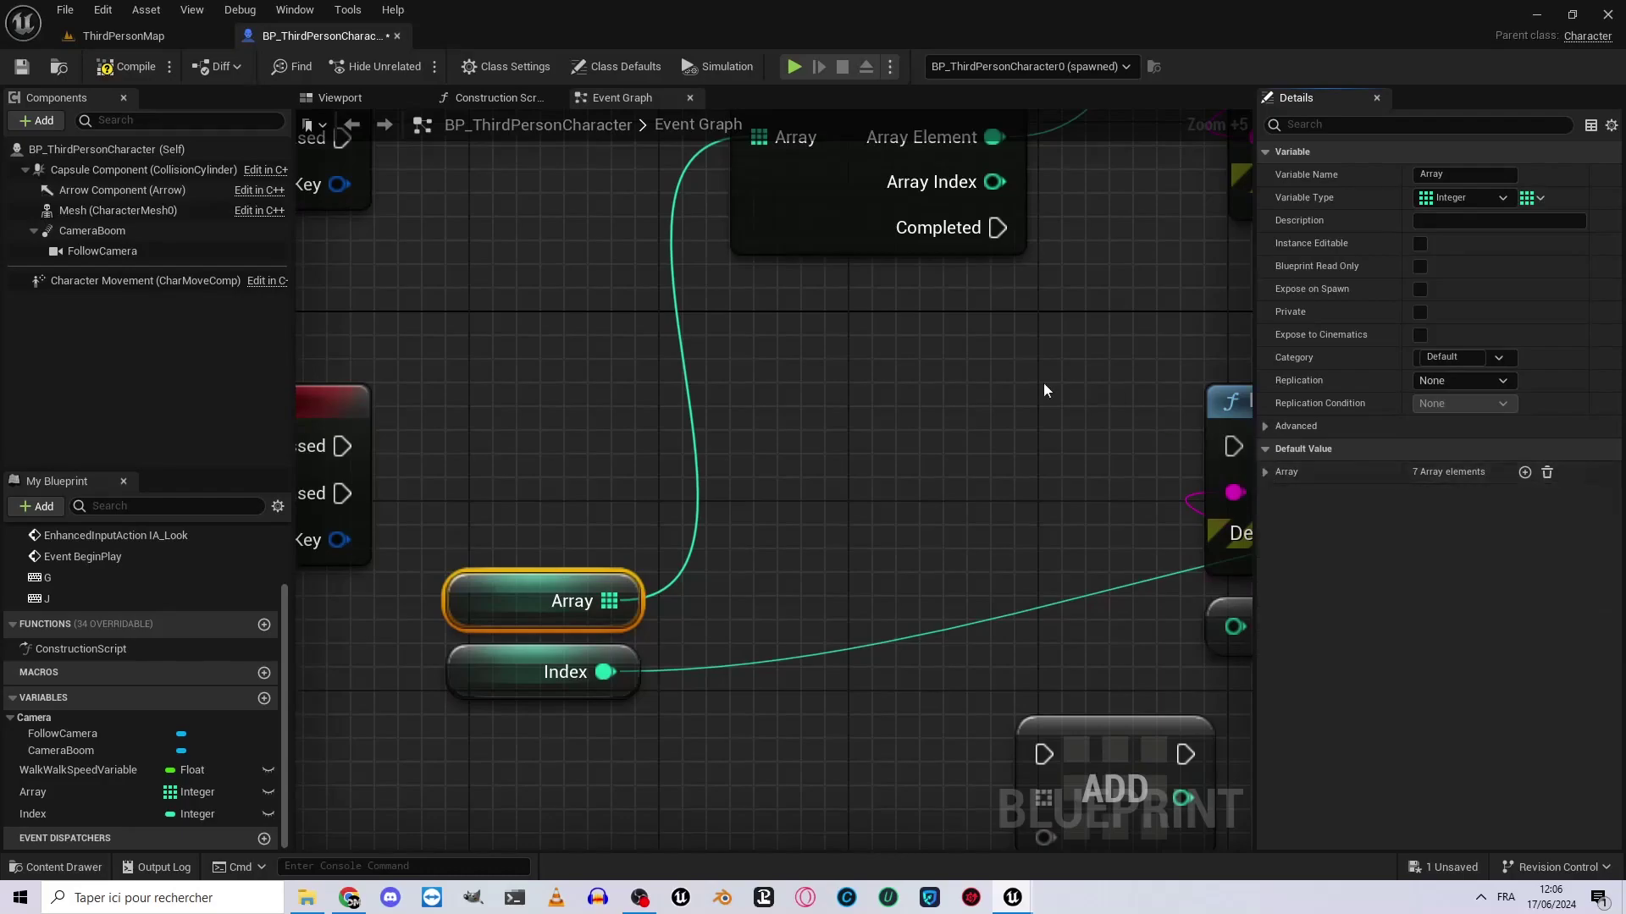
Pan and zoom around the graph to locate the ADD, ADDUNIQUE and loop nodes.
{"action": "scroll", "coordinate": [878, 435], "scroll_direction": "down", "scroll_amount": 3}
{"action": "scroll", "coordinate": [791, 450], "scroll_direction": "down", "scroll_amount": 2}
{"action": "right_click_drag", "start_coordinate": [711, 339], "coordinate": [729, 327]}
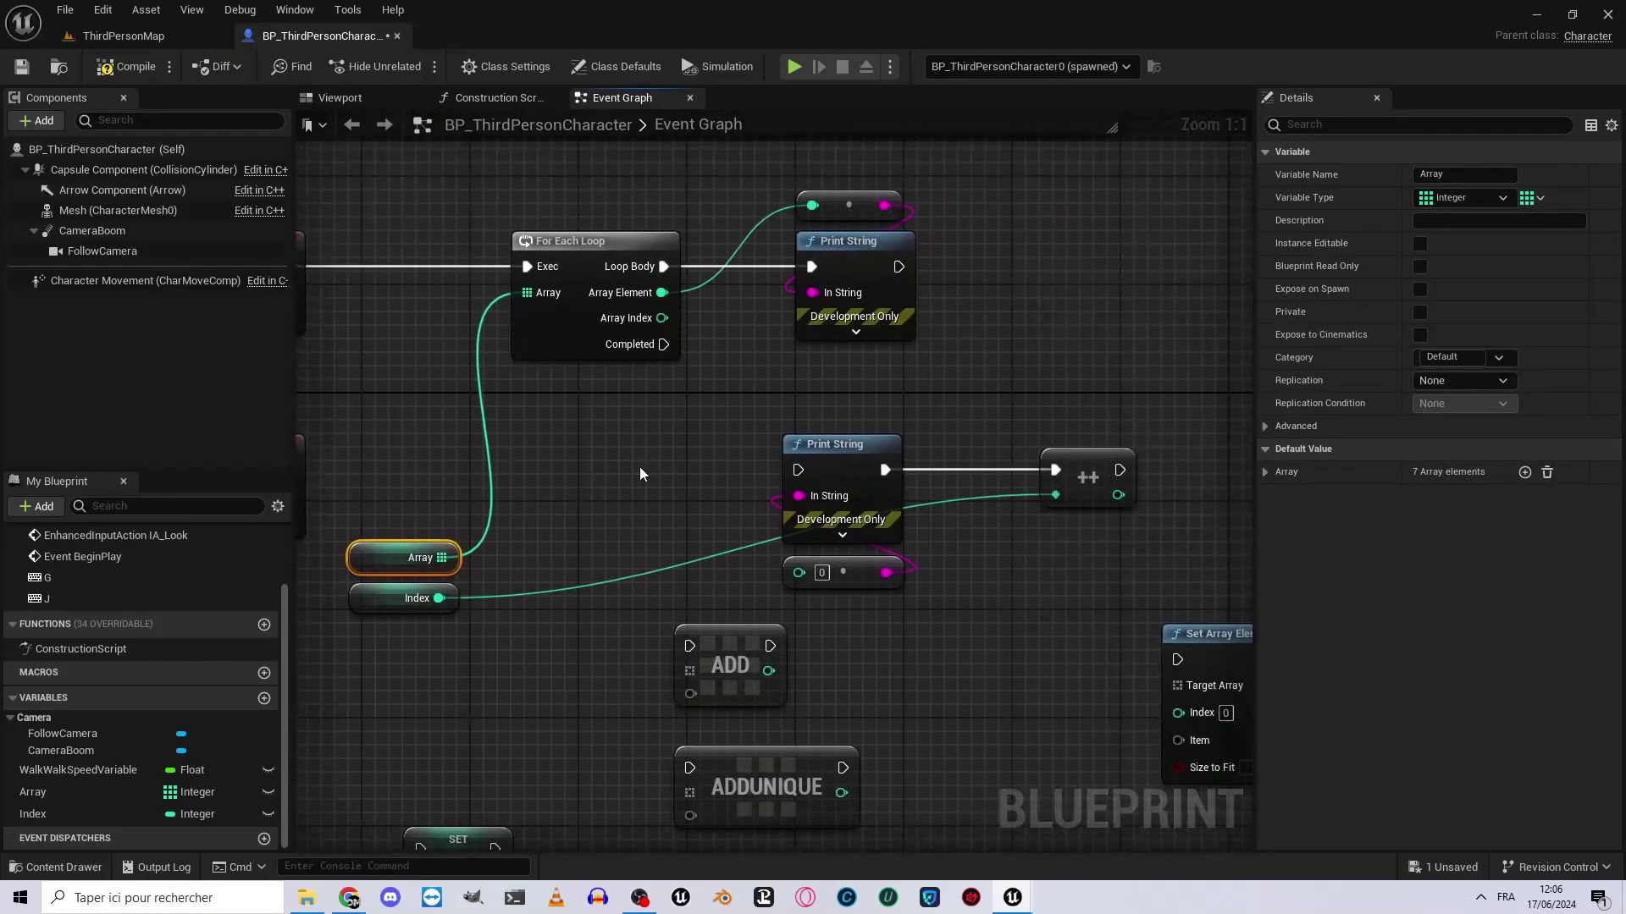
{"action": "scroll", "coordinate": [873, 655], "scroll_direction": "up", "scroll_amount": 7}
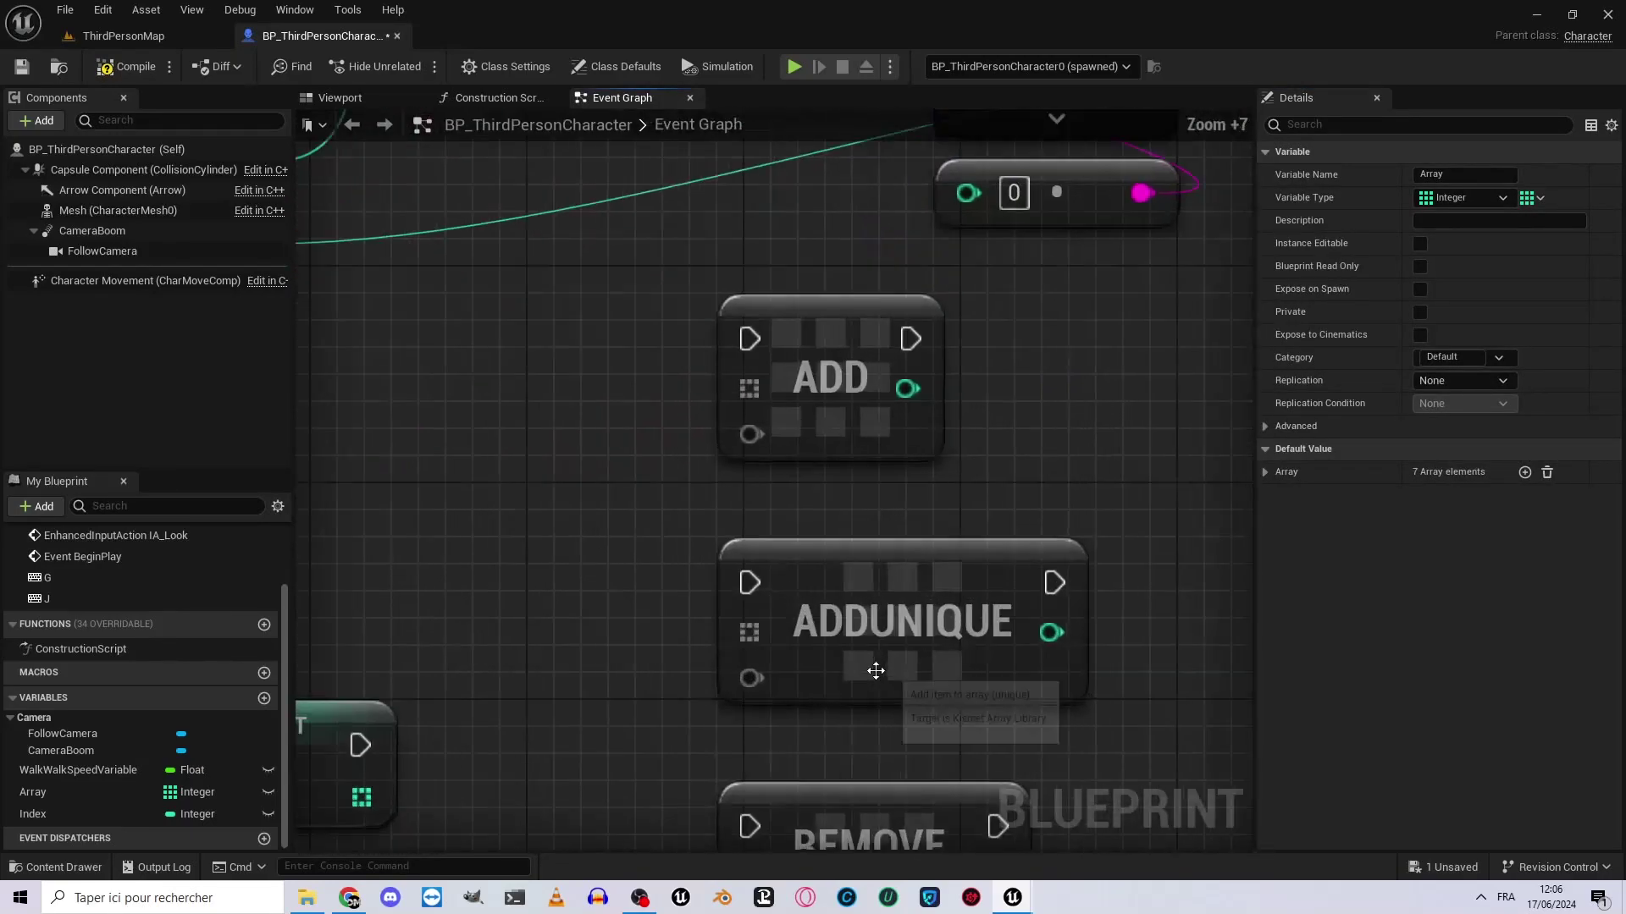
{"action": "left_click_drag", "start_coordinate": [598, 288], "coordinate": [922, 475]}
{"action": "left_click_drag", "start_coordinate": [584, 501], "coordinate": [1003, 718]}
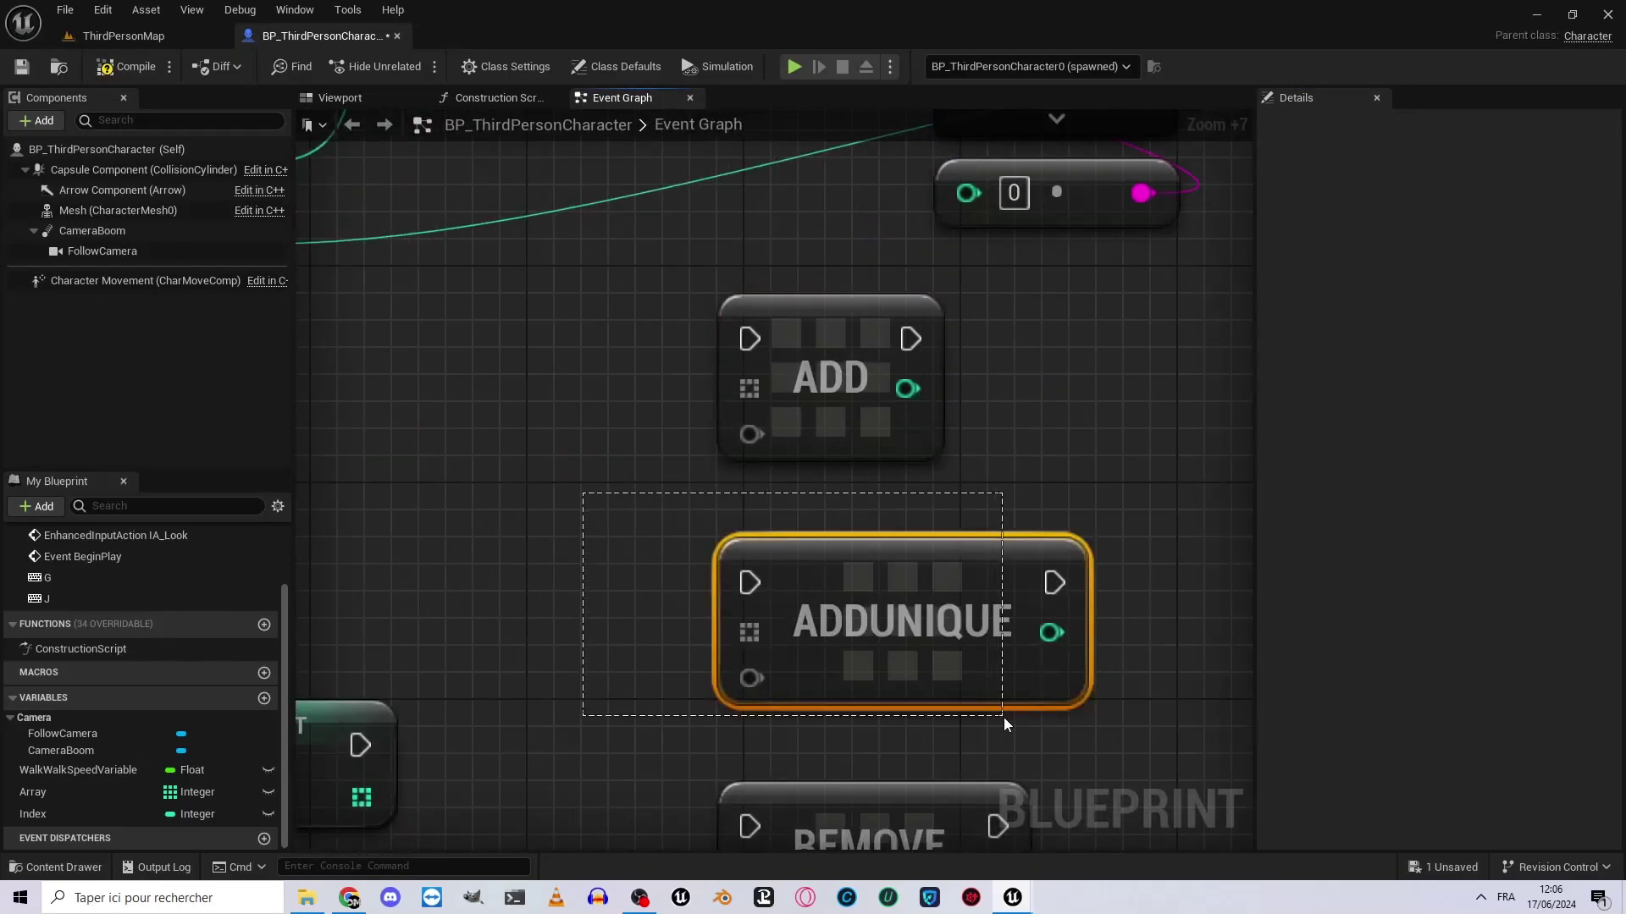
{"action": "left_click", "coordinate": [515, 505]}
{"action": "right_click_drag", "start_coordinate": [515, 504], "coordinate": [905, 552]}
{"action": "scroll", "coordinate": [621, 457], "scroll_direction": "down", "scroll_amount": 2}
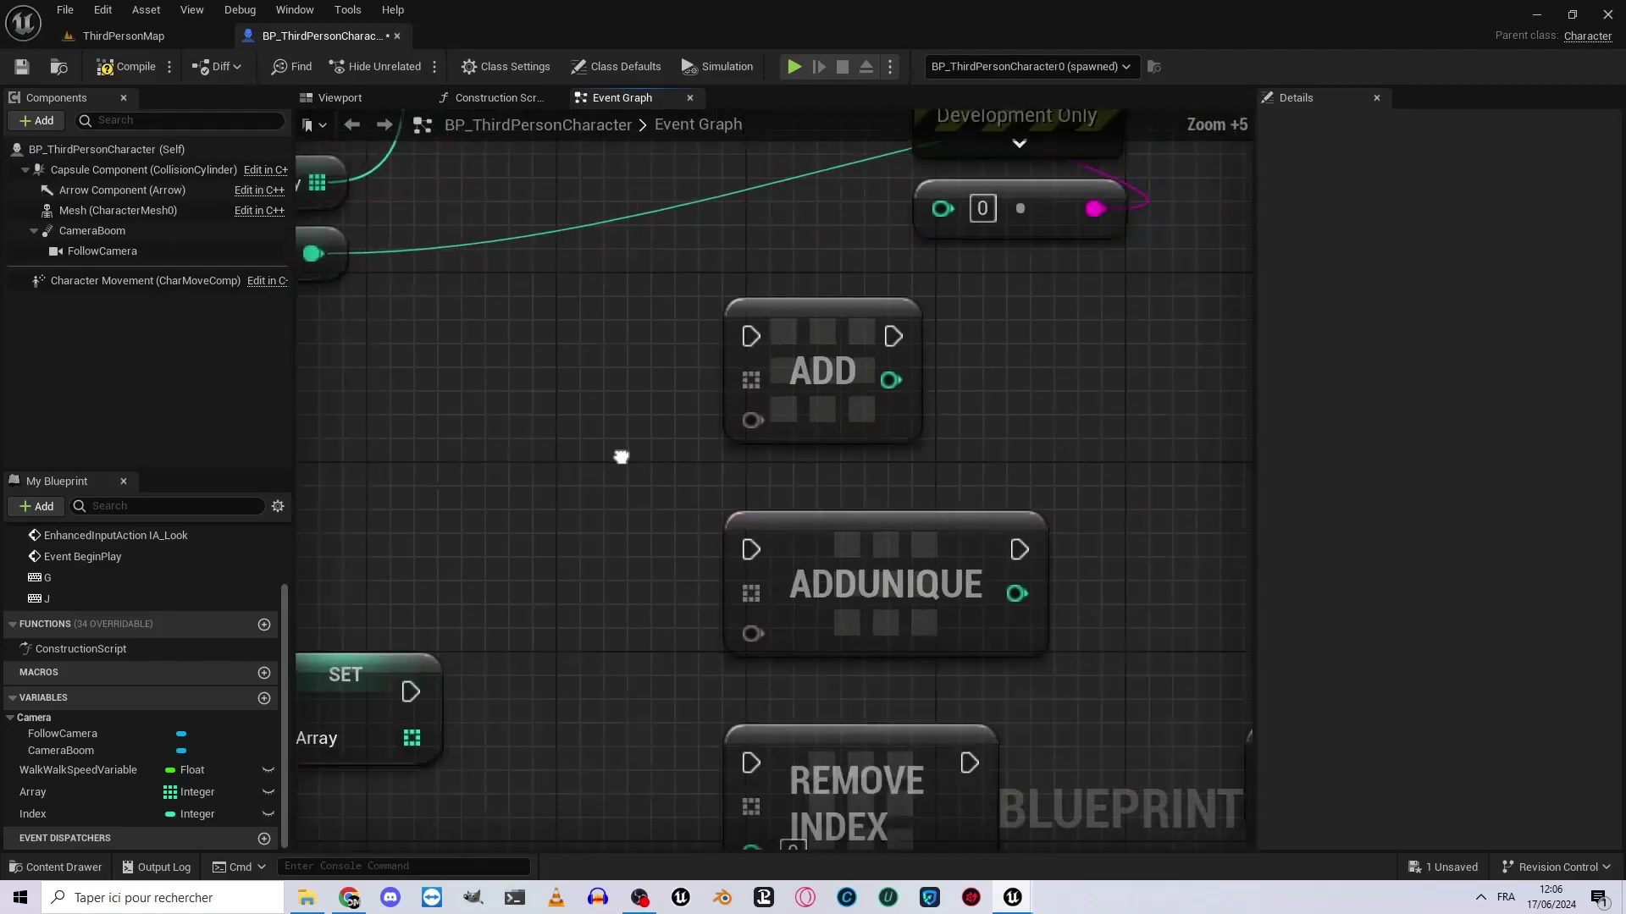
{"action": "scroll", "coordinate": [842, 465], "scroll_direction": "down", "scroll_amount": 5}
{"action": "right_click_drag", "start_coordinate": [809, 575], "coordinate": [786, 559]}
{"action": "scroll", "coordinate": [786, 560], "scroll_direction": "down", "scroll_amount": 1}
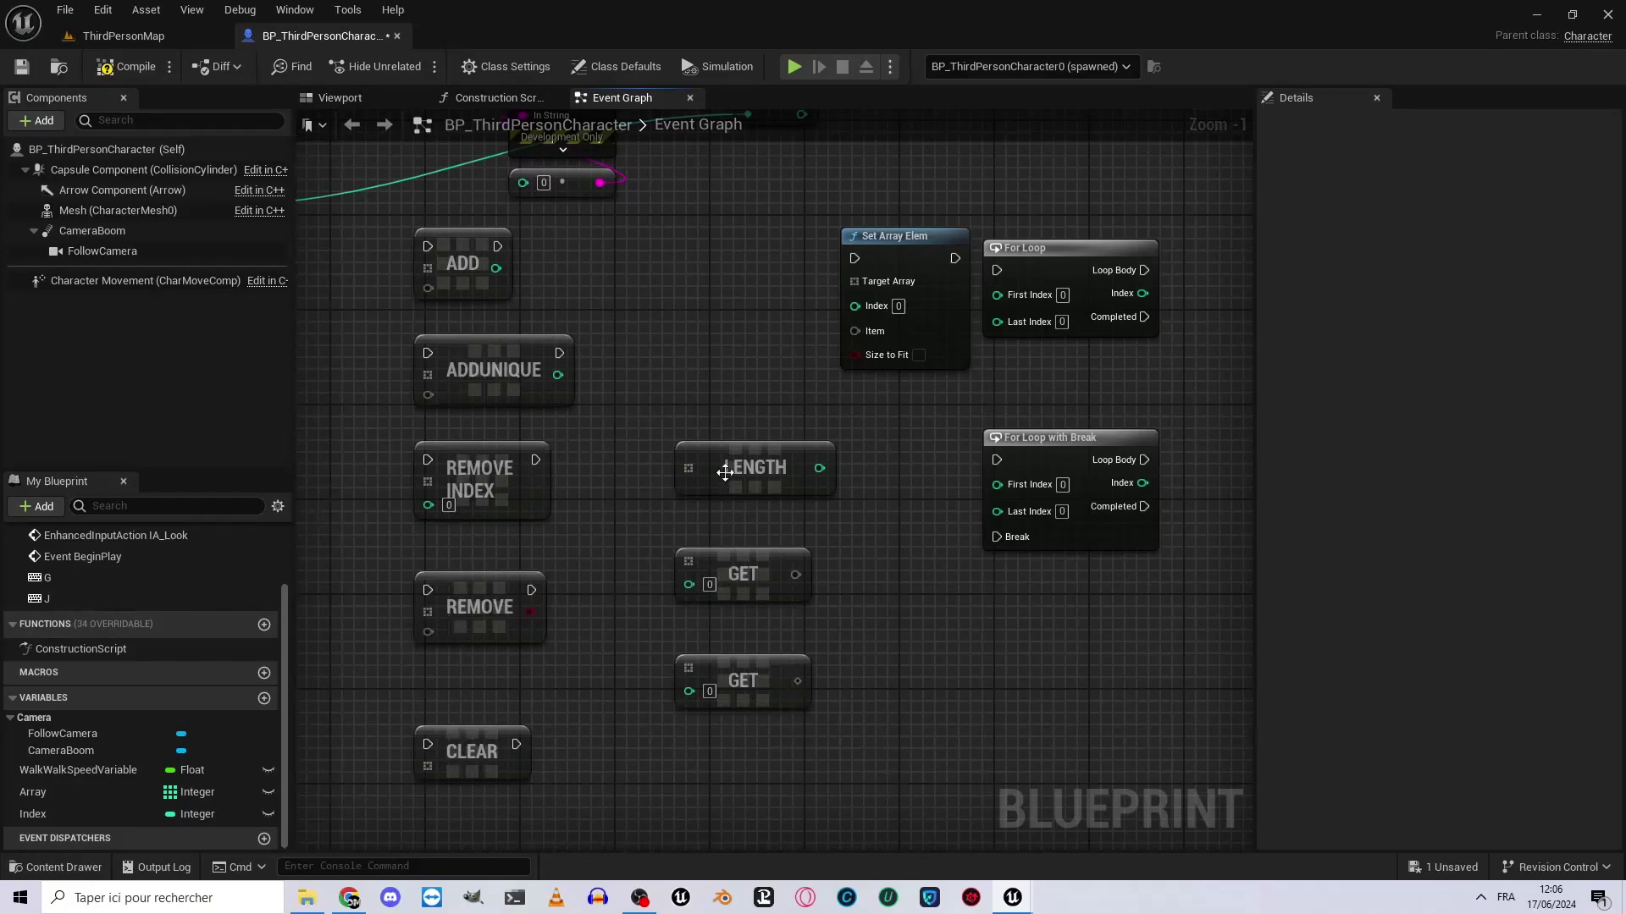
{"action": "mouse_move", "coordinate": [930, 490]}
{"action": "right_mouse_down"}
{"action": "mouse_move", "coordinate": [544, 537]}
{"action": "mouse_move", "coordinate": [733, 373]}
{"action": "right_mouse_up"}
{"action": "scroll", "coordinate": [733, 373], "scroll_direction": "up", "scroll_amount": 2}
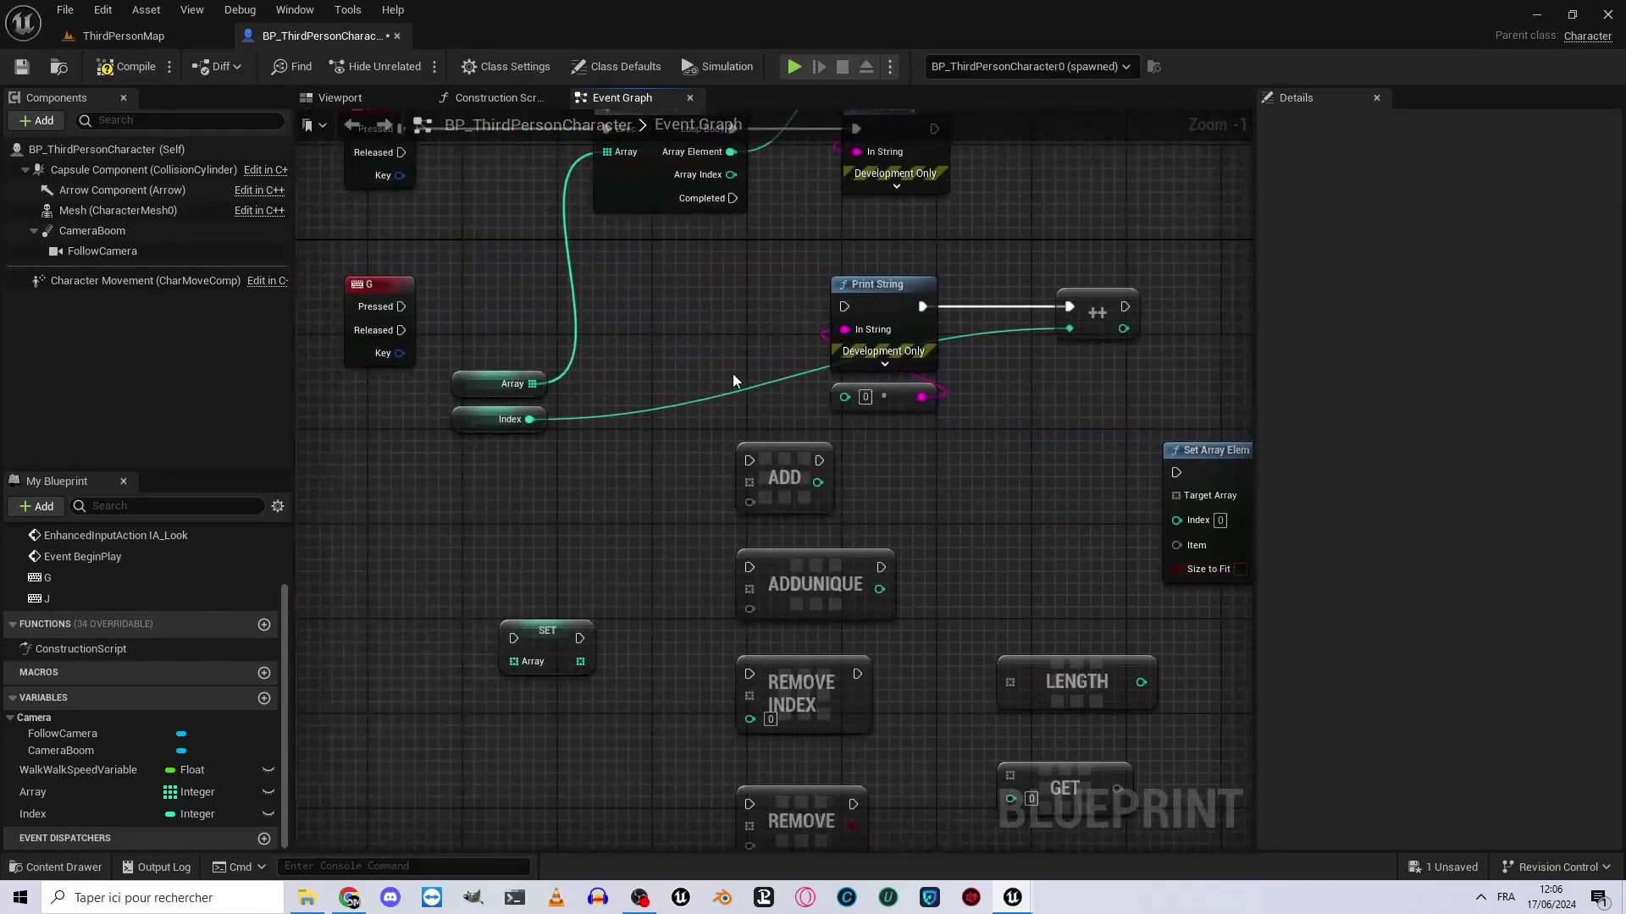
{"action": "scroll", "coordinate": [791, 567], "scroll_direction": "up", "scroll_amount": 2}
{"action": "scroll", "coordinate": [552, 562], "scroll_direction": "up", "scroll_amount": 1}
{"action": "scroll", "coordinate": [552, 562], "scroll_direction": "up", "scroll_amount": 1}
{"action": "scroll", "coordinate": [552, 562], "scroll_direction": "down", "scroll_amount": 3}
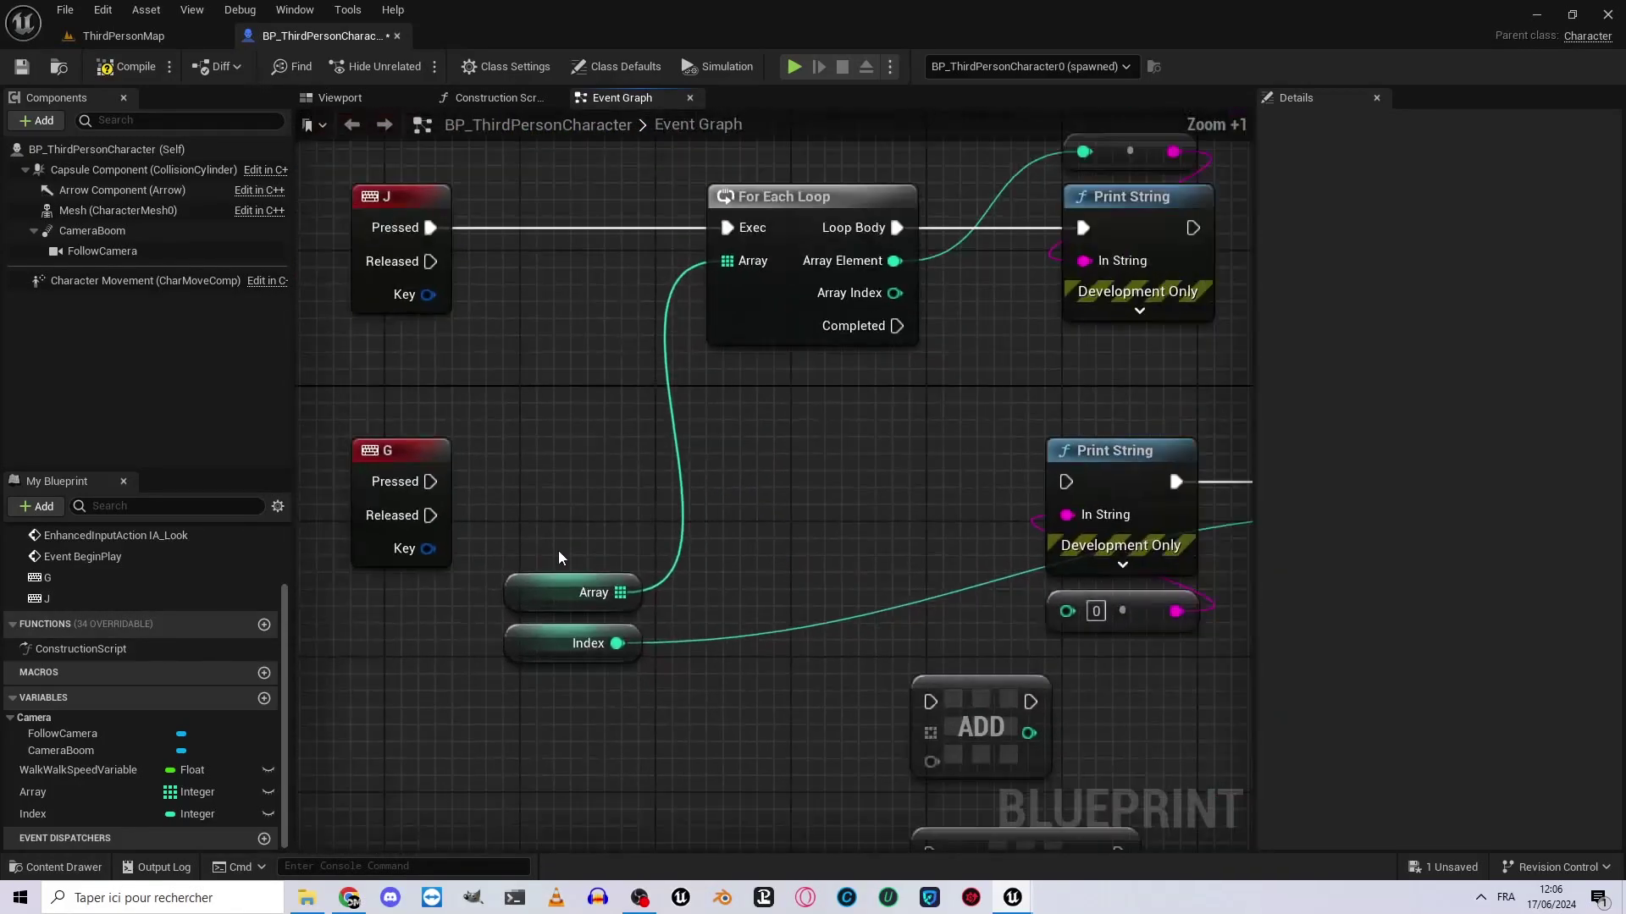
Select the ADD and ADDUNIQUE nodes together.
{"action": "right_click_drag", "start_coordinate": [557, 550], "coordinate": [396, 279]}
{"action": "scroll", "coordinate": [664, 430], "scroll_direction": "up", "scroll_amount": 4}
{"action": "left_click_drag", "start_coordinate": [632, 366], "coordinate": [767, 425]}
{"action": "left_click", "coordinate": [737, 570]}
{"action": "scroll", "coordinate": [736, 570], "scroll_direction": "down", "scroll_amount": 3}
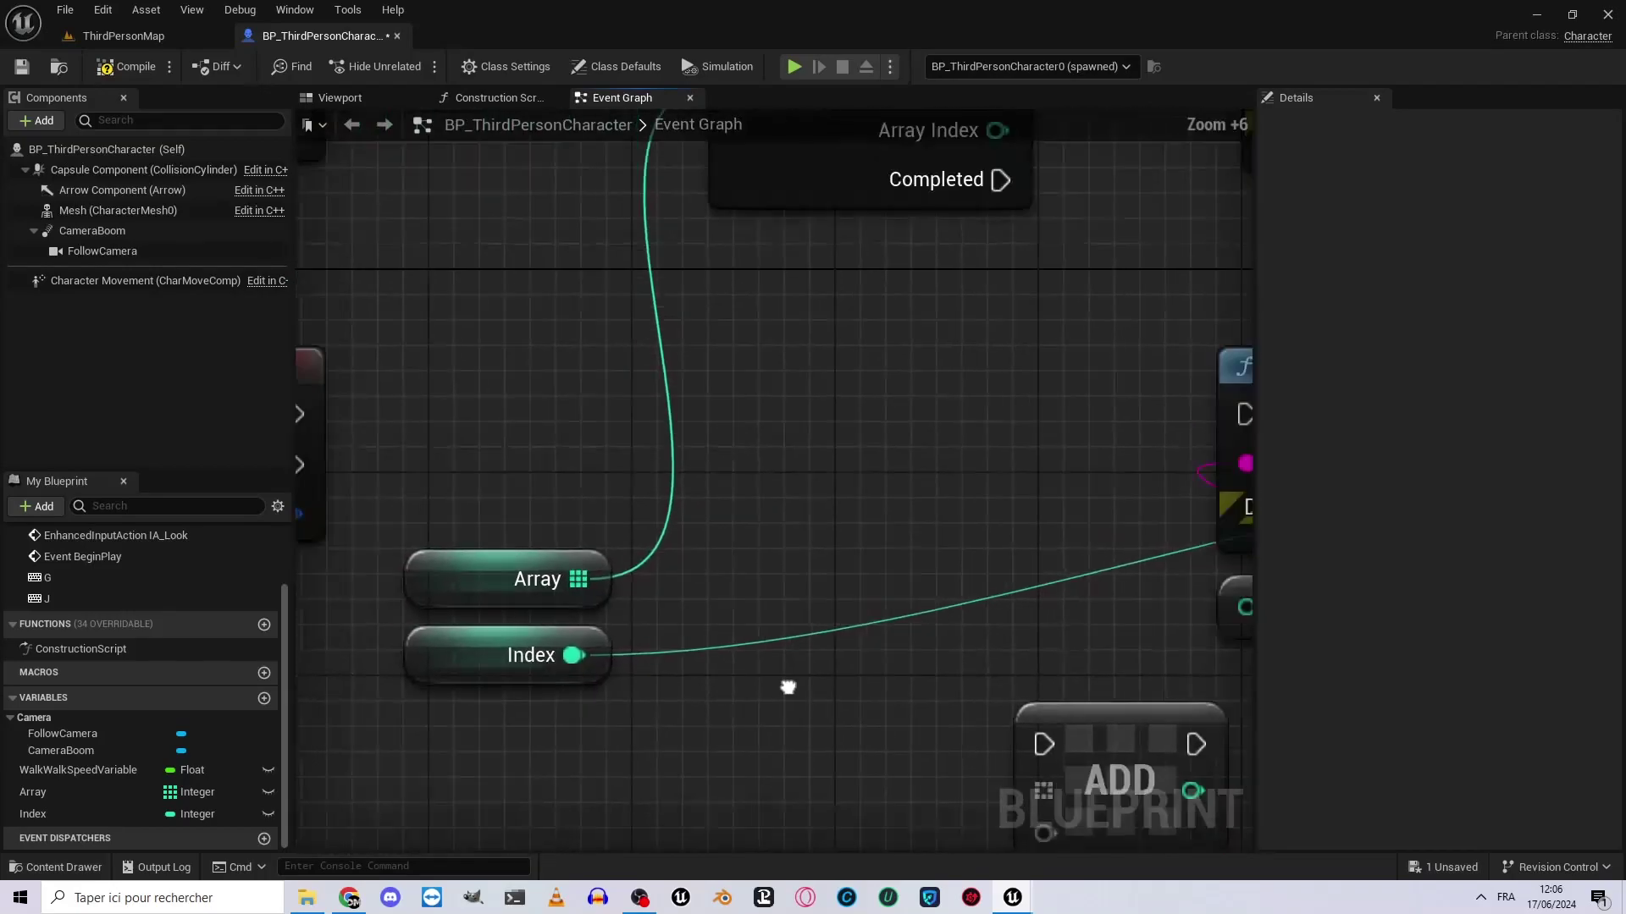
{"action": "right_click_drag", "start_coordinate": [788, 682], "coordinate": [682, 476]}
{"action": "left_click", "coordinate": [683, 476]}
{"action": "left_click_drag", "start_coordinate": [684, 483], "coordinate": [968, 721]}
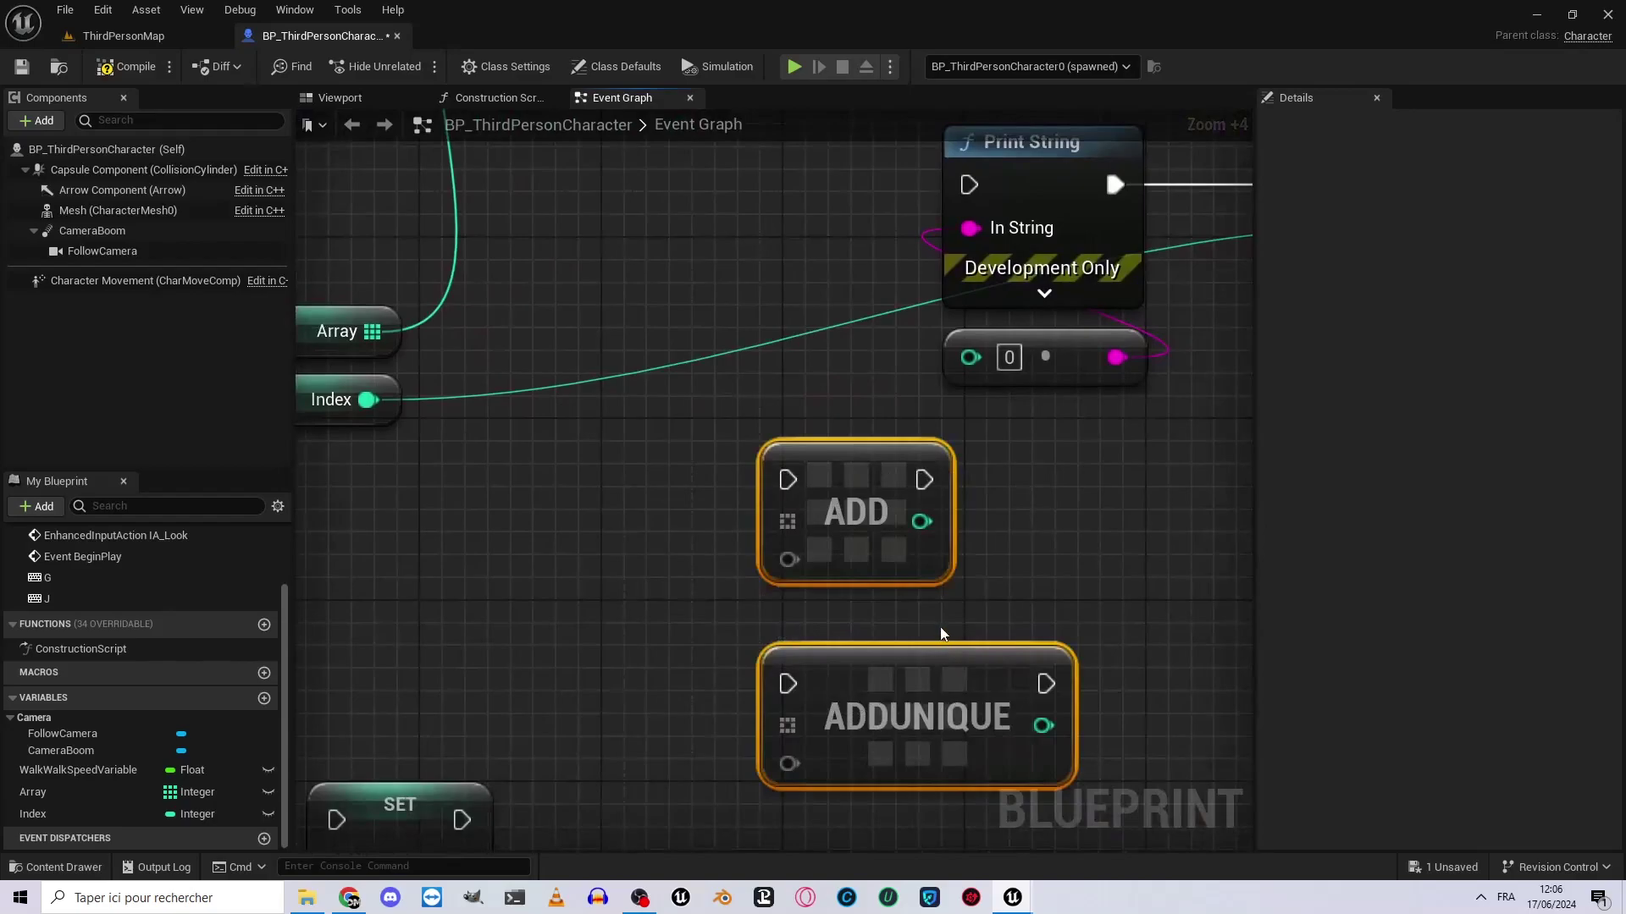
{"action": "right_click_drag", "start_coordinate": [738, 627], "coordinate": [976, 803]}
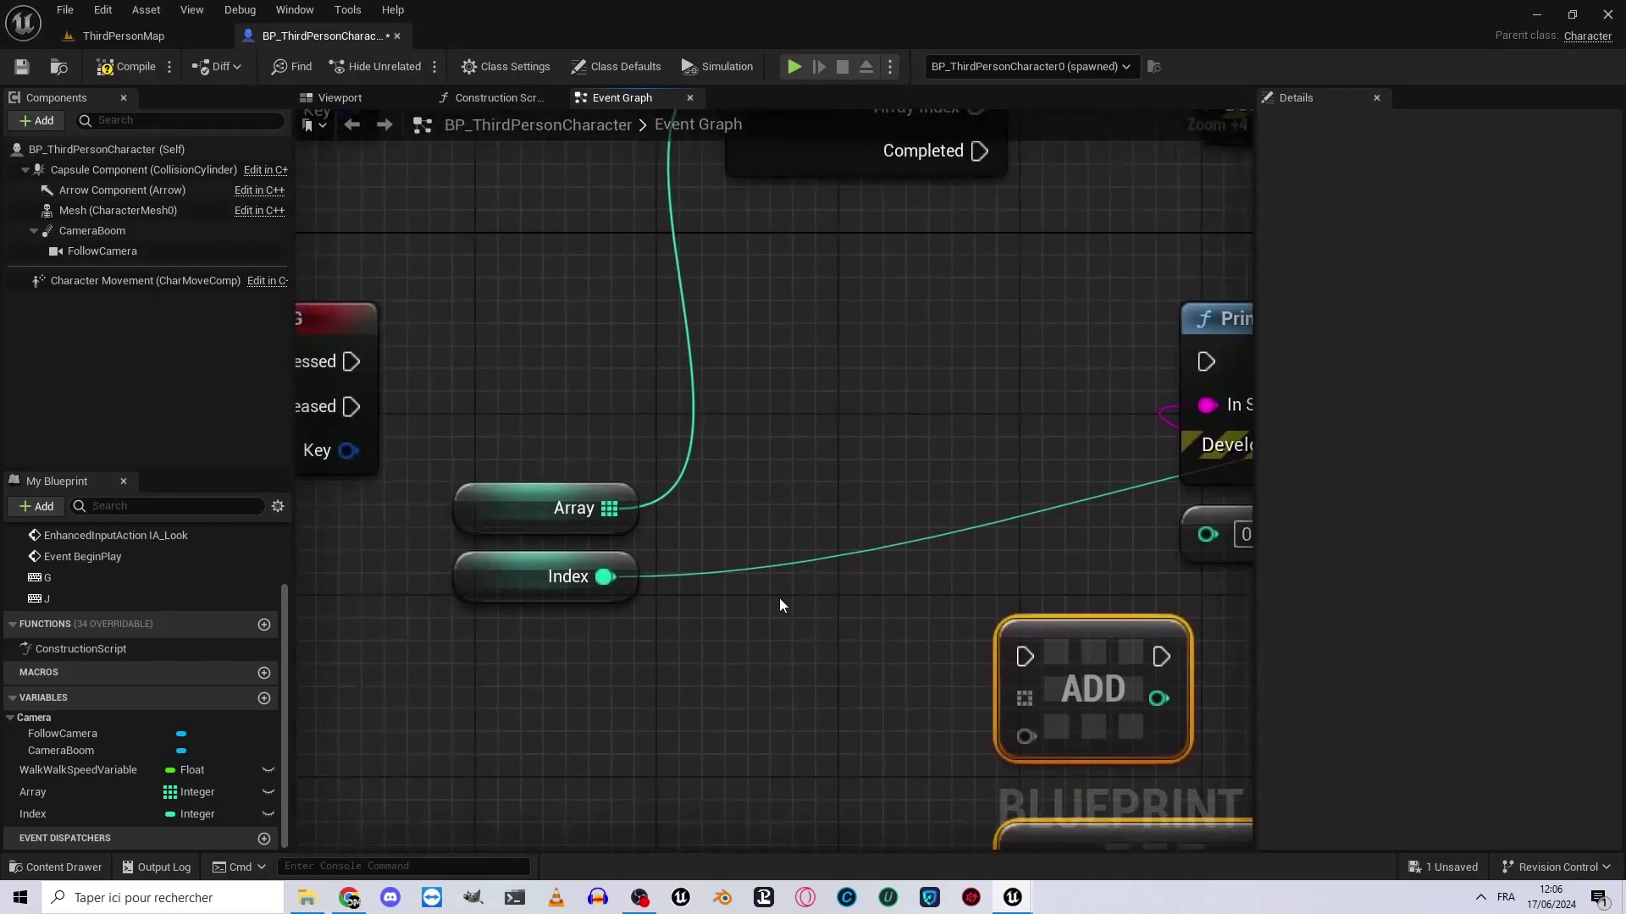
Select the Array getter and remove all seven default elements.
{"action": "left_click", "coordinate": [567, 512]}
{"action": "left_click", "coordinate": [1265, 471]}
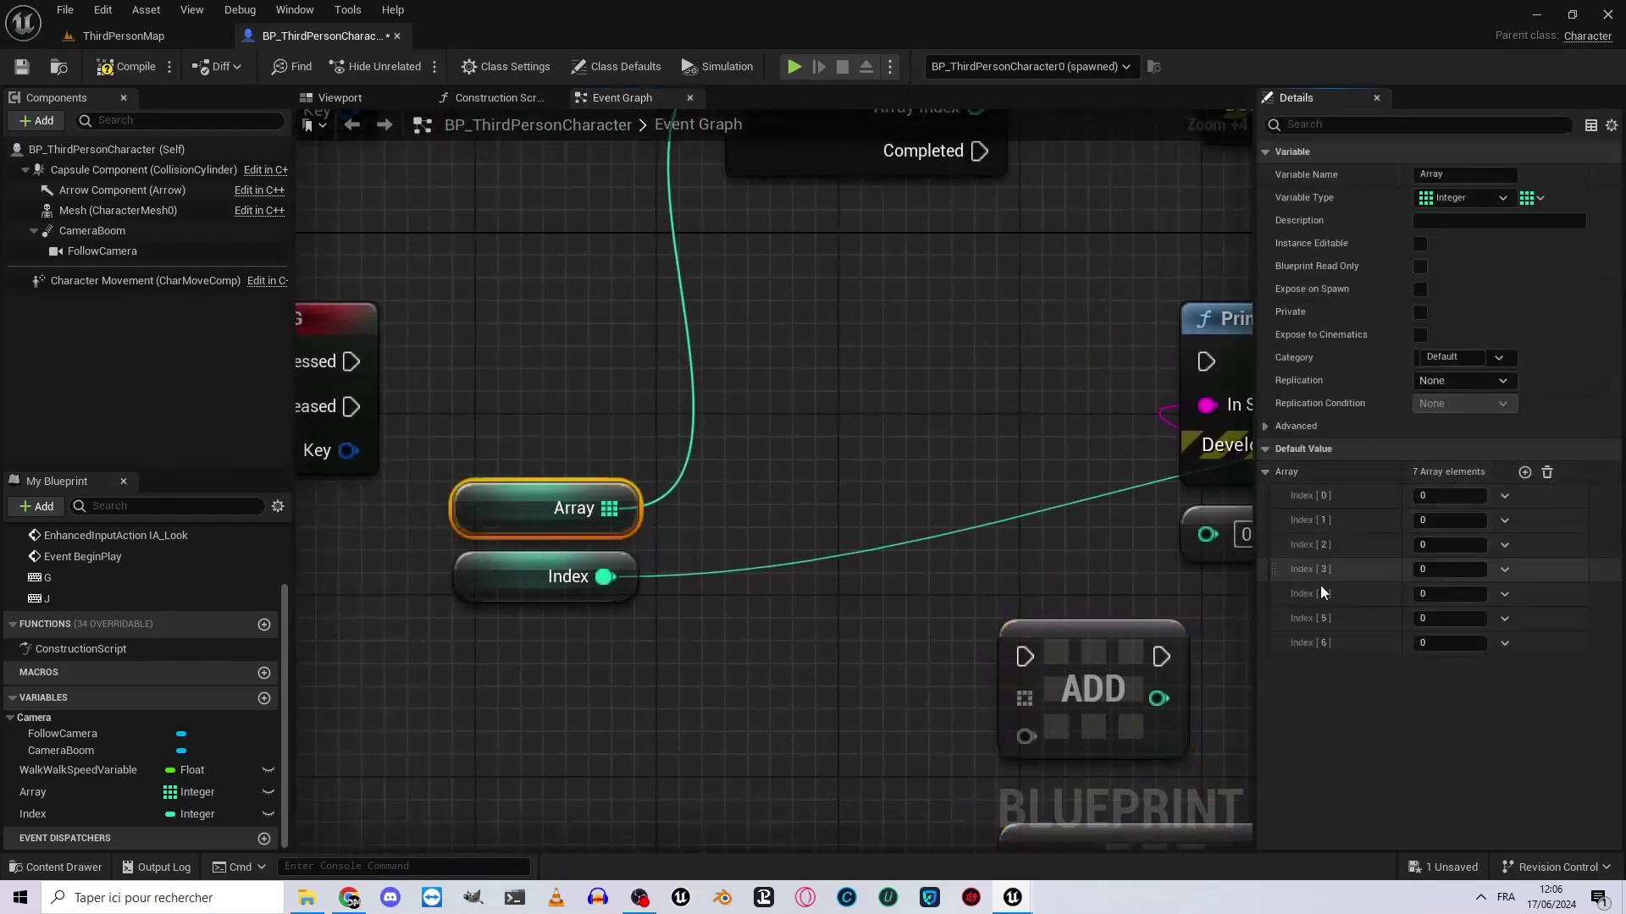
{"action": "right_click_drag", "start_coordinate": [783, 671], "coordinate": [592, 415]}
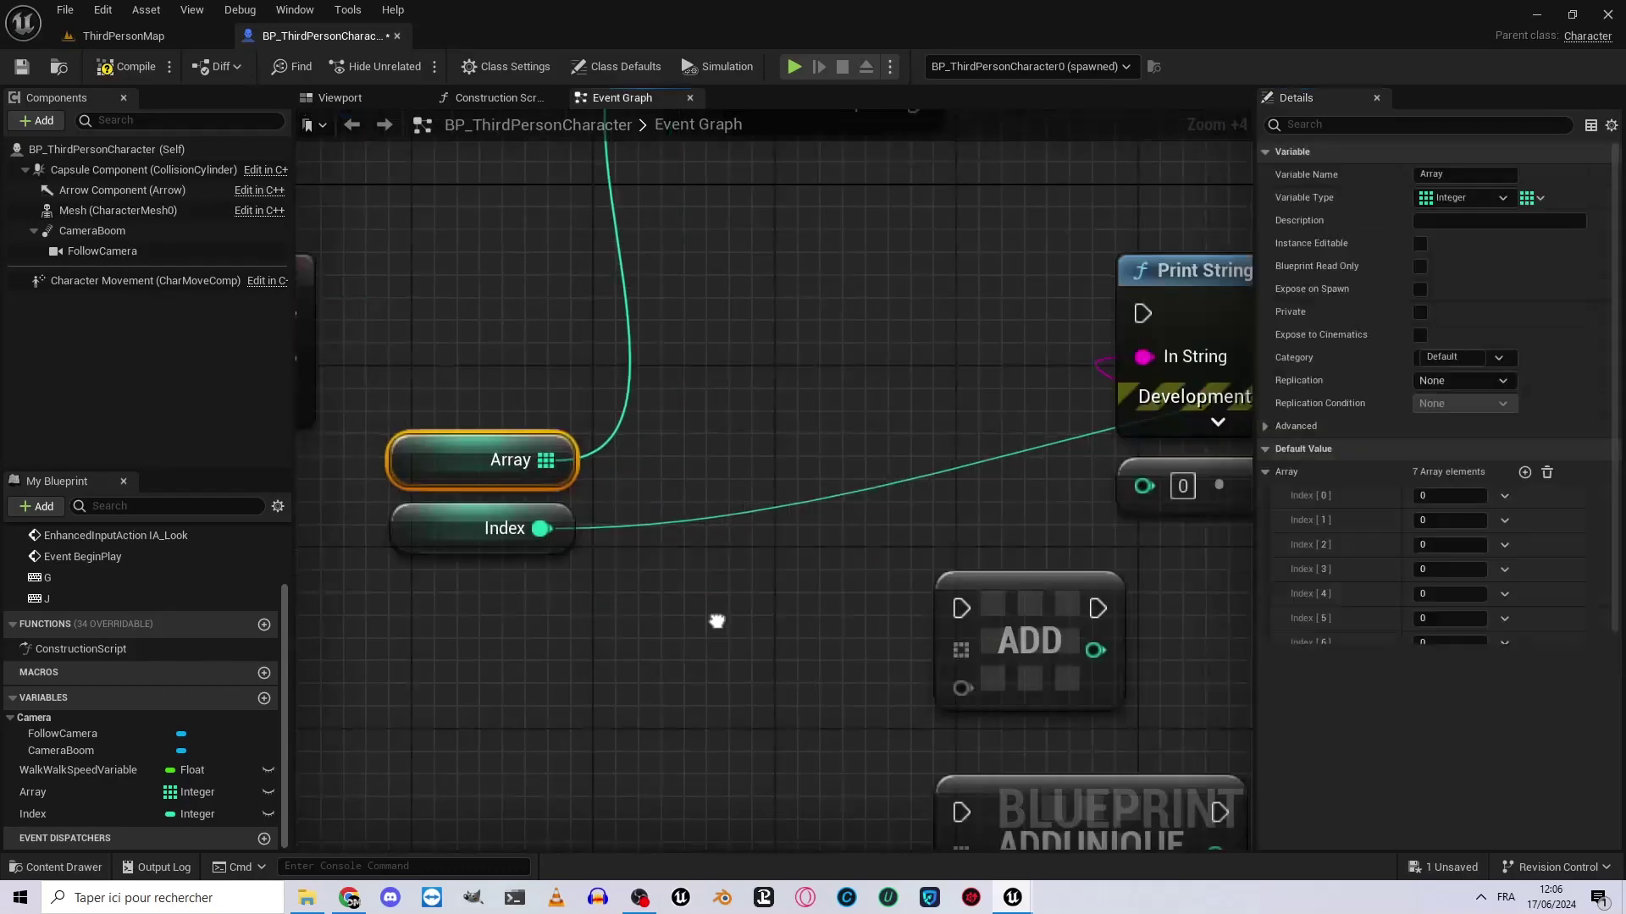
{"action": "left_click_drag", "start_coordinate": [592, 415], "coordinate": [878, 512]}
{"action": "right_click_drag", "start_coordinate": [500, 438], "coordinate": [790, 525]}
{"action": "left_click", "coordinate": [508, 364]}
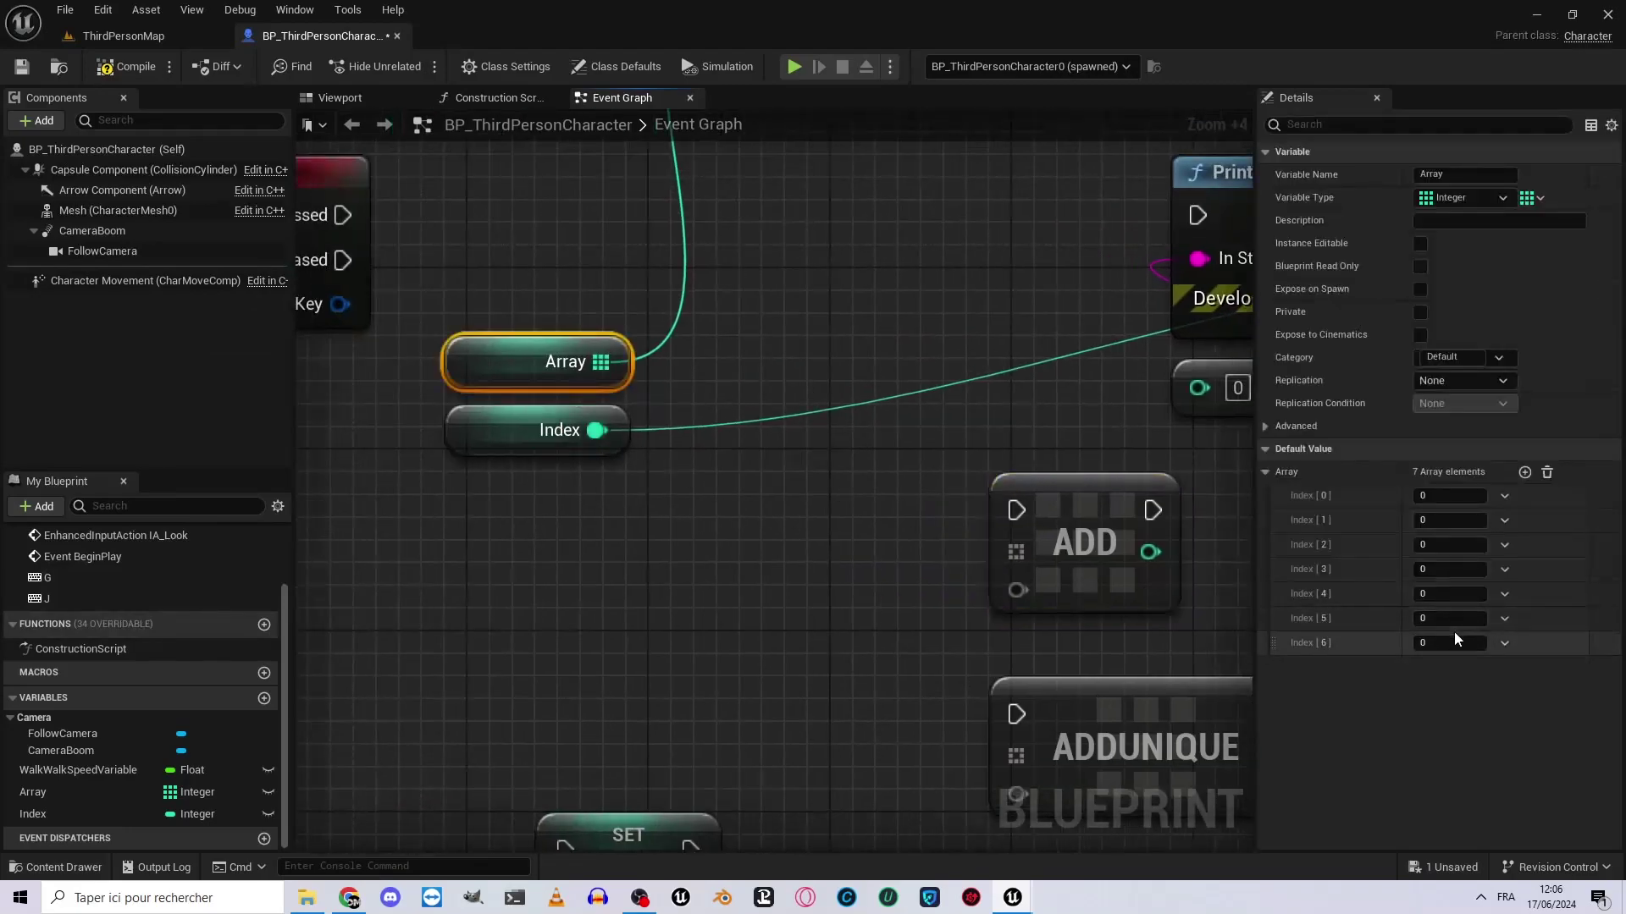
{"action": "left_click", "coordinate": [1548, 471]}
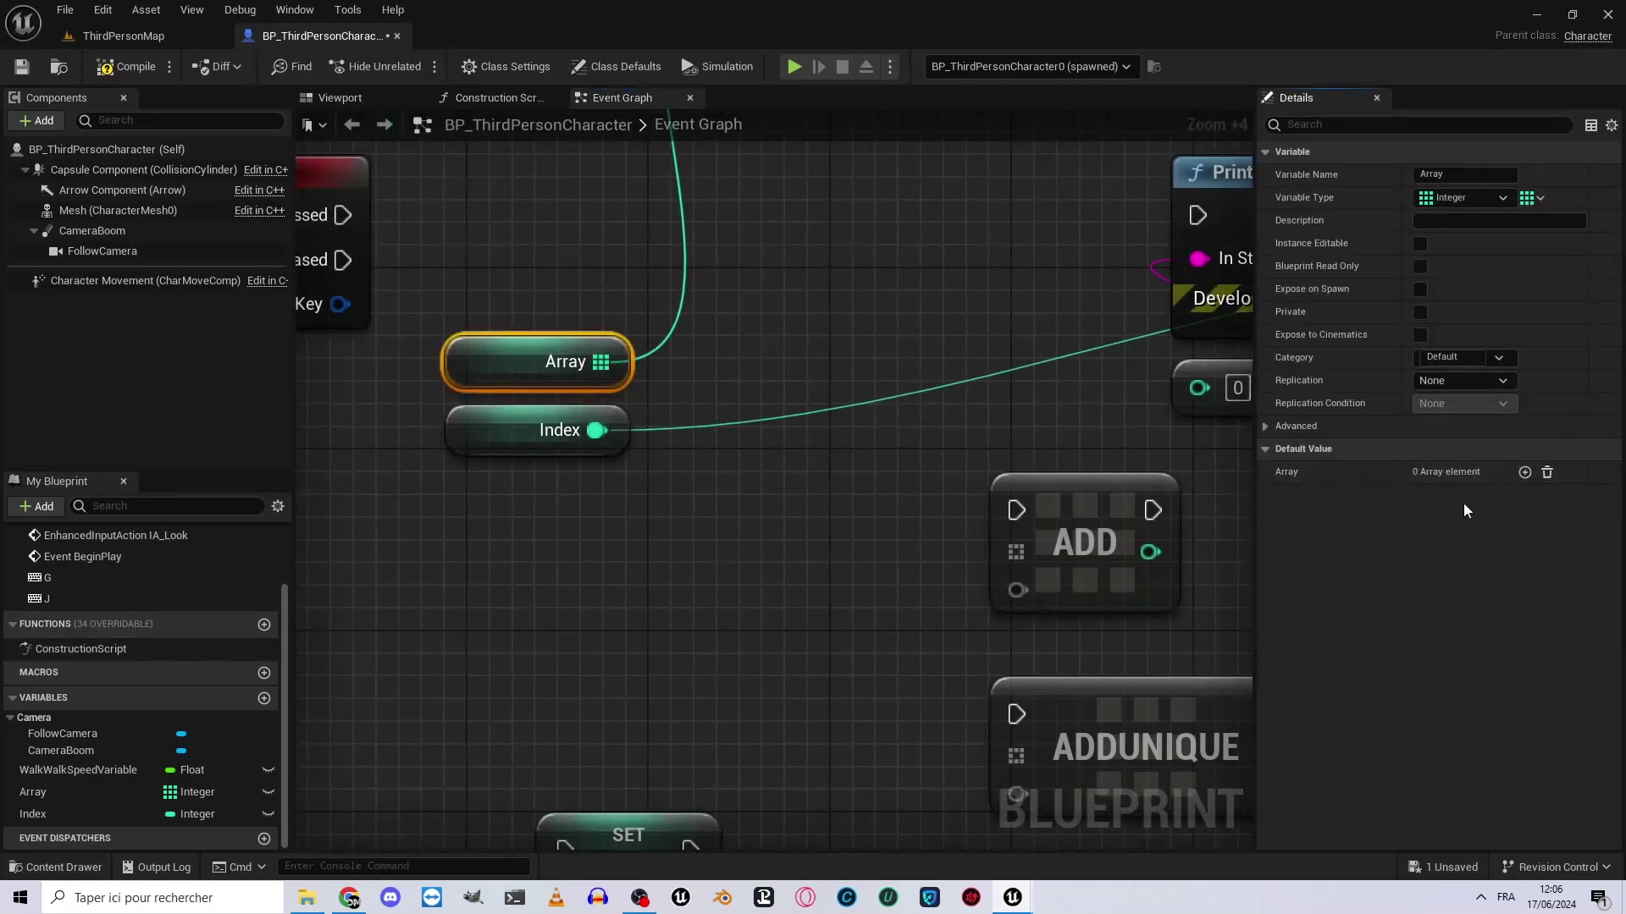
Select the G key event and nudge the ADD node's position.
{"action": "right_click_drag", "start_coordinate": [683, 494], "coordinate": [893, 672]}
{"action": "scroll", "coordinate": [766, 432], "scroll_direction": "up", "scroll_amount": 1}
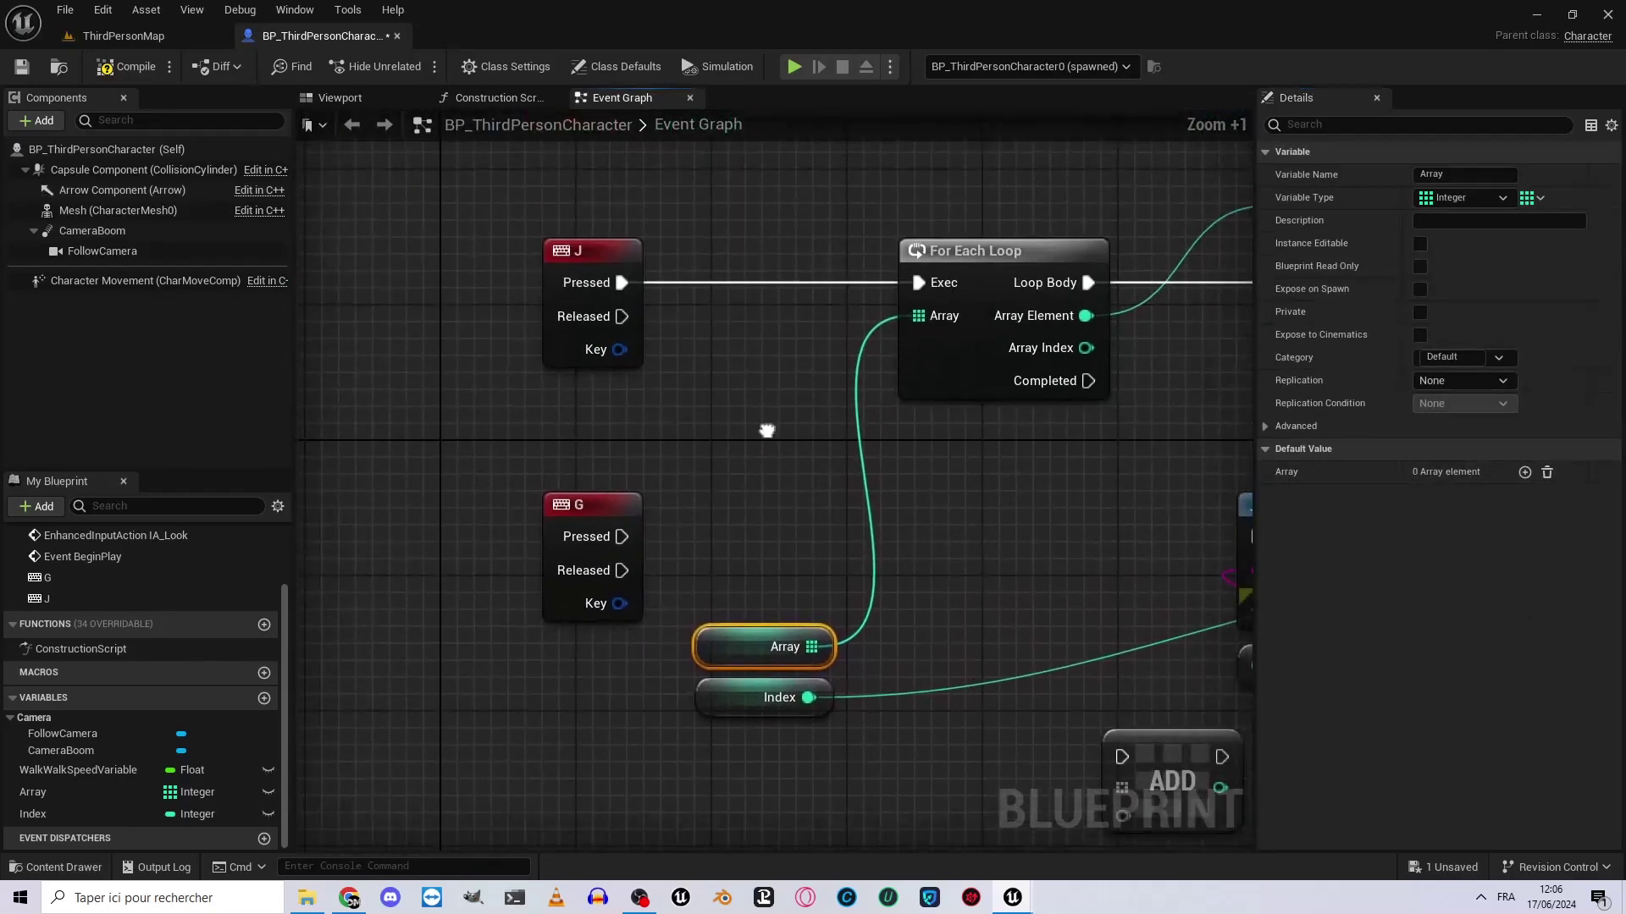
{"action": "left_click_drag", "start_coordinate": [536, 540], "coordinate": [606, 651]}
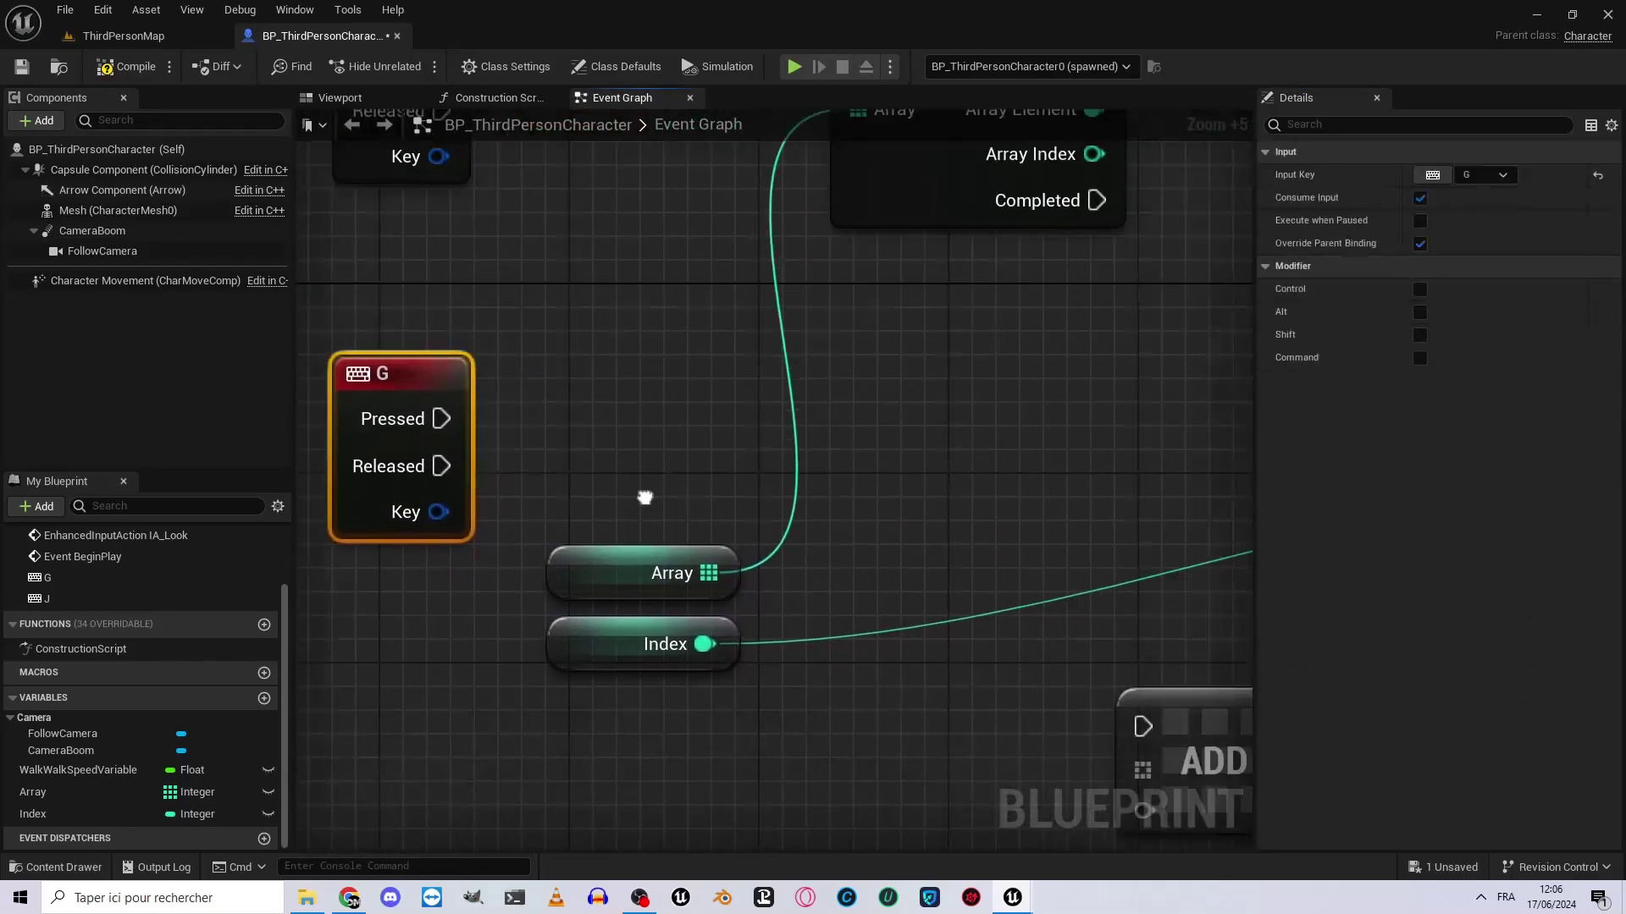
{"action": "right_click_drag", "start_coordinate": [599, 464], "coordinate": [367, 316]}
{"action": "scroll", "coordinate": [634, 469], "scroll_direction": "down", "scroll_amount": 3}
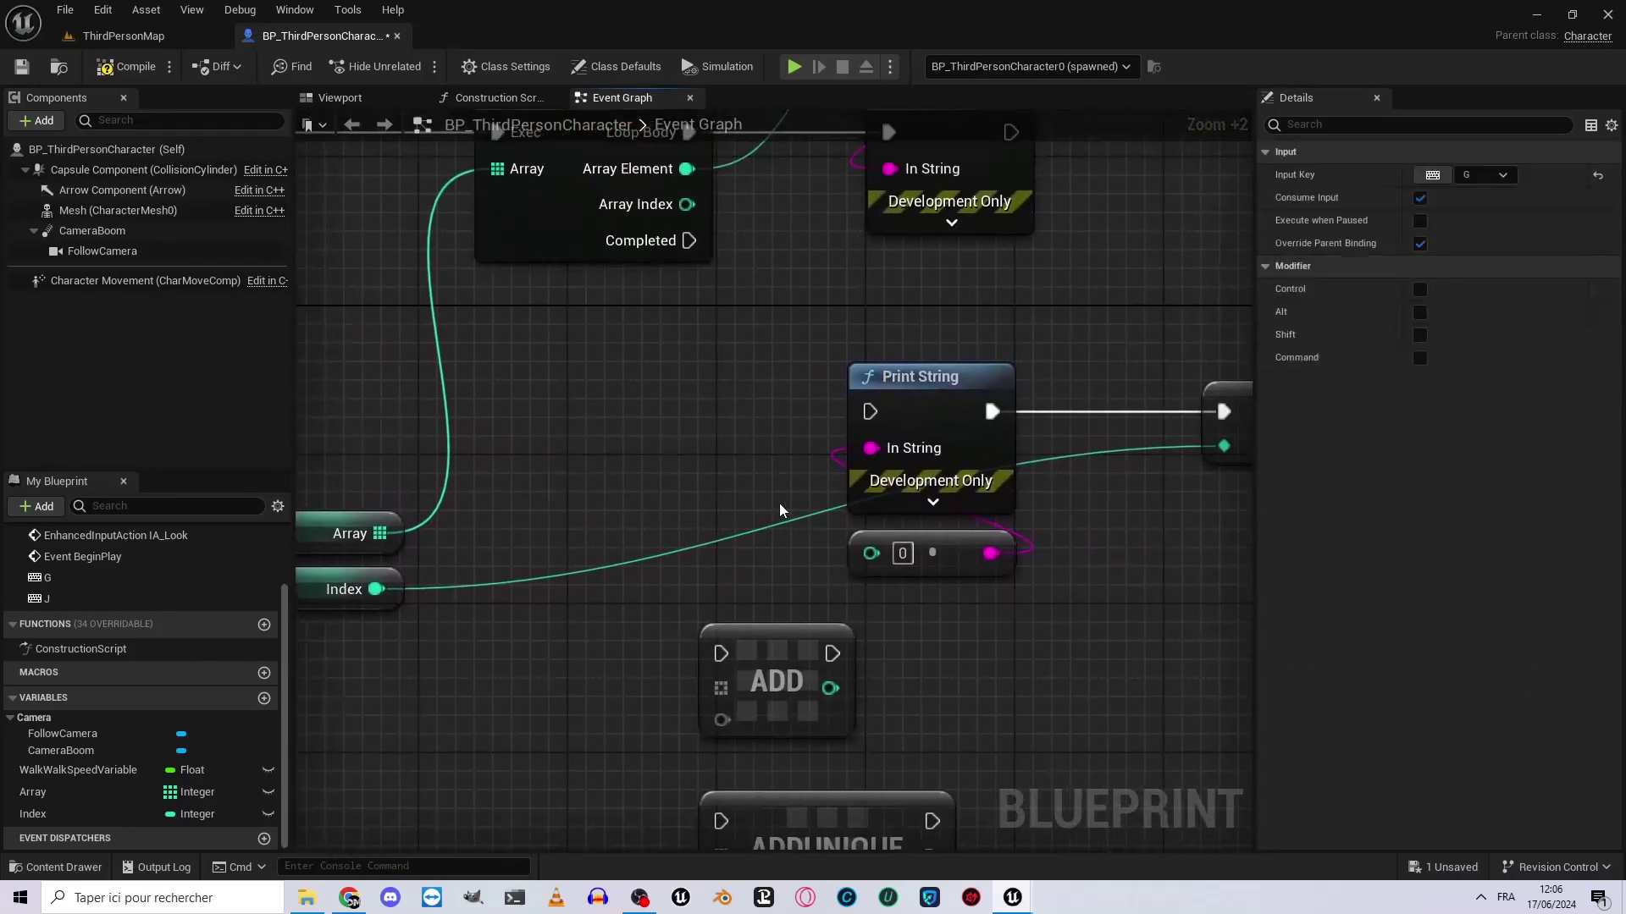
{"action": "left_click_drag", "start_coordinate": [741, 644], "coordinate": [721, 639]}
Check the J event and For Each Loop, then place the ADD node beside the G event.
{"action": "mouse_move", "coordinate": [548, 385]}
{"action": "right_mouse_down"}
{"action": "mouse_move", "coordinate": [579, 412]}
{"action": "mouse_move", "coordinate": [552, 385]}
{"action": "right_mouse_up"}
{"action": "scroll", "coordinate": [474, 288], "scroll_direction": "up", "scroll_amount": 1}
{"action": "left_click", "coordinate": [593, 334]}
{"action": "right_click_drag", "start_coordinate": [902, 447], "coordinate": [671, 499]}
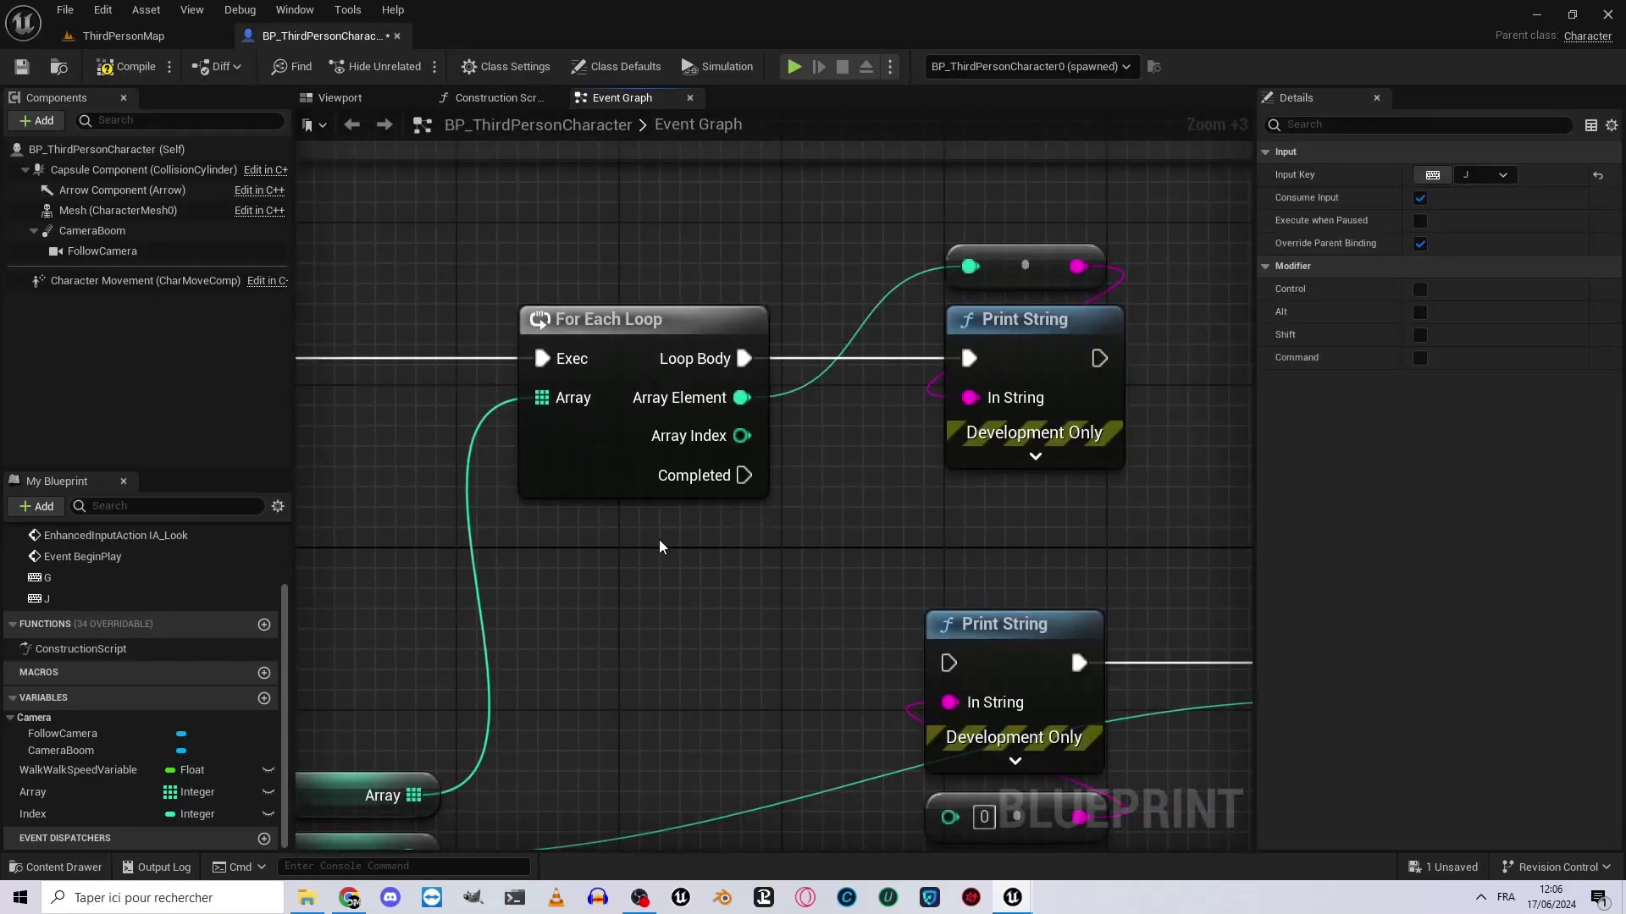
{"action": "right_click_drag", "start_coordinate": [643, 565], "coordinate": [861, 566]}
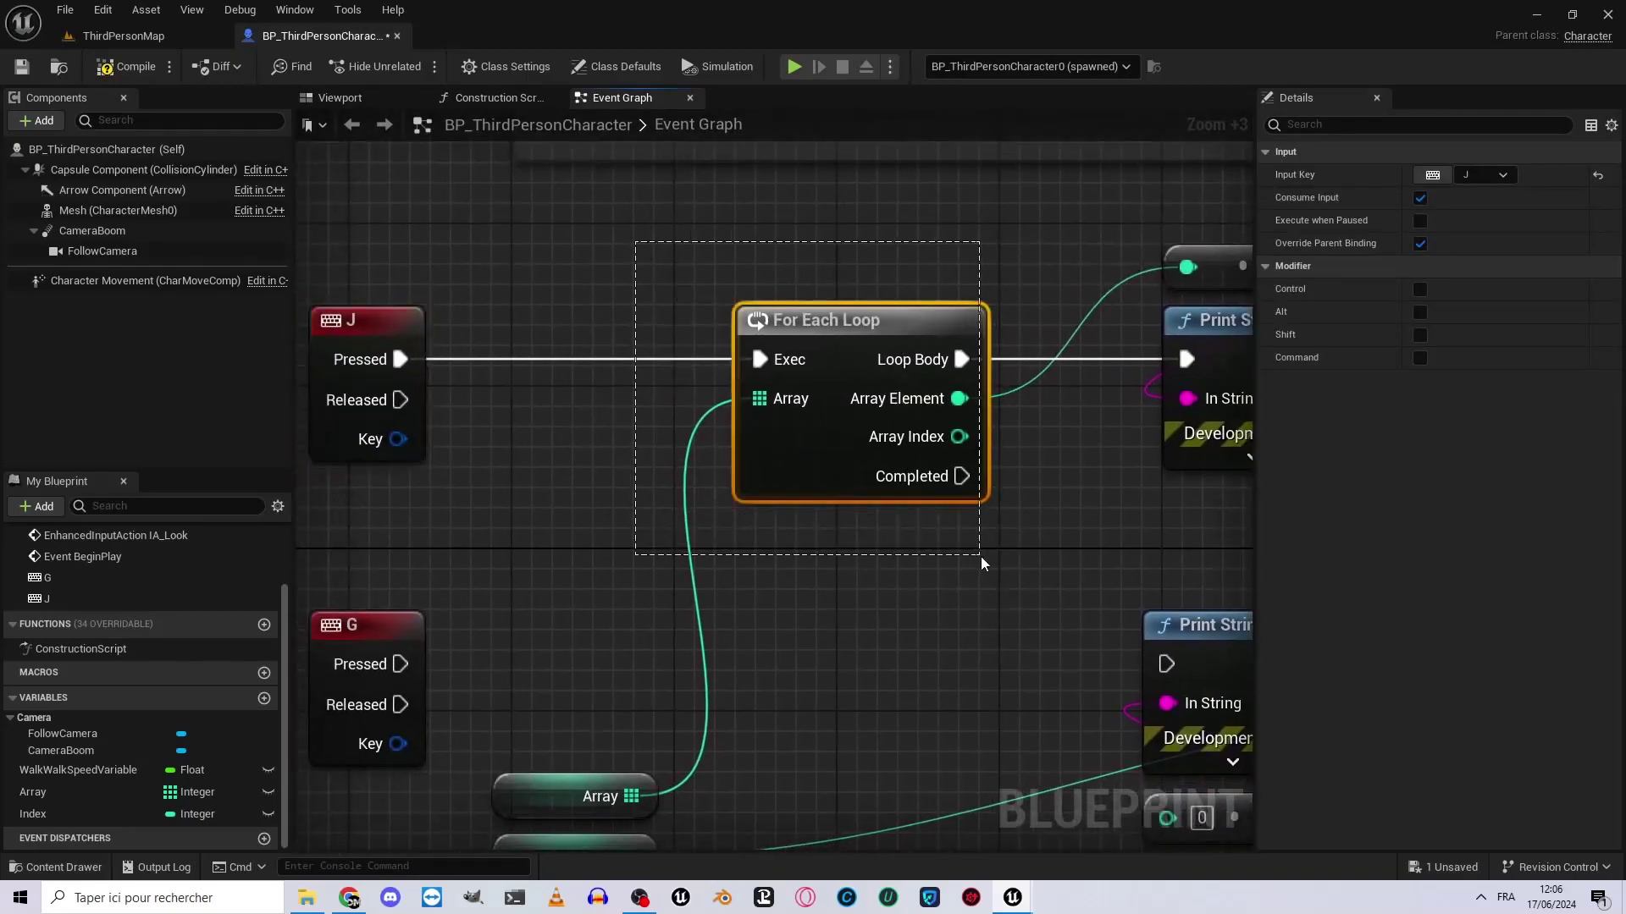
{"action": "left_click_drag", "start_coordinate": [980, 557], "coordinate": [981, 556]}
{"action": "scroll", "coordinate": [931, 534], "scroll_direction": "down", "scroll_amount": 1}
{"action": "mouse_move", "coordinate": [831, 490]}
{"action": "right_mouse_down"}
{"action": "mouse_move", "coordinate": [722, 421]}
{"action": "mouse_move", "coordinate": [690, 379]}
{"action": "right_mouse_up"}
{"action": "left_click_drag", "start_coordinate": [893, 615], "coordinate": [728, 391]}
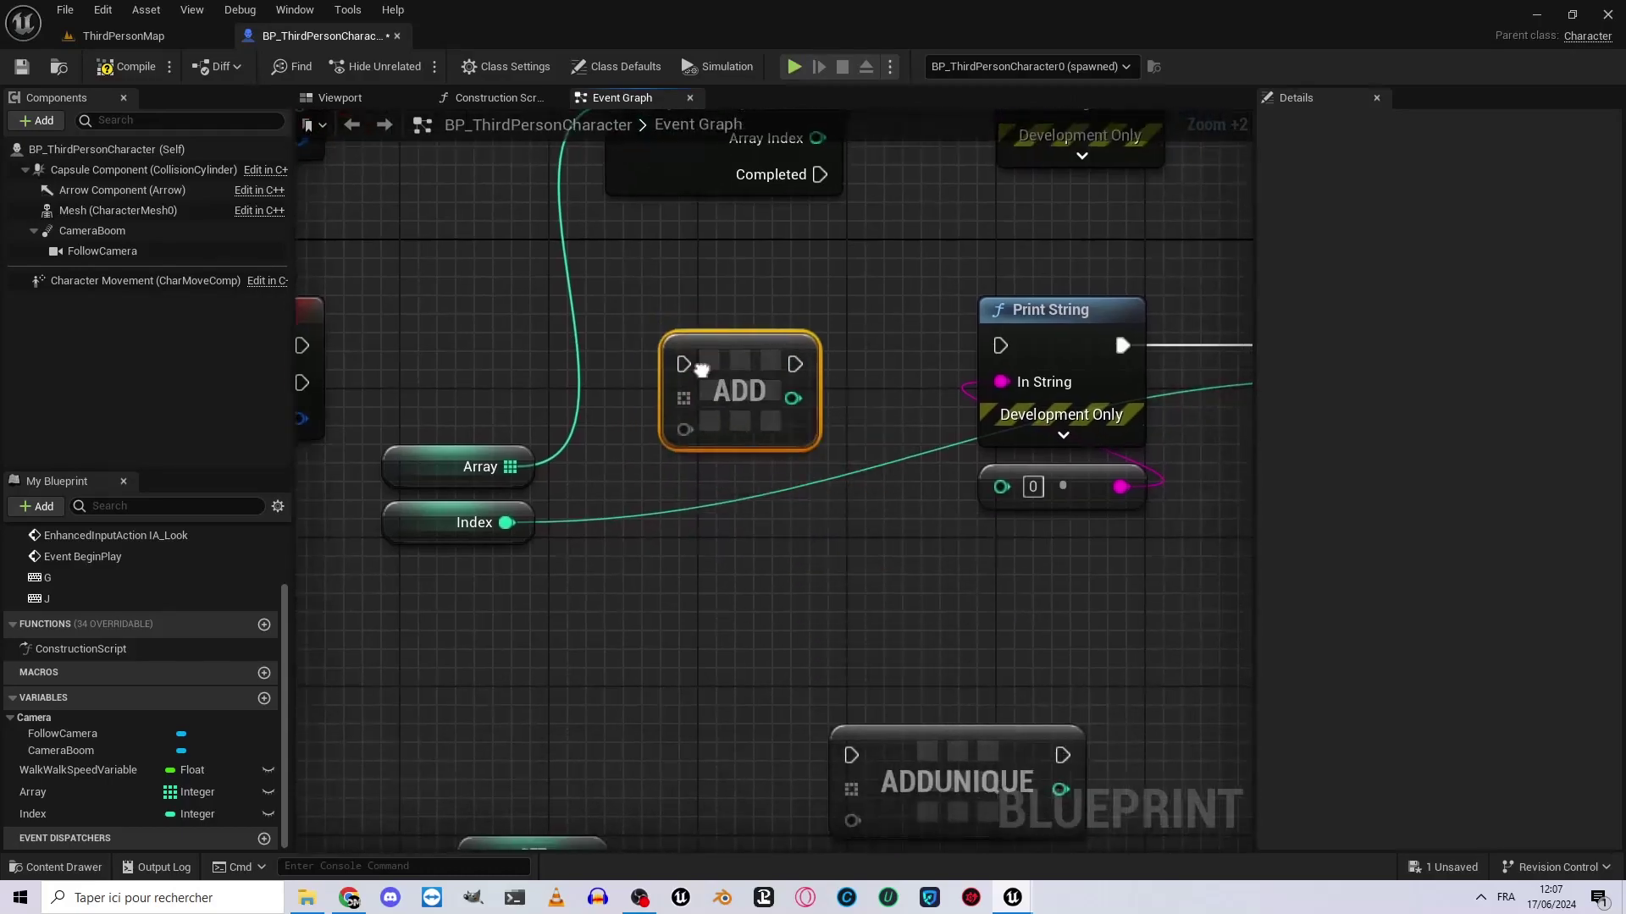
Wire G's Pressed output into the ADD node's execution input.
{"action": "scroll", "coordinate": [760, 392], "scroll_direction": "up", "scroll_amount": 3}
{"action": "left_click_drag", "start_coordinate": [377, 332], "coordinate": [862, 355]}
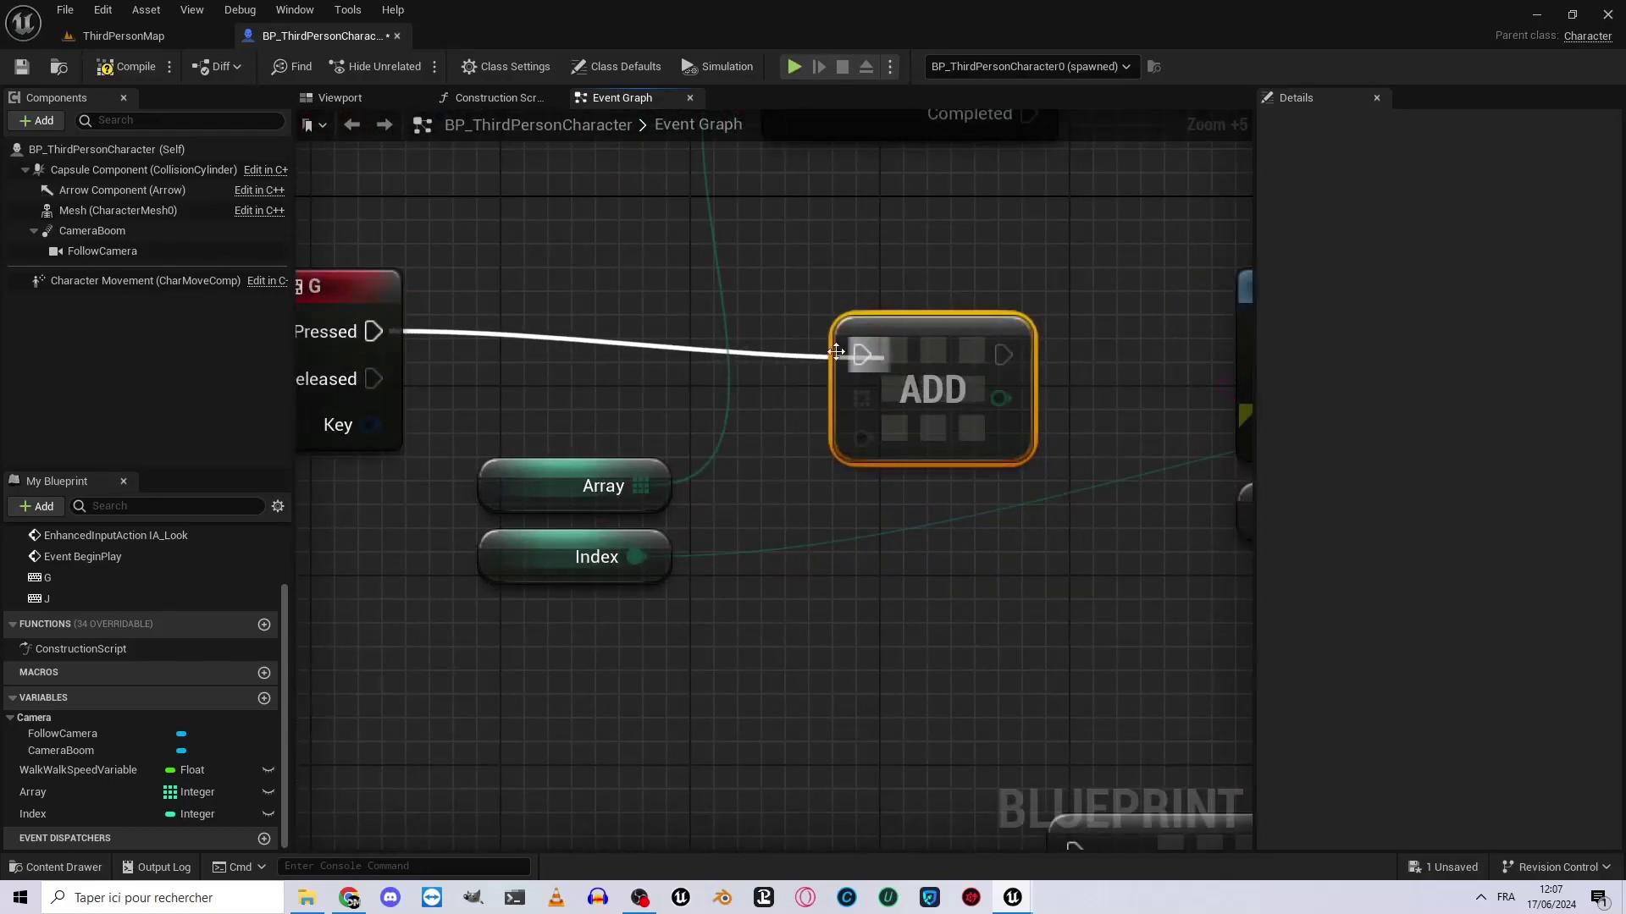
{"action": "right_click_drag", "start_coordinate": [850, 331], "coordinate": [1041, 364]}
{"action": "left_click", "coordinate": [585, 390]}
{"action": "right_click_drag", "start_coordinate": [584, 390], "coordinate": [288, 378]}
Connect Array to ADD's Target Array and Index to its item pin.
{"action": "left_click", "coordinate": [818, 360]}
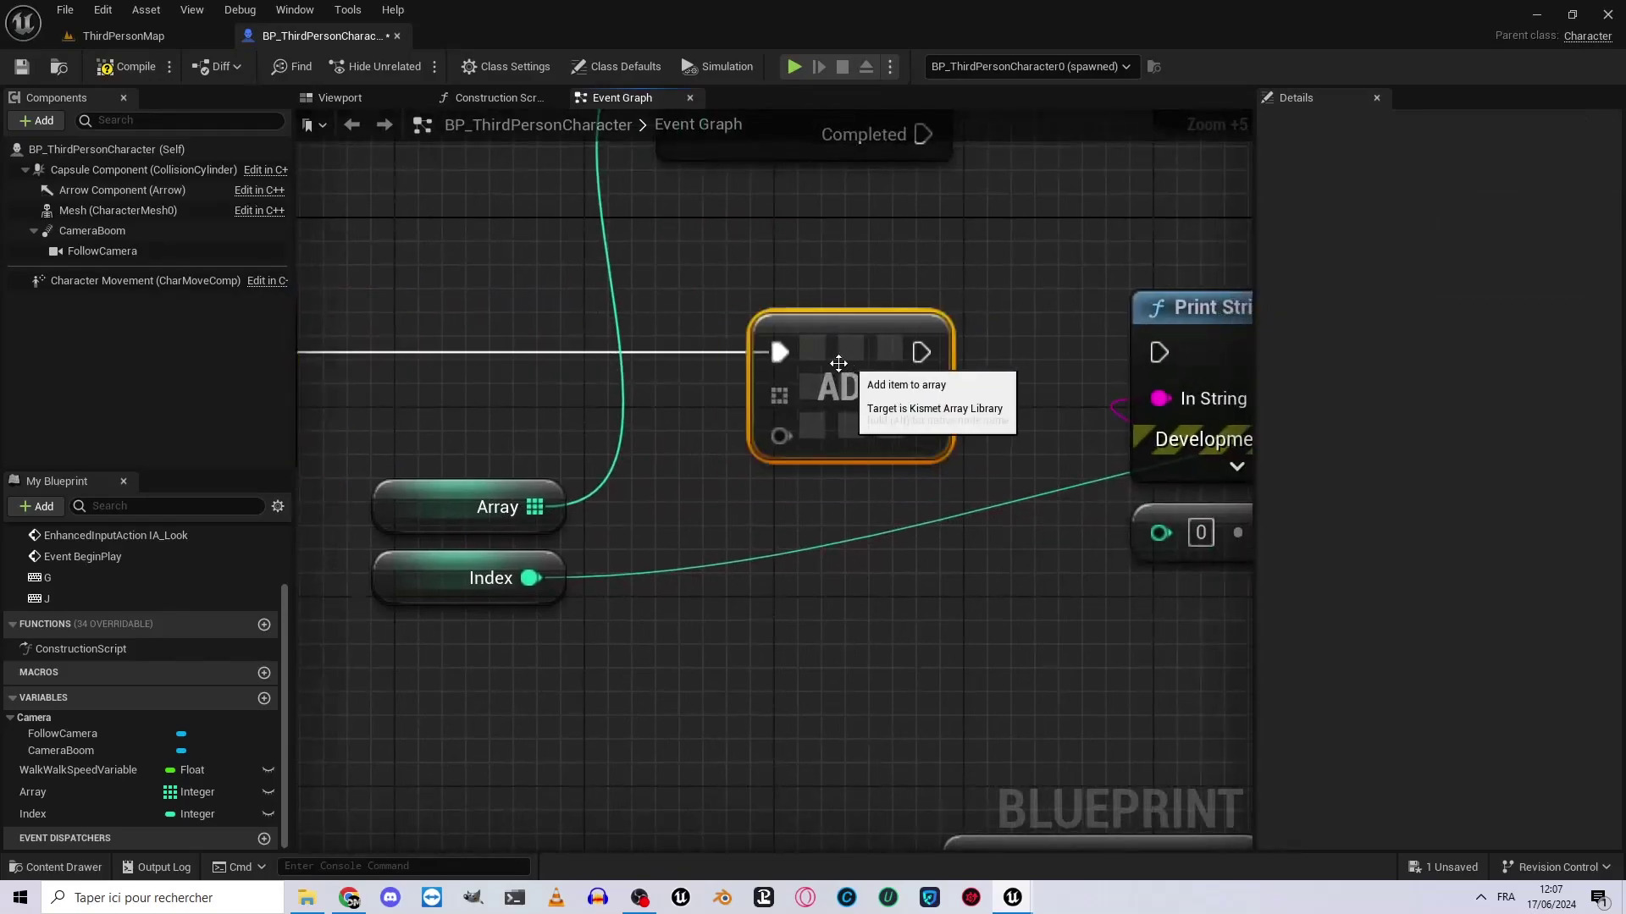
{"action": "right_click_drag", "start_coordinate": [760, 388], "coordinate": [1038, 302]}
{"action": "left_click", "coordinate": [745, 447]}
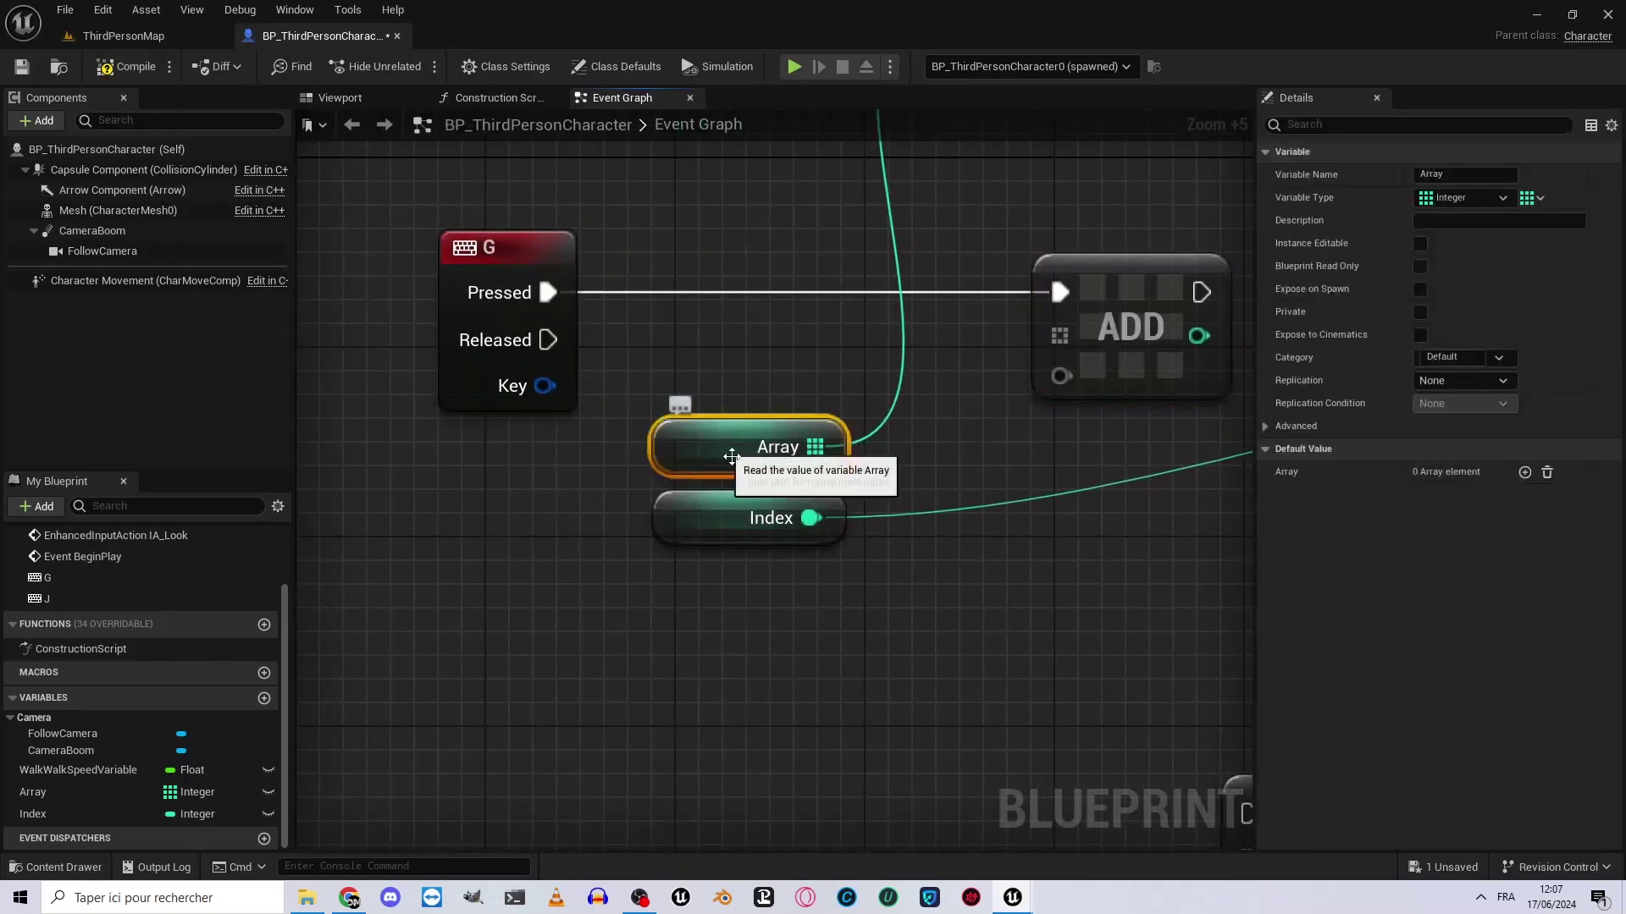
{"action": "mouse_move", "coordinate": [837, 447]}
{"action": "left_mouse_down"}
{"action": "mouse_move", "coordinate": [937, 469]}
{"action": "mouse_move", "coordinate": [1060, 336]}
{"action": "left_mouse_up"}
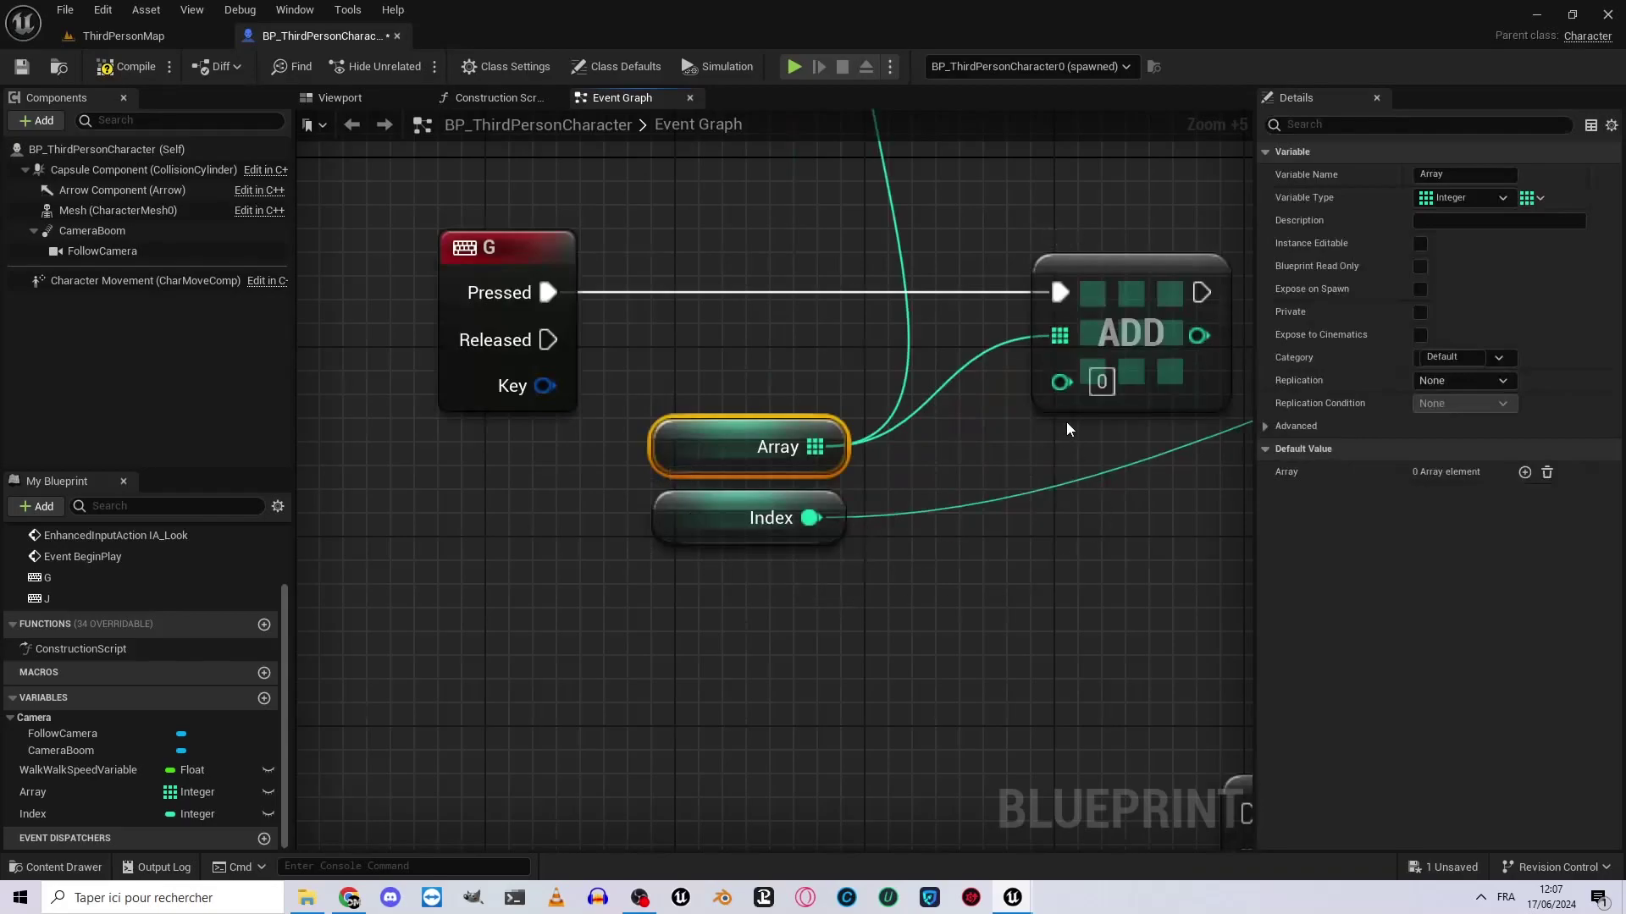
{"action": "left_click", "coordinate": [1101, 382]}
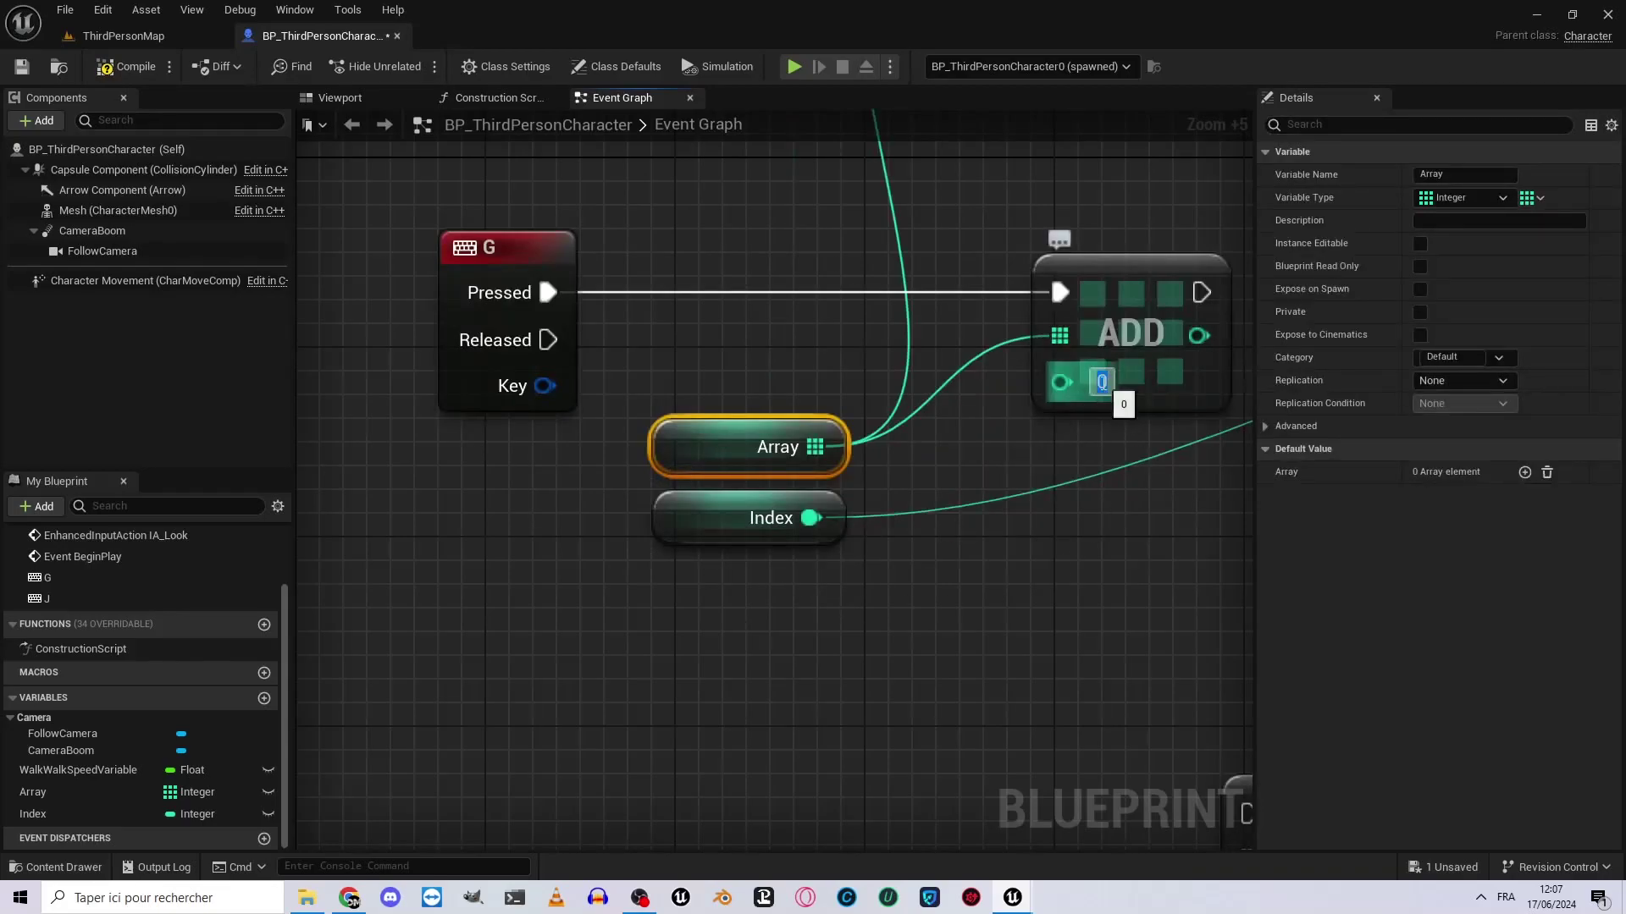
{"action": "left_click", "coordinate": [972, 497]}
{"action": "right_click_drag", "start_coordinate": [972, 497], "coordinate": [882, 493]}
{"action": "left_click", "coordinate": [597, 535]}
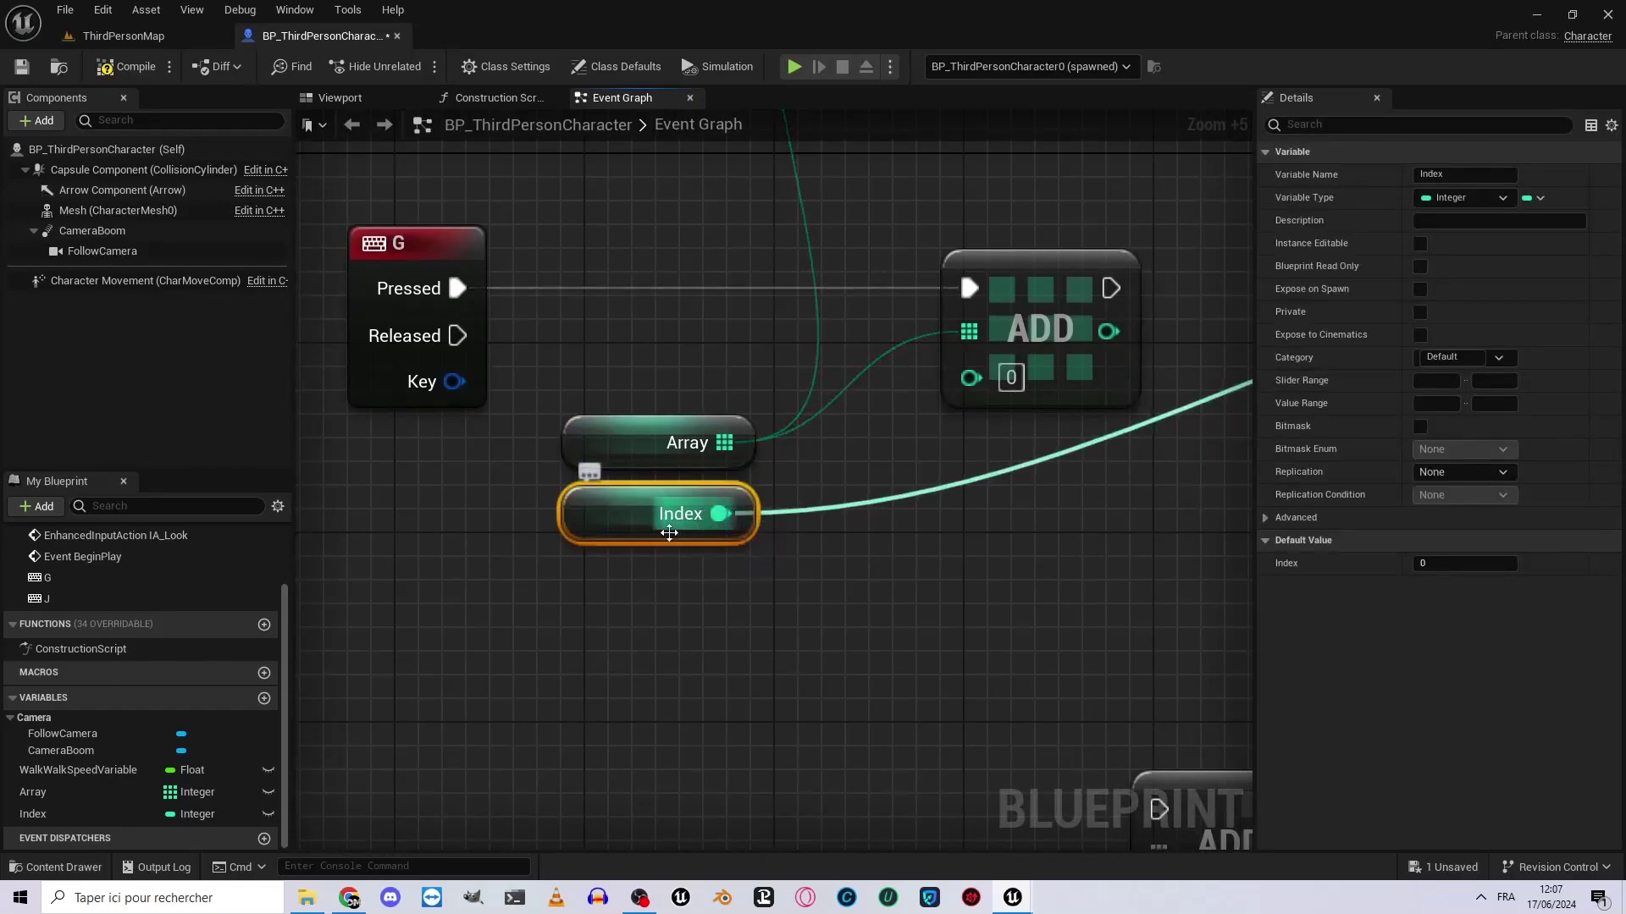
{"action": "mouse_move", "coordinate": [720, 513]}
{"action": "left_mouse_down"}
{"action": "mouse_move", "coordinate": [989, 480]}
{"action": "mouse_move", "coordinate": [972, 377]}
{"action": "left_mouse_up"}
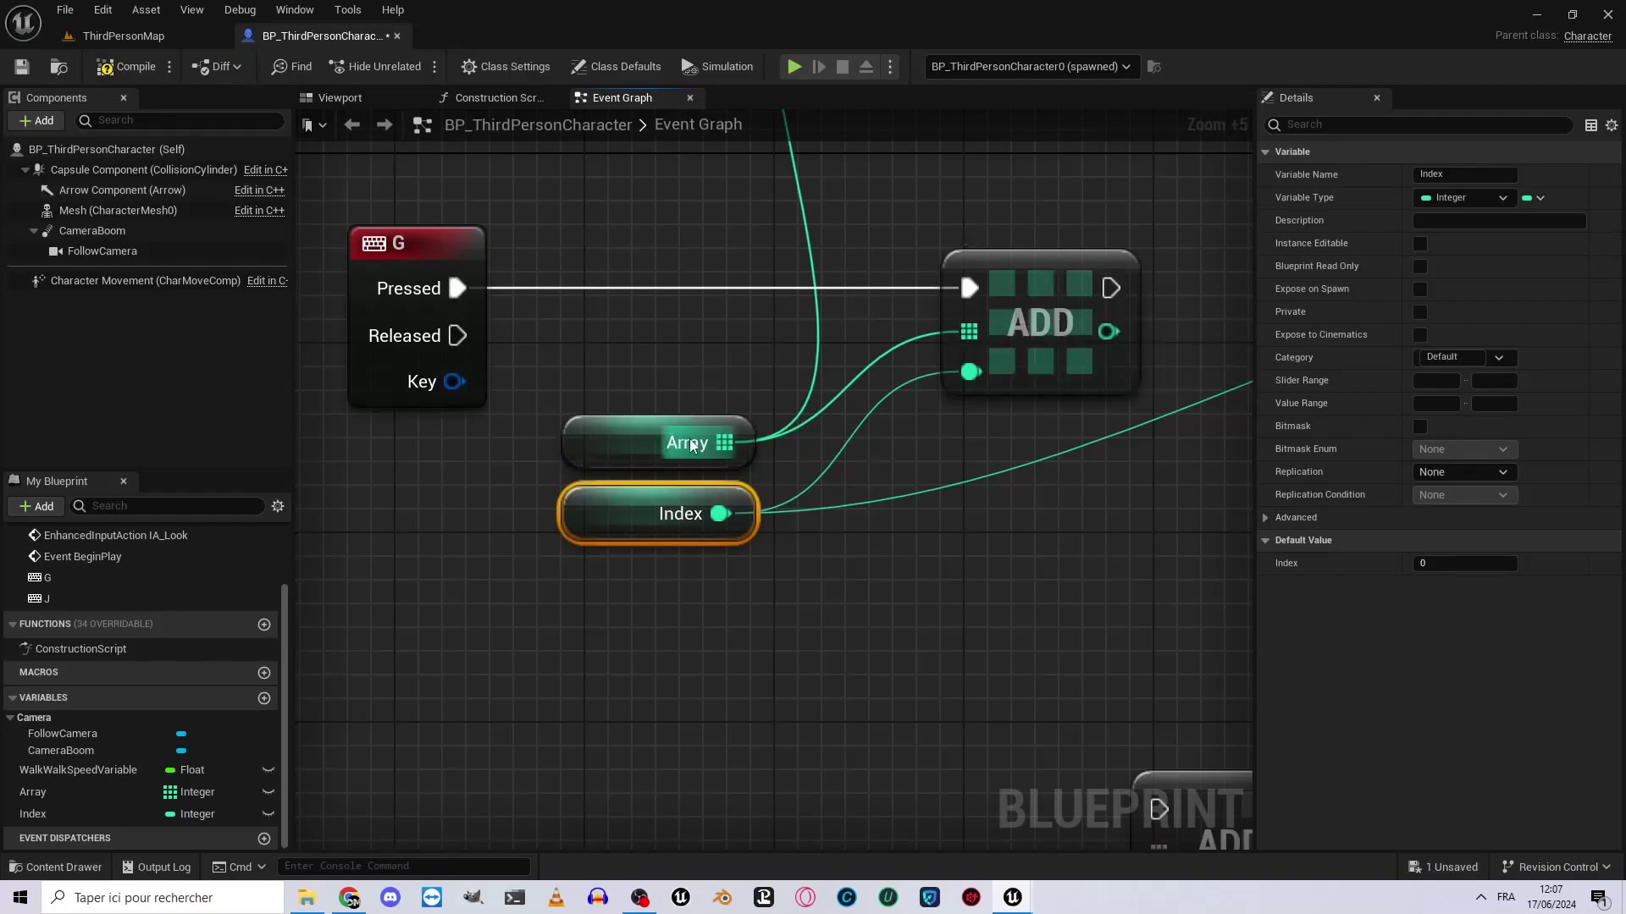
Chain ADD into Print String and feed its Return Value into In String.
{"action": "left_click", "coordinate": [624, 443]}
{"action": "right_click_drag", "start_coordinate": [906, 323], "coordinate": [434, 437]}
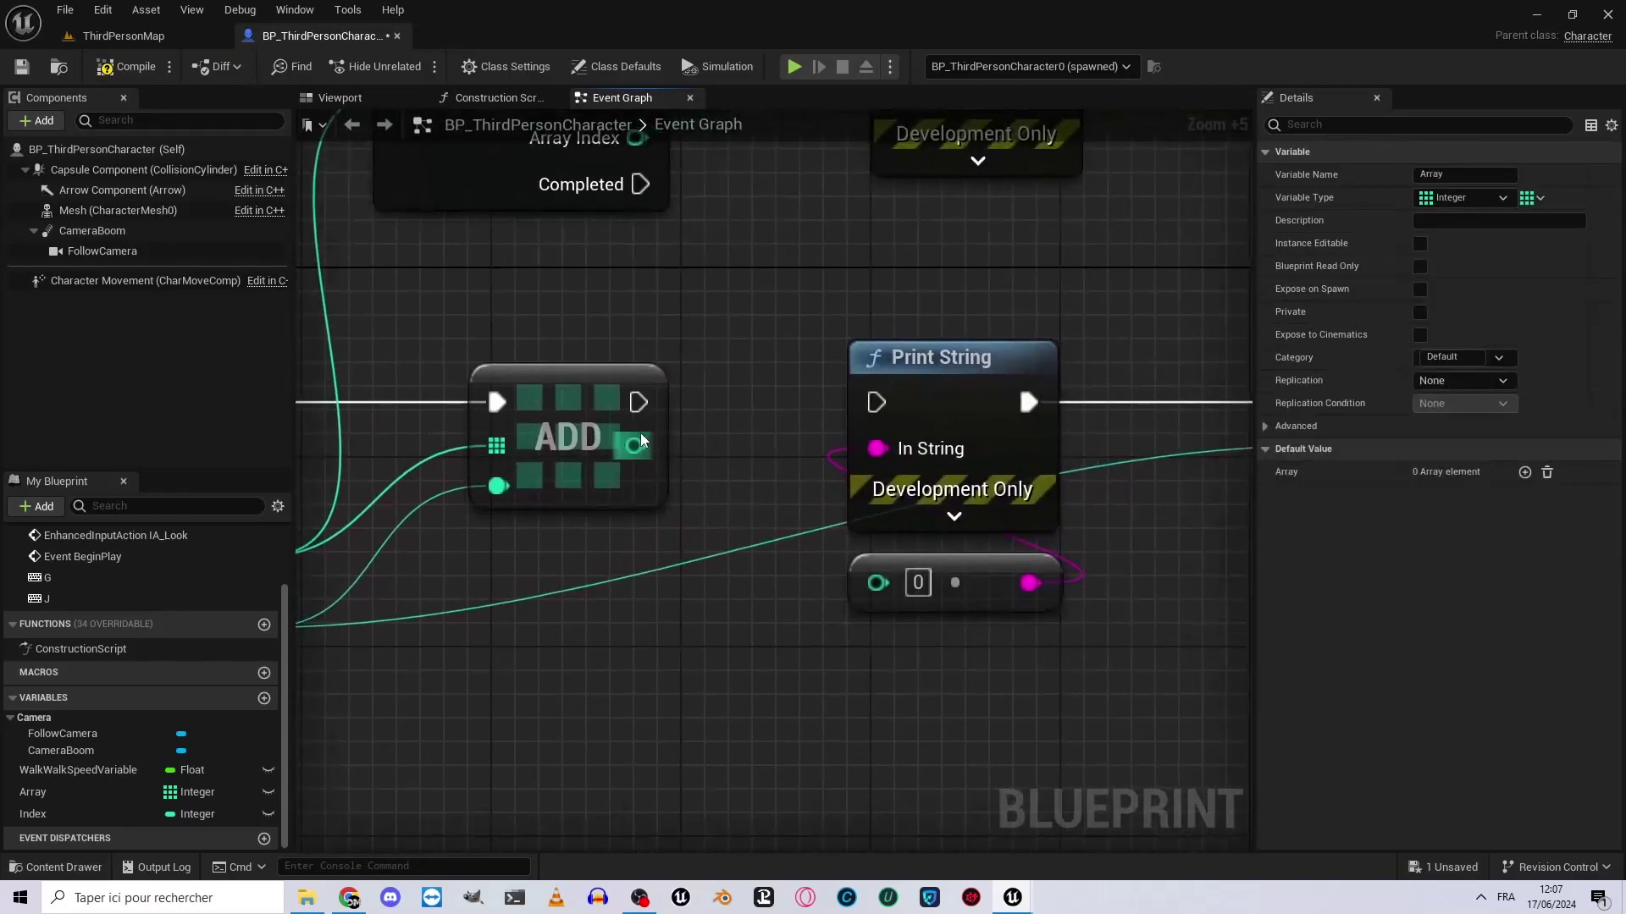
{"action": "left_click_drag", "start_coordinate": [639, 402], "coordinate": [877, 402]}
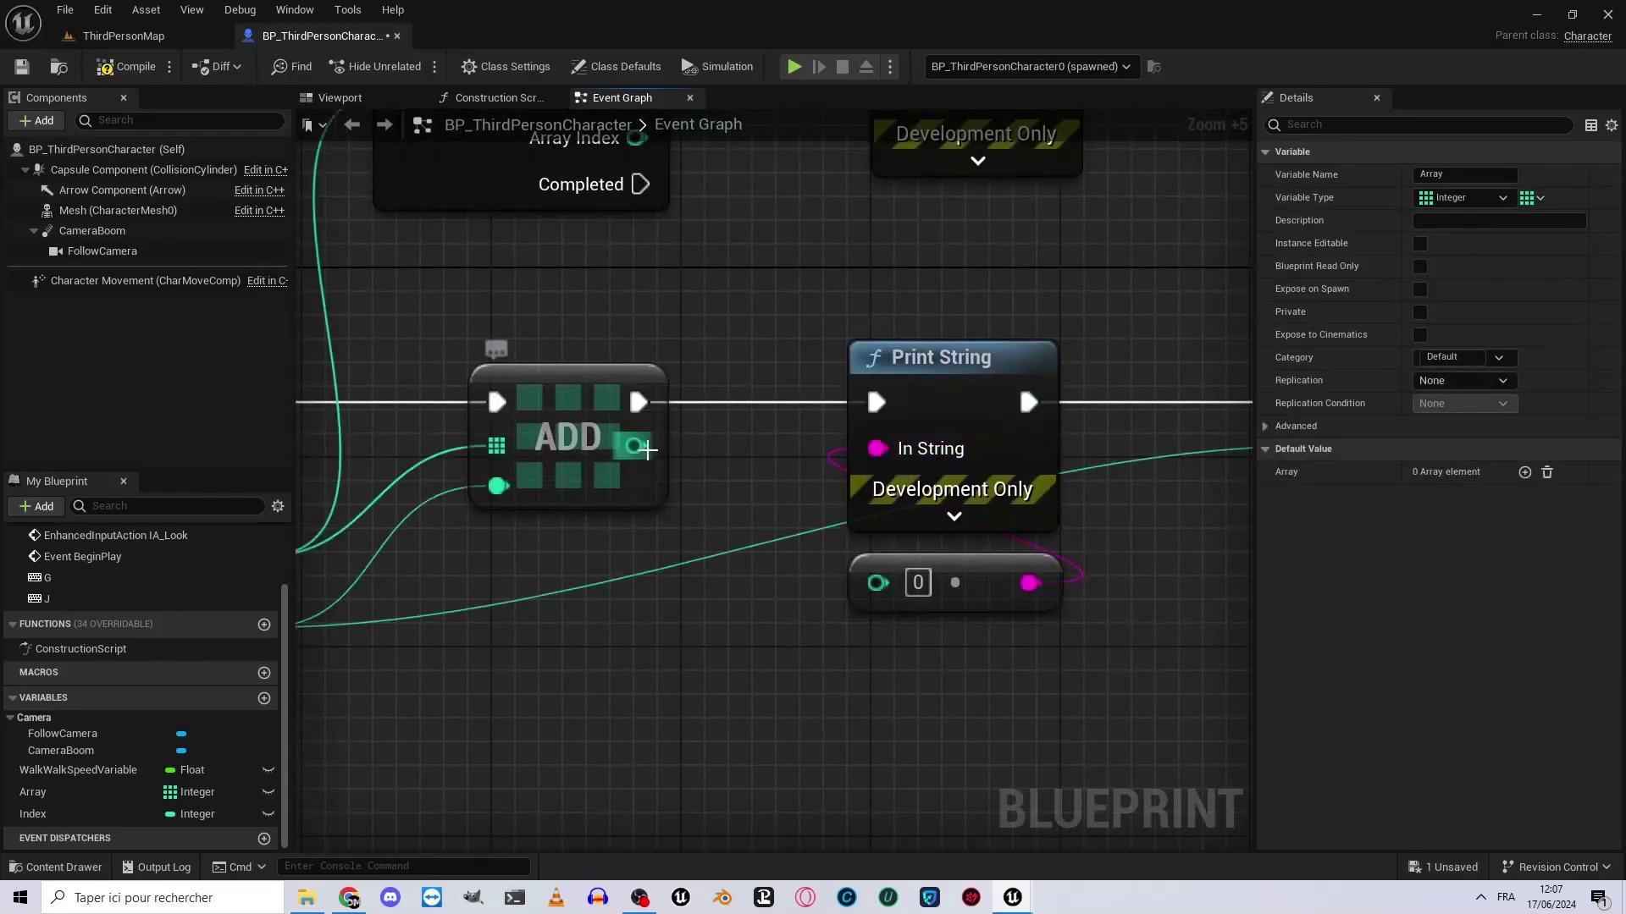
{"action": "right_click_drag", "start_coordinate": [617, 466], "coordinate": [922, 381]}
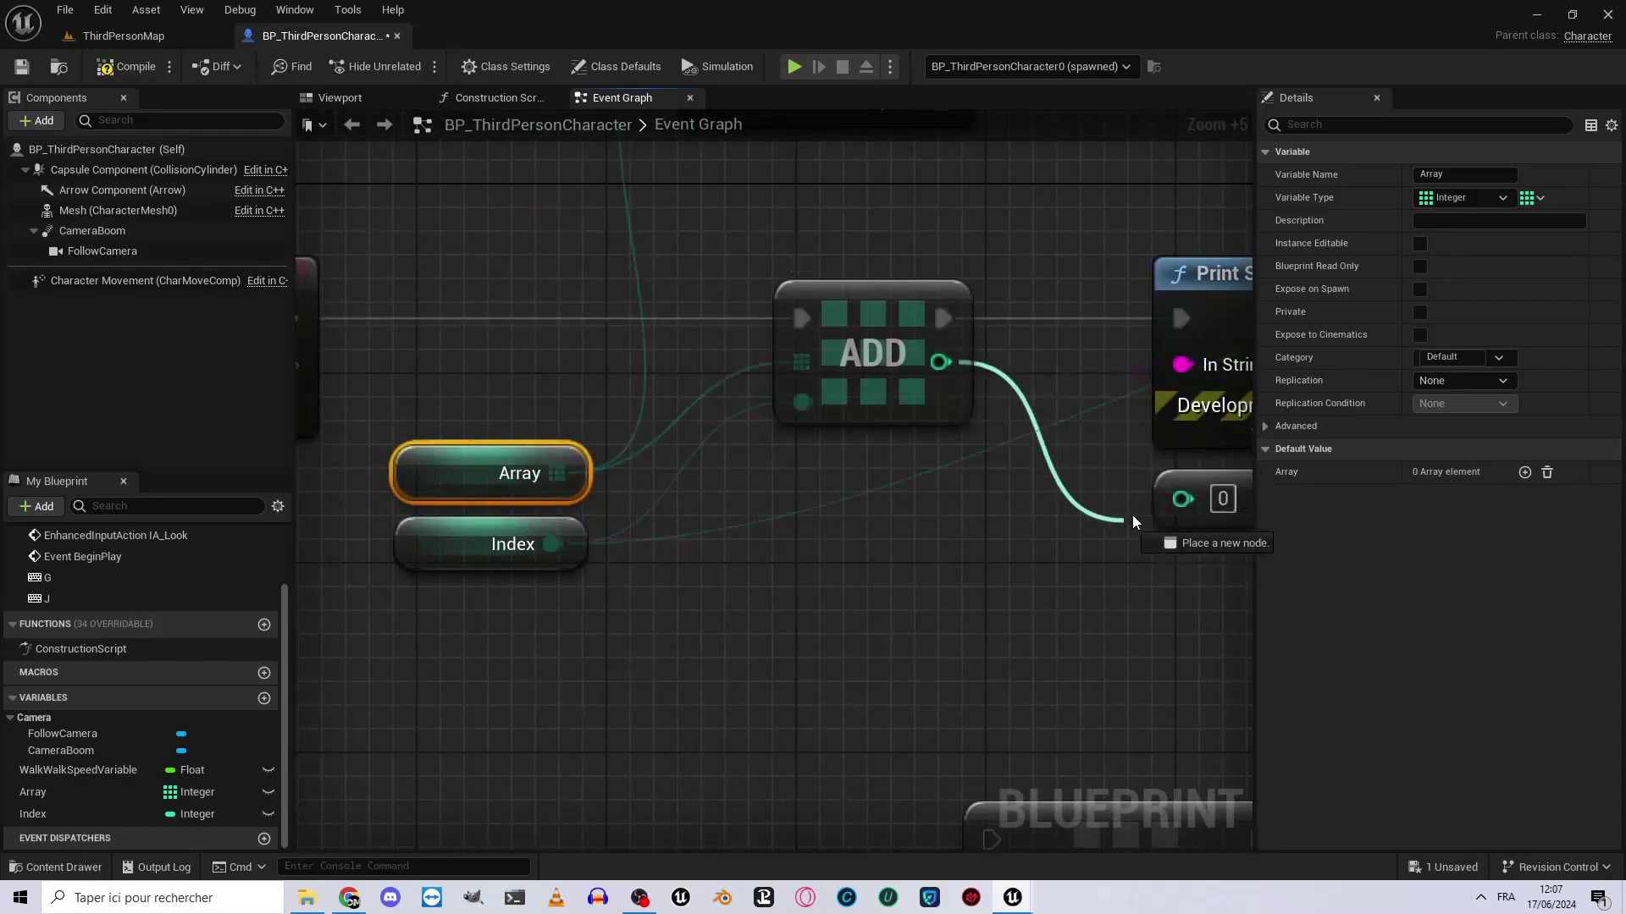
{"action": "left_click_drag", "start_coordinate": [939, 360], "coordinate": [1183, 499]}
{"action": "mouse_move", "coordinate": [1111, 287]}
{"action": "right_mouse_down"}
{"action": "mouse_move", "coordinate": [1054, 298]}
{"action": "mouse_move", "coordinate": [1197, 249]}
{"action": "mouse_move", "coordinate": [992, 267]}
{"action": "right_mouse_up"}
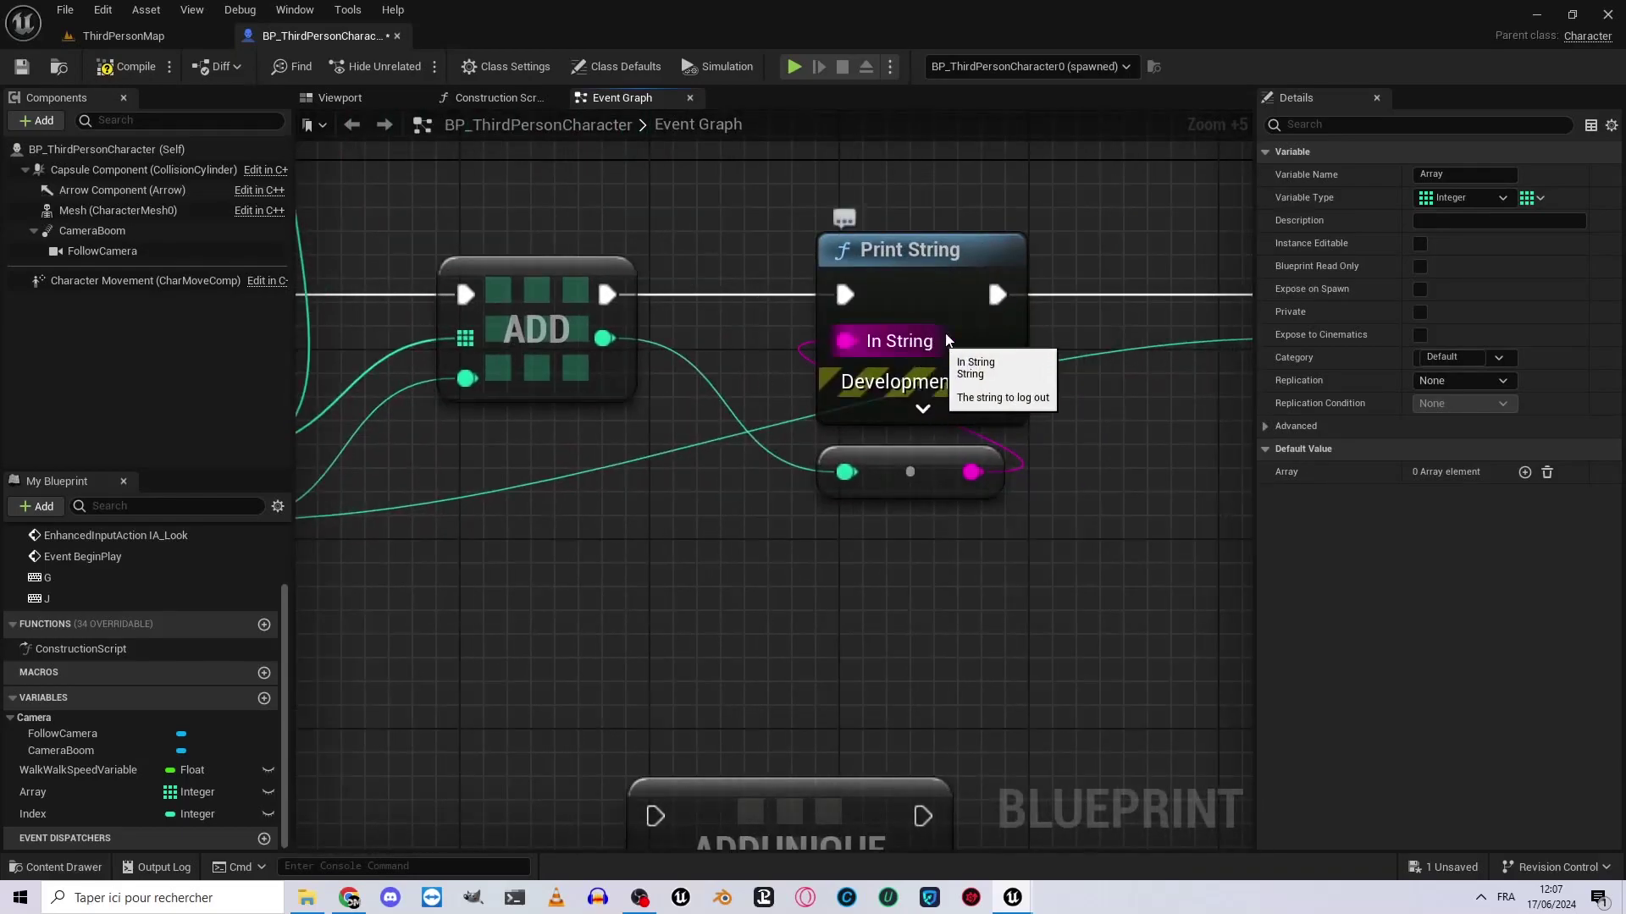
{"action": "mouse_move", "coordinate": [913, 357]}
{"action": "right_mouse_down"}
{"action": "mouse_move", "coordinate": [525, 383]}
{"action": "mouse_move", "coordinate": [778, 405]}
{"action": "right_mouse_up"}
{"action": "left_click_drag", "start_coordinate": [553, 447], "coordinate": [425, 382]}
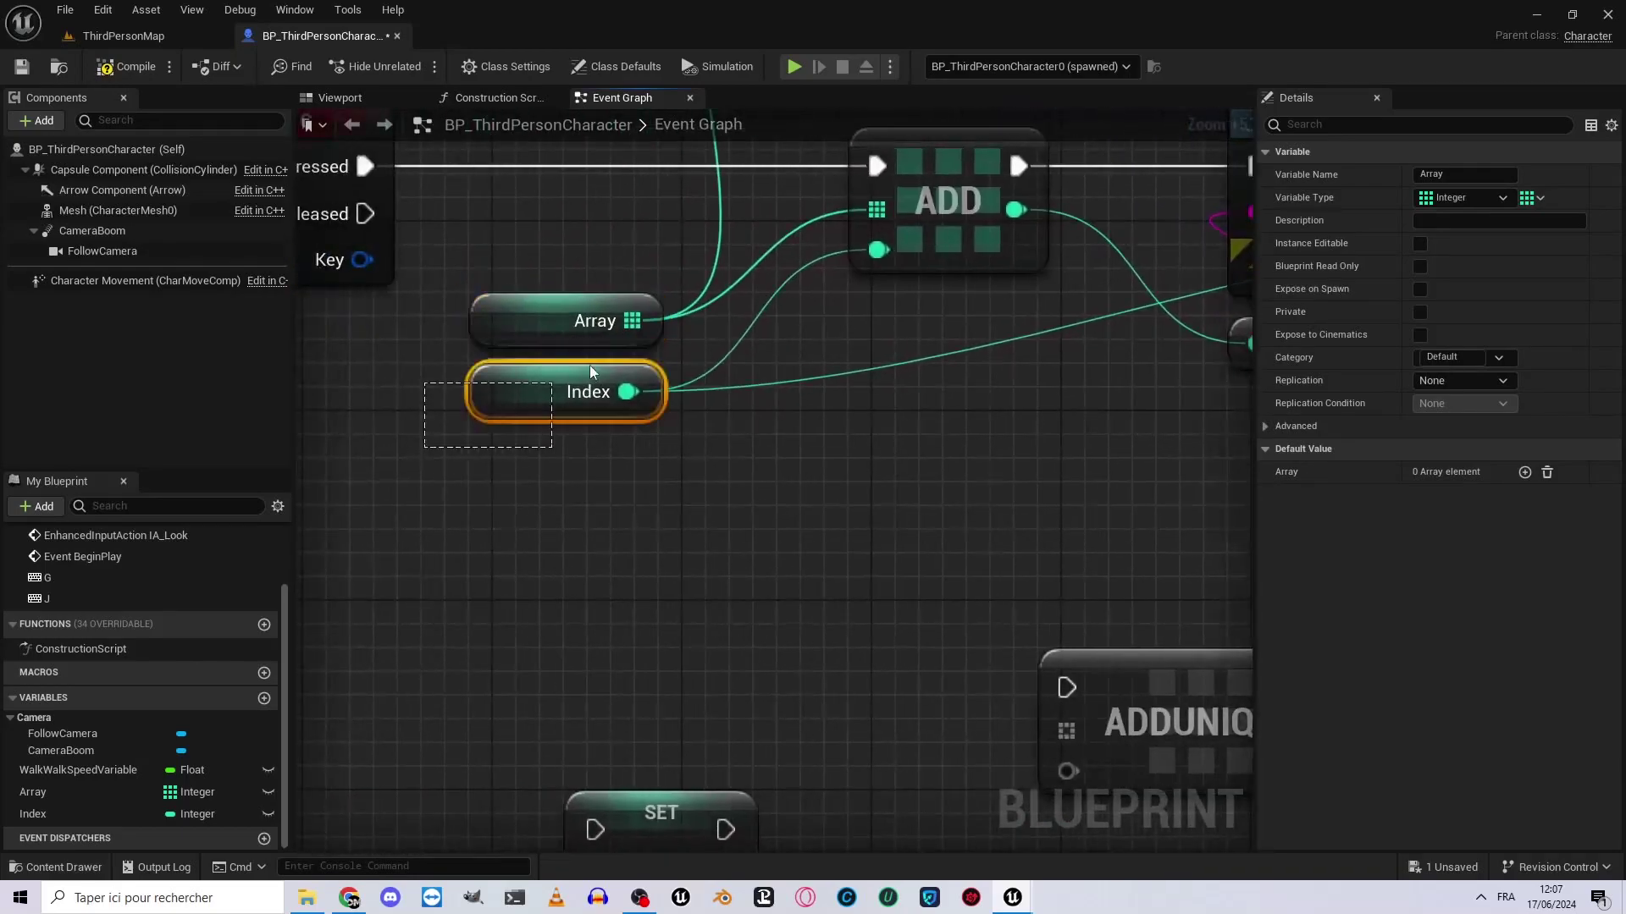
{"action": "right_click_drag", "start_coordinate": [791, 363], "coordinate": [169, 417]}
{"action": "left_click", "coordinate": [1050, 198]}
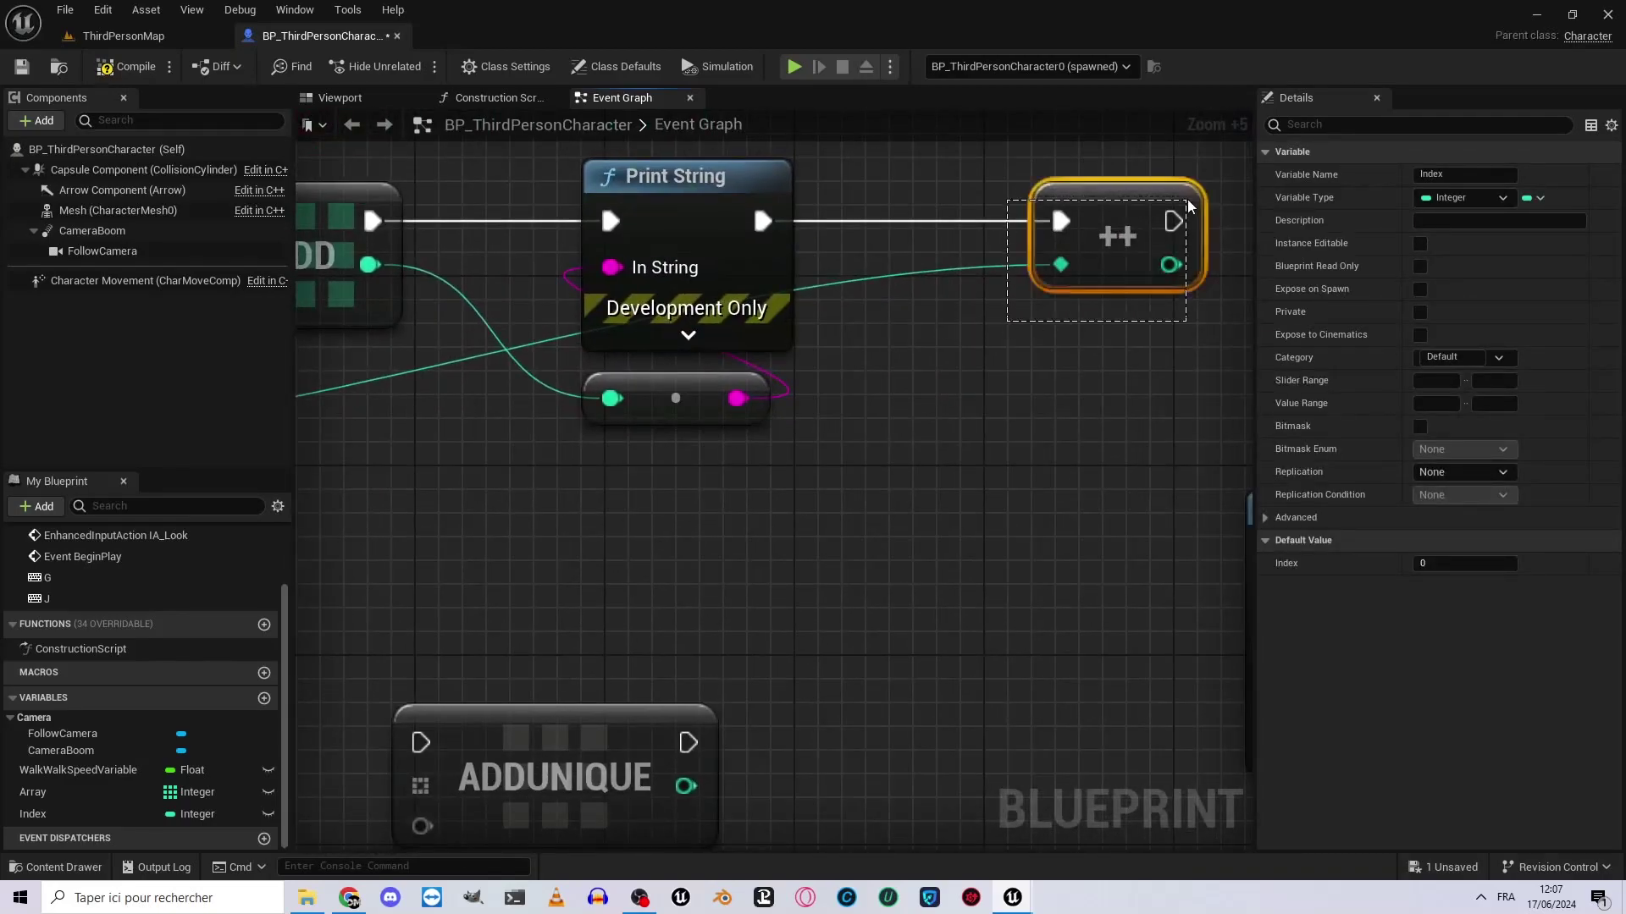
{"action": "mouse_move", "coordinate": [977, 444]}
{"action": "right_mouse_down"}
{"action": "mouse_move", "coordinate": [574, 435]}
{"action": "mouse_move", "coordinate": [796, 592]}
{"action": "right_mouse_up"}
{"action": "left_click", "coordinate": [573, 435]}
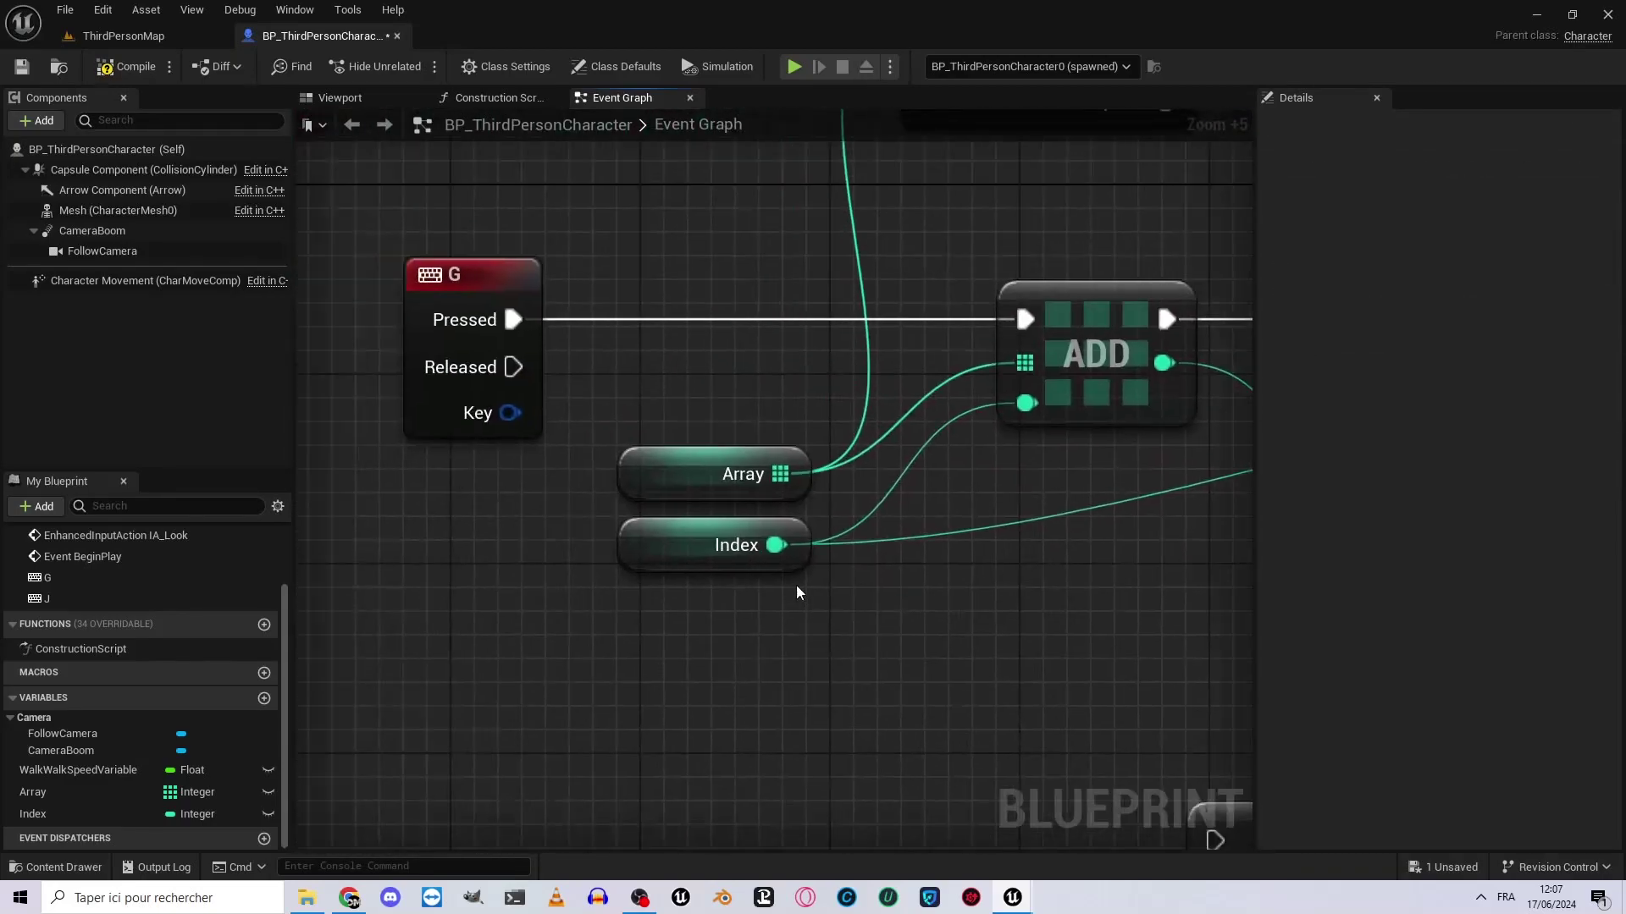
{"action": "left_click", "coordinate": [410, 264]}
{"action": "left_click", "coordinate": [681, 532]}
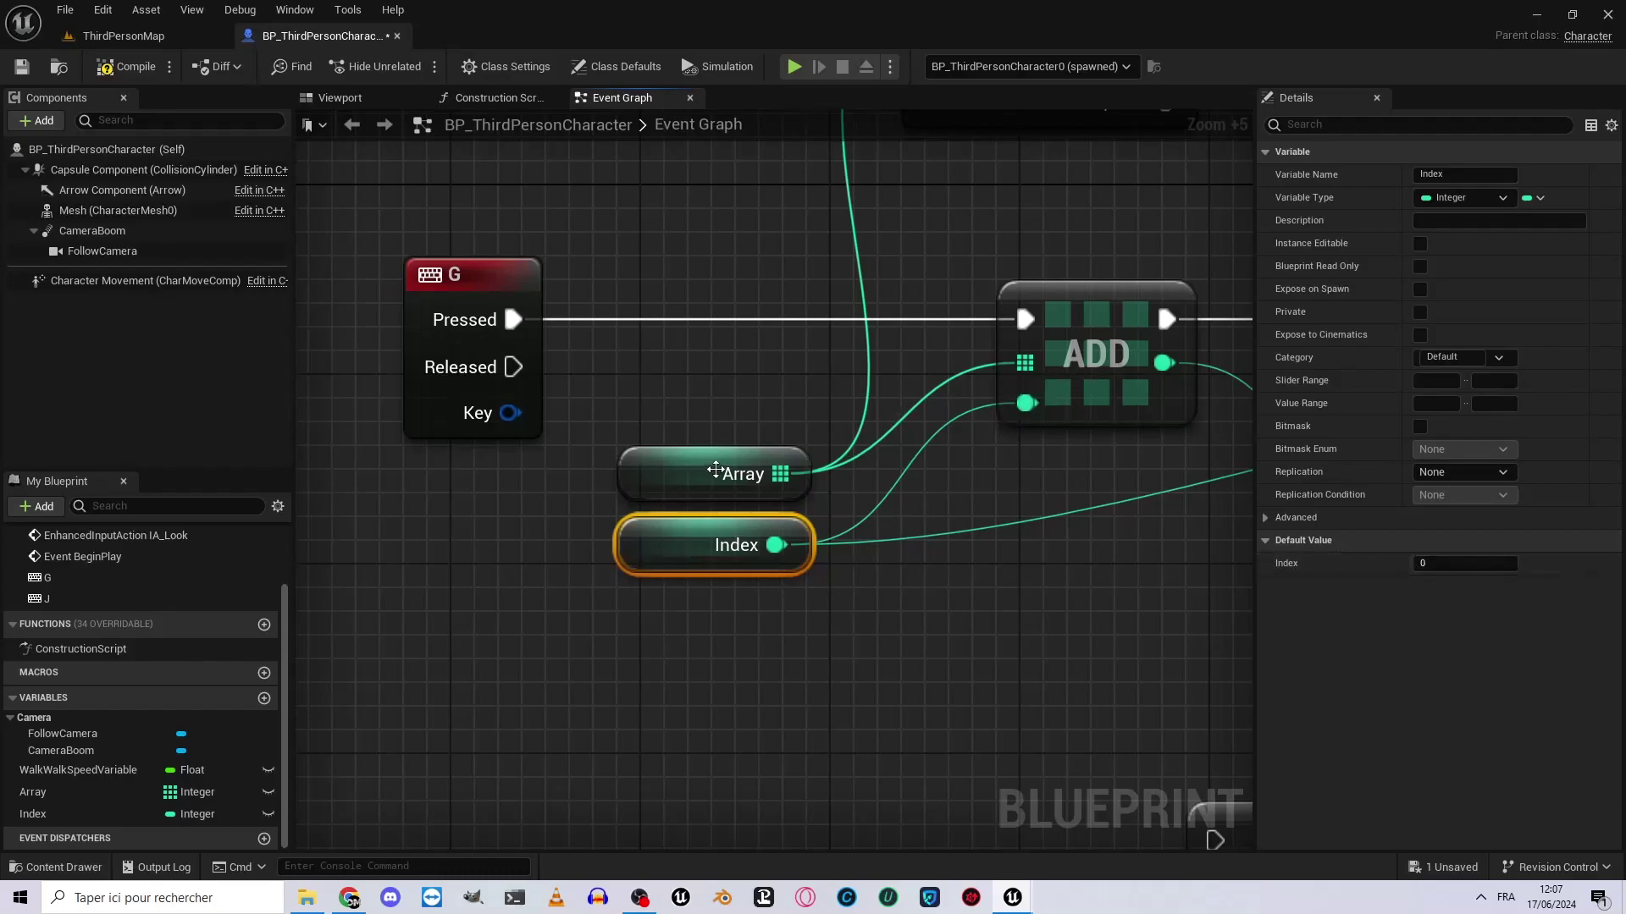
{"action": "left_click", "coordinate": [679, 473]}
{"action": "mouse_move", "coordinate": [1029, 516]}
{"action": "right_mouse_down"}
{"action": "mouse_move", "coordinate": [872, 378]}
{"action": "mouse_move", "coordinate": [766, 420]}
{"action": "right_mouse_up"}
{"action": "left_click", "coordinate": [872, 378]}
{"action": "left_click_drag", "start_coordinate": [876, 217], "coordinate": [1065, 434]}
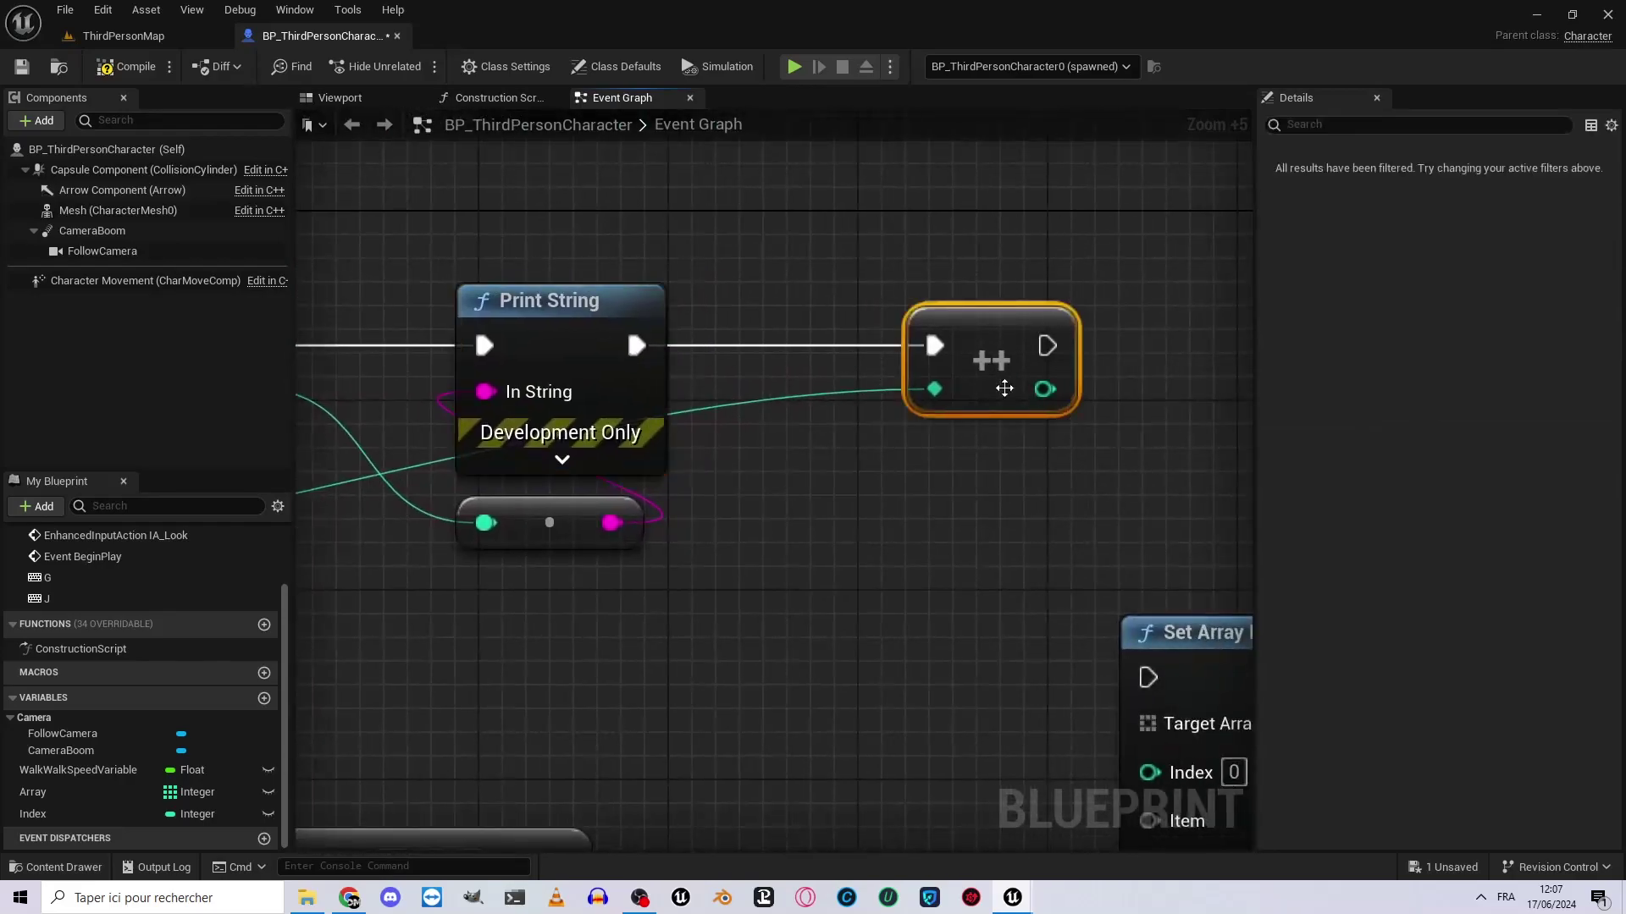
{"action": "right_click_drag", "start_coordinate": [806, 464], "coordinate": [461, 311]}
{"action": "left_click", "coordinate": [627, 307]}
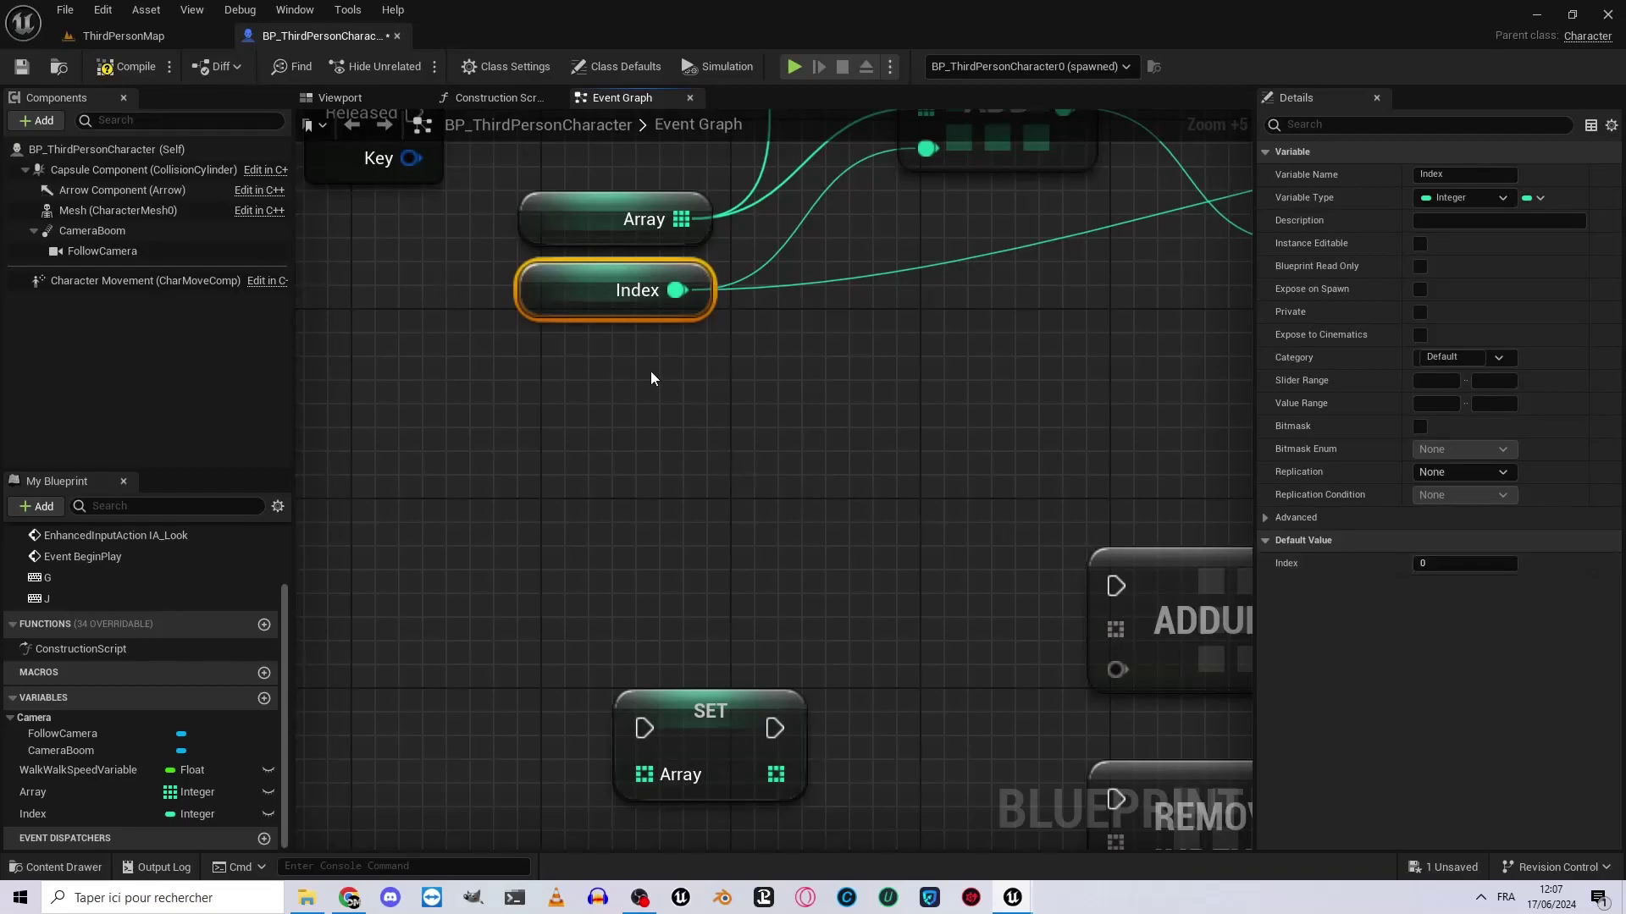
{"action": "right_click_drag", "start_coordinate": [650, 378], "coordinate": [771, 651]}
{"action": "left_click_drag", "start_coordinate": [364, 230], "coordinate": [579, 420]}
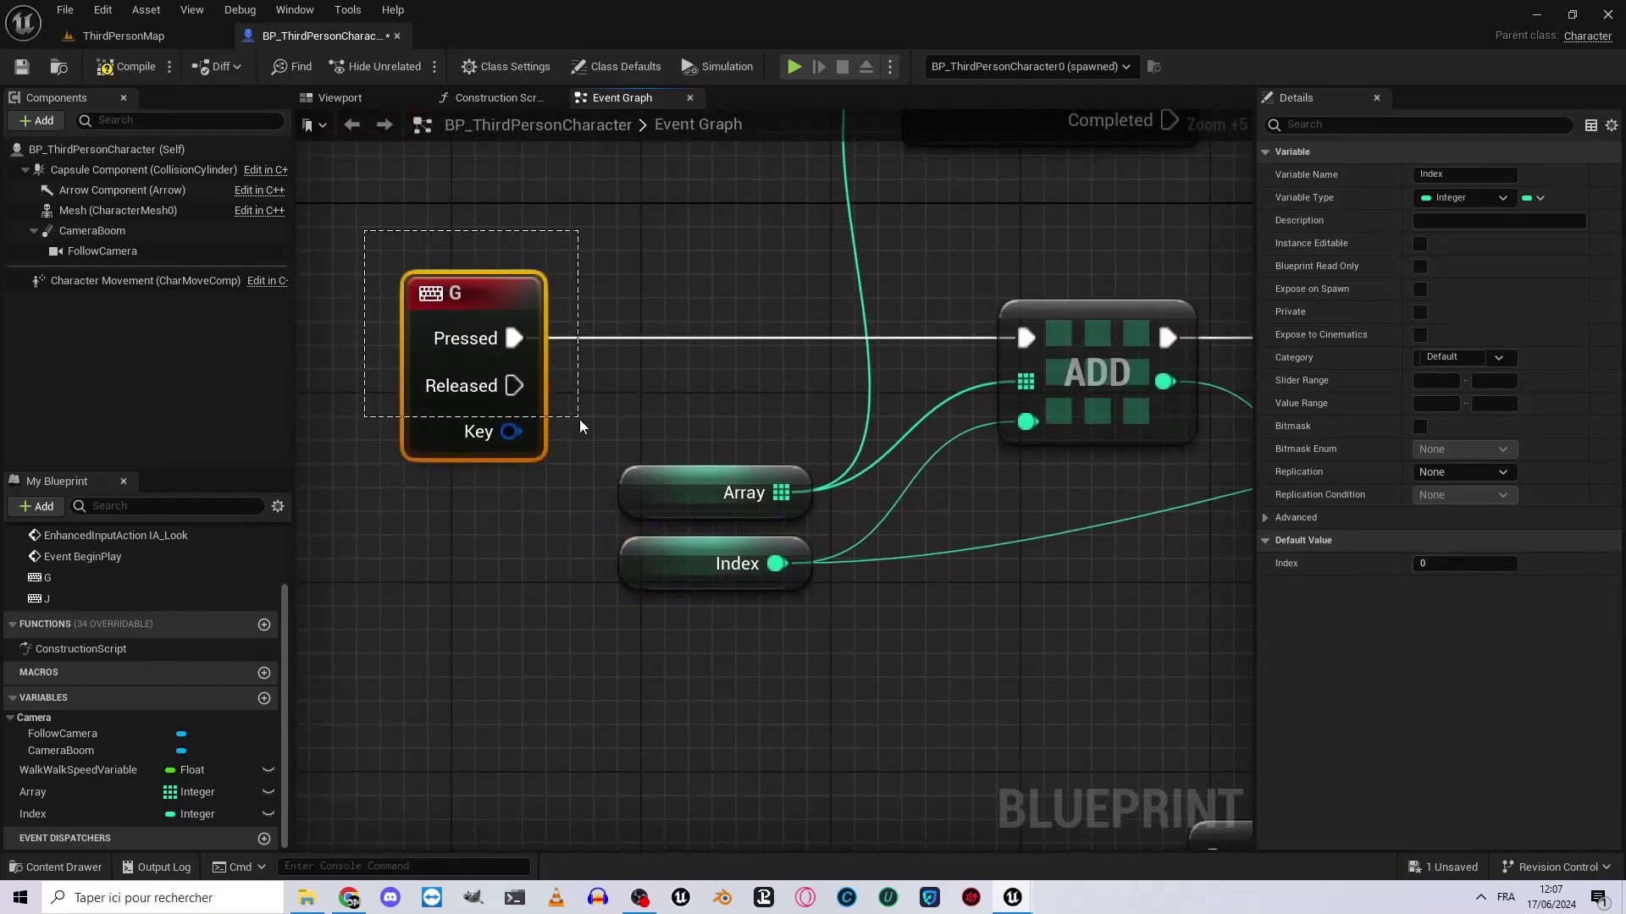
{"action": "right_click_drag", "start_coordinate": [763, 525], "coordinate": [669, 423]}
{"action": "left_click", "coordinate": [624, 465]}
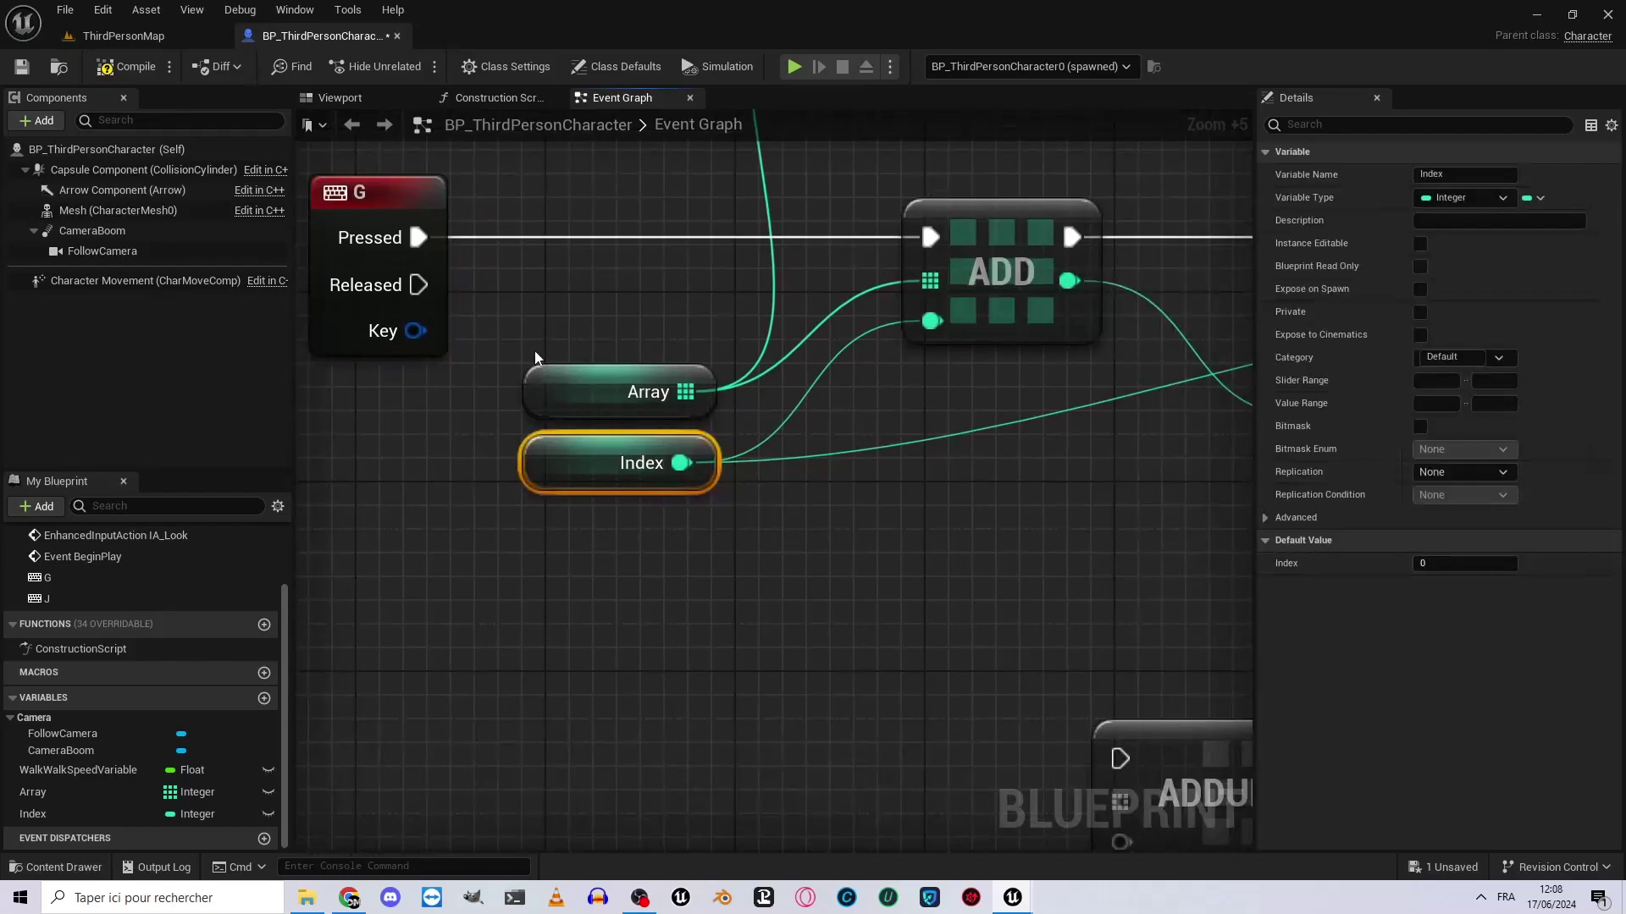
{"action": "right_click_drag", "start_coordinate": [693, 410], "coordinate": [38, 469]}
{"action": "mouse_move", "coordinate": [885, 433]}
{"action": "right_mouse_down"}
{"action": "mouse_move", "coordinate": [643, 489]}
{"action": "mouse_move", "coordinate": [953, 499]}
{"action": "right_mouse_up"}
Select the J key event and its For Each Loop node.
{"action": "left_click_drag", "start_coordinate": [368, 263], "coordinate": [550, 485]}
{"action": "right_click_drag", "start_coordinate": [745, 503], "coordinate": [432, 471]}
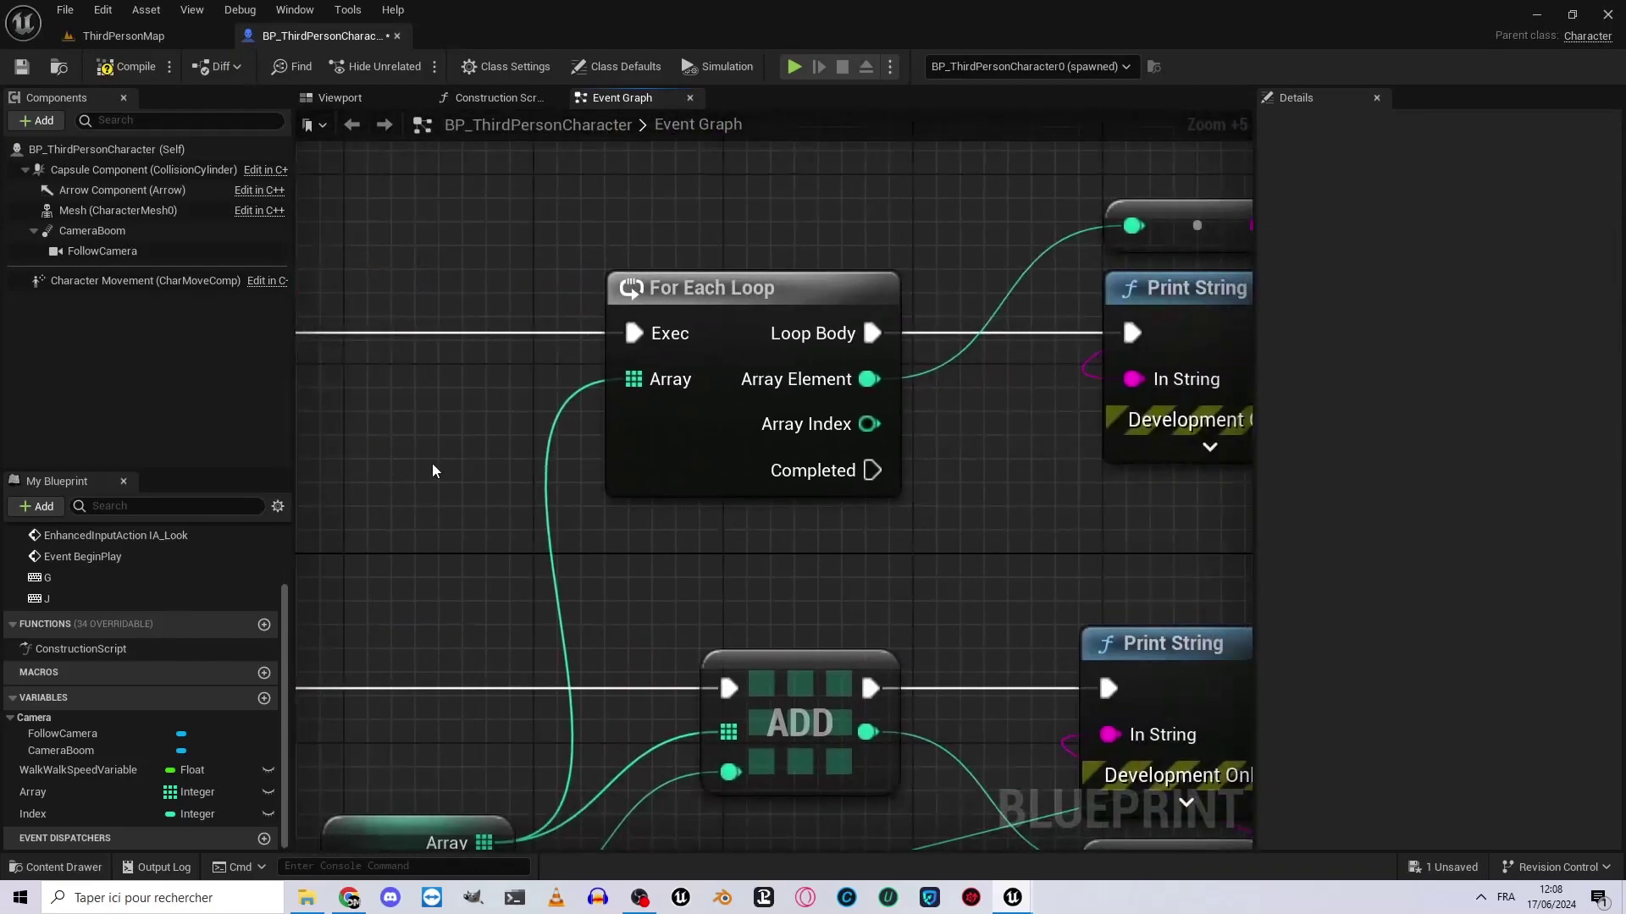
{"action": "left_click_drag", "start_coordinate": [544, 220], "coordinate": [942, 537]}
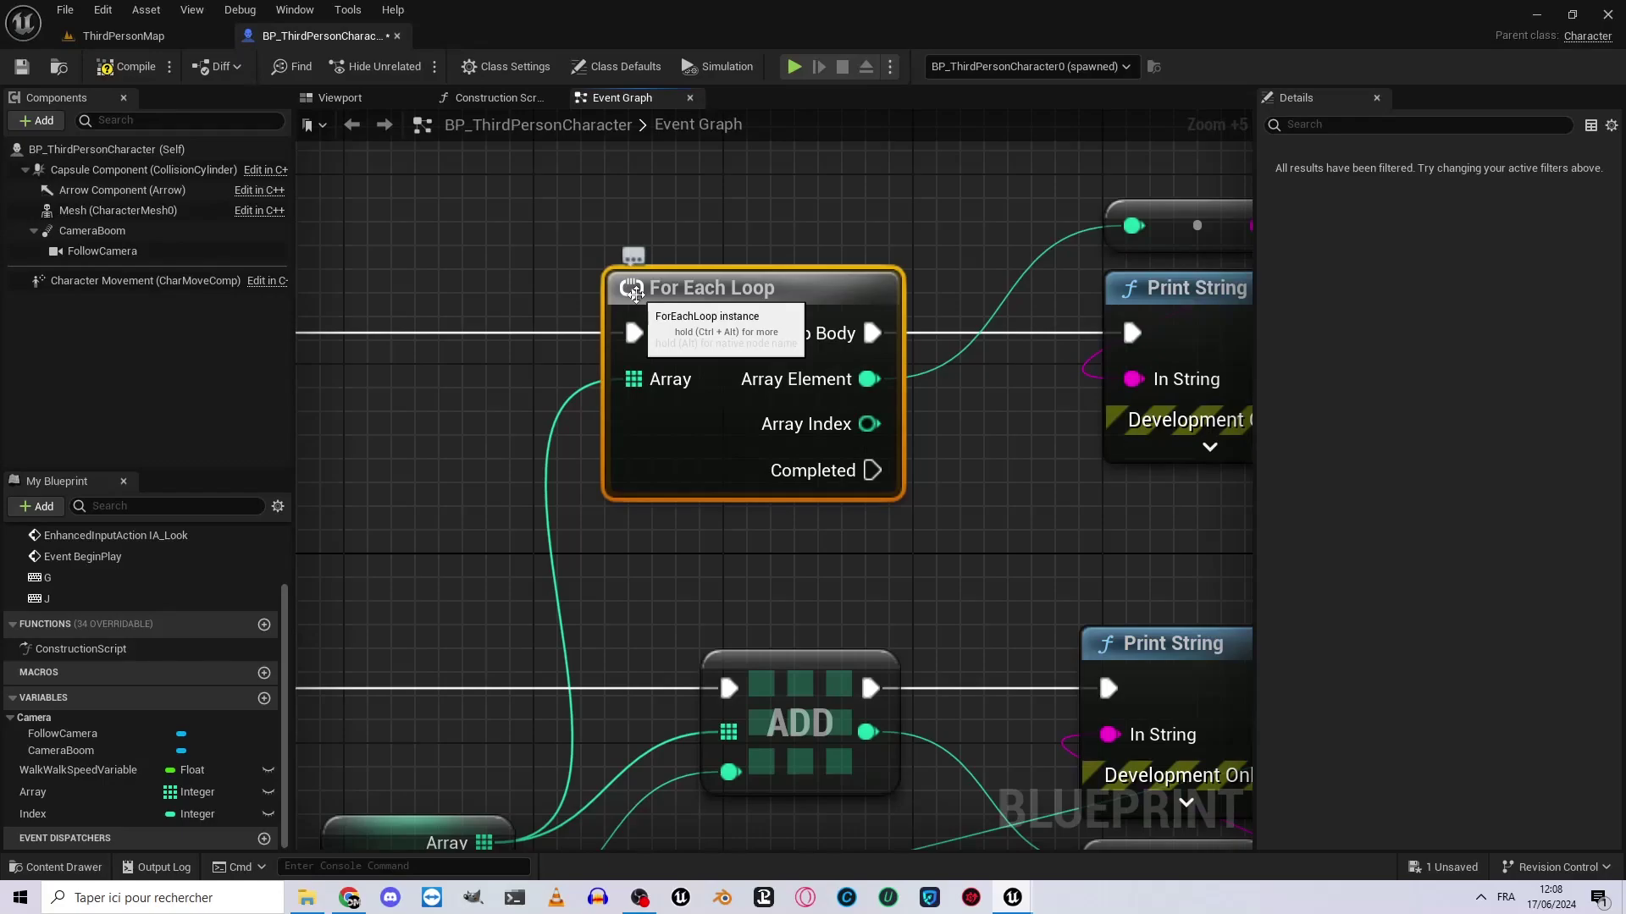
{"action": "right_click_drag", "start_coordinate": [635, 293], "coordinate": [948, 313]}
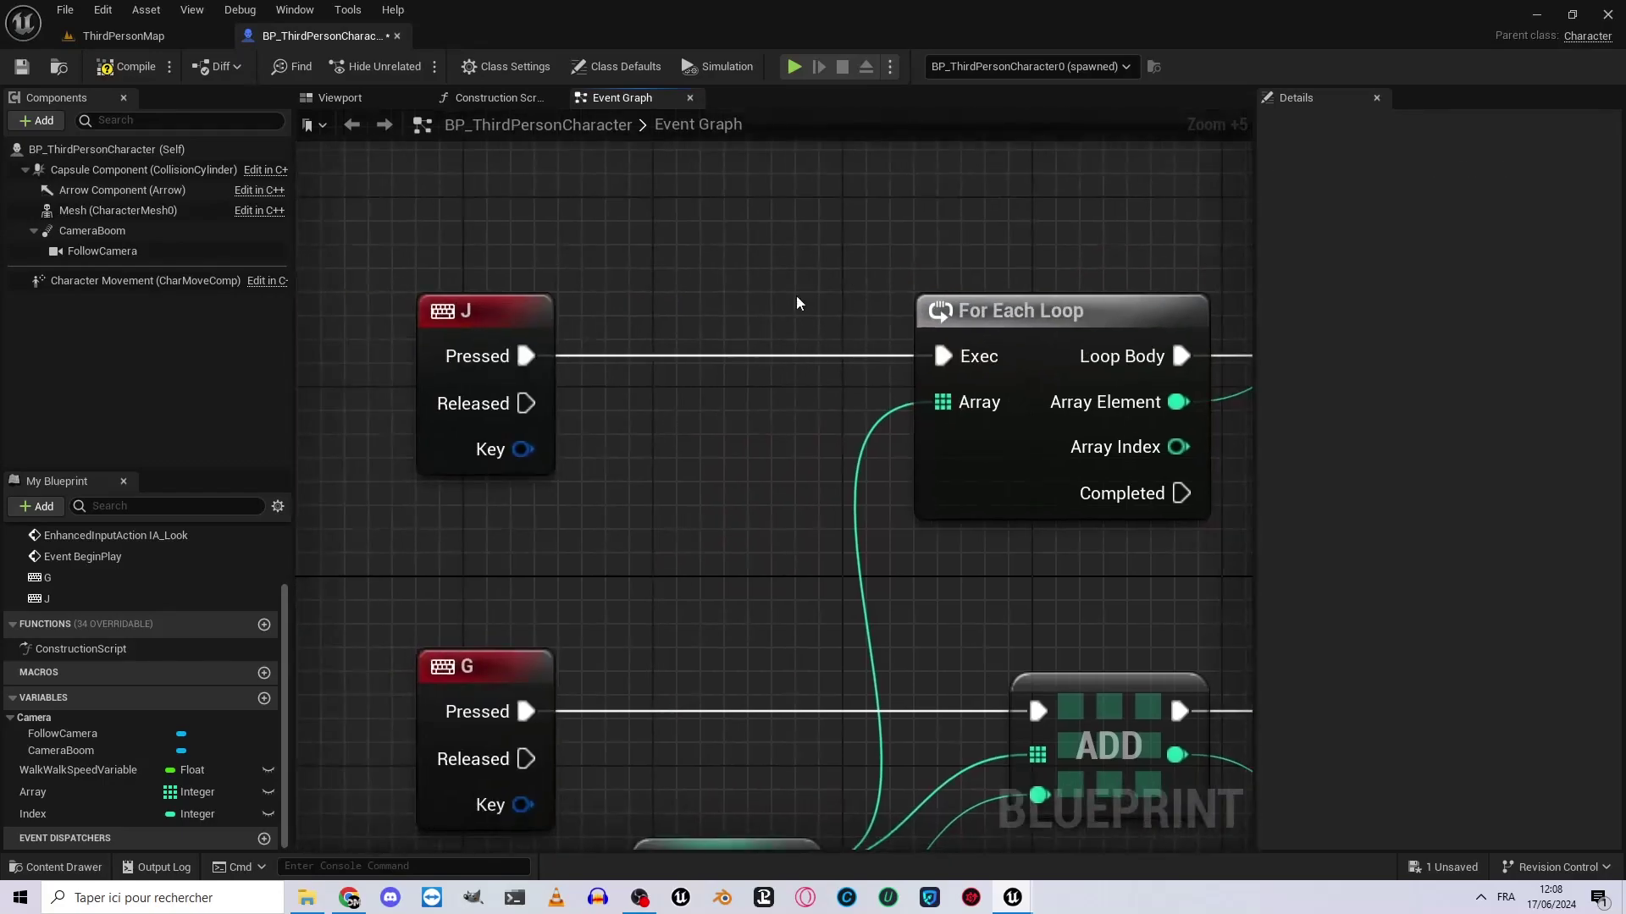
{"action": "left_click_drag", "start_coordinate": [400, 207], "coordinate": [597, 465]}
{"action": "right_click_drag", "start_coordinate": [766, 425], "coordinate": [551, 386]}
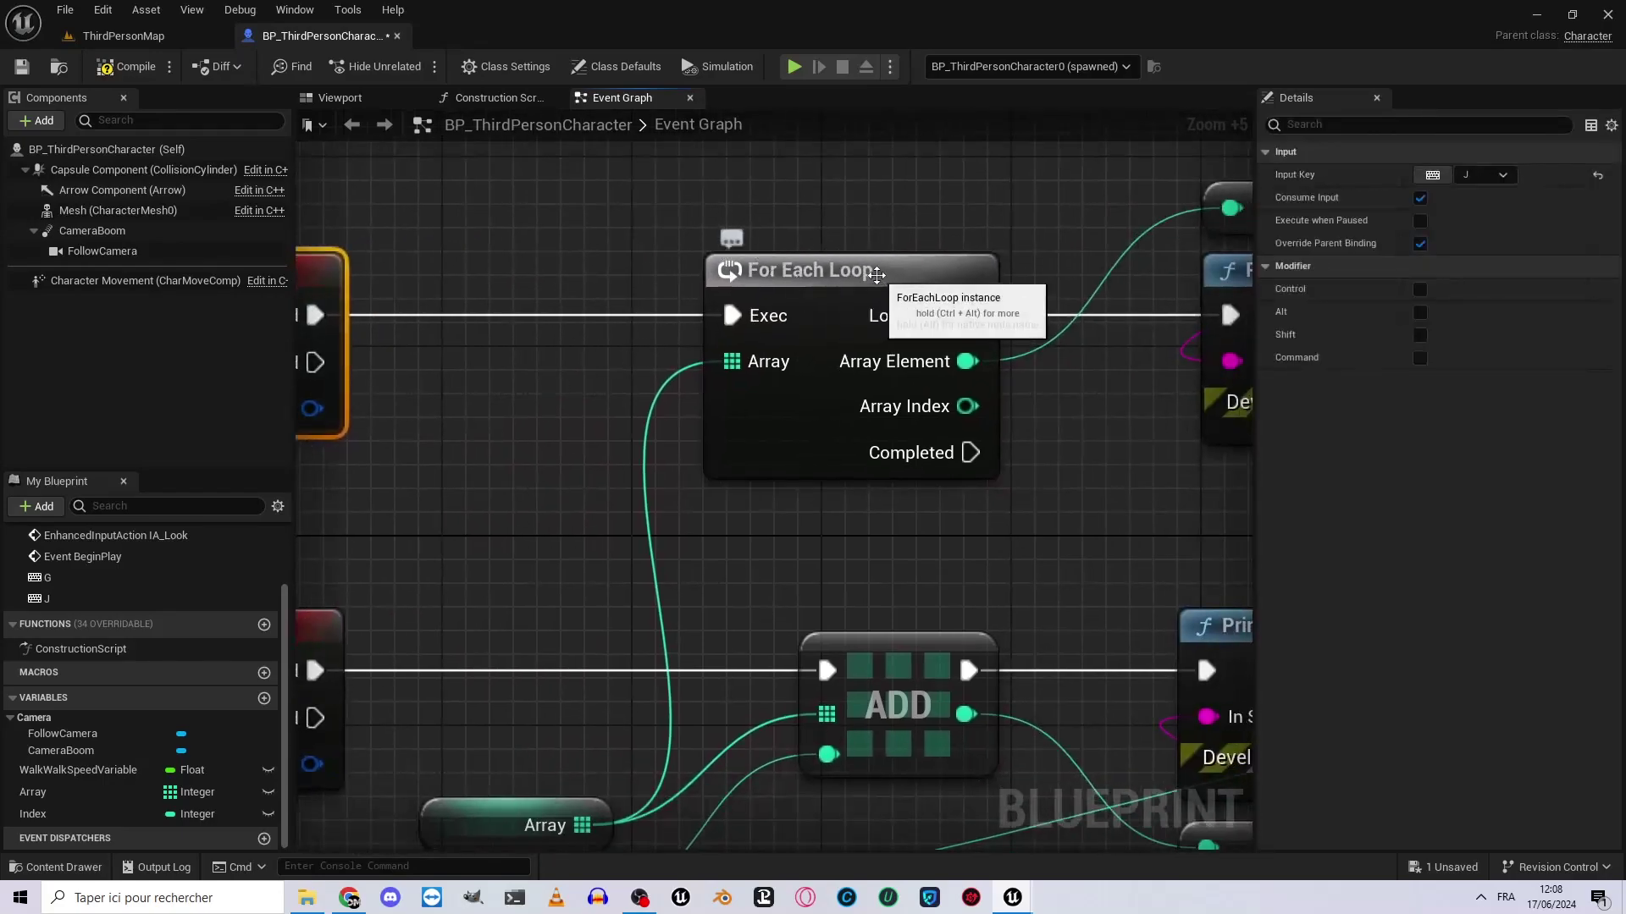
{"action": "right_click_drag", "start_coordinate": [834, 270], "coordinate": [905, 305]}
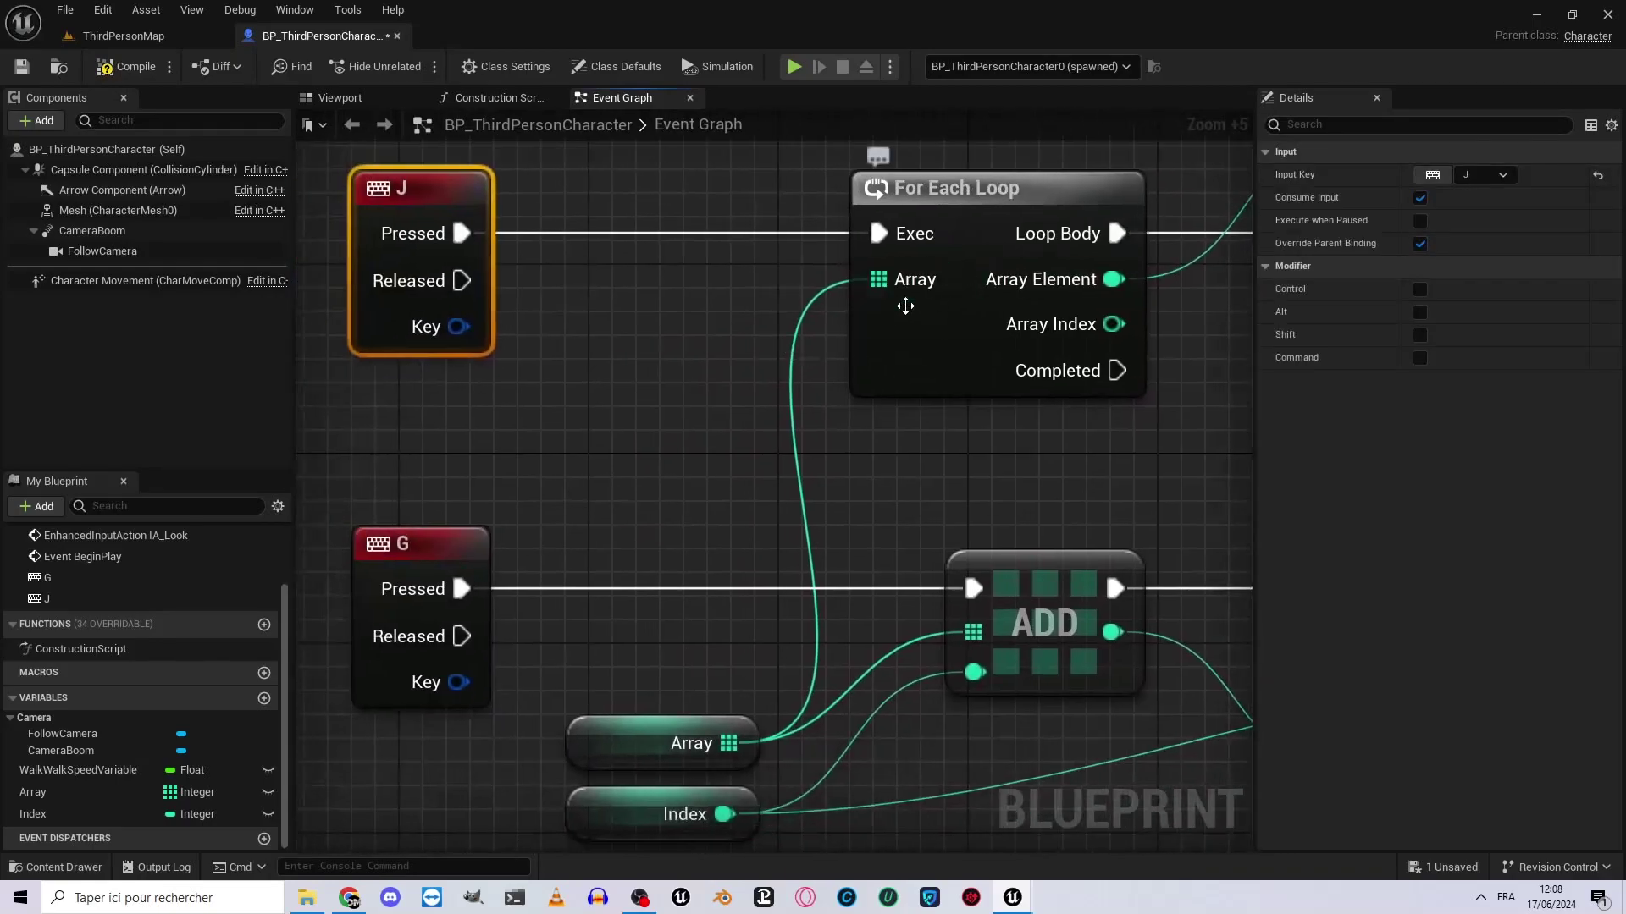
Drag a new wire out of the For Each Loop's Loop Body pin.
{"action": "left_click", "coordinate": [722, 741]}
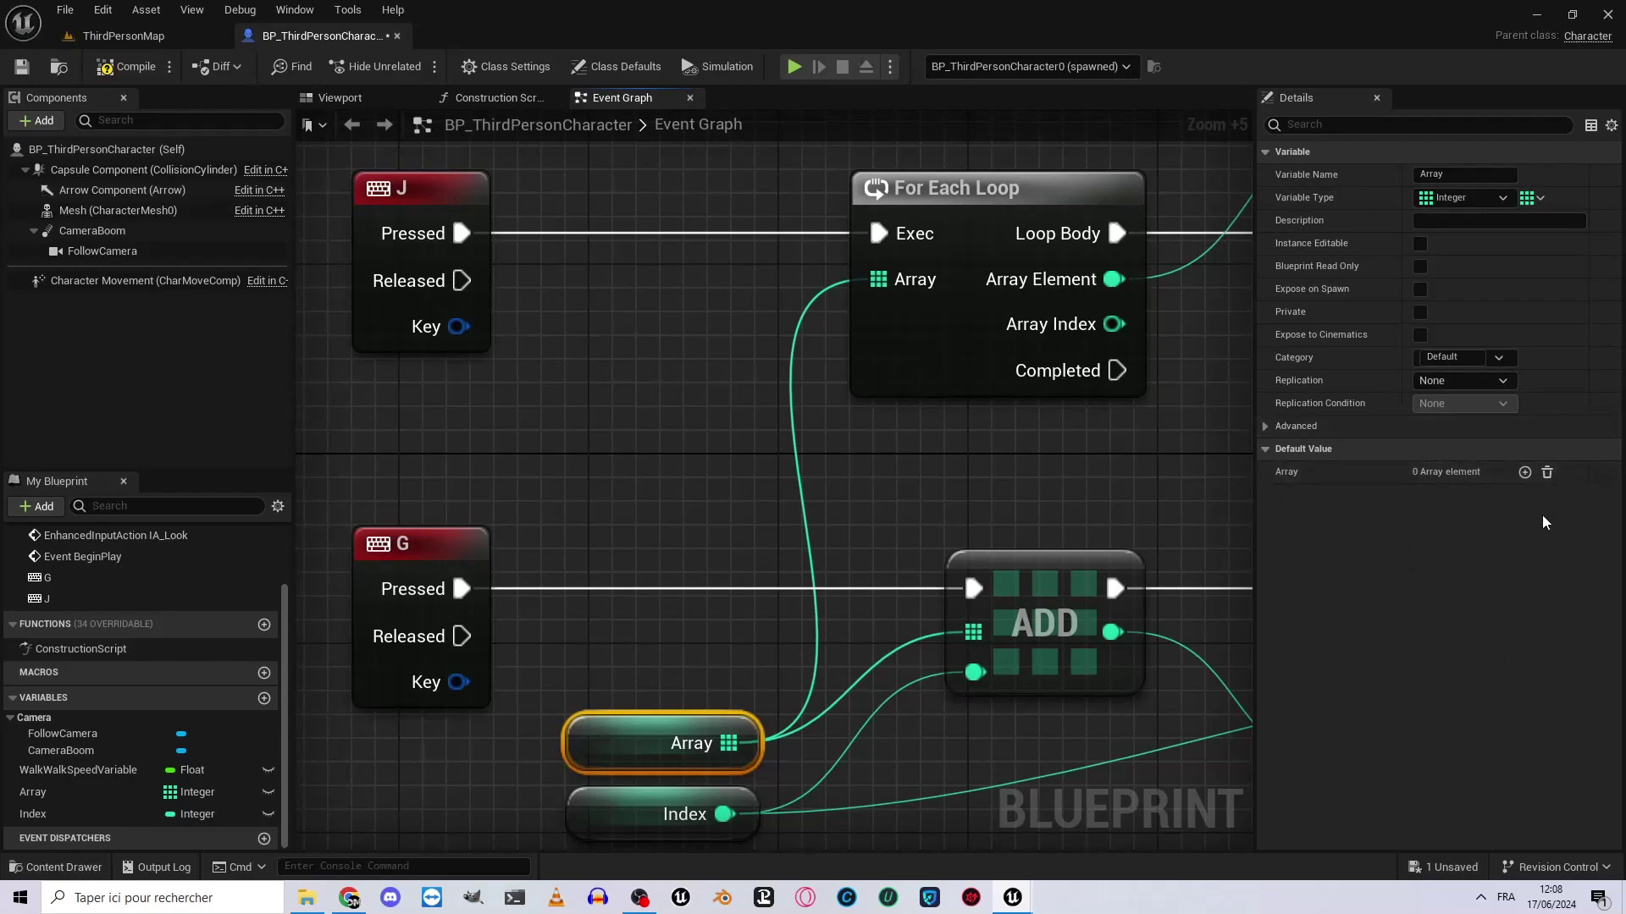
{"action": "right_click_drag", "start_coordinate": [1131, 238], "coordinate": [765, 412]}
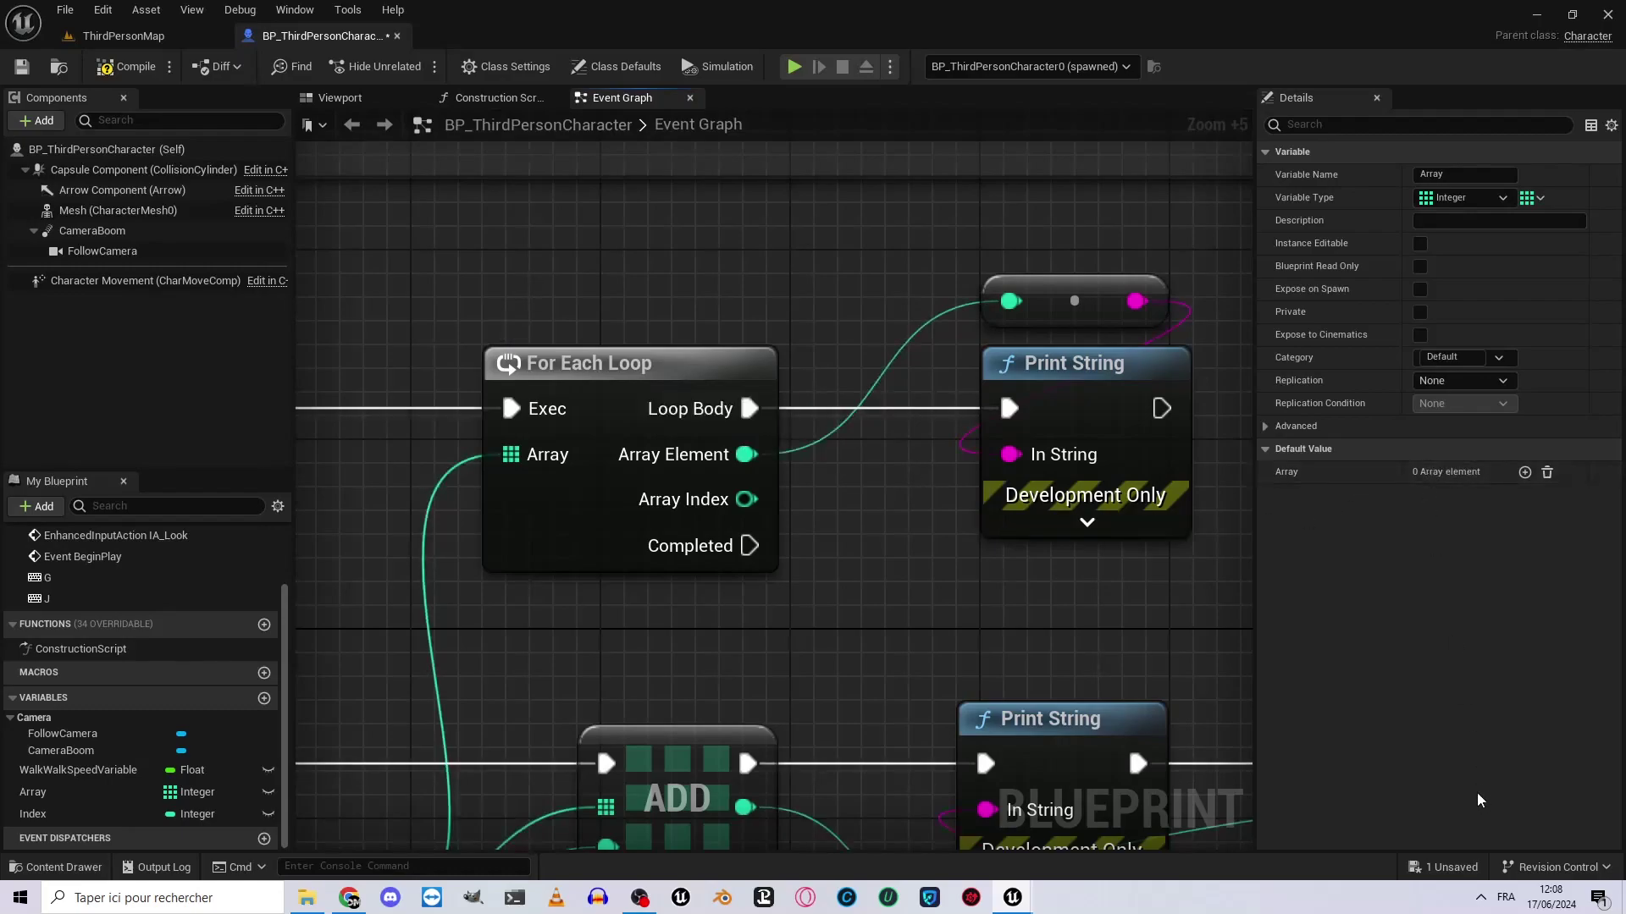
{"action": "right_click_drag", "start_coordinate": [1058, 423], "coordinate": [1100, 397]}
{"action": "left_click_drag", "start_coordinate": [791, 382], "coordinate": [949, 413]}
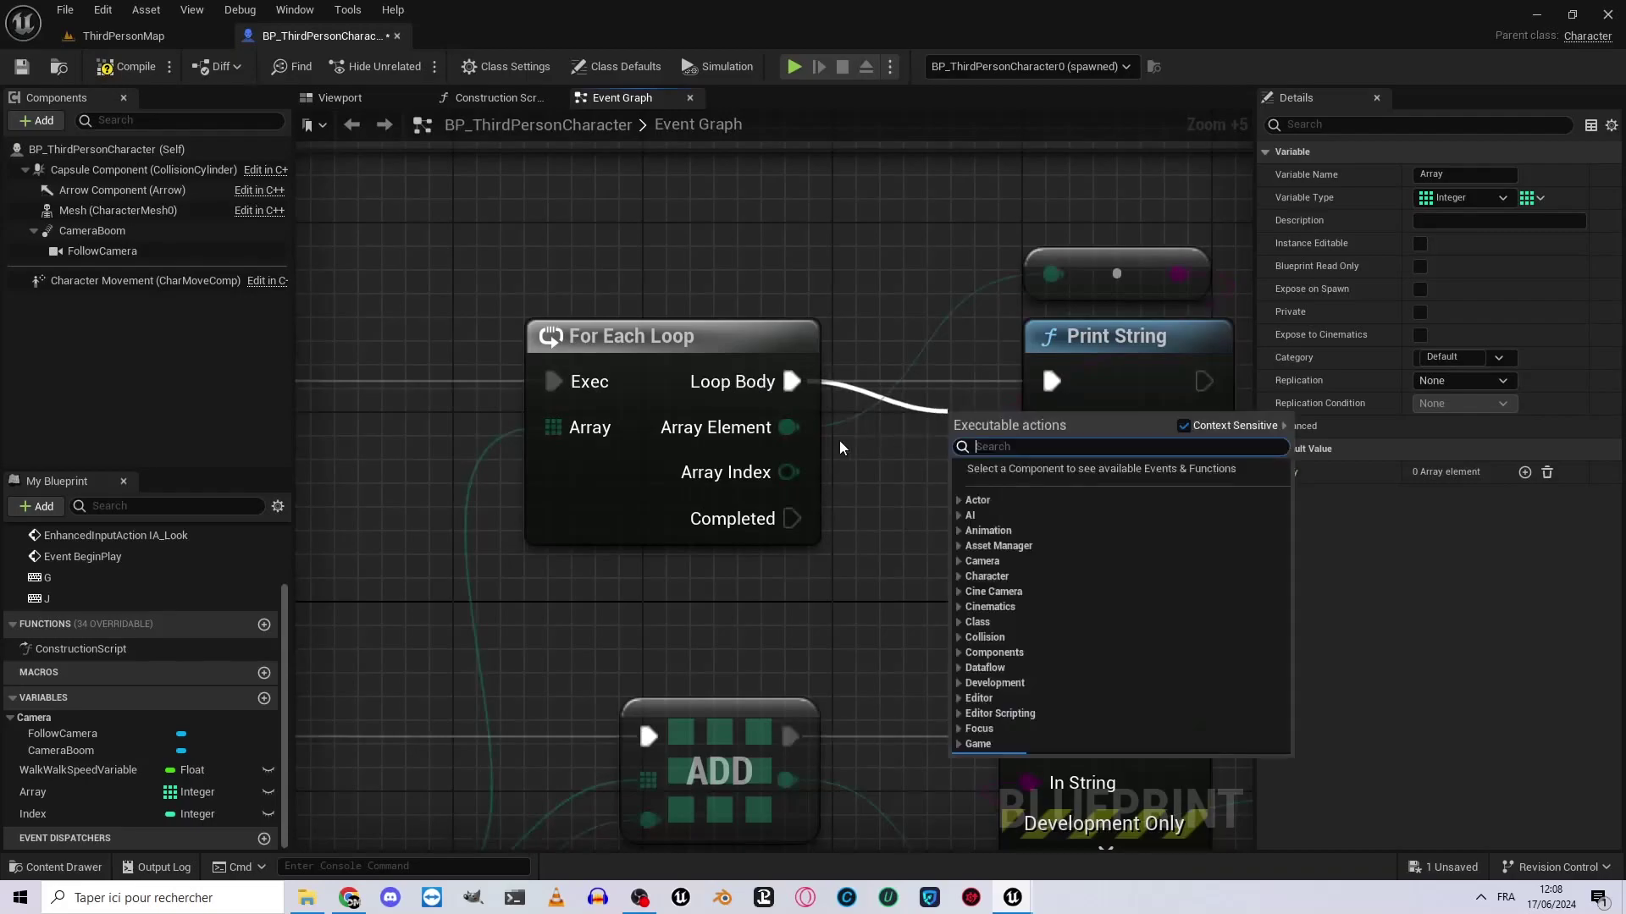
Dismiss the action menu and cancel test wires from Completed, Array Element and Array Index.
{"action": "left_click", "coordinate": [922, 354]}
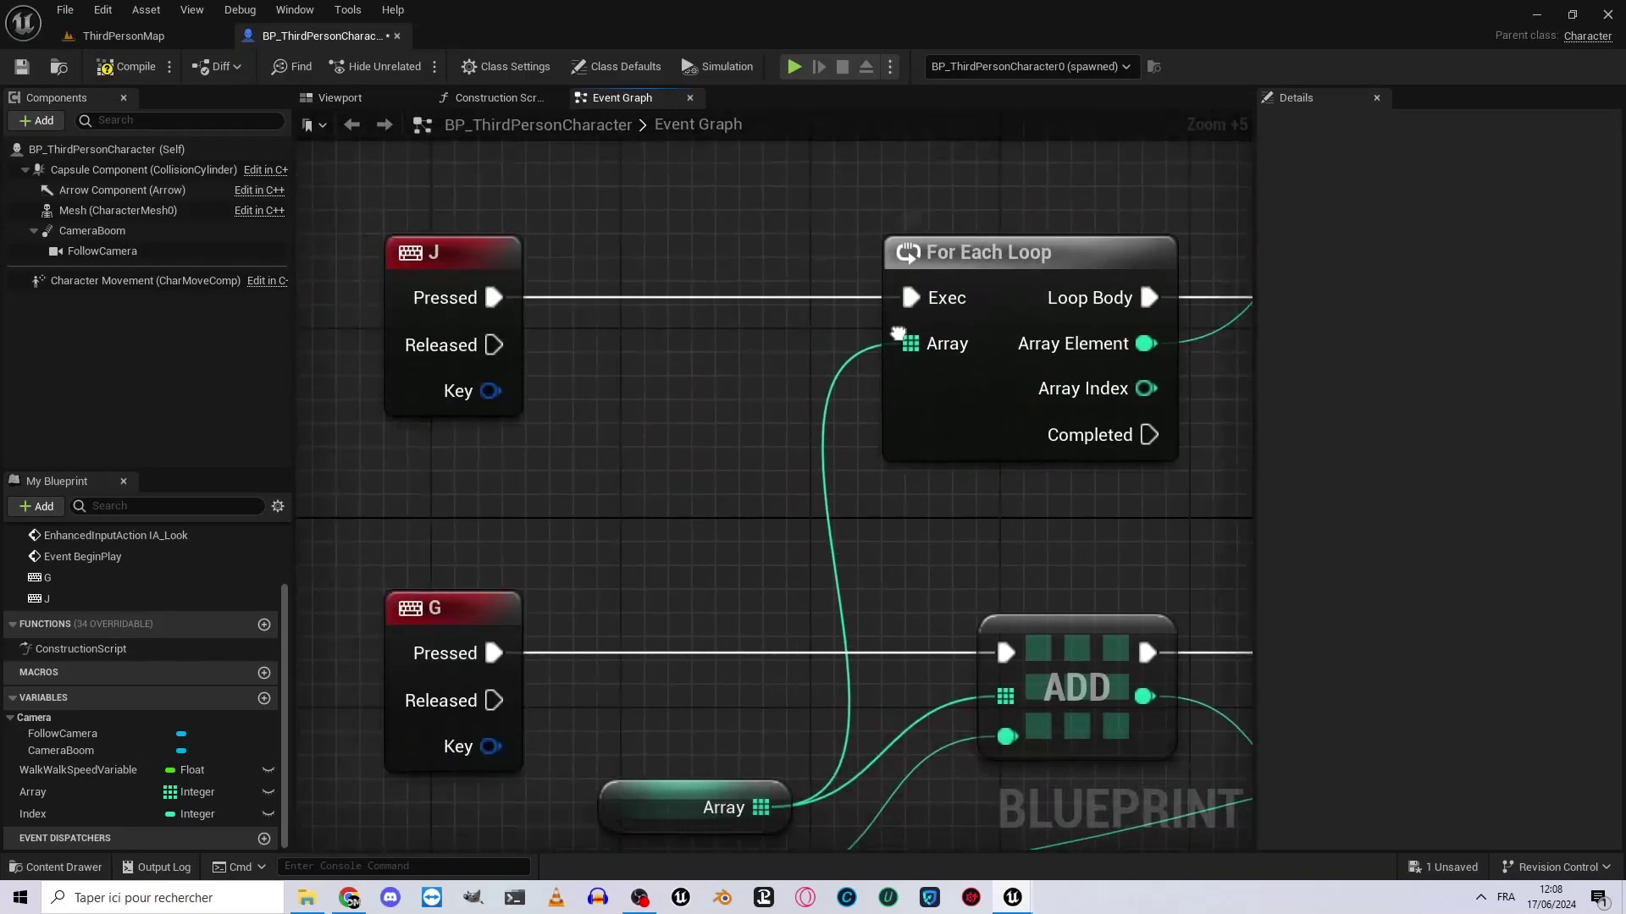
{"action": "right_click_drag", "start_coordinate": [778, 386], "coordinate": [804, 358]}
{"action": "left_click_drag", "start_coordinate": [817, 360], "coordinate": [1139, 184]}
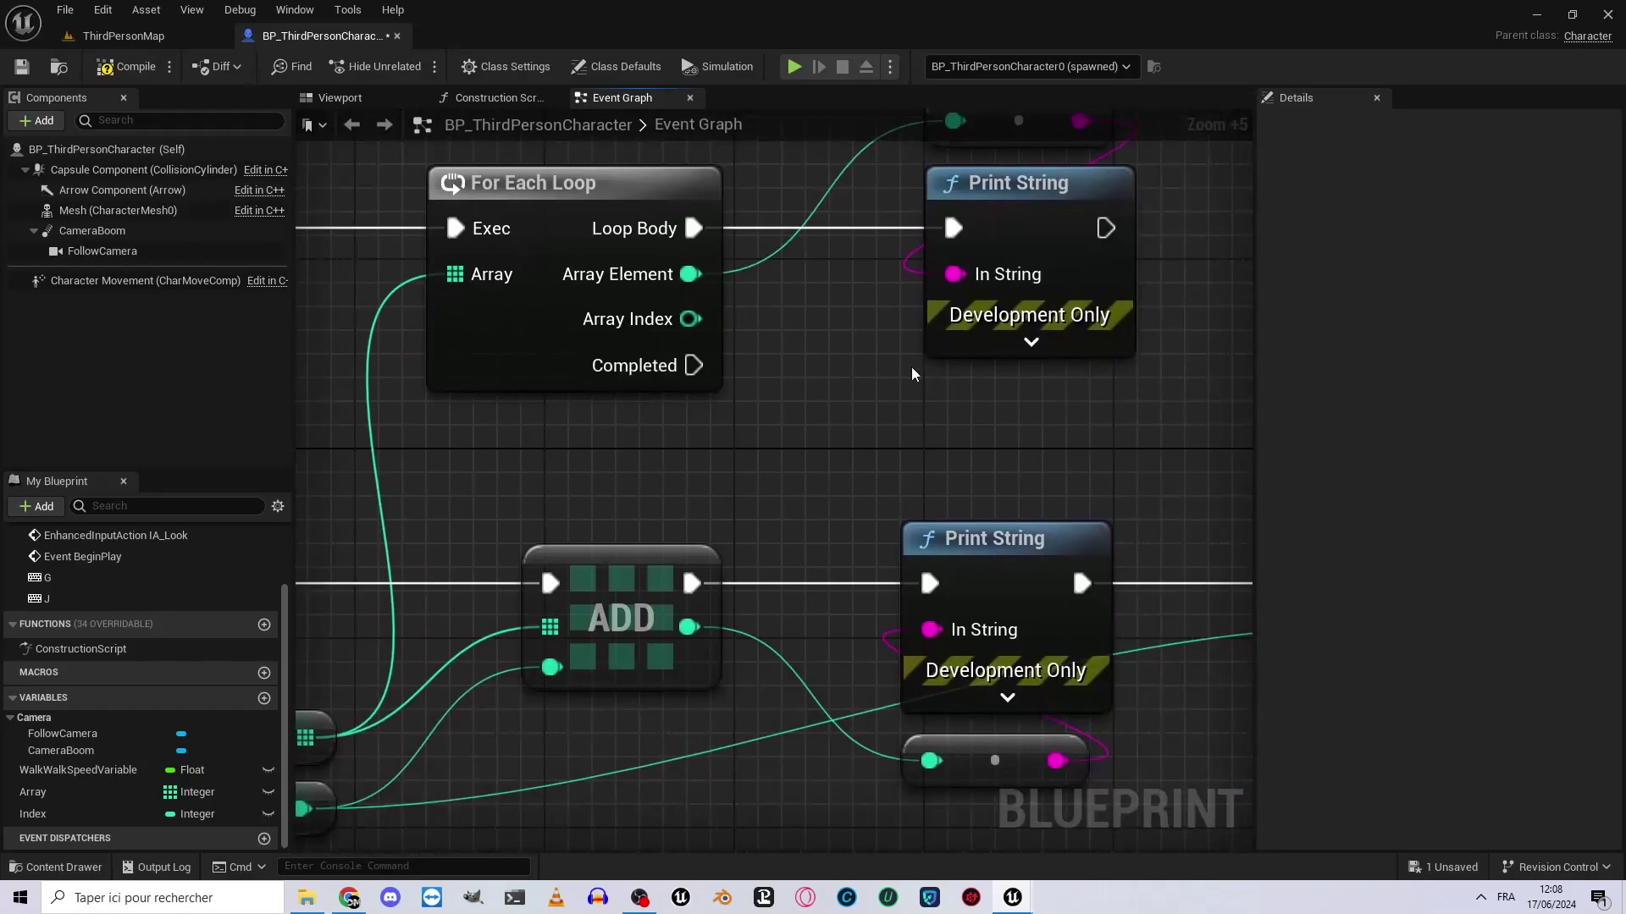
{"action": "mouse_move", "coordinate": [693, 365]}
{"action": "left_mouse_down"}
{"action": "mouse_move", "coordinate": [851, 432]}
{"action": "mouse_move", "coordinate": [892, 469]}
{"action": "left_mouse_up"}
{"action": "mouse_move", "coordinate": [715, 433]}
{"action": "right_mouse_down"}
{"action": "mouse_move", "coordinate": [713, 469]}
{"action": "mouse_move", "coordinate": [700, 389]}
{"action": "right_mouse_up"}
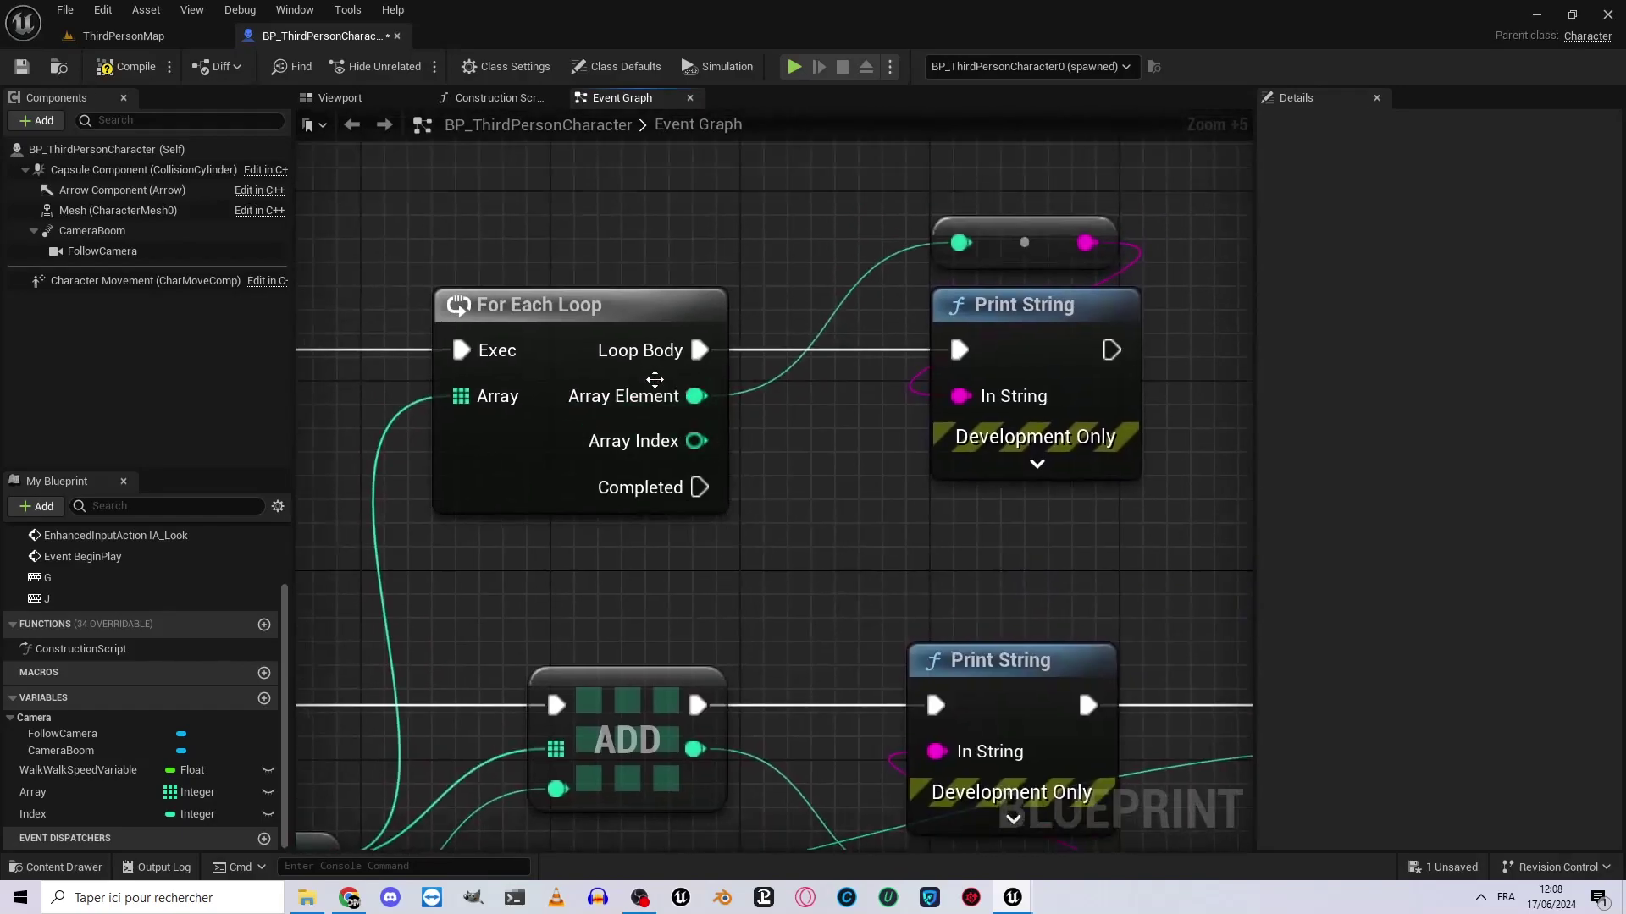
{"action": "scroll", "coordinate": [699, 394], "scroll_direction": "up", "scroll_amount": 2}
{"action": "mouse_move", "coordinate": [700, 397]}
{"action": "left_mouse_down"}
{"action": "mouse_move", "coordinate": [855, 259]}
{"action": "mouse_move", "coordinate": [988, 583]}
{"action": "left_mouse_up"}
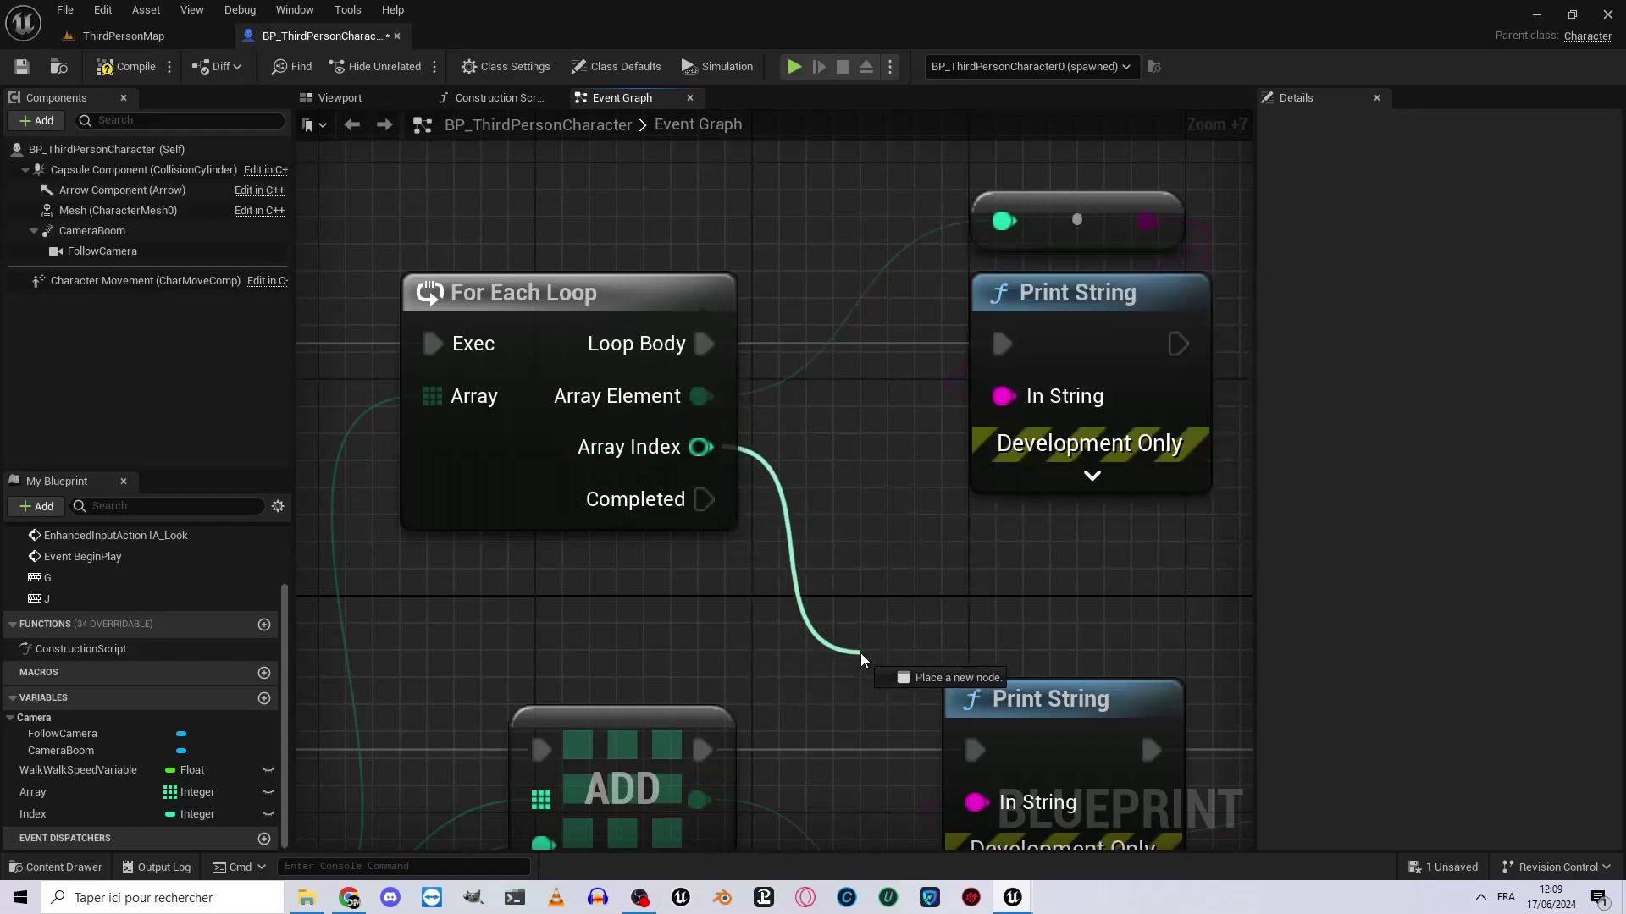
{"action": "left_click_drag", "start_coordinate": [682, 448], "coordinate": [650, 453]}
Select the Array variable and add elements with value 0 to its default value.
{"action": "right_click_drag", "start_coordinate": [650, 453], "coordinate": [993, 123]}
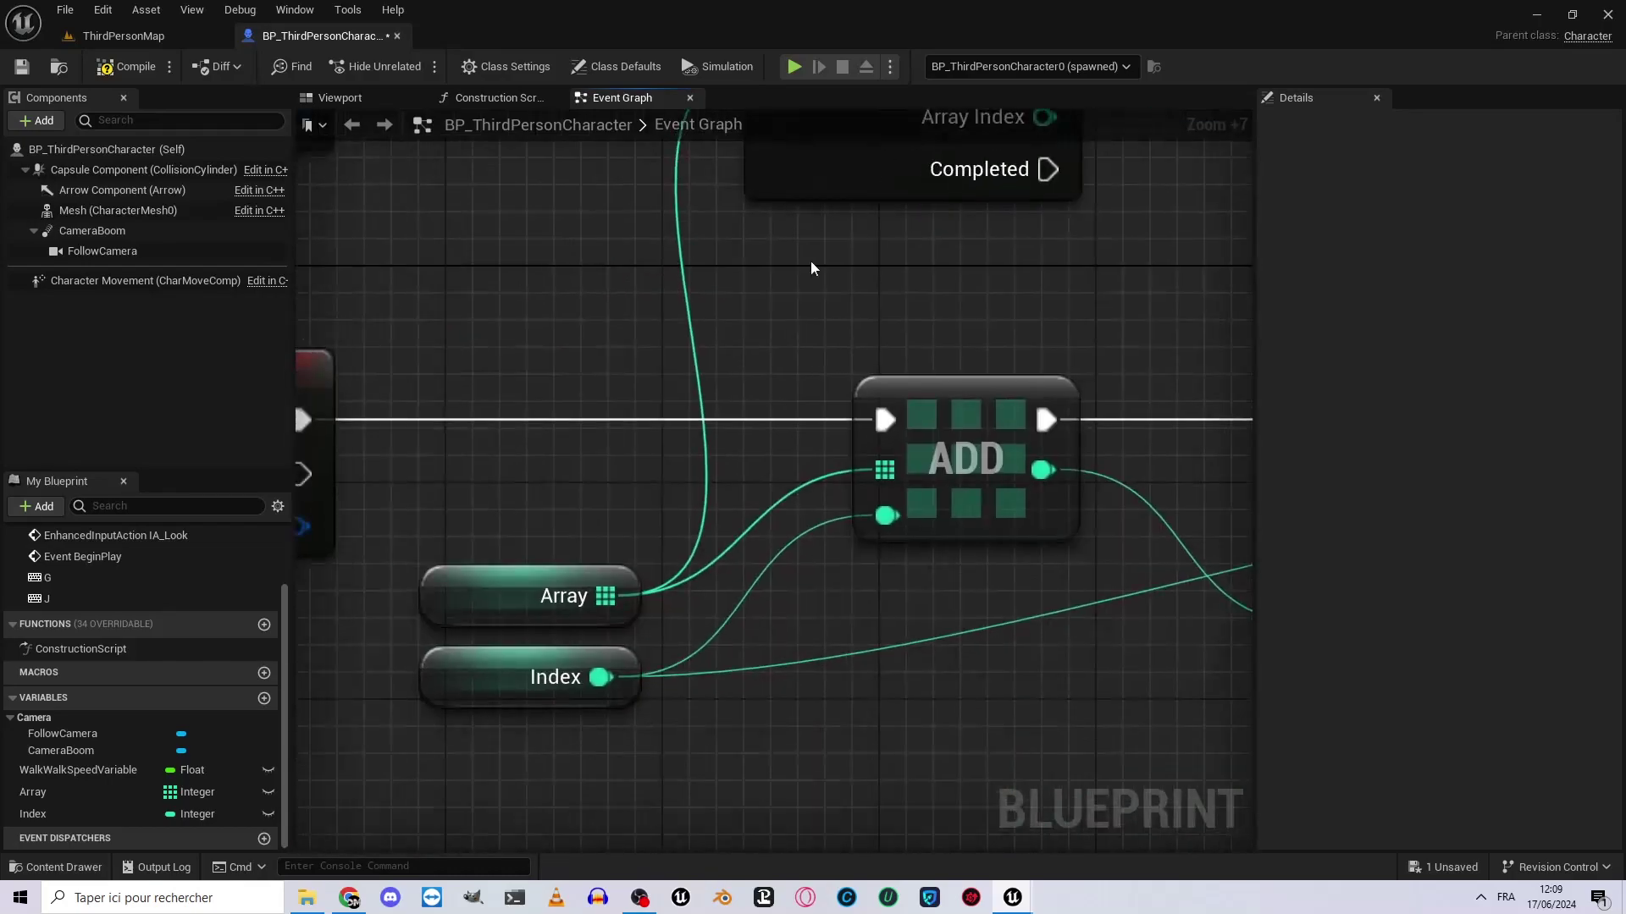
{"action": "left_click", "coordinate": [472, 592]}
{"action": "left_click", "coordinate": [1524, 471]}
{"action": "left_click", "coordinate": [1524, 471]}
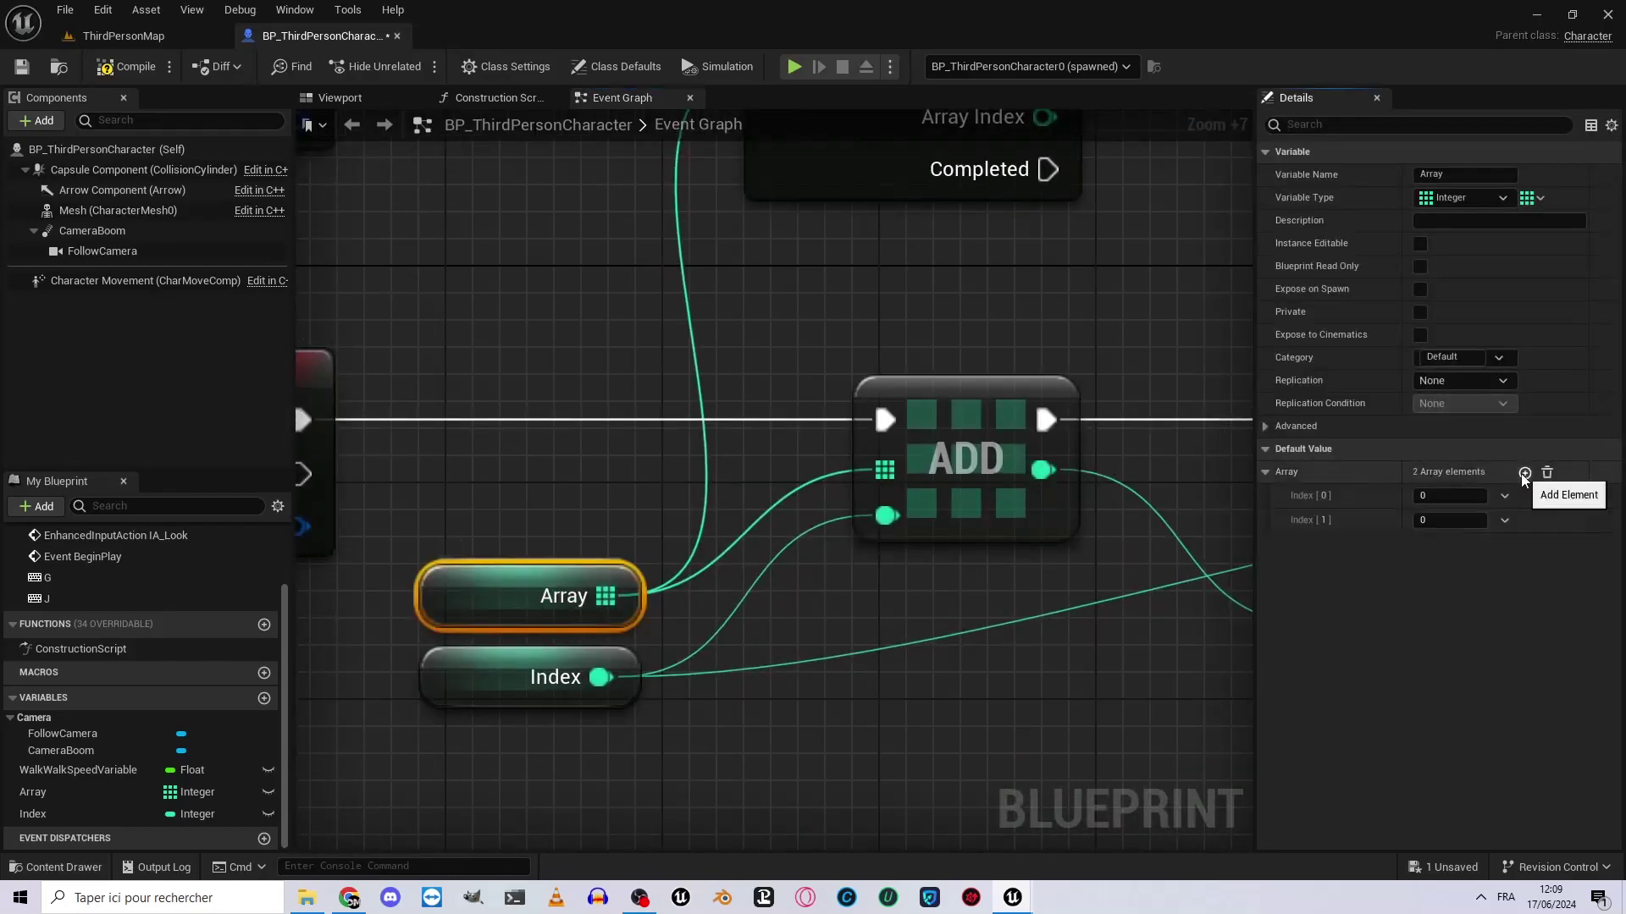
{"action": "left_click", "coordinate": [1524, 472]}
Inspect the For Each Loop's Array Element and Index pins feeding the Print String nodes.
{"action": "mouse_move", "coordinate": [950, 152]}
{"action": "right_mouse_down"}
{"action": "mouse_move", "coordinate": [880, 476]}
{"action": "mouse_move", "coordinate": [654, 459]}
{"action": "right_mouse_up"}
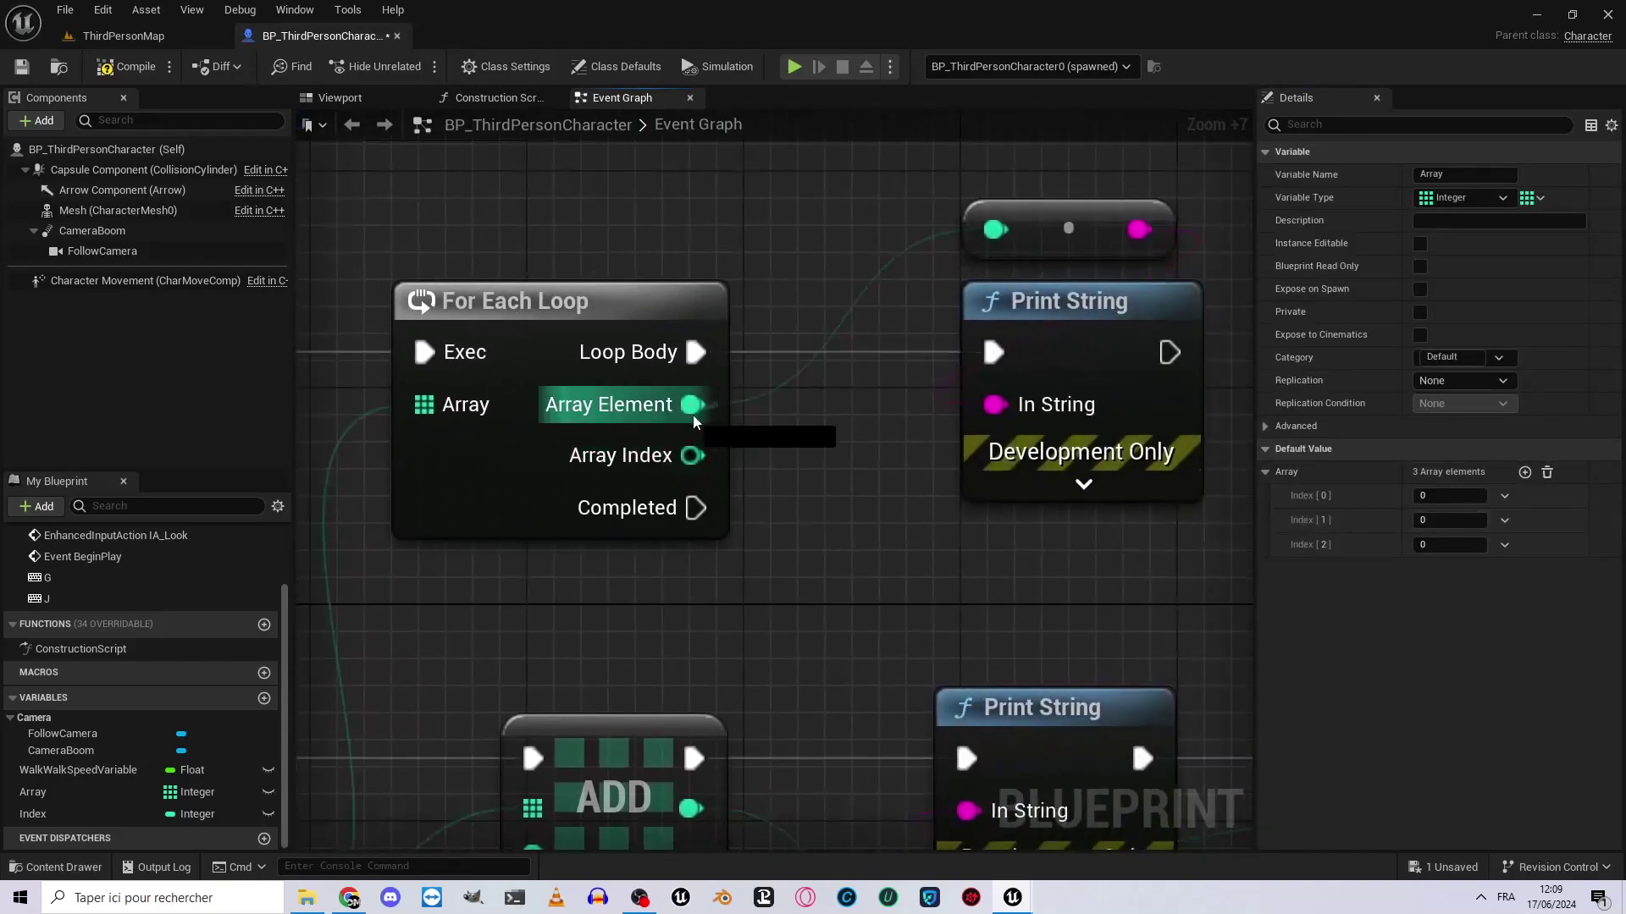
{"action": "left_click_drag", "start_coordinate": [692, 406], "coordinate": [882, 475]}
{"action": "mouse_move", "coordinate": [581, 547]}
{"action": "right_mouse_down"}
{"action": "mouse_move", "coordinate": [707, 546]}
{"action": "mouse_move", "coordinate": [1013, 462]}
{"action": "mouse_move", "coordinate": [657, 464]}
{"action": "right_mouse_up"}
{"action": "left_click", "coordinate": [728, 834]}
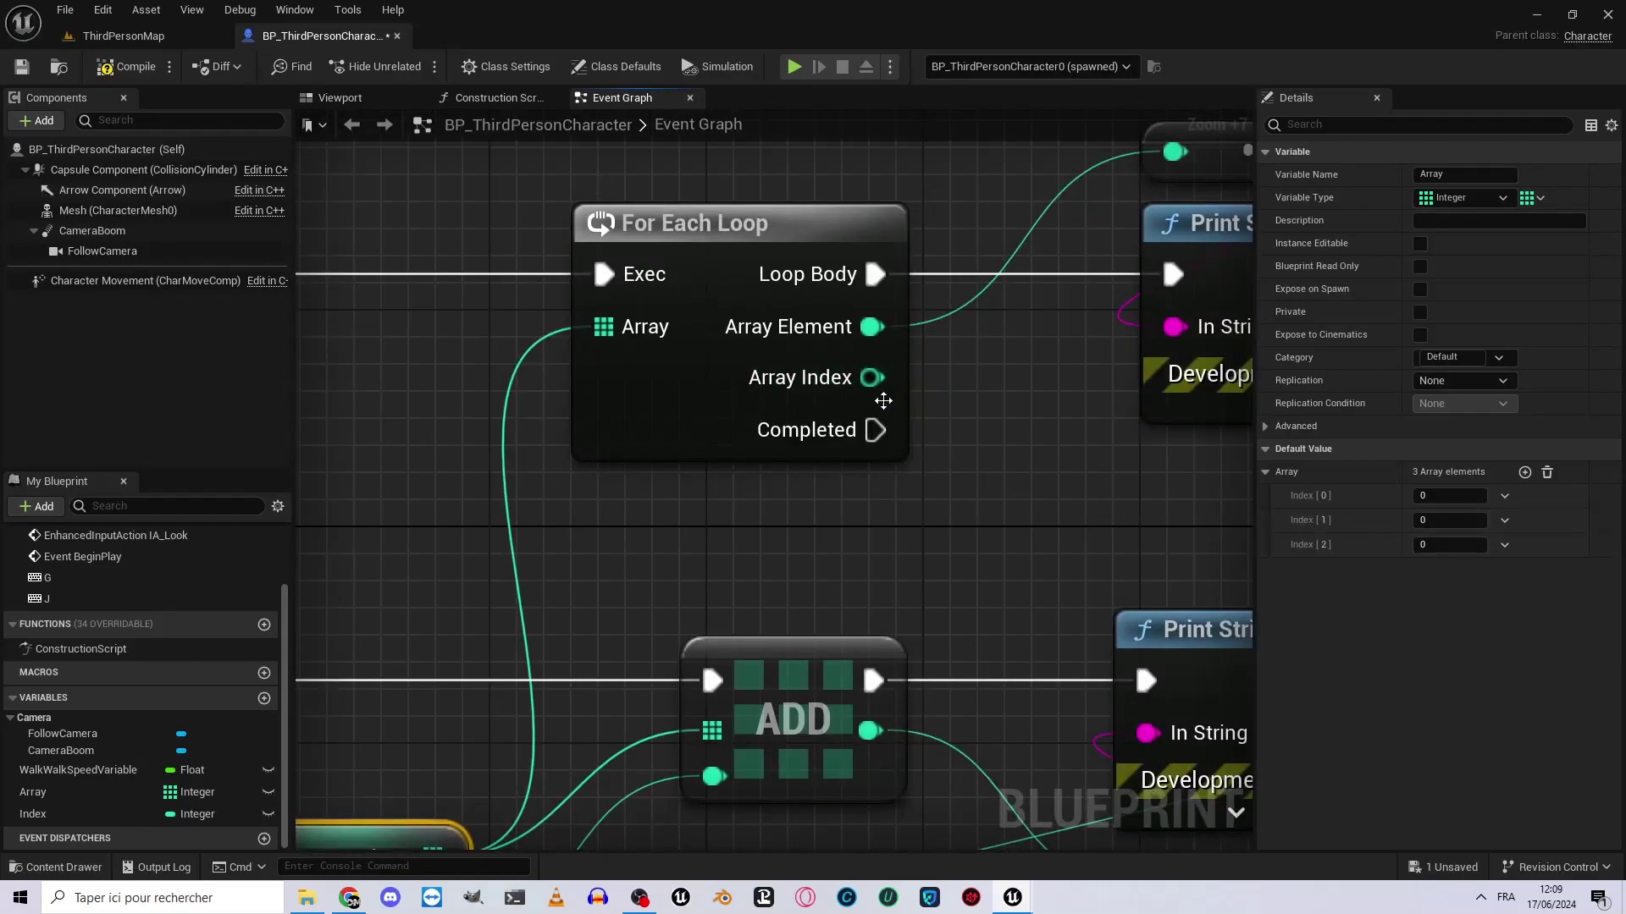
{"action": "right_click_drag", "start_coordinate": [1197, 491], "coordinate": [1038, 486]}
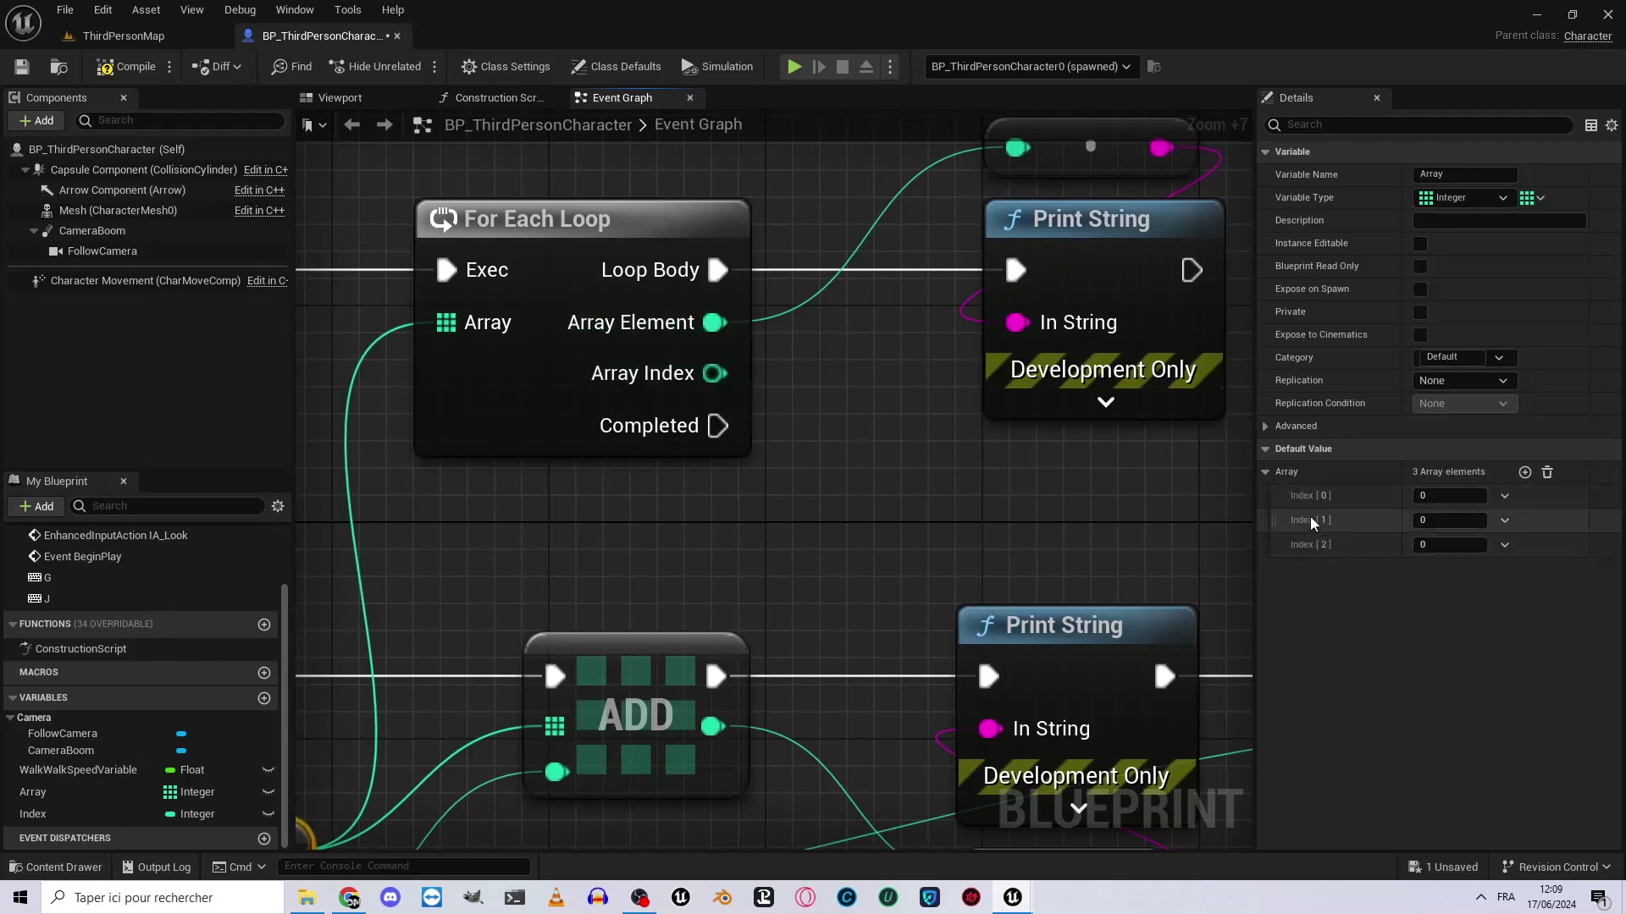
{"action": "left_click_drag", "start_coordinate": [714, 373], "coordinate": [768, 531]}
{"action": "left_click", "coordinate": [1009, 536]}
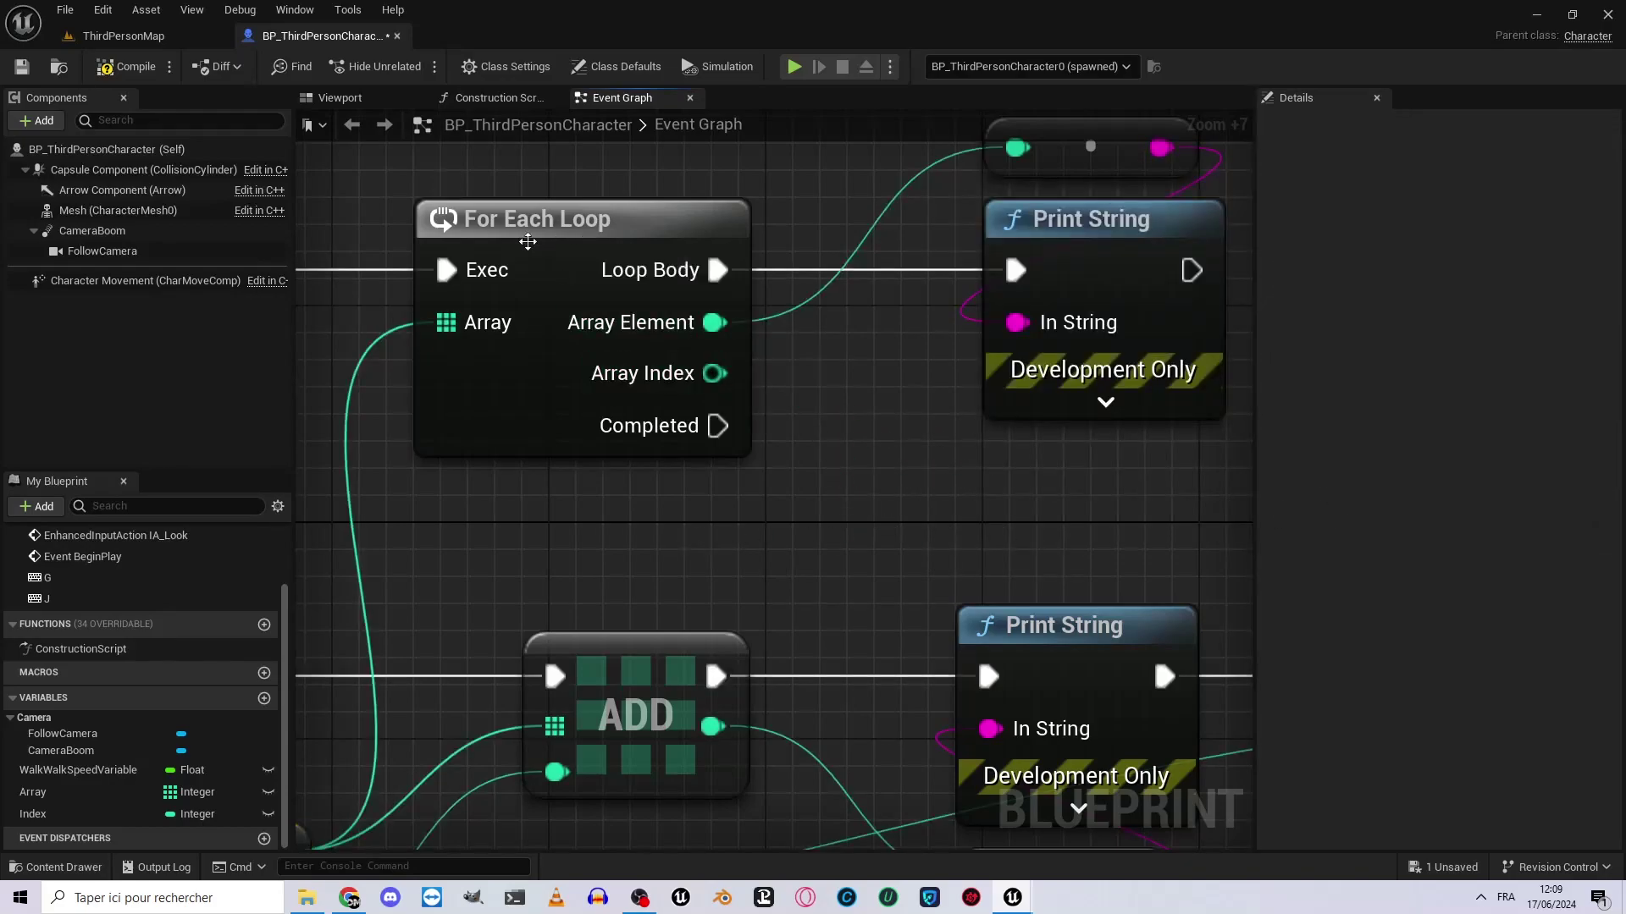
Move the graph view to frame the J and G event chains.
{"action": "right_click_drag", "start_coordinate": [528, 242], "coordinate": [766, 279]}
{"action": "left_click_drag", "start_coordinate": [551, 167], "coordinate": [987, 499]}
{"action": "left_click", "coordinate": [801, 507]}
{"action": "mouse_move", "coordinate": [659, 360]}
{"action": "right_mouse_down"}
{"action": "mouse_move", "coordinate": [640, 251]}
{"action": "mouse_move", "coordinate": [694, 496]}
{"action": "right_mouse_up"}
{"action": "scroll", "coordinate": [639, 252], "scroll_direction": "down", "scroll_amount": 5}
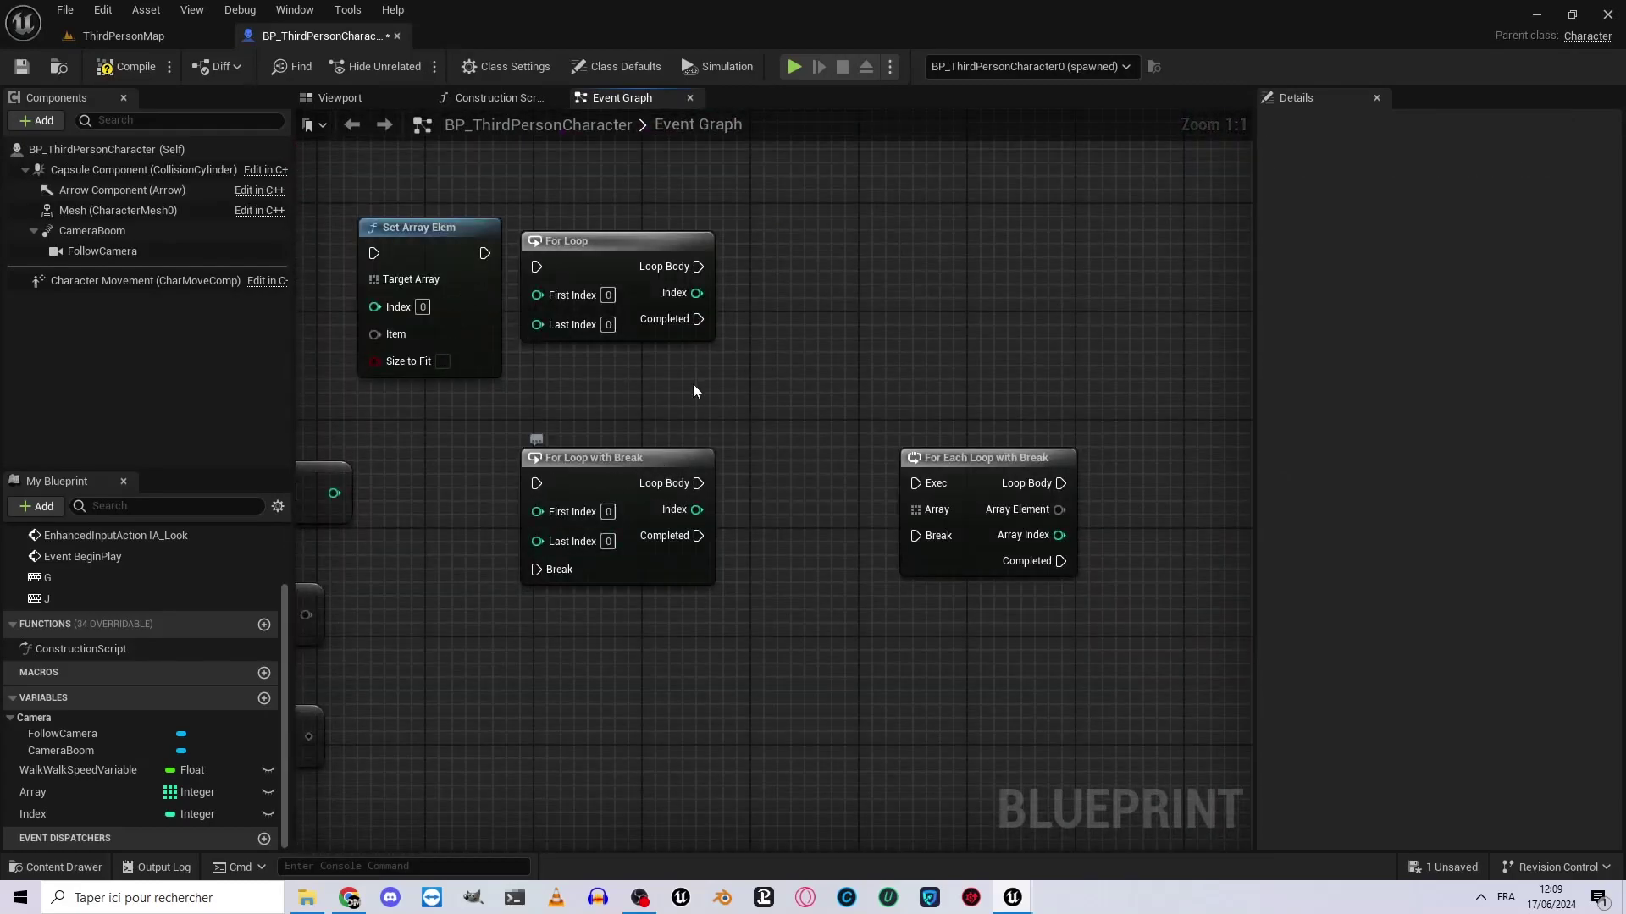
{"action": "scroll", "coordinate": [1126, 527], "scroll_direction": "down", "scroll_amount": 5}
{"action": "scroll", "coordinate": [972, 418], "scroll_direction": "up", "scroll_amount": 3}
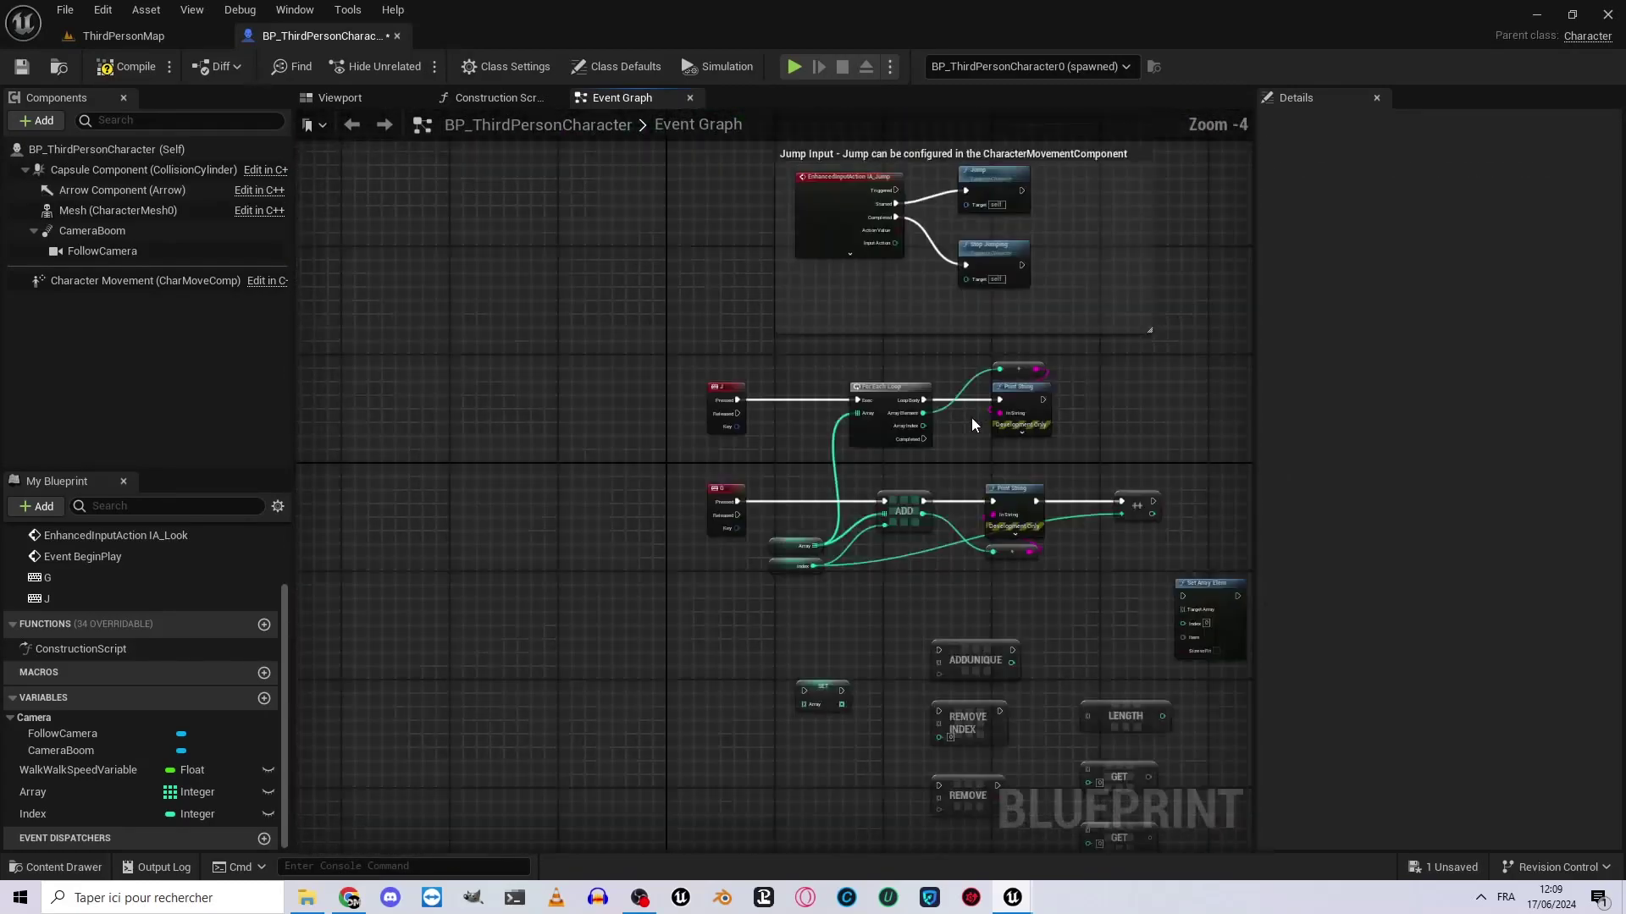
{"action": "scroll", "coordinate": [740, 503], "scroll_direction": "up", "scroll_amount": 5}
{"action": "scroll", "coordinate": [739, 503], "scroll_direction": "down", "scroll_amount": 2}
{"action": "mouse_move", "coordinate": [739, 503]}
{"action": "right_mouse_down"}
{"action": "mouse_move", "coordinate": [806, 347]}
{"action": "mouse_move", "coordinate": [822, 365]}
{"action": "right_mouse_up"}
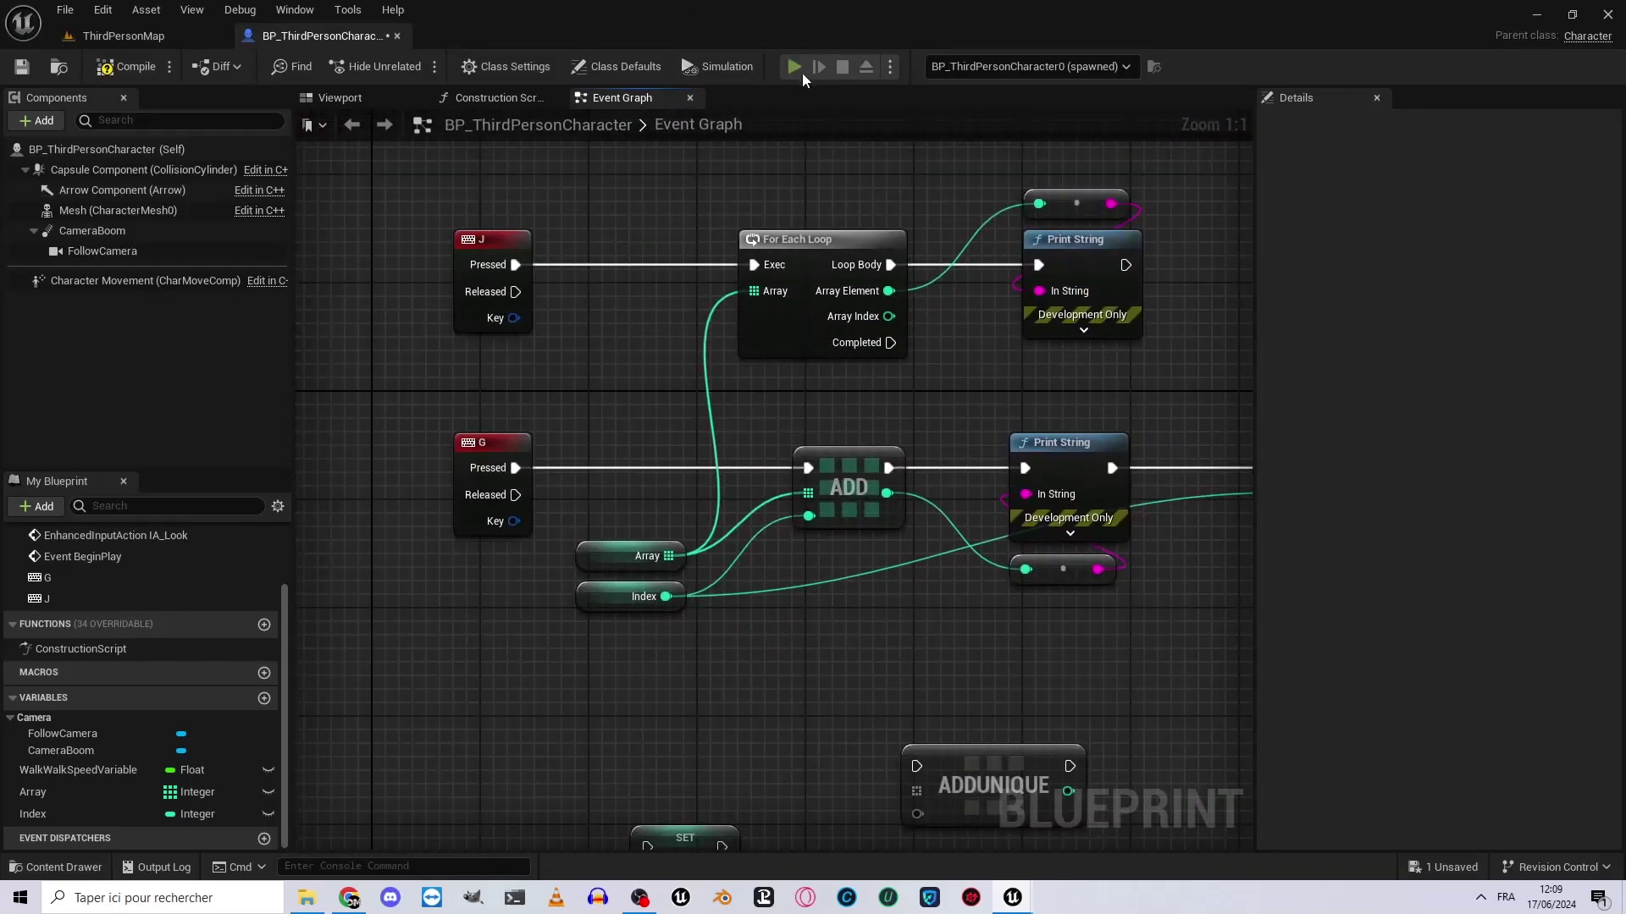
Launch a play-in-editor preview and stop it with Esc.
{"action": "left_click", "coordinate": [800, 71]}
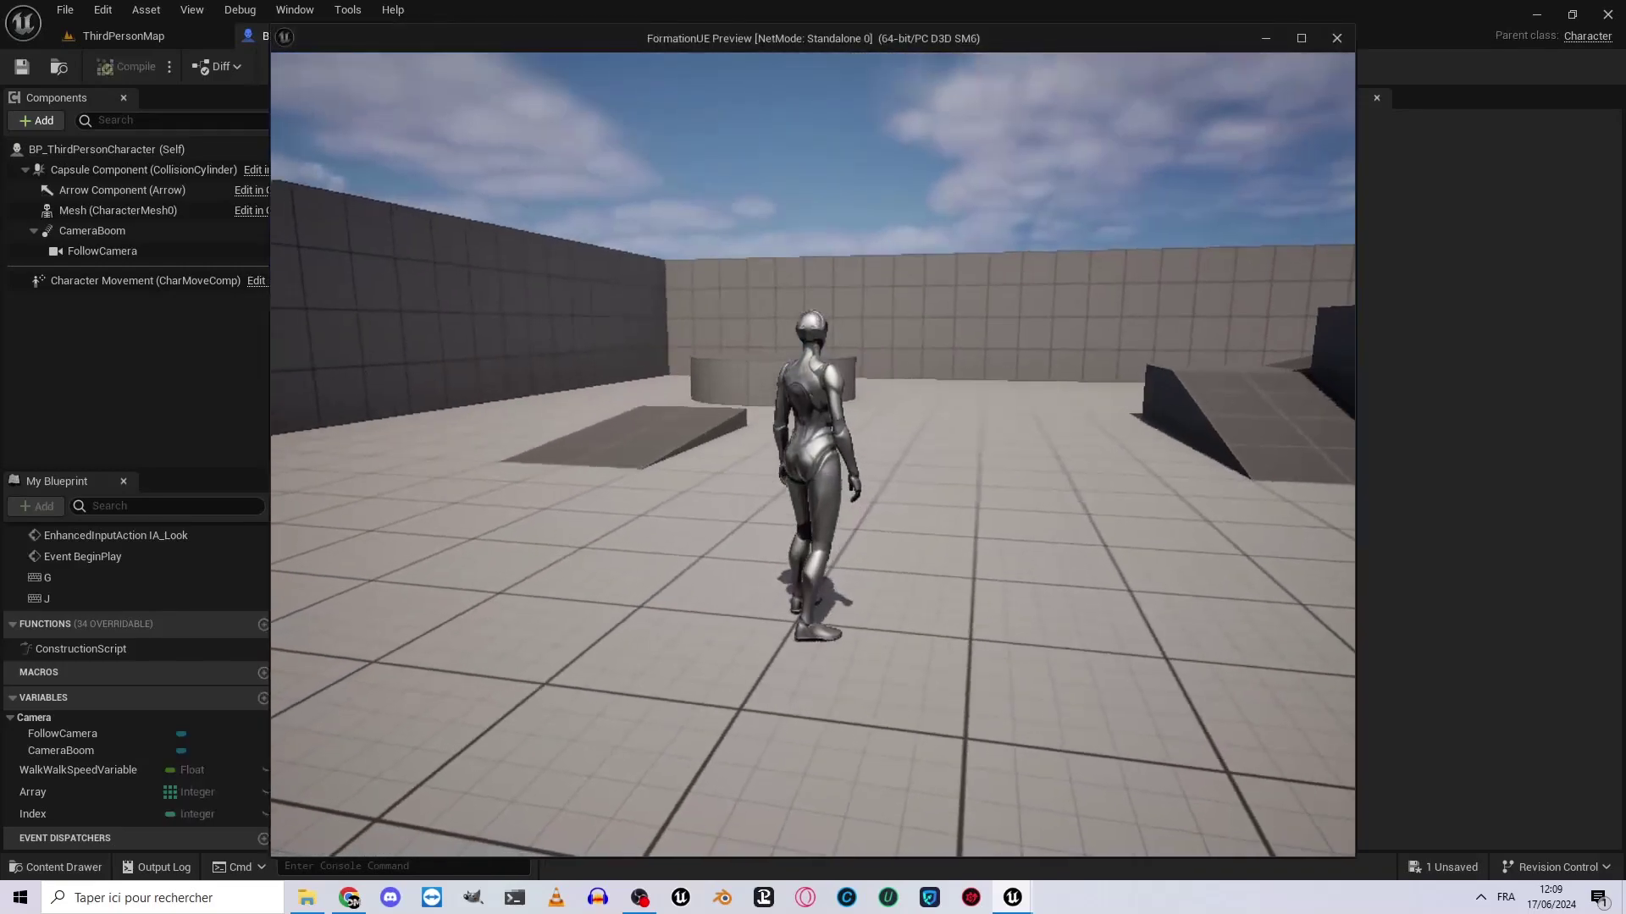
{"action": "key", "text": "Escape"}
{"action": "scroll", "coordinate": [710, 551], "scroll_direction": "up", "scroll_amount": 5}
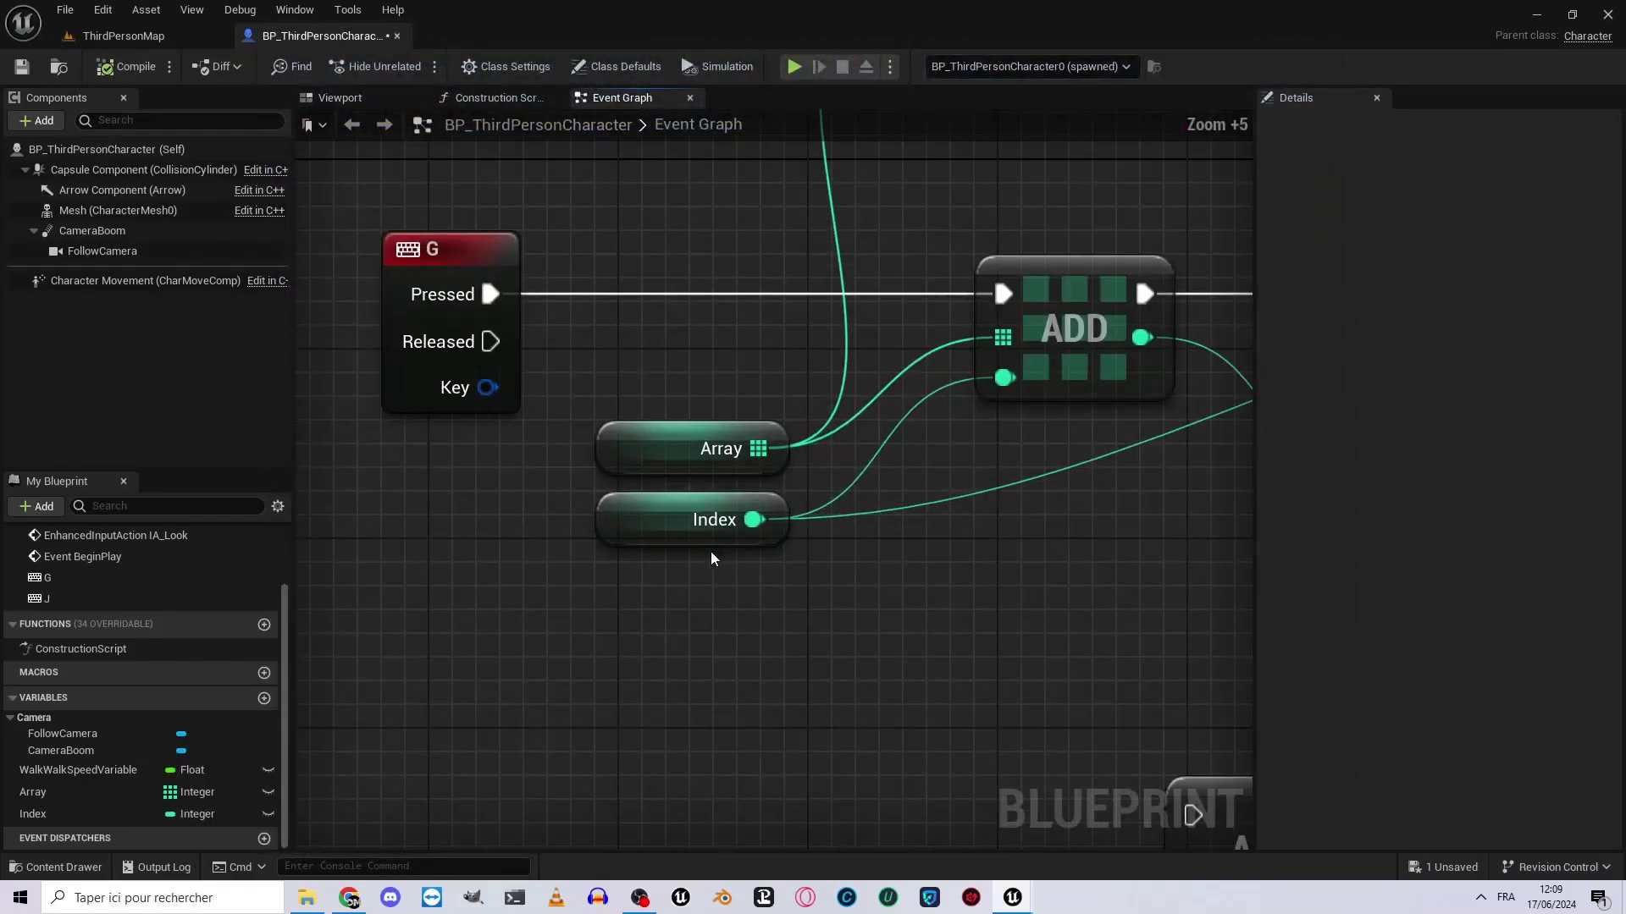
Check the Index and Array variables' details, including Array's default elements.
{"action": "left_click", "coordinate": [708, 532]}
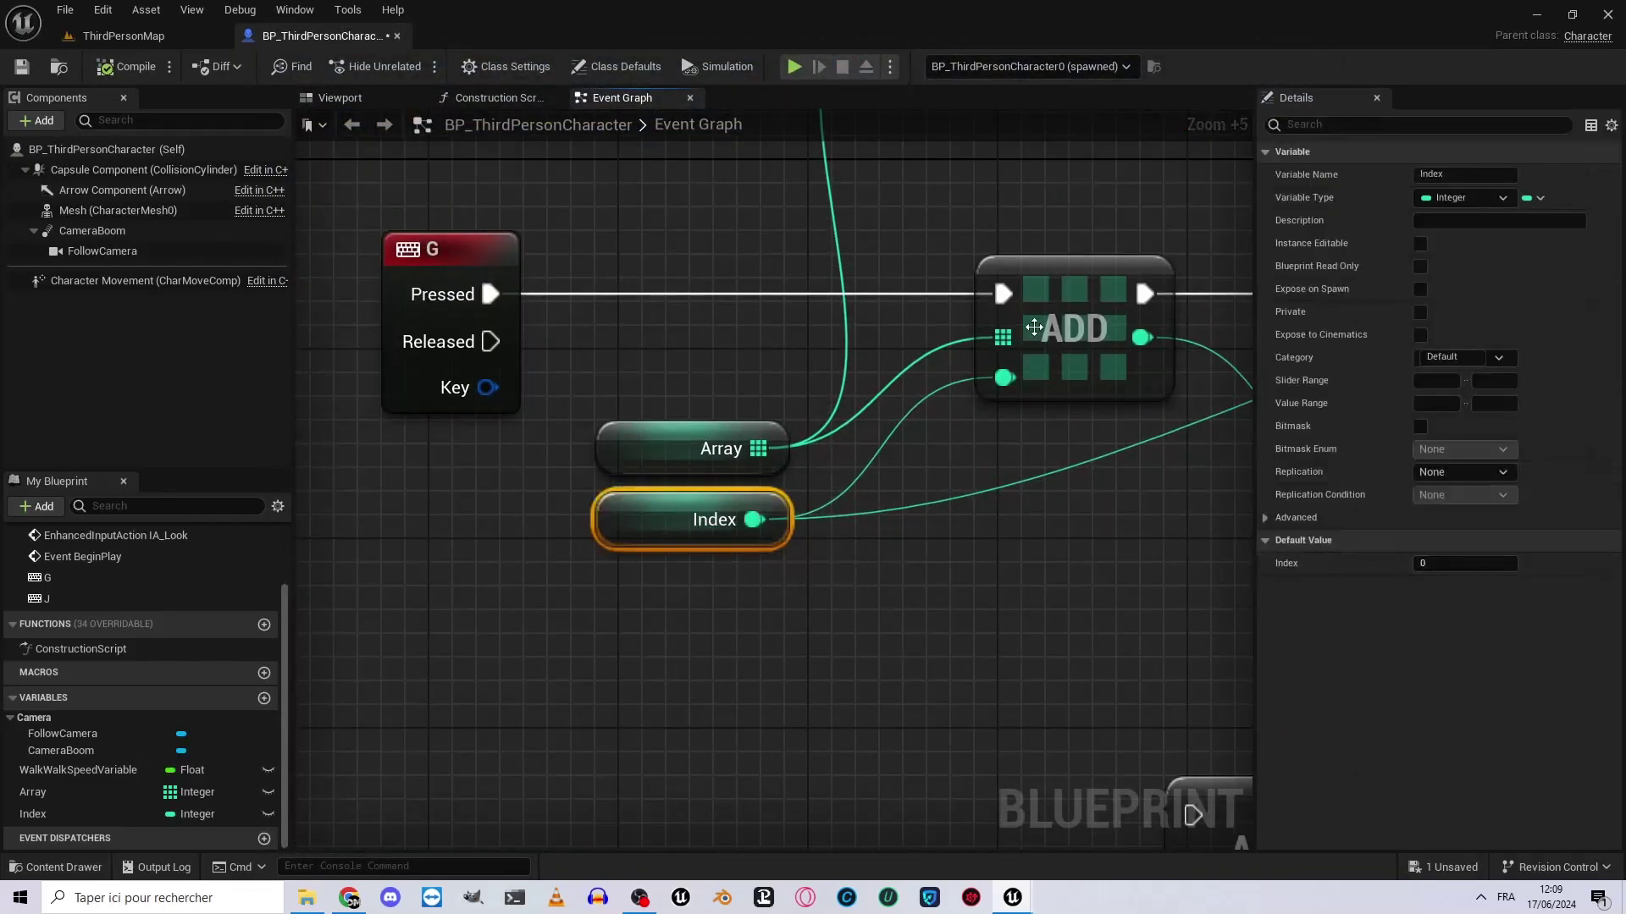
{"action": "left_click", "coordinate": [661, 454]}
{"action": "right_click_drag", "start_coordinate": [1186, 267], "coordinate": [626, 272]}
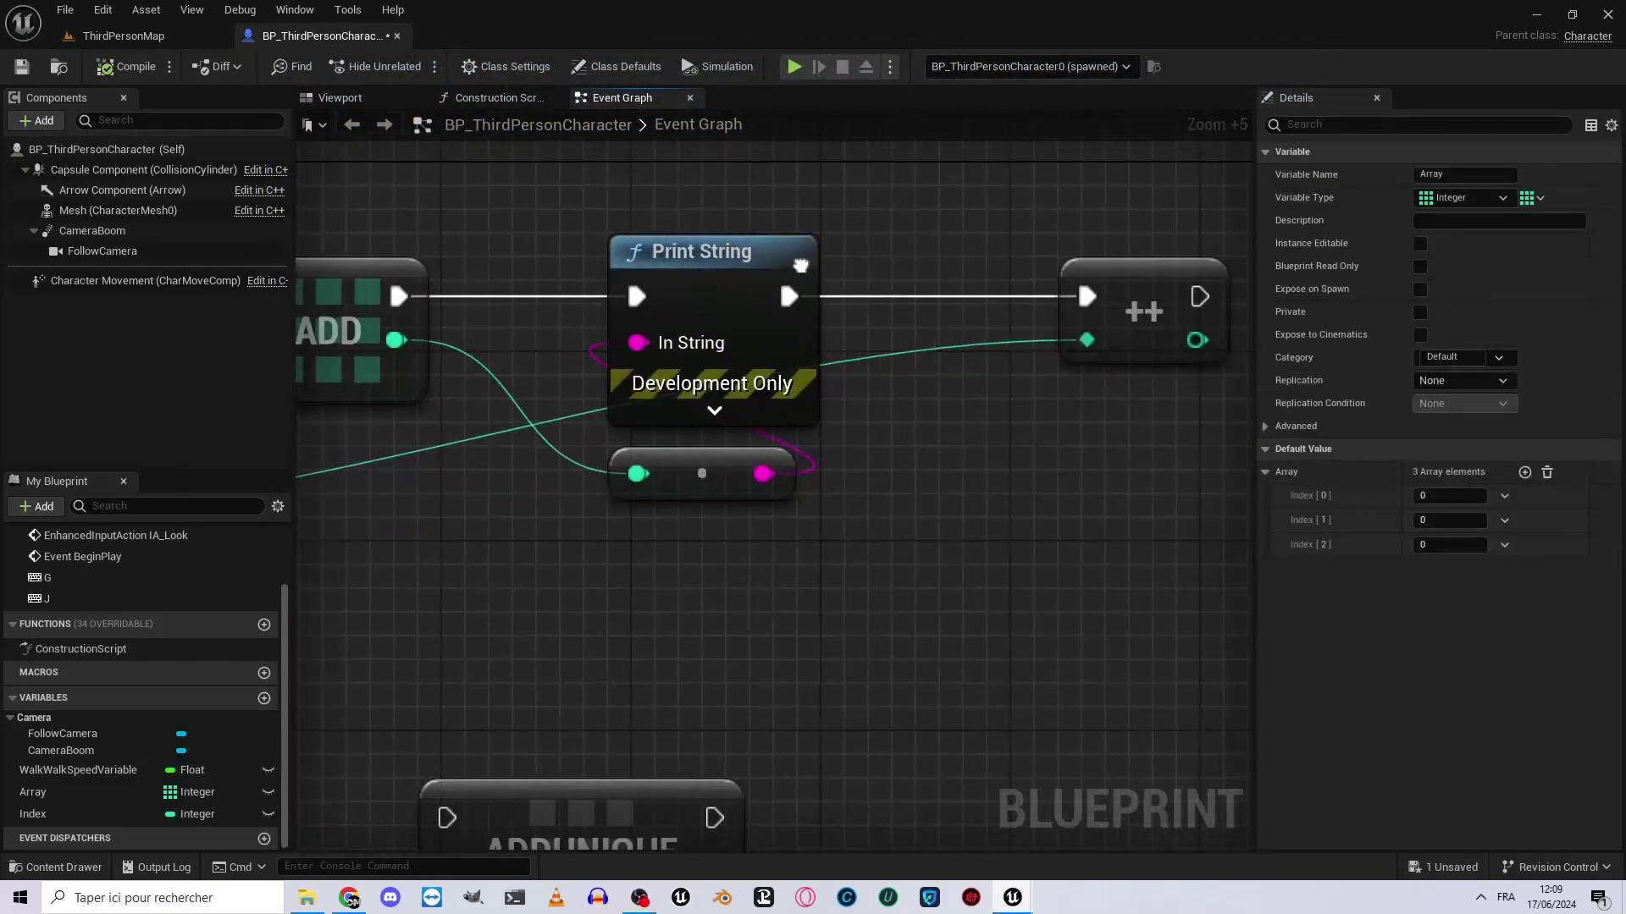
{"action": "right_click_drag", "start_coordinate": [1014, 160], "coordinate": [712, 279]}
{"action": "left_click_drag", "start_coordinate": [712, 279], "coordinate": [906, 447]}
{"action": "right_click_drag", "start_coordinate": [906, 447], "coordinate": [1069, 181]}
{"action": "left_click", "coordinate": [475, 408]}
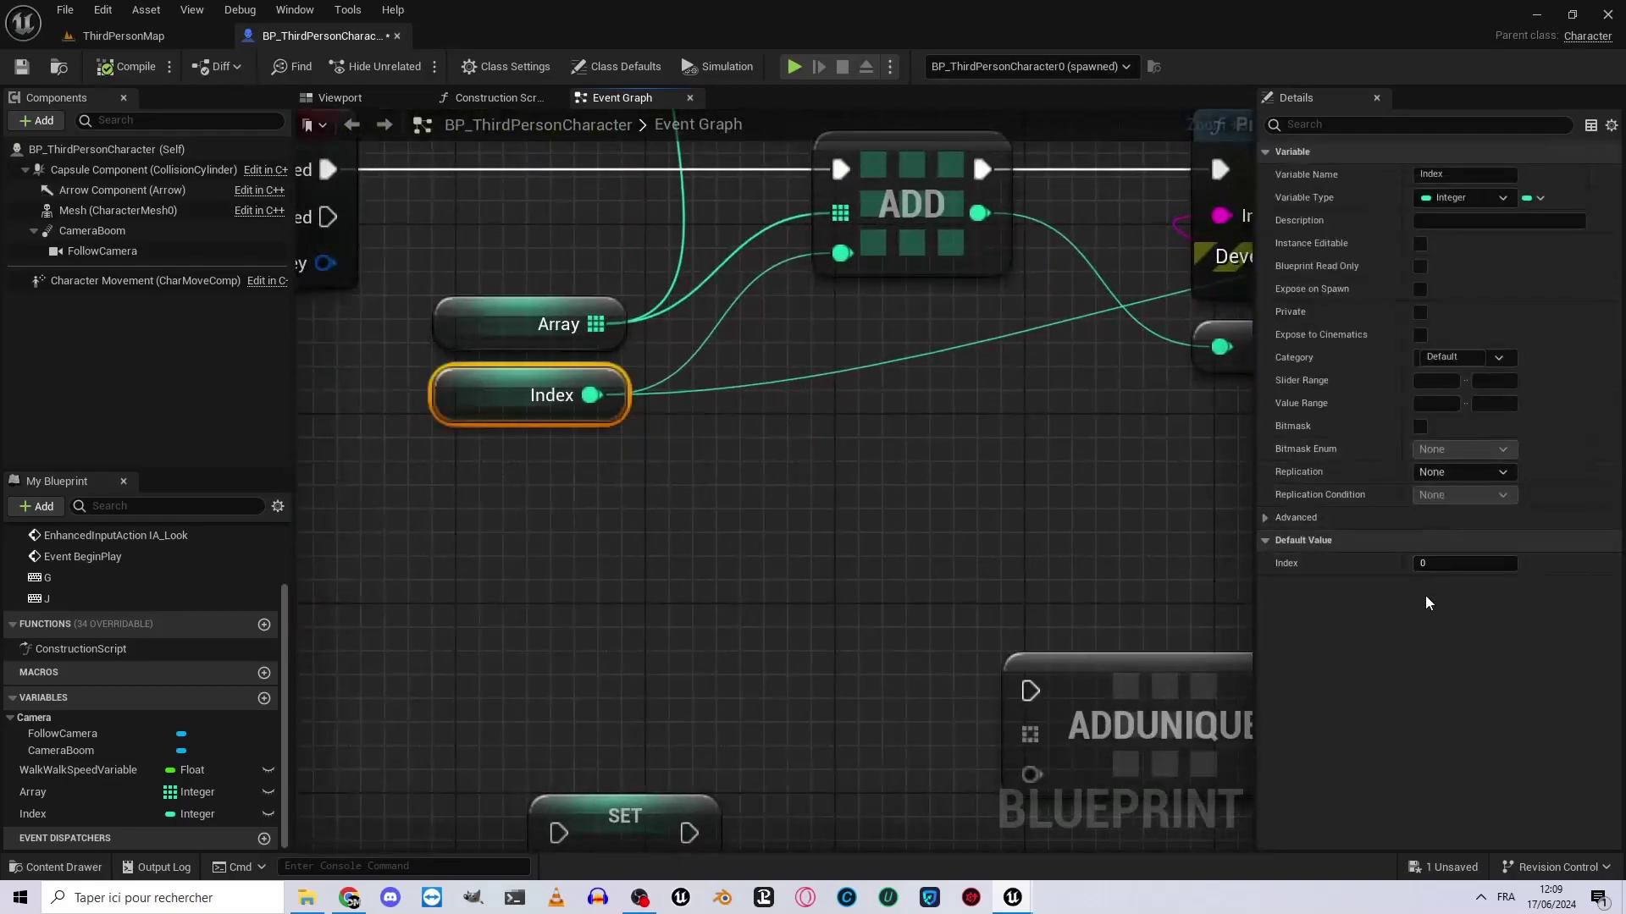
Run the game preview again, stop it, and frame the Print String and ADD nodes.
{"action": "left_click", "coordinate": [795, 66]}
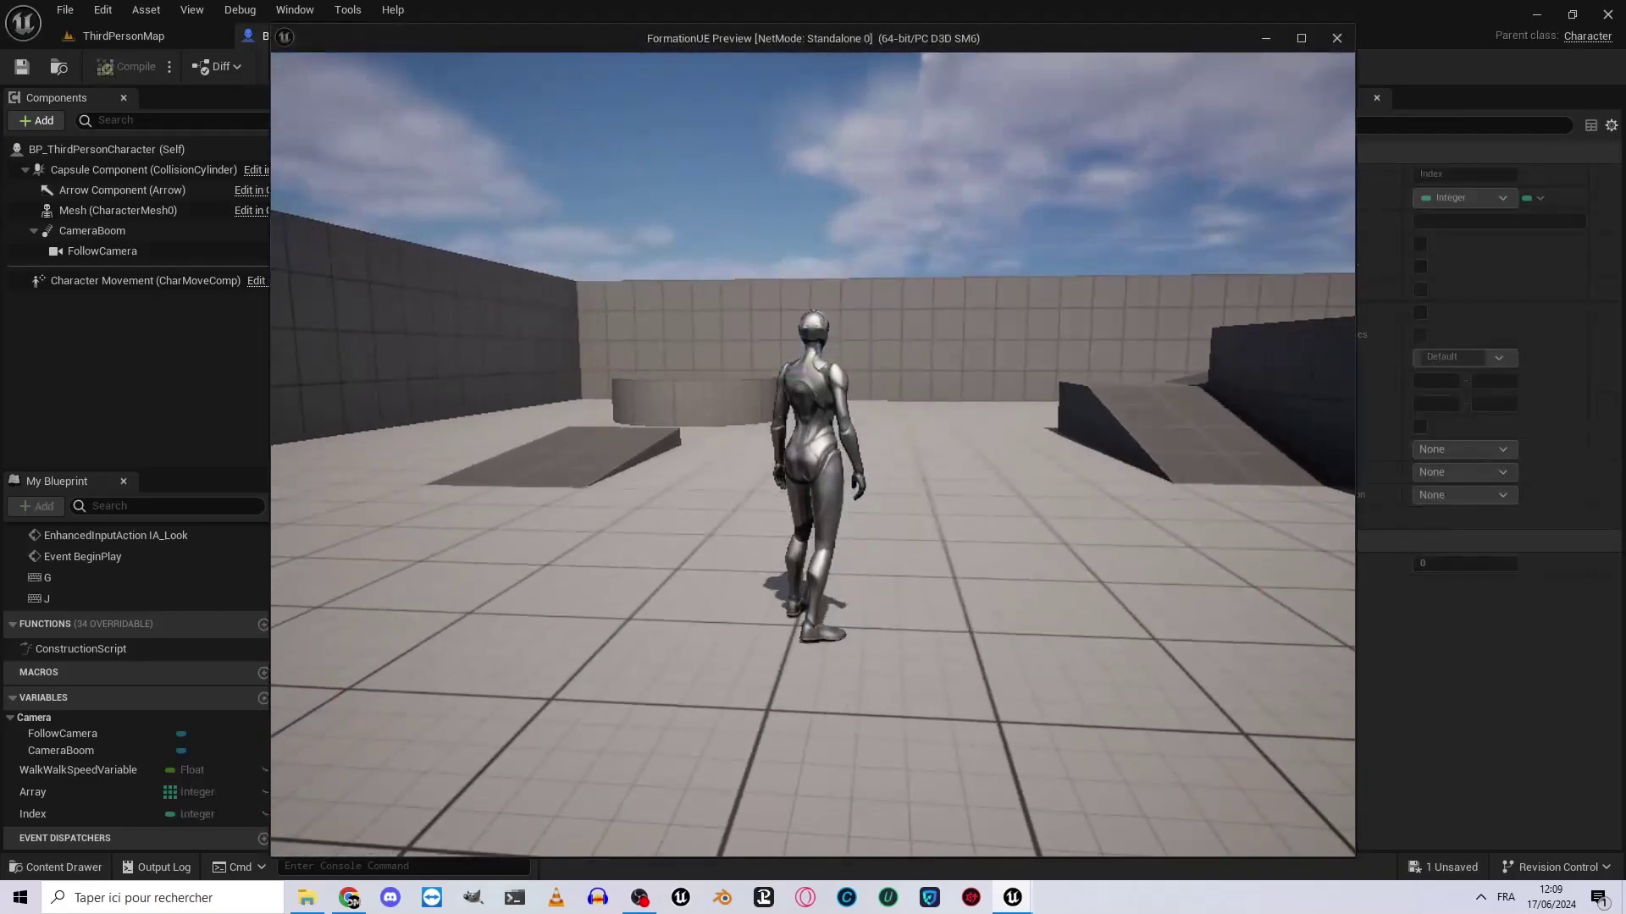
{"action": "key", "text": "Escape"}
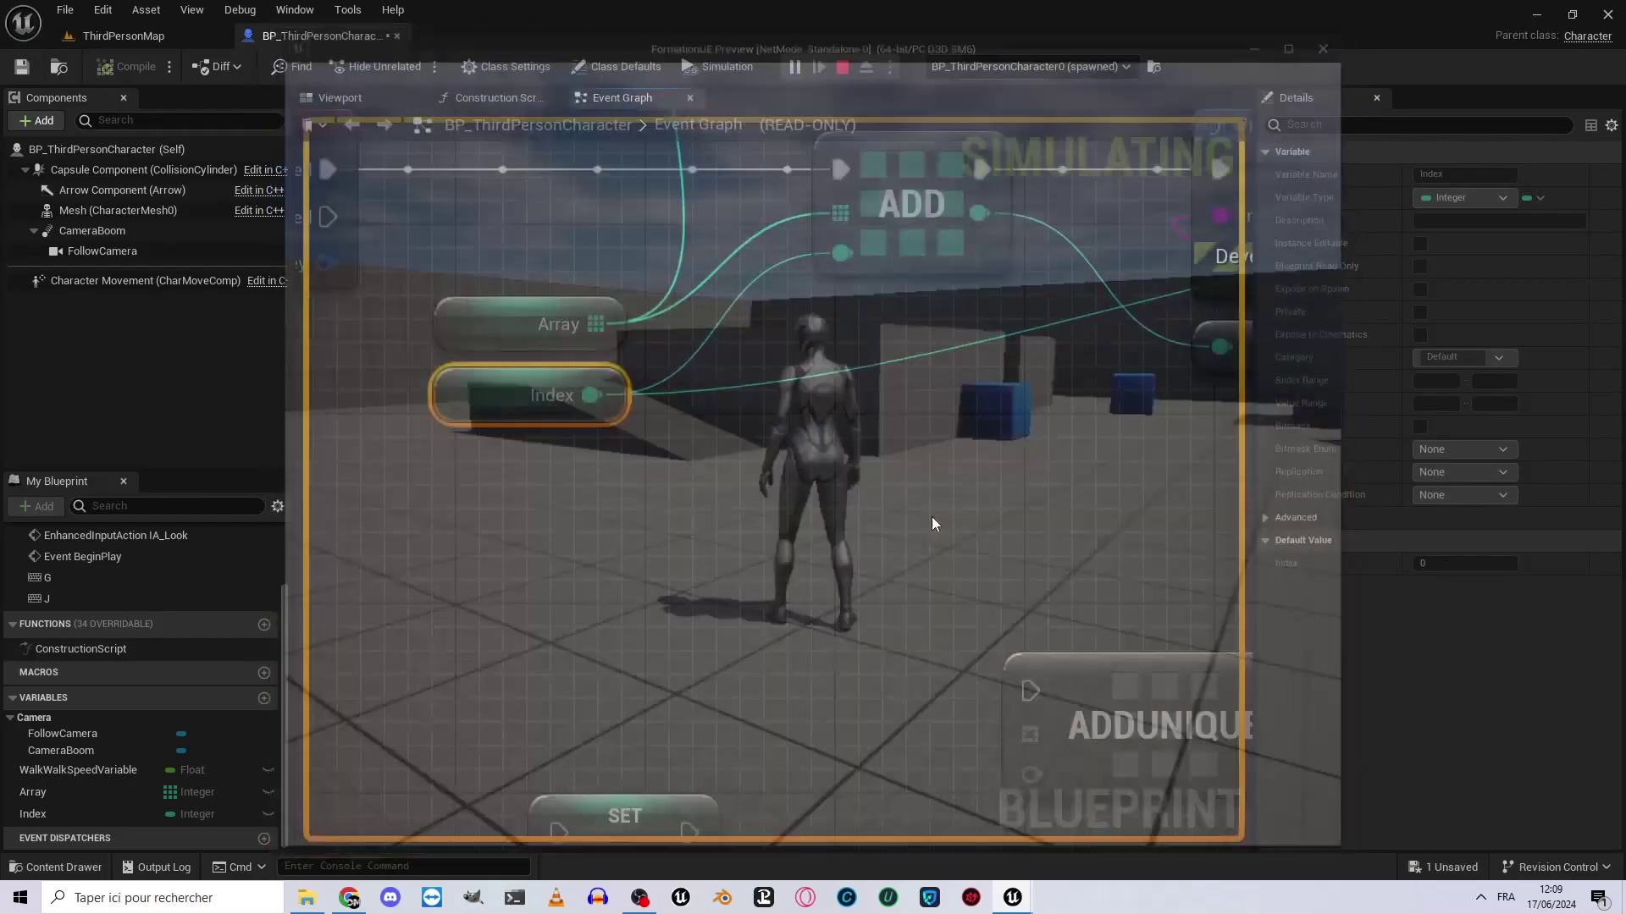
{"action": "scroll", "coordinate": [683, 517], "scroll_direction": "down", "scroll_amount": 5}
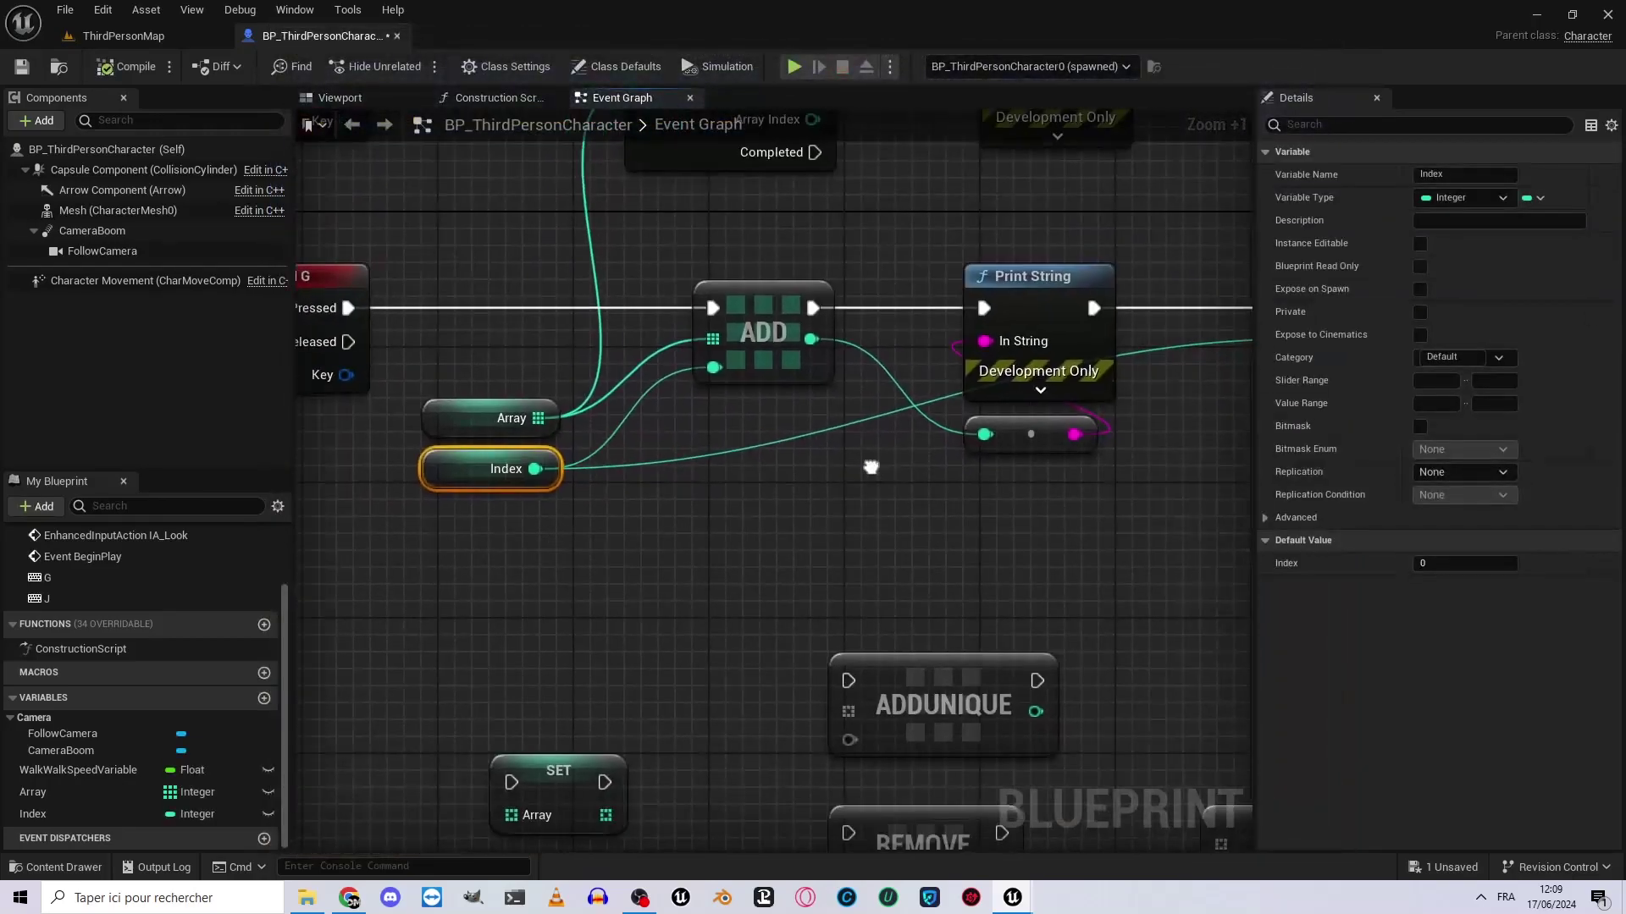
{"action": "mouse_move", "coordinate": [871, 465]}
{"action": "right_mouse_down"}
{"action": "mouse_move", "coordinate": [707, 459]}
{"action": "mouse_move", "coordinate": [593, 500]}
{"action": "mouse_move", "coordinate": [732, 434]}
{"action": "mouse_move", "coordinate": [534, 508]}
{"action": "right_mouse_up"}
{"action": "scroll", "coordinate": [708, 459], "scroll_direction": "up", "scroll_amount": 2}
{"action": "left_click", "coordinate": [595, 508]}
{"action": "left_click_drag", "start_coordinate": [535, 527], "coordinate": [980, 588]}
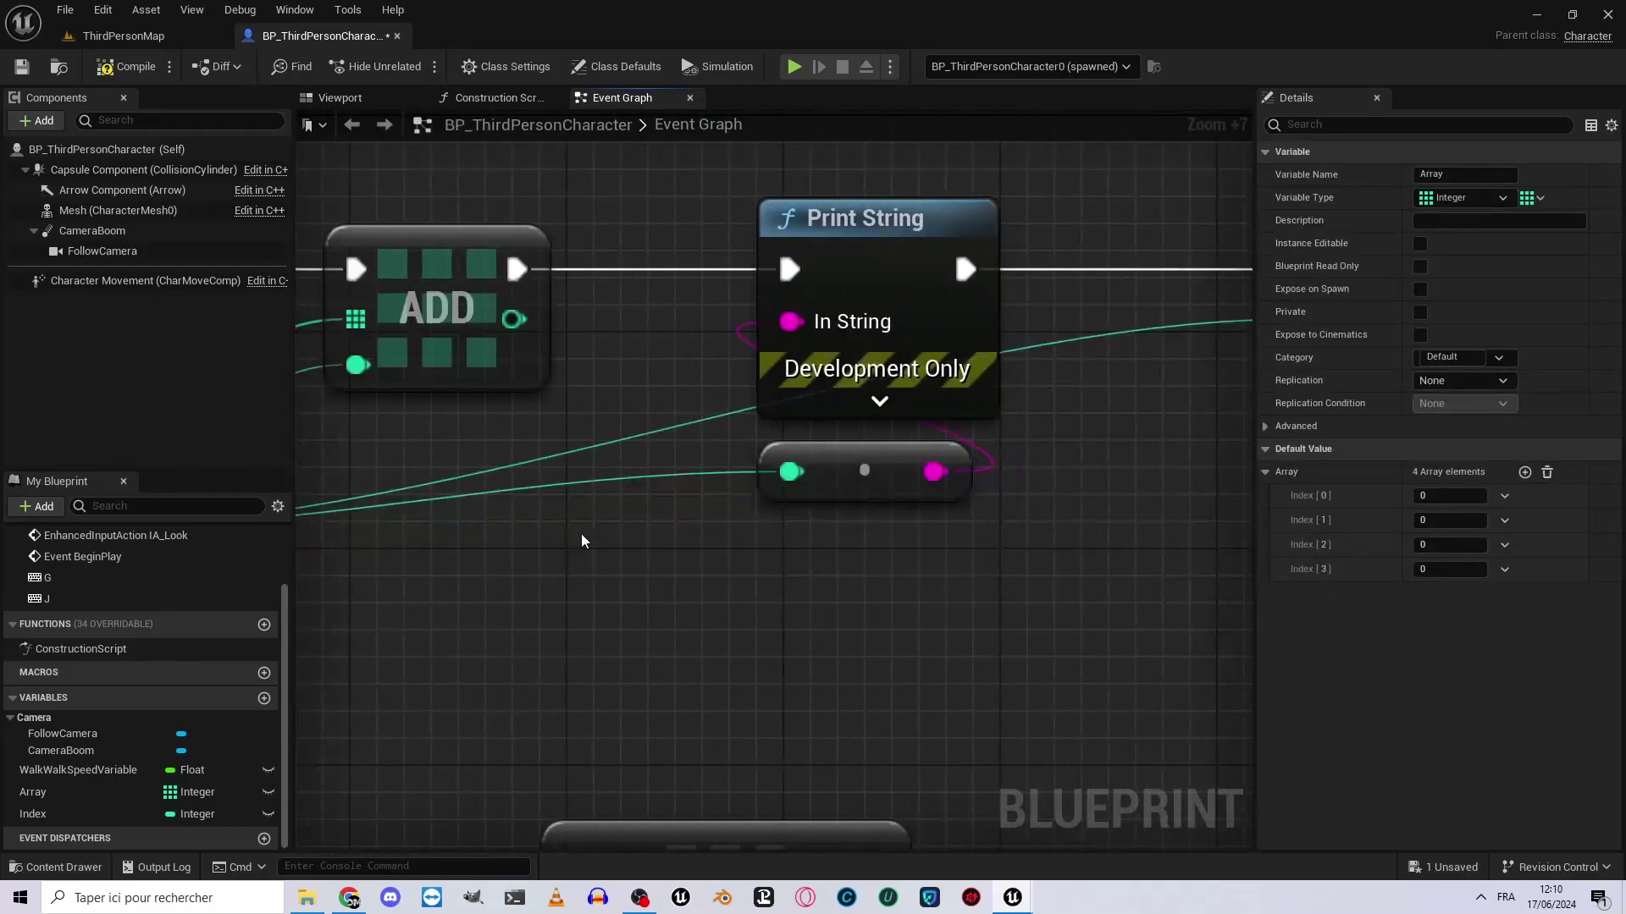
{"action": "mouse_move", "coordinate": [581, 538]}
{"action": "right_mouse_down"}
{"action": "mouse_move", "coordinate": [794, 494]}
{"action": "mouse_move", "coordinate": [570, 578]}
{"action": "right_mouse_up"}
{"action": "key", "text": "alt+p"}
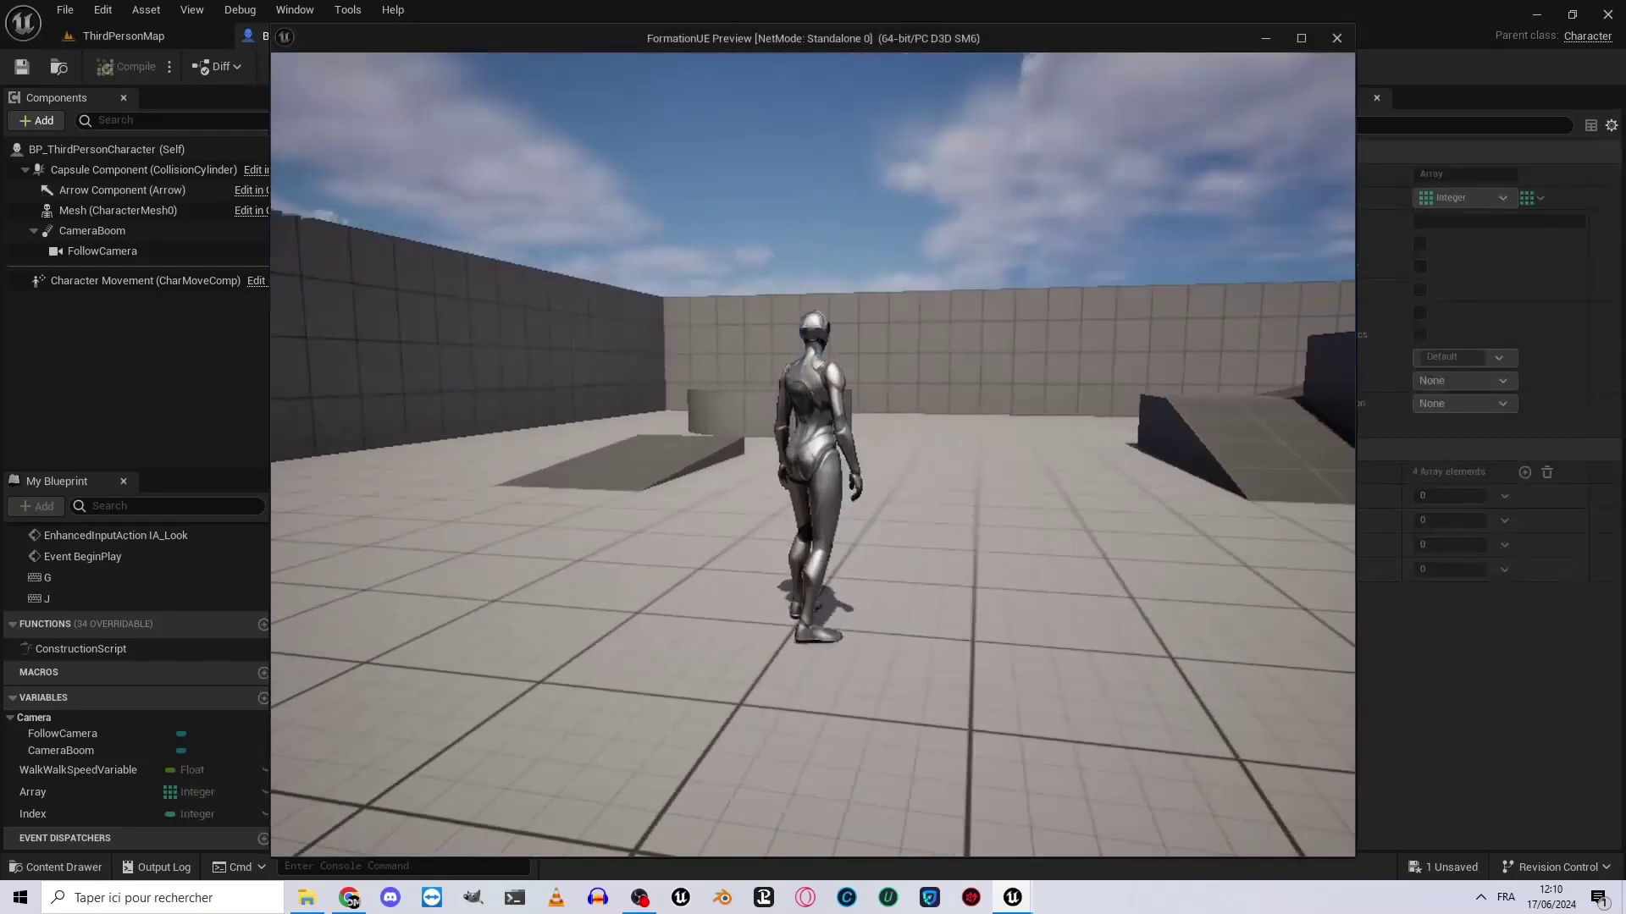
{"action": "key", "text": "Escape"}
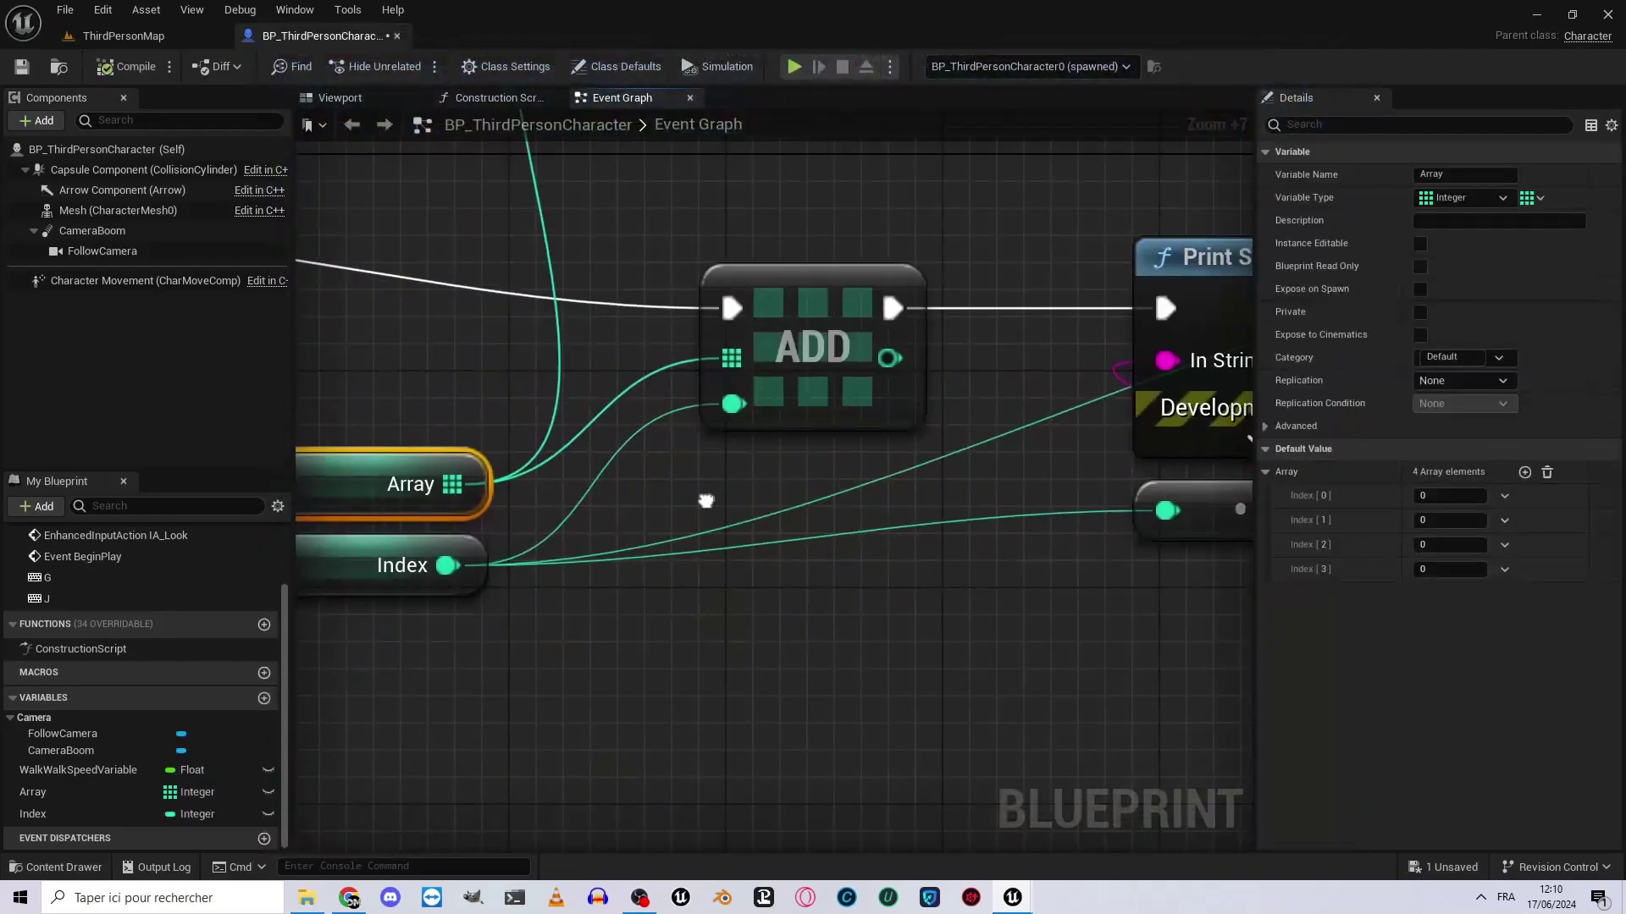
{"action": "left_click", "coordinate": [795, 66]}
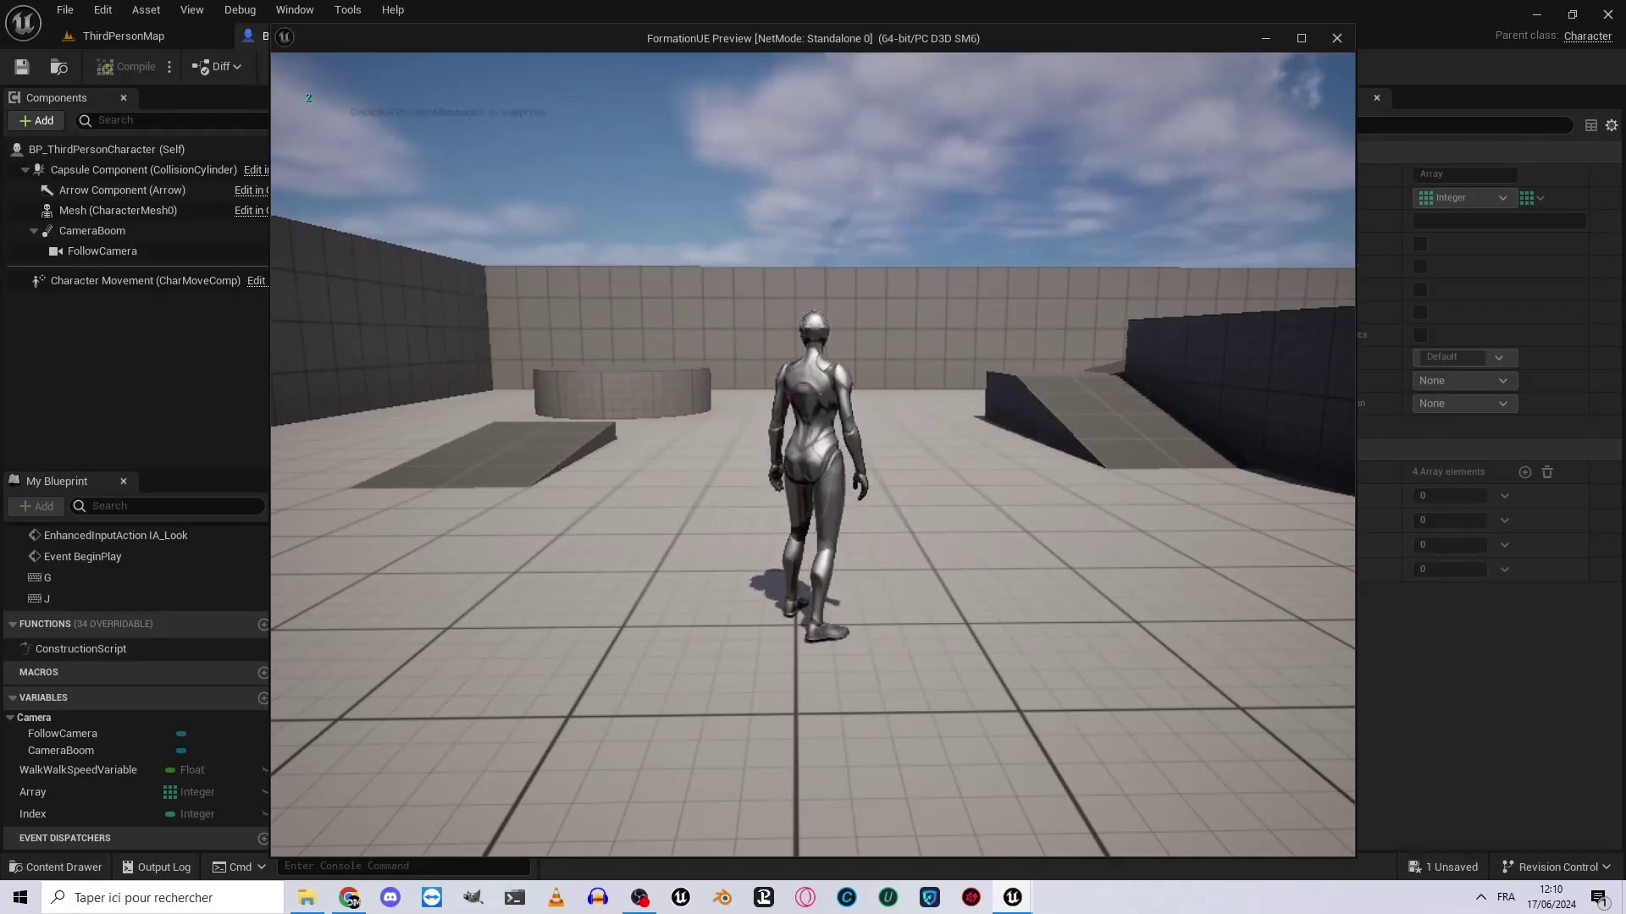
{"action": "key", "text": "Escape"}
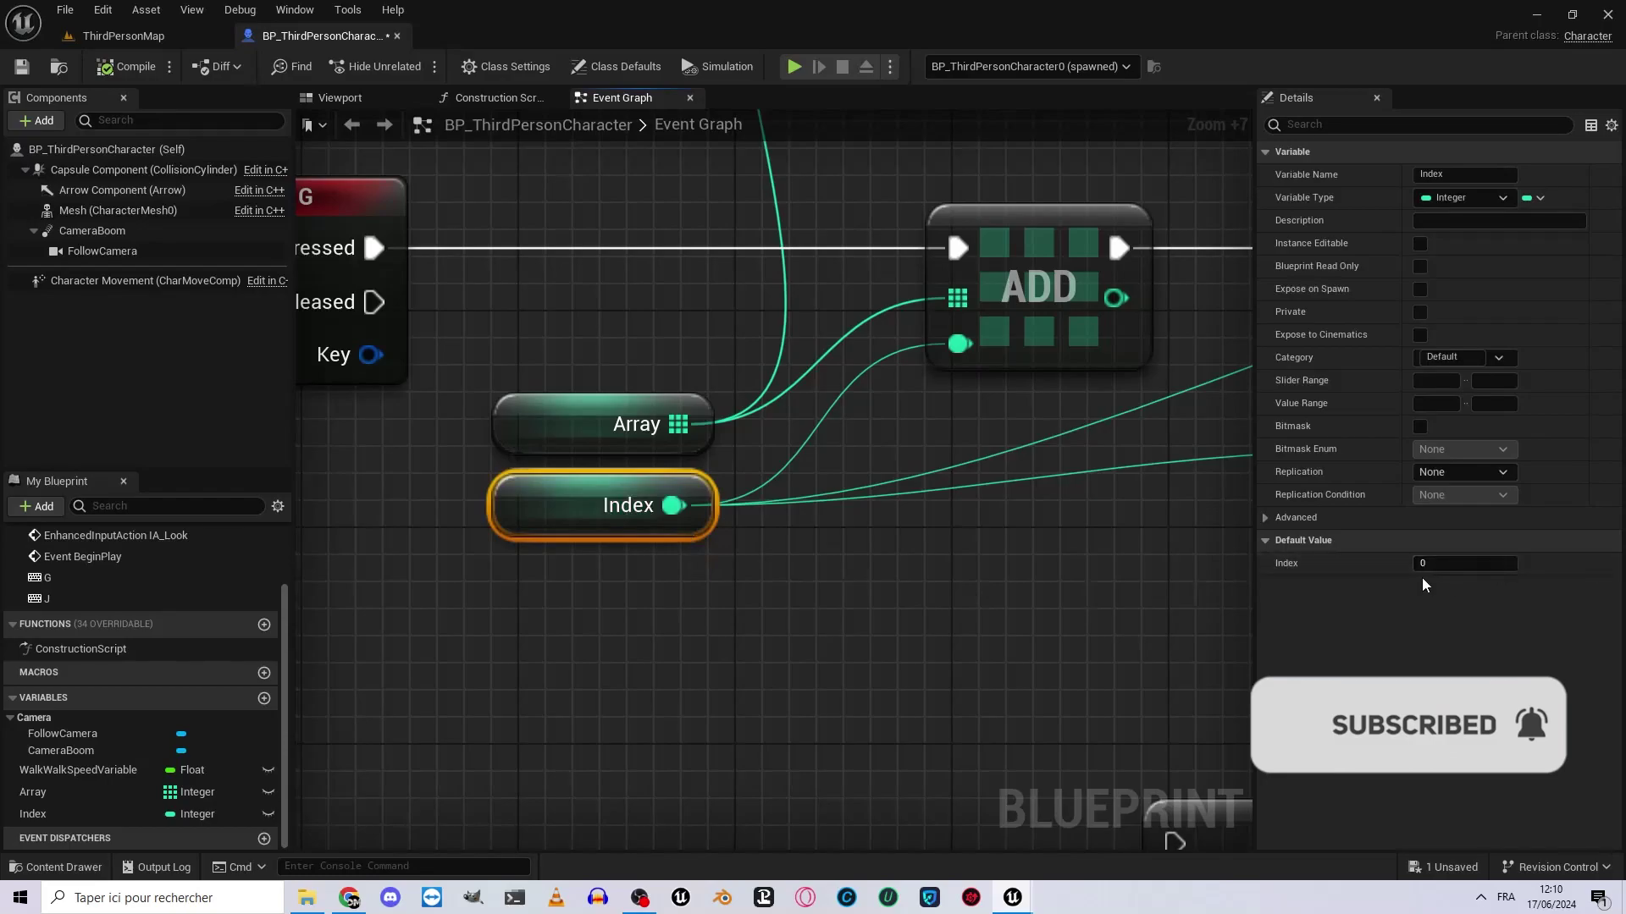
Inspect the ADD, Array, ++ and Index nodes' details.
{"action": "left_click", "coordinate": [1016, 288]}
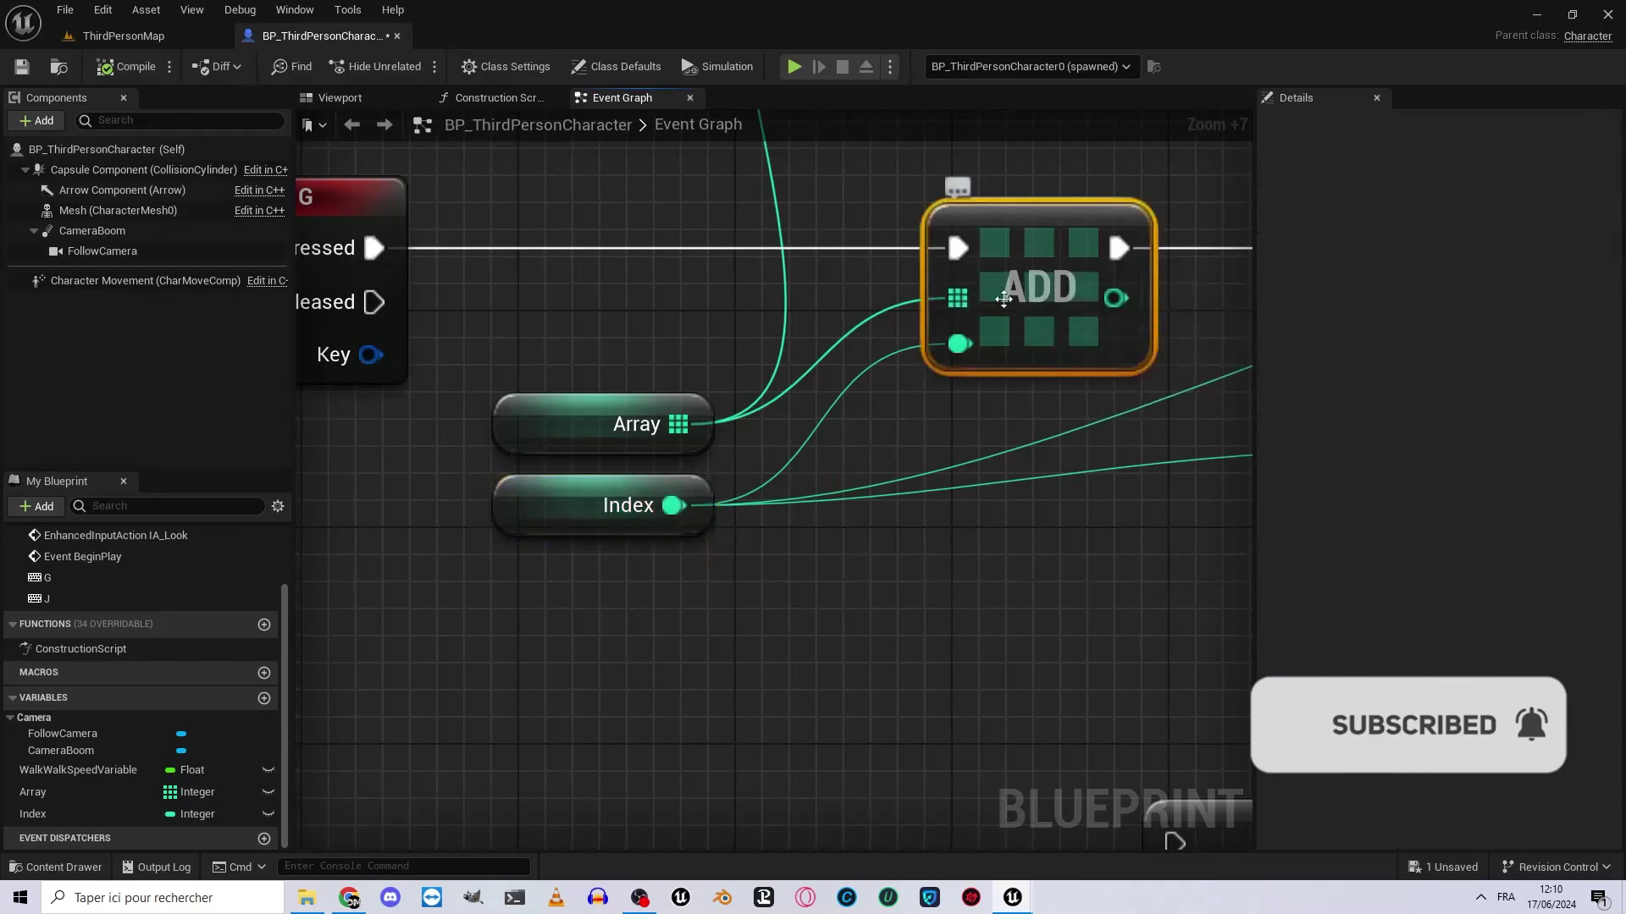
{"action": "left_click", "coordinate": [561, 440]}
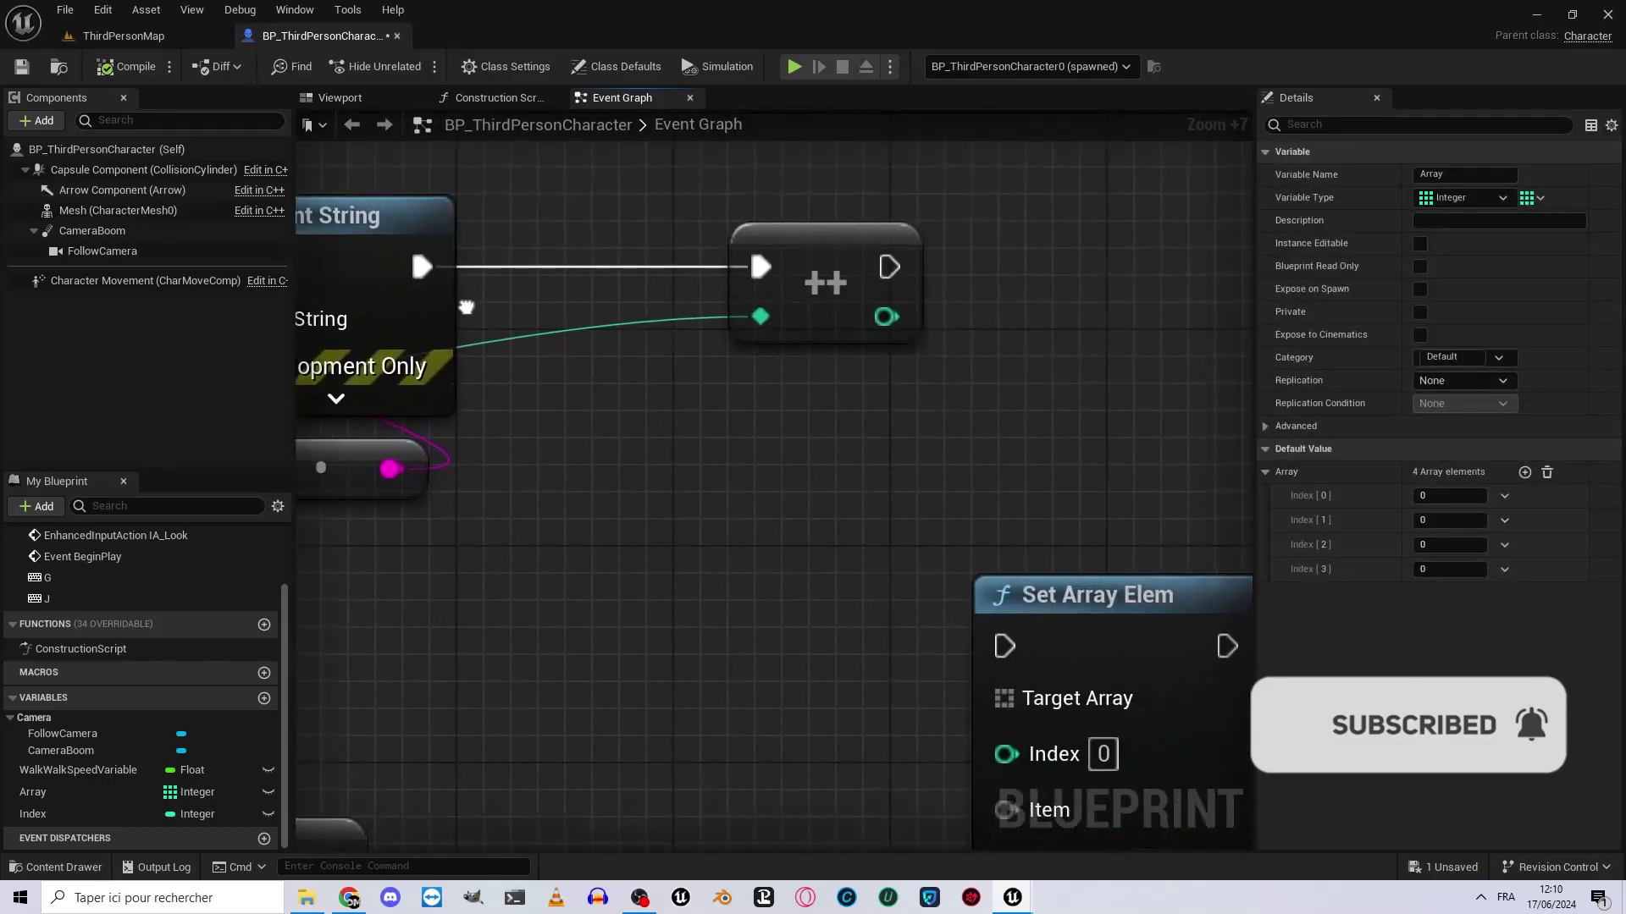
{"action": "left_click", "coordinate": [834, 293]}
{"action": "right_click_drag", "start_coordinate": [677, 372], "coordinate": [1253, 386]}
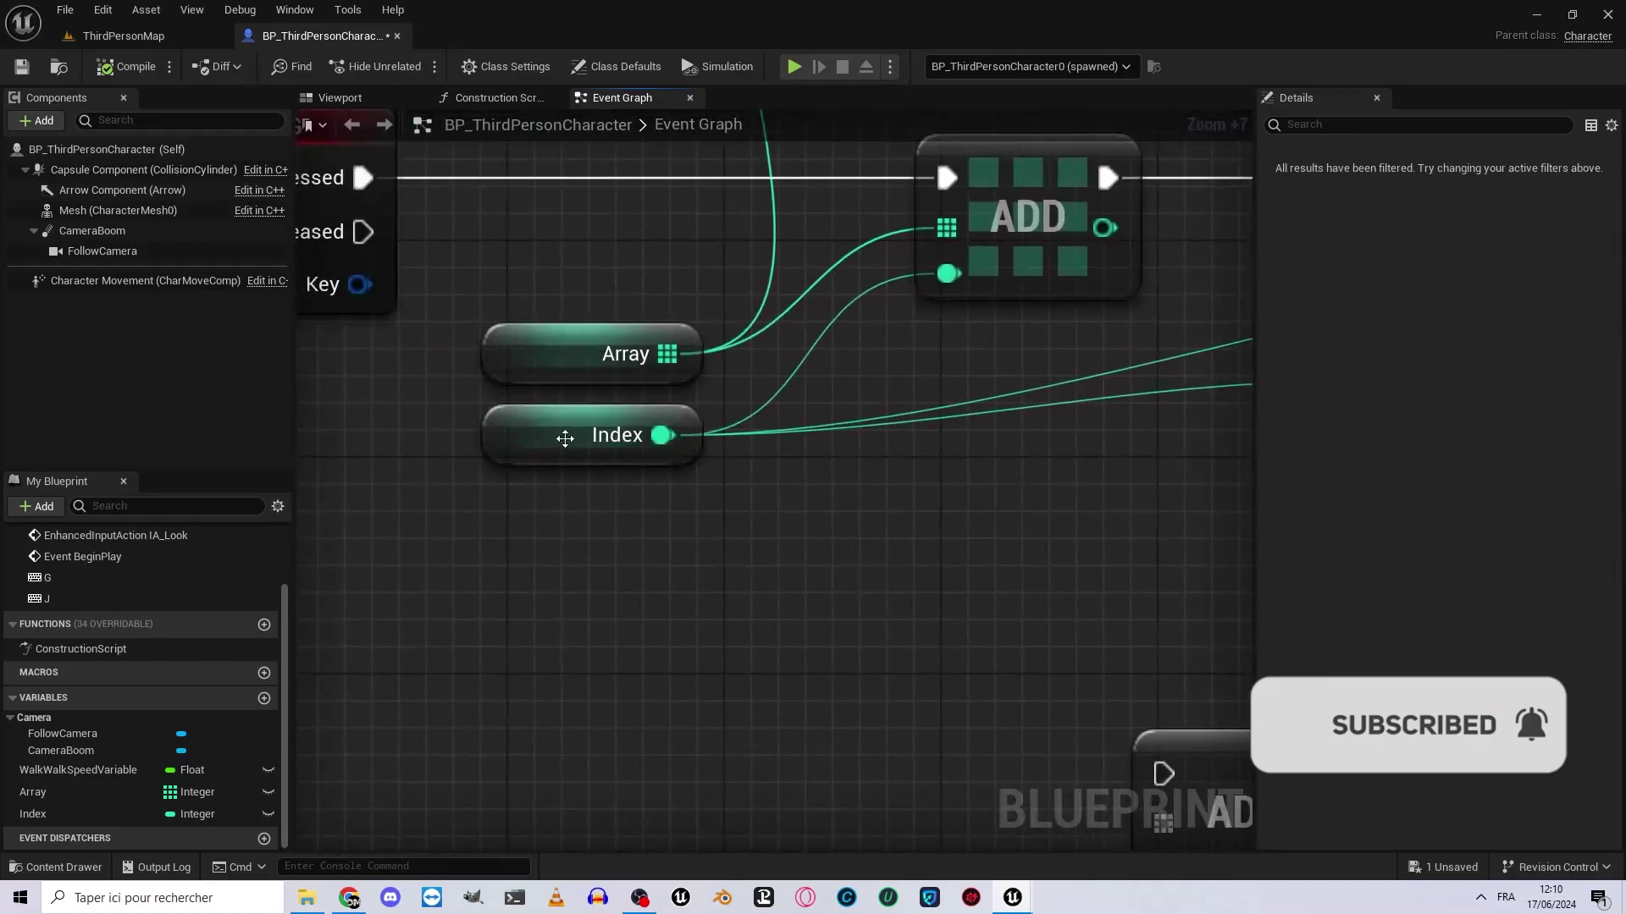
{"action": "left_click", "coordinate": [593, 434]}
Confirm the G key event and recheck the Index and Array defaults.
{"action": "right_click_drag", "start_coordinate": [547, 272], "coordinate": [759, 447]}
{"action": "left_click", "coordinate": [526, 322]}
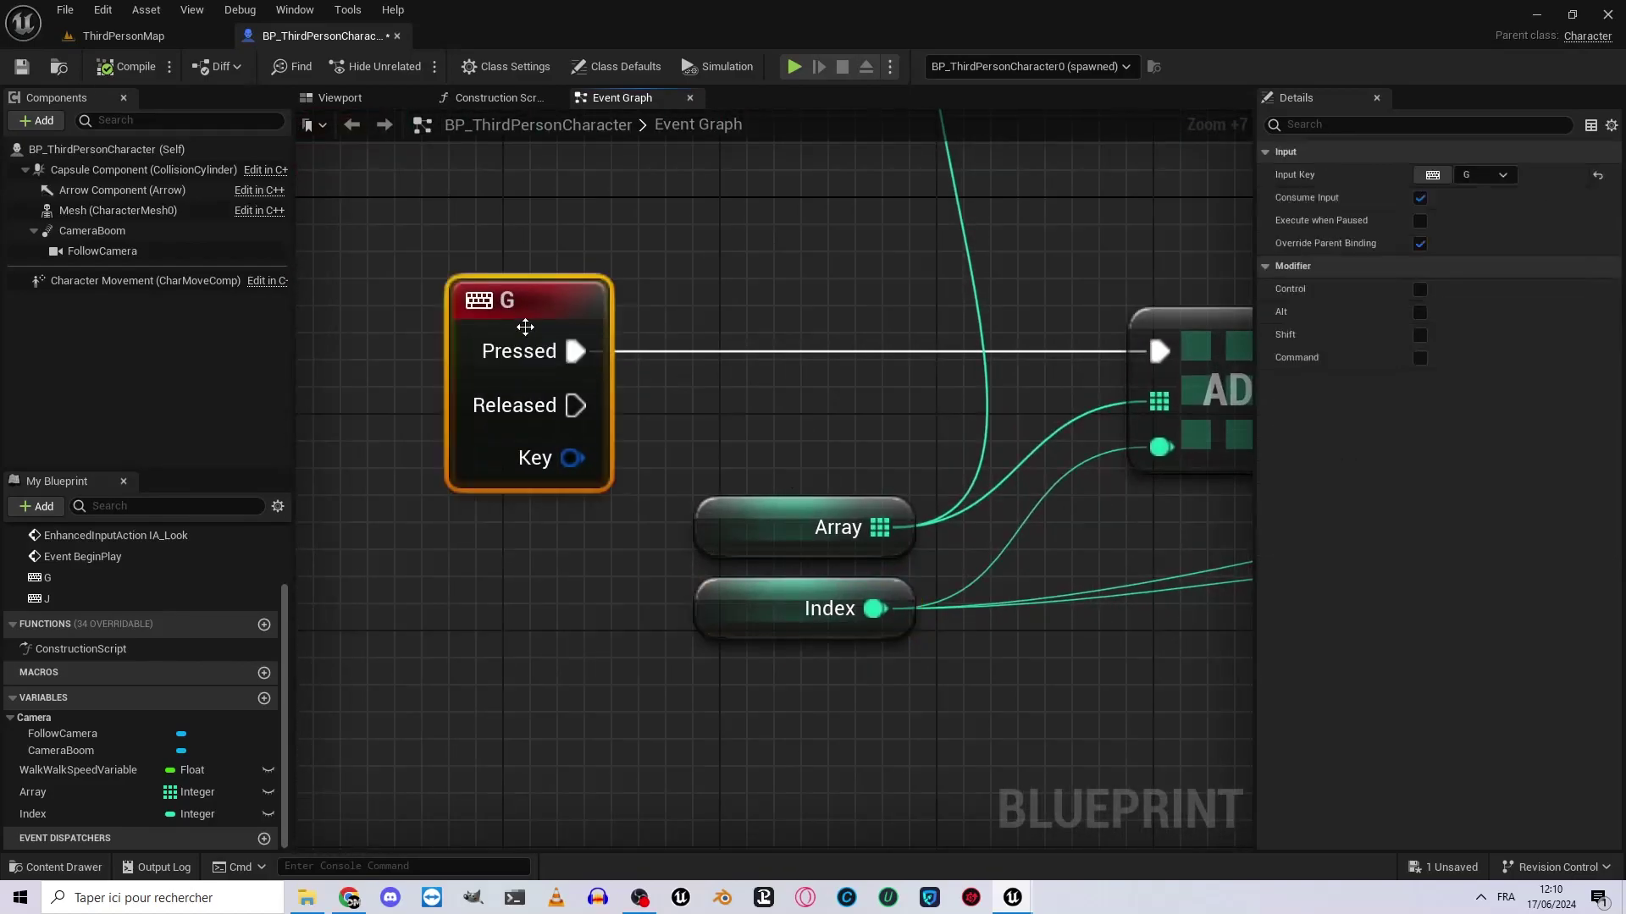
{"action": "right_click_drag", "start_coordinate": [764, 626], "coordinate": [558, 471]}
{"action": "left_click", "coordinate": [558, 471]}
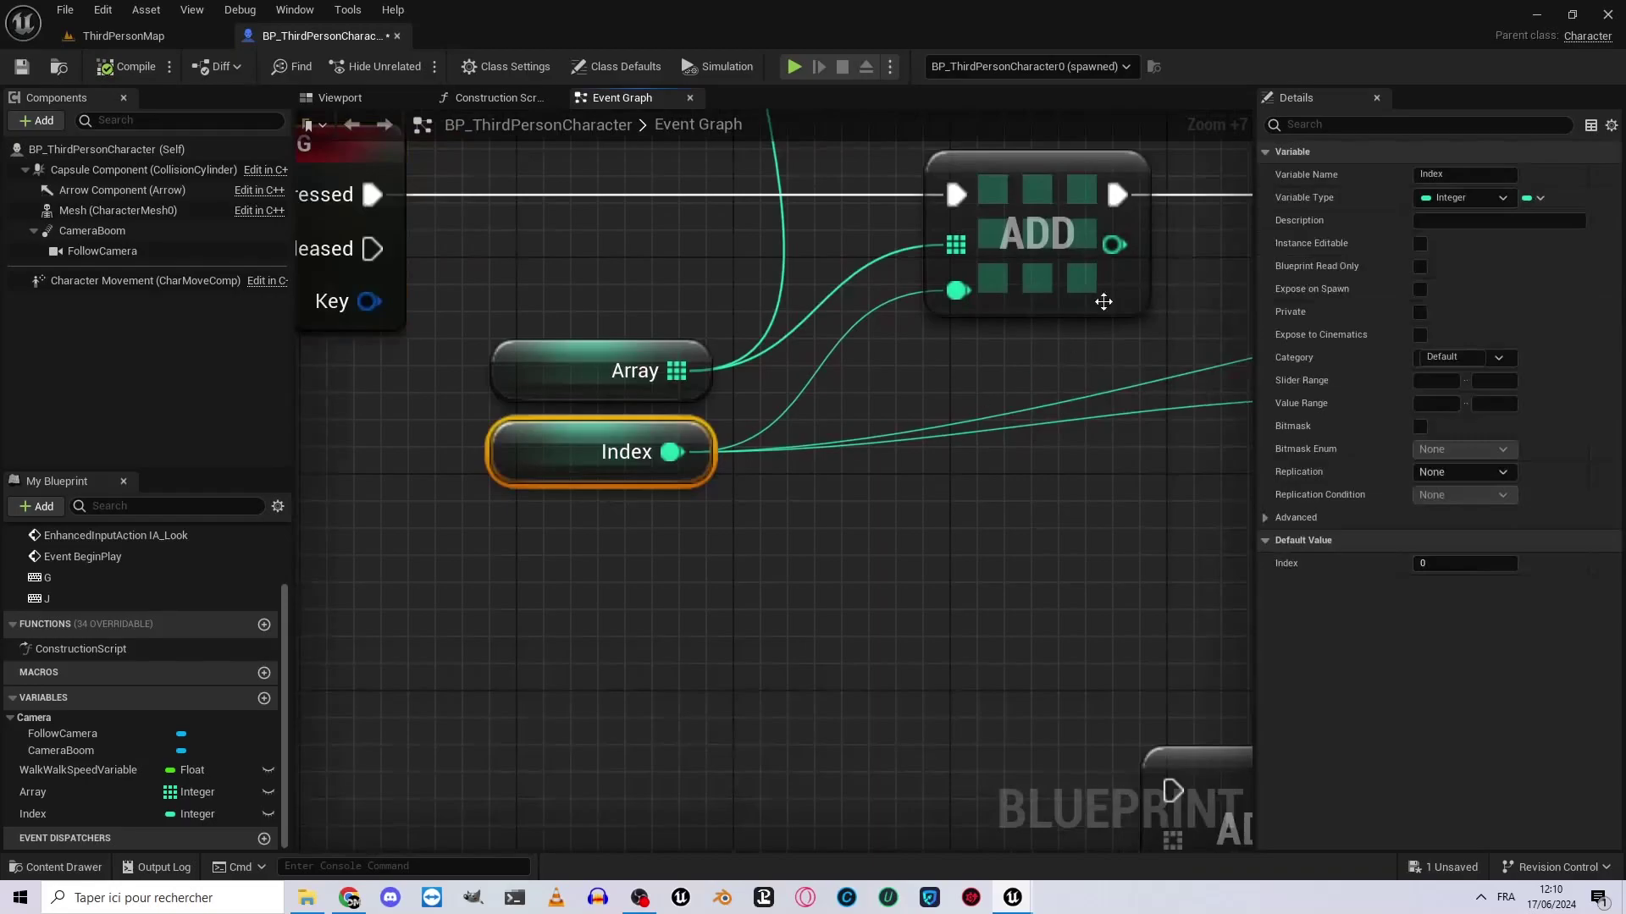
{"action": "left_click", "coordinate": [571, 395]}
{"action": "right_click_drag", "start_coordinate": [921, 293], "coordinate": [794, 292]}
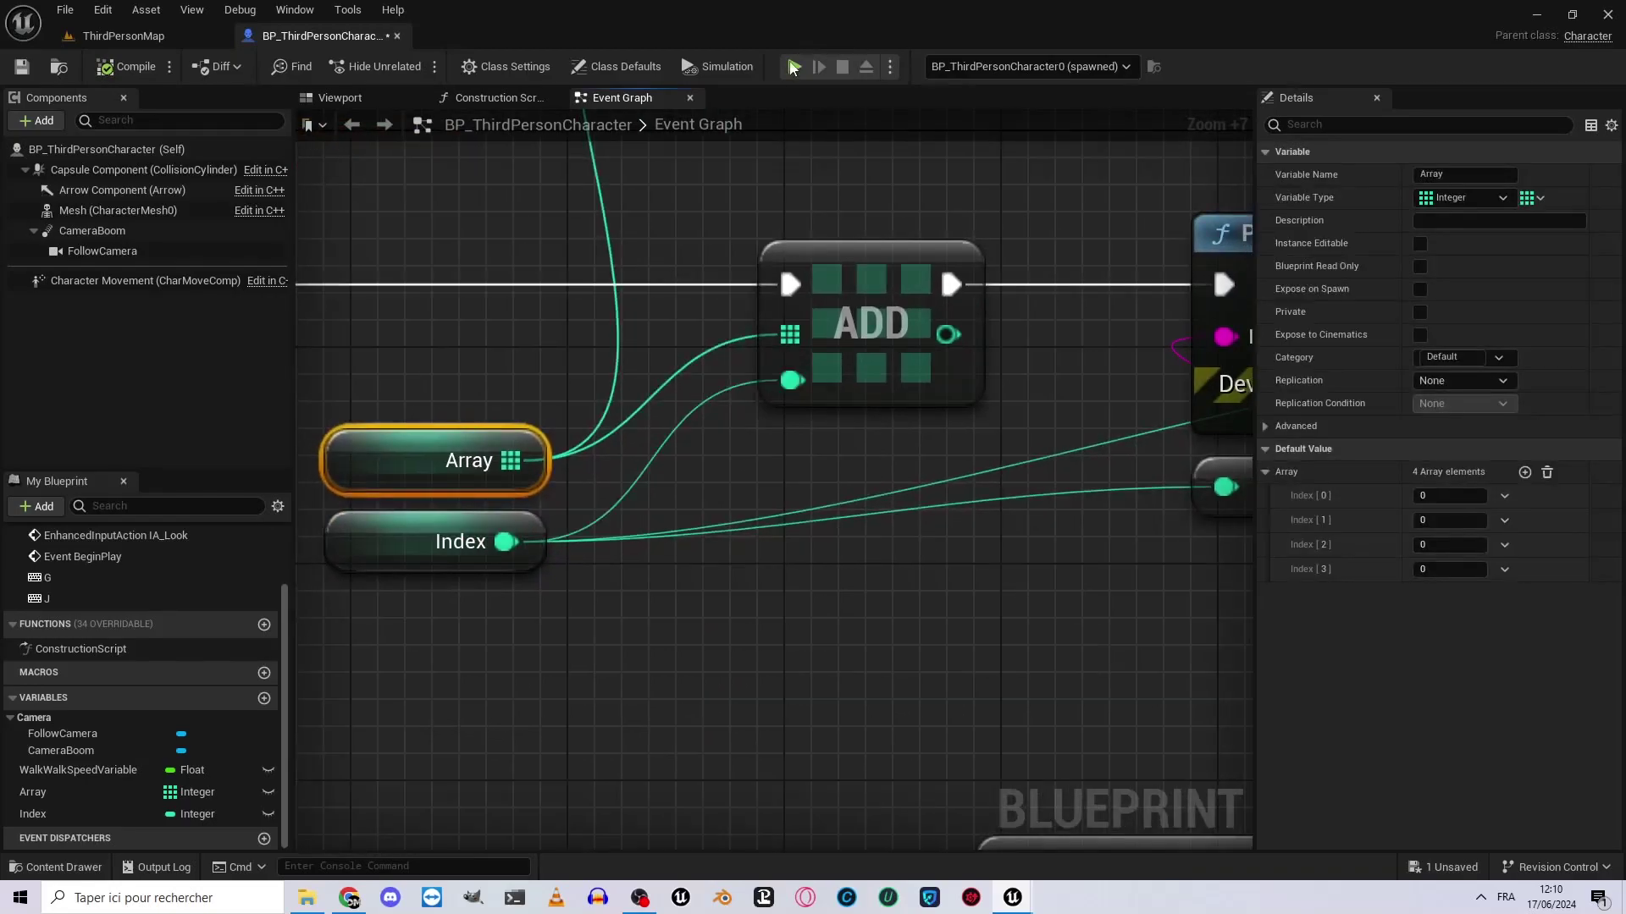
Preview the game with Alt+P, press G to add and print values, then stop.
{"action": "key", "text": "alt+p"}
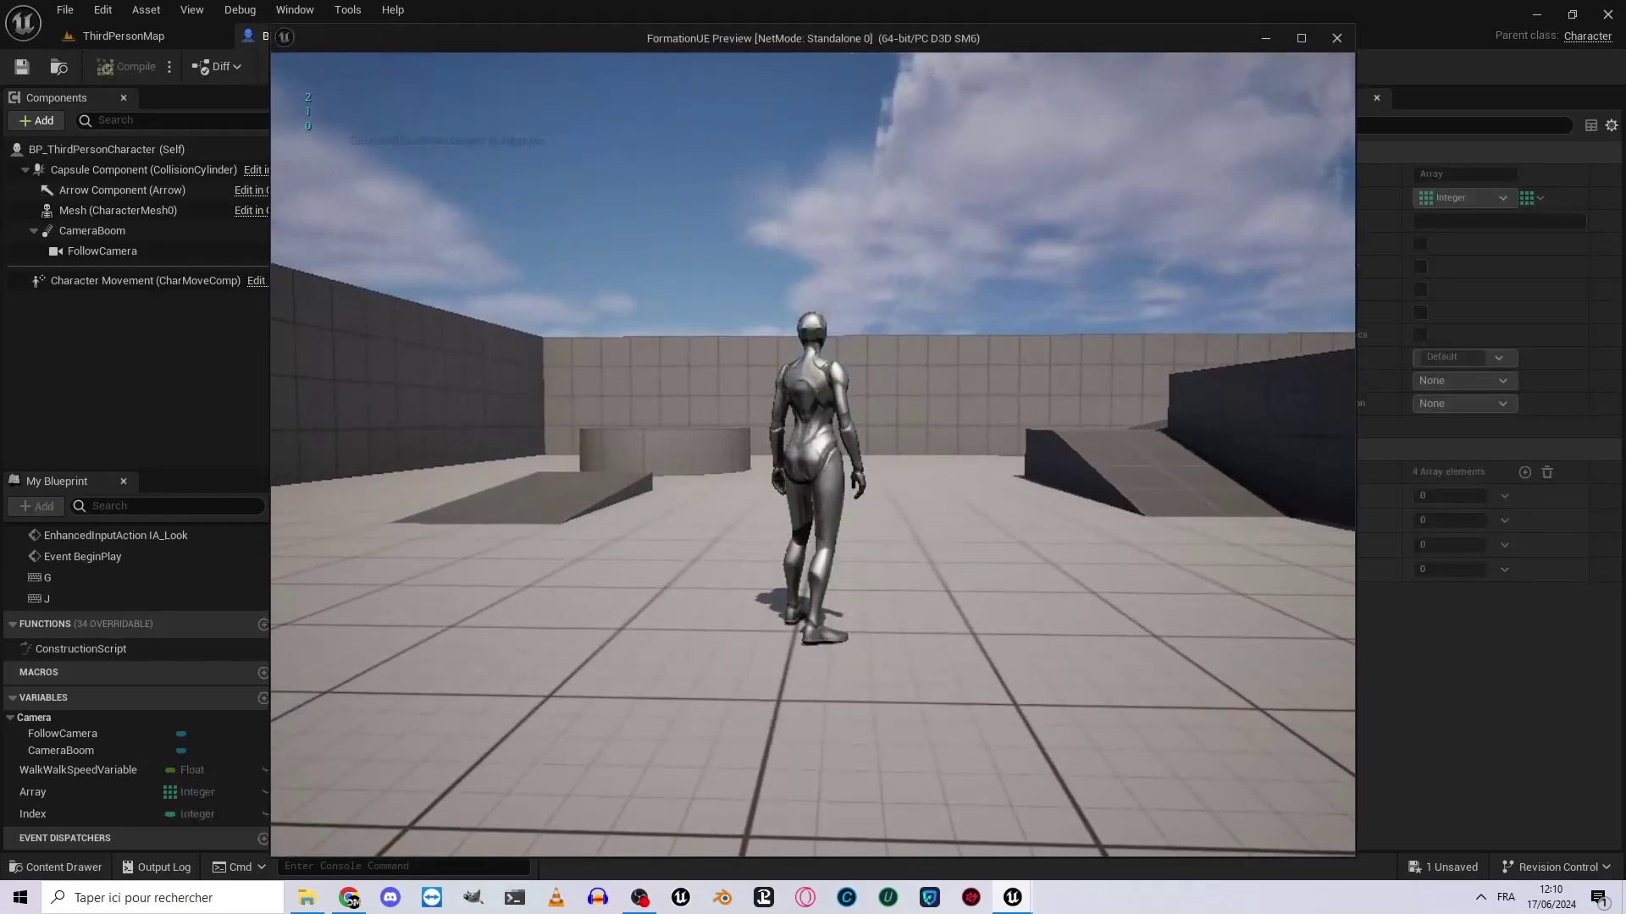
{"action": "key", "text": "g"}
{"action": "key", "text": "g"}
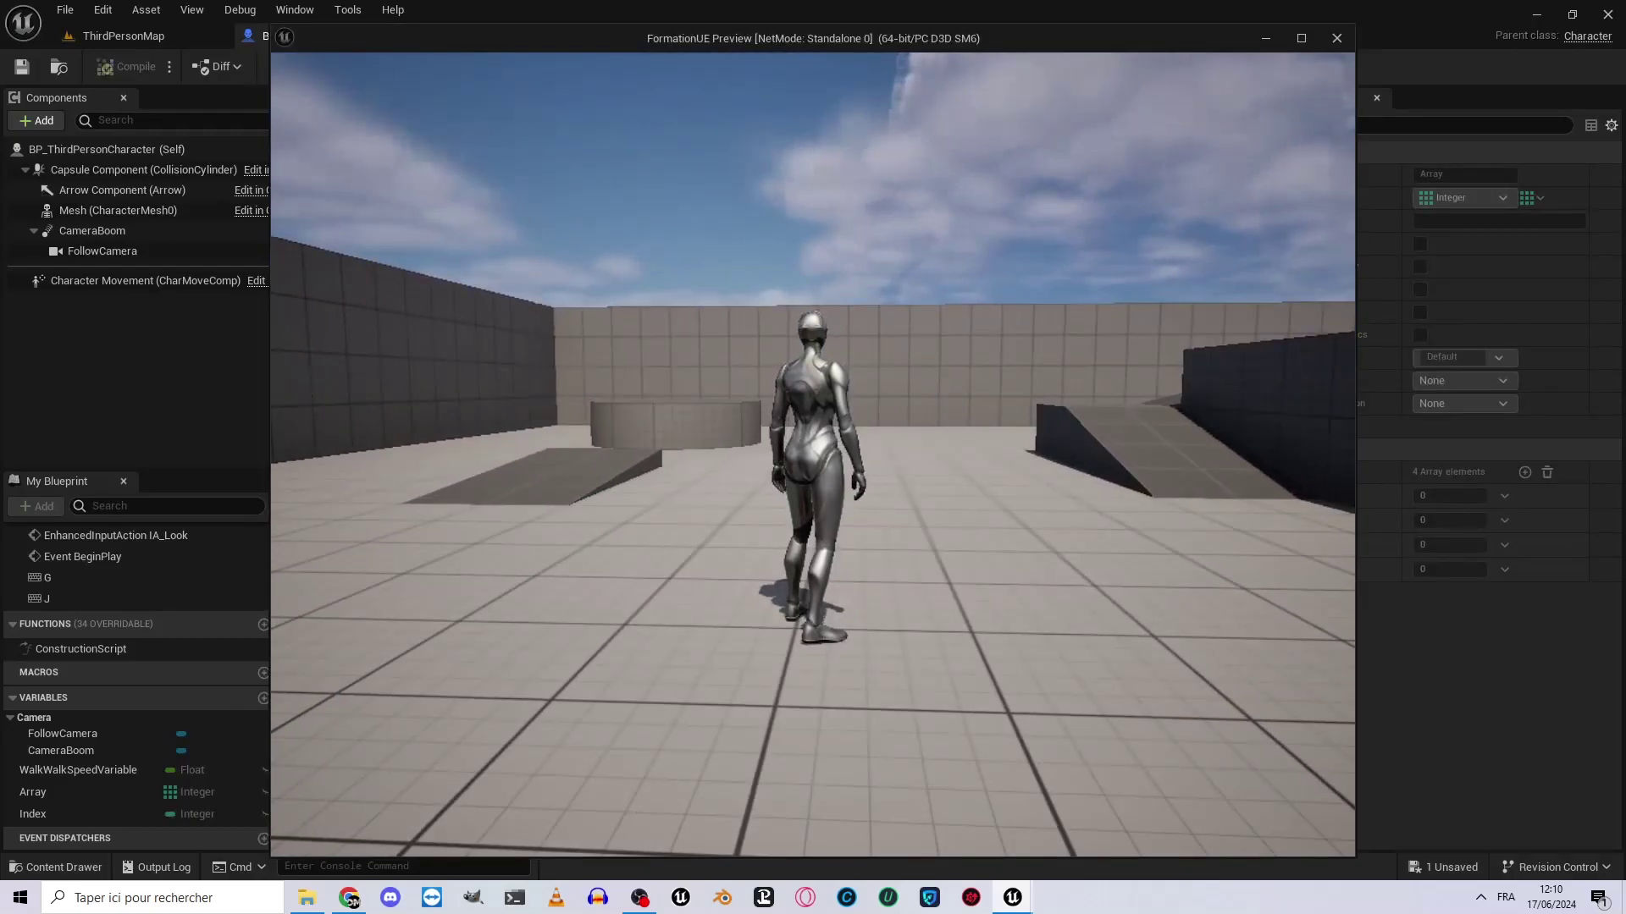
{"action": "key", "text": "Escape"}
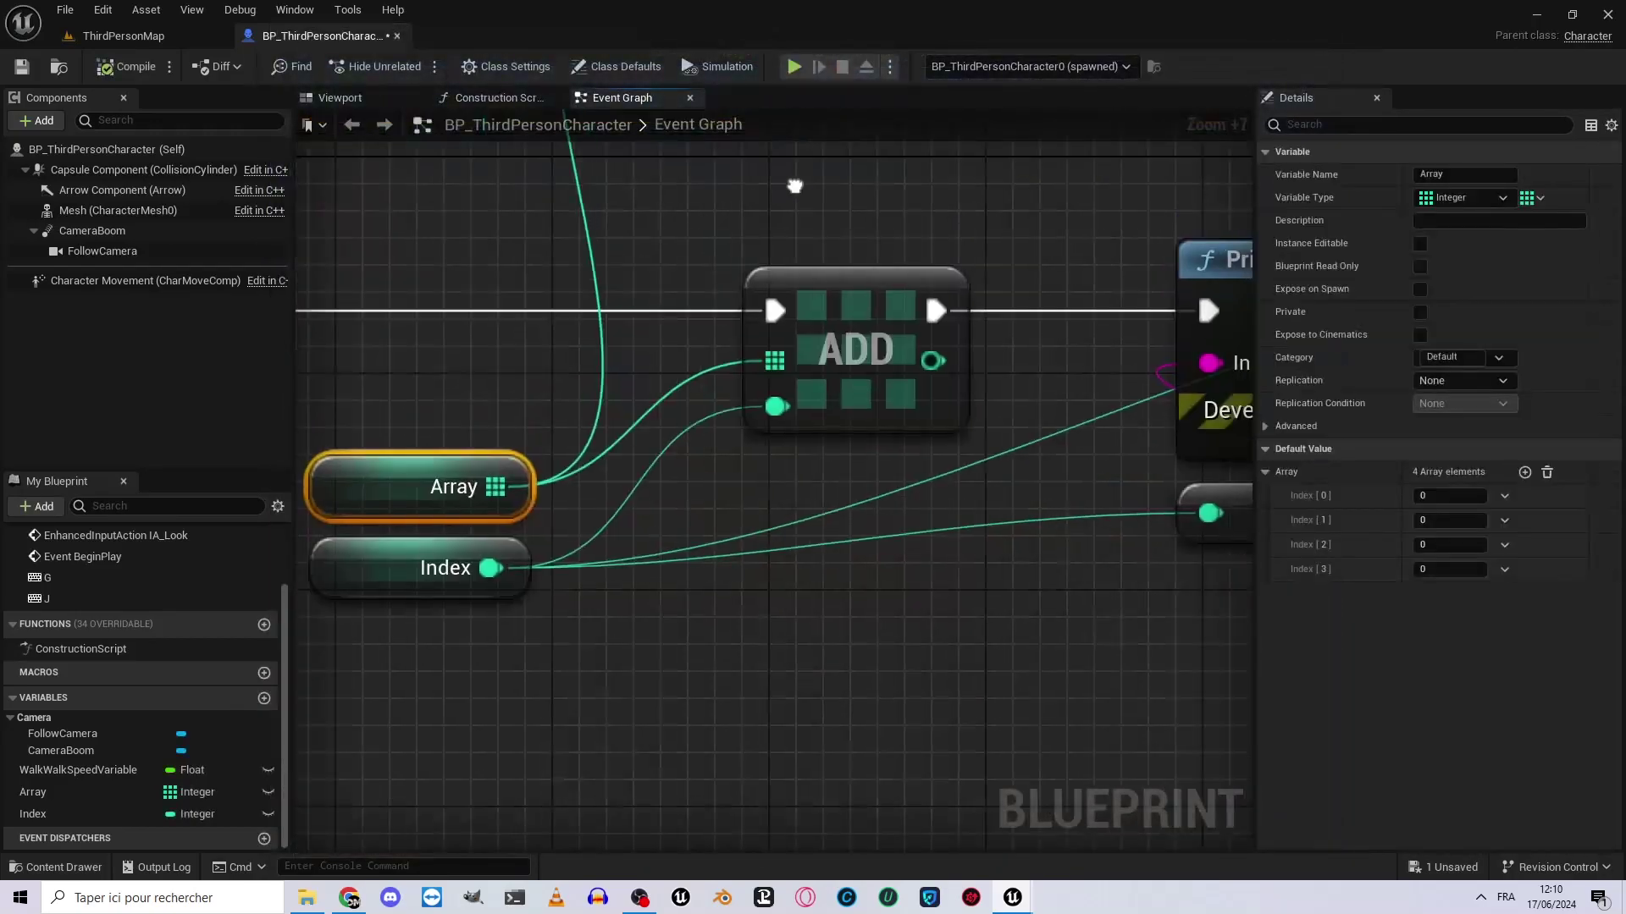
{"action": "mouse_move", "coordinate": [1097, 352]}
{"action": "right_mouse_down"}
{"action": "mouse_move", "coordinate": [822, 405]}
{"action": "mouse_move", "coordinate": [1228, 337]}
{"action": "right_mouse_up"}
{"action": "scroll", "coordinate": [870, 373], "scroll_direction": "down", "scroll_amount": 3}
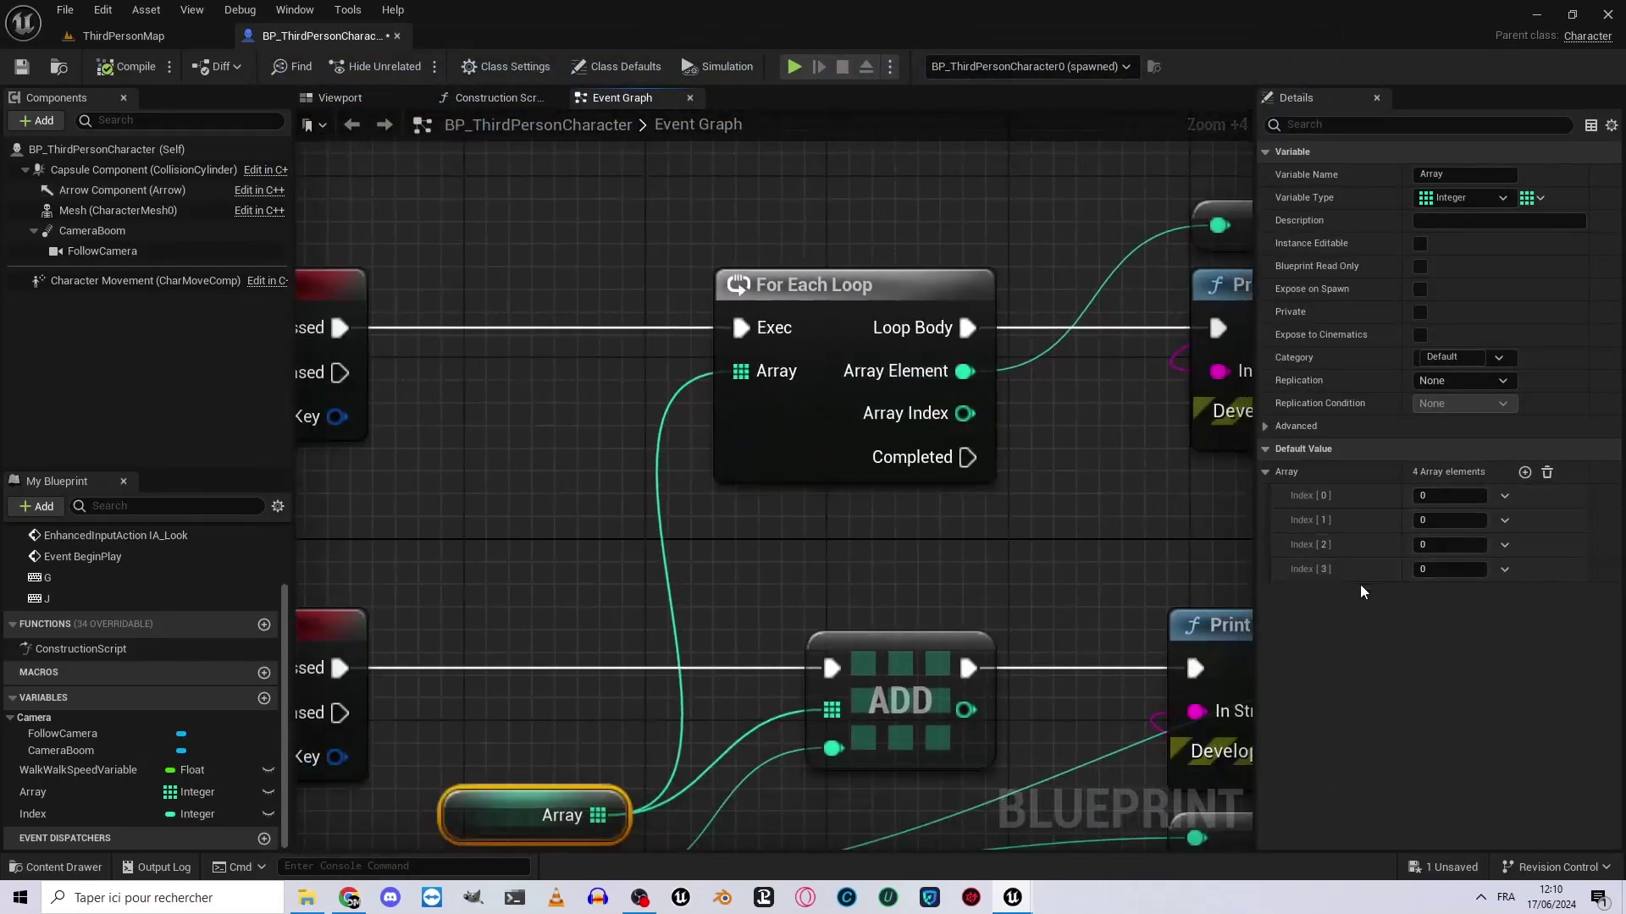
Clear Array's default elements, then play and press G three times and J to print 0–14.
{"action": "left_click", "coordinate": [1555, 472]}
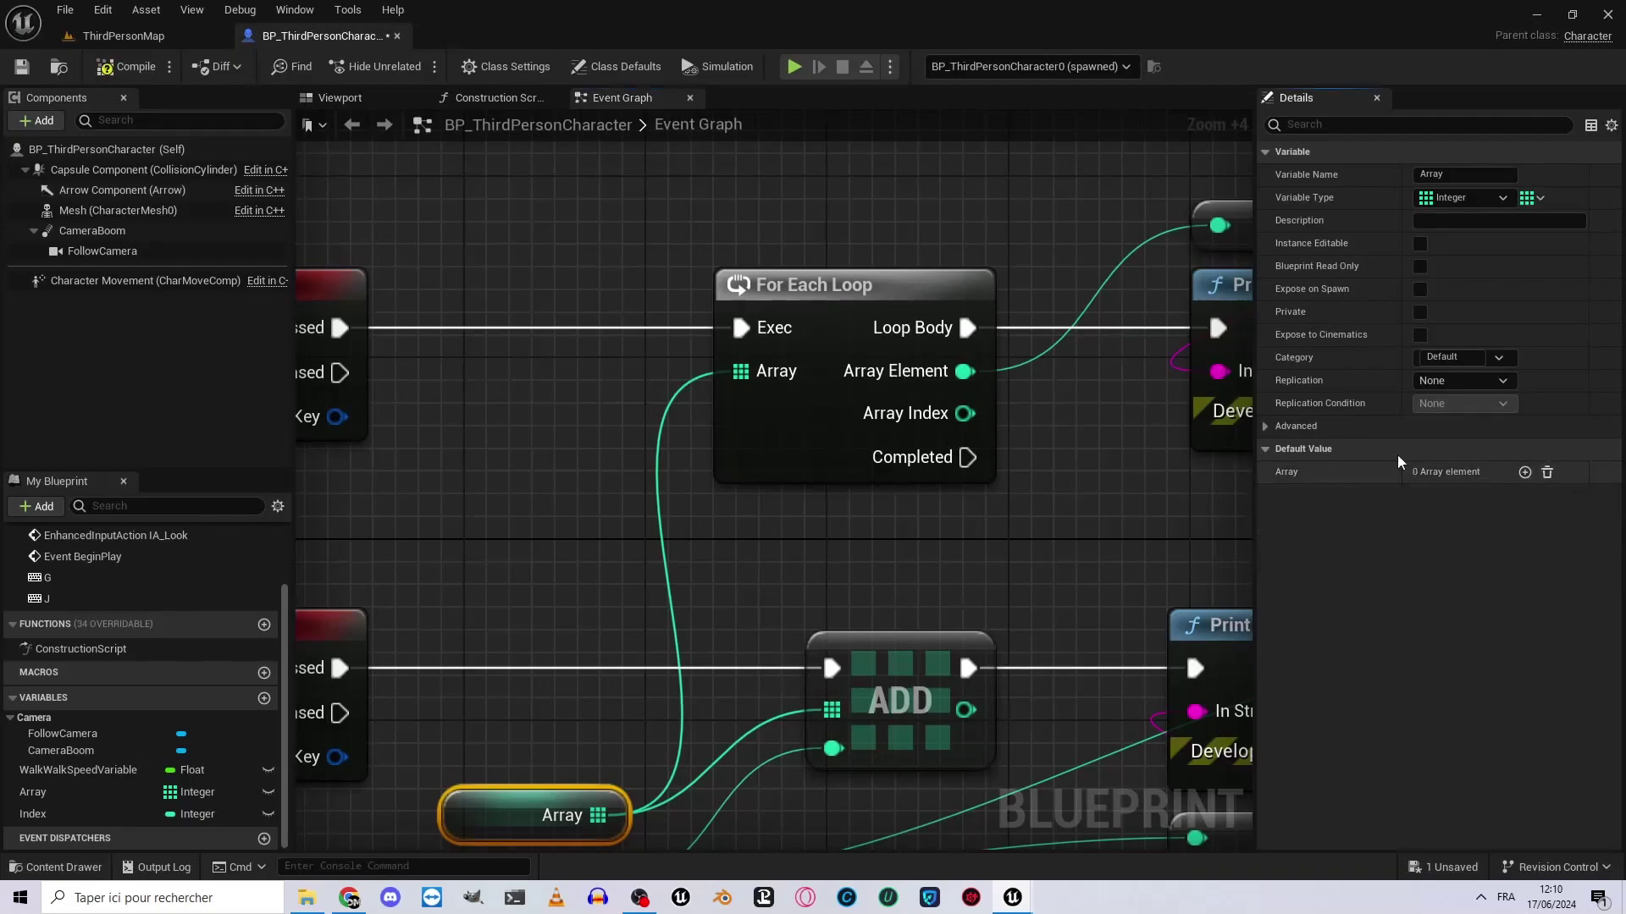
{"action": "left_click", "coordinate": [794, 66]}
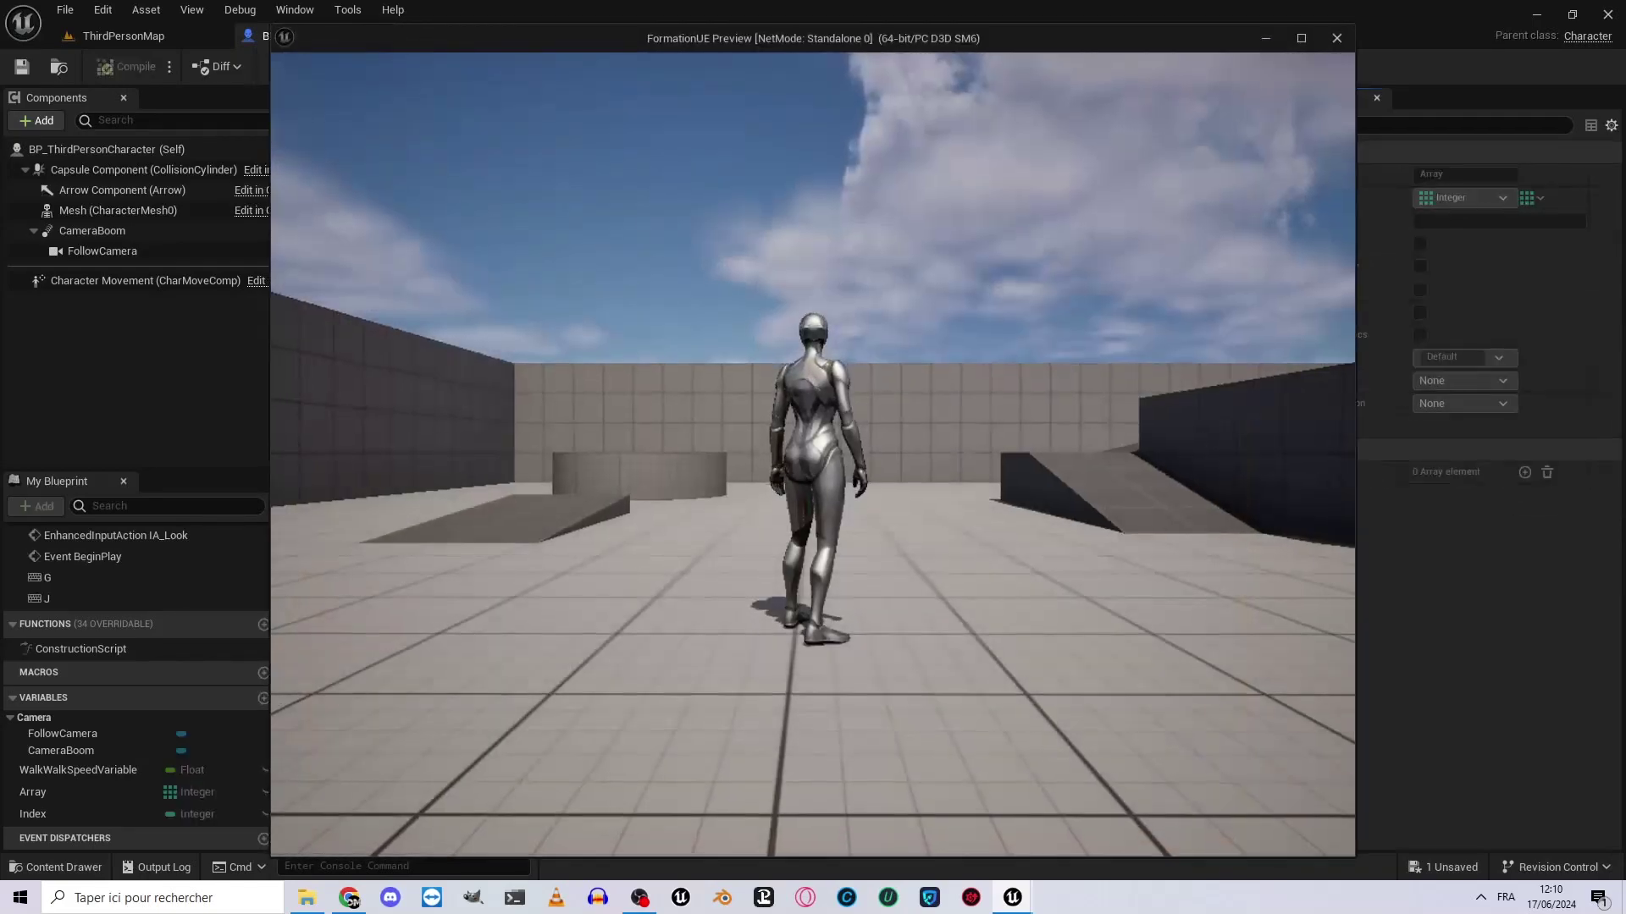
{"action": "key", "text": "g"}
{"action": "key", "text": "g"}
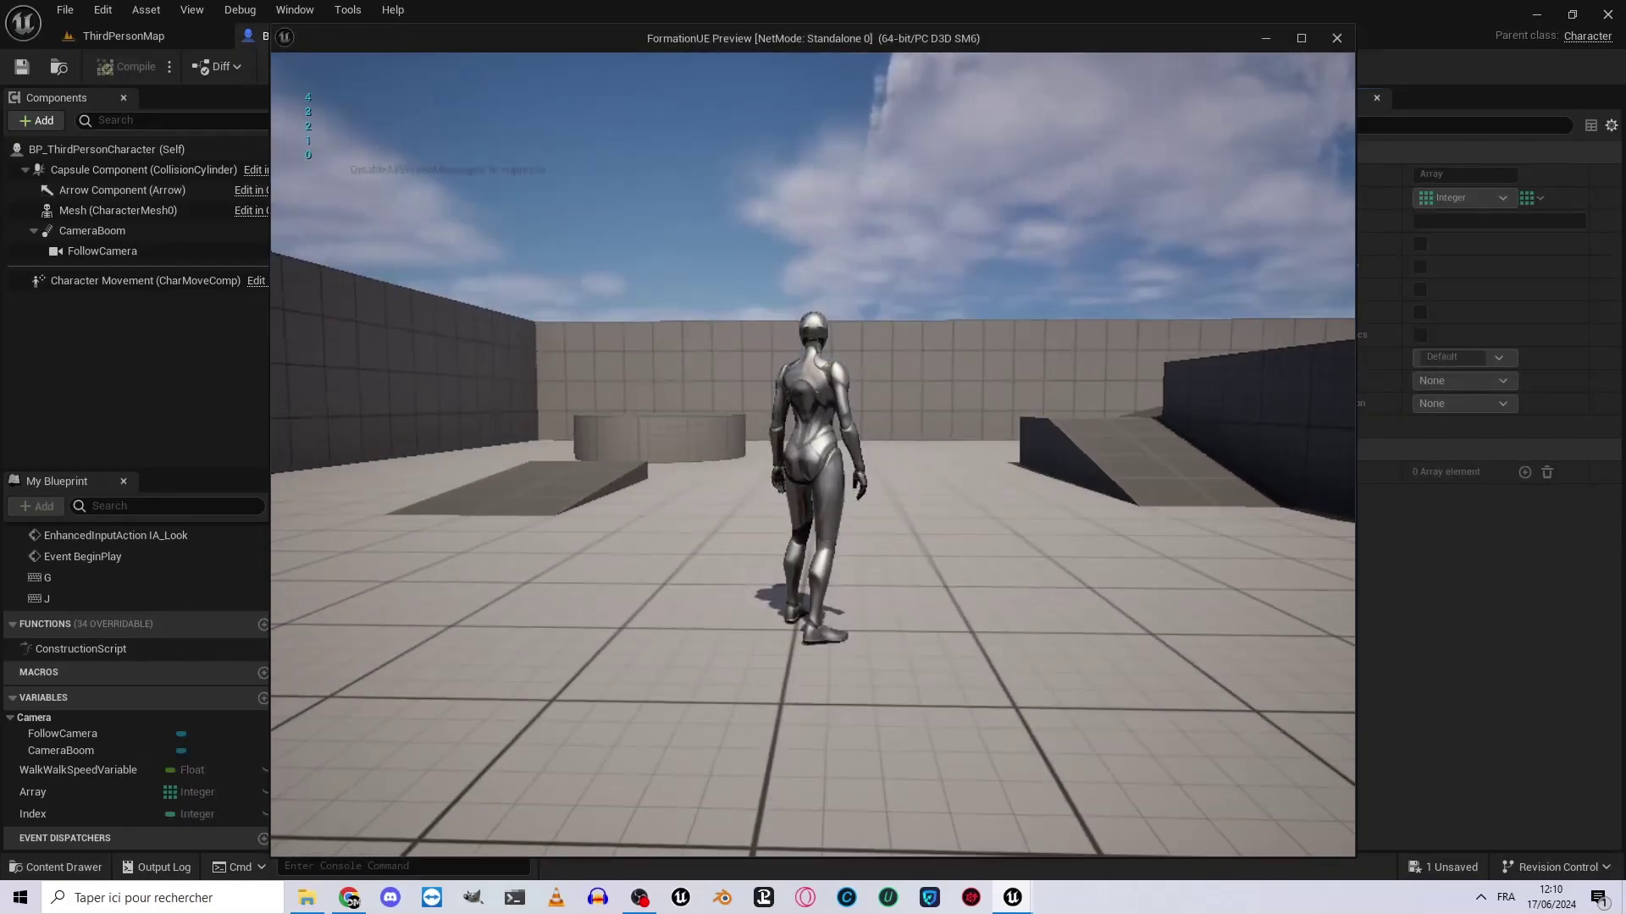
{"action": "key", "text": "g"}
{"action": "key", "text": "g"}
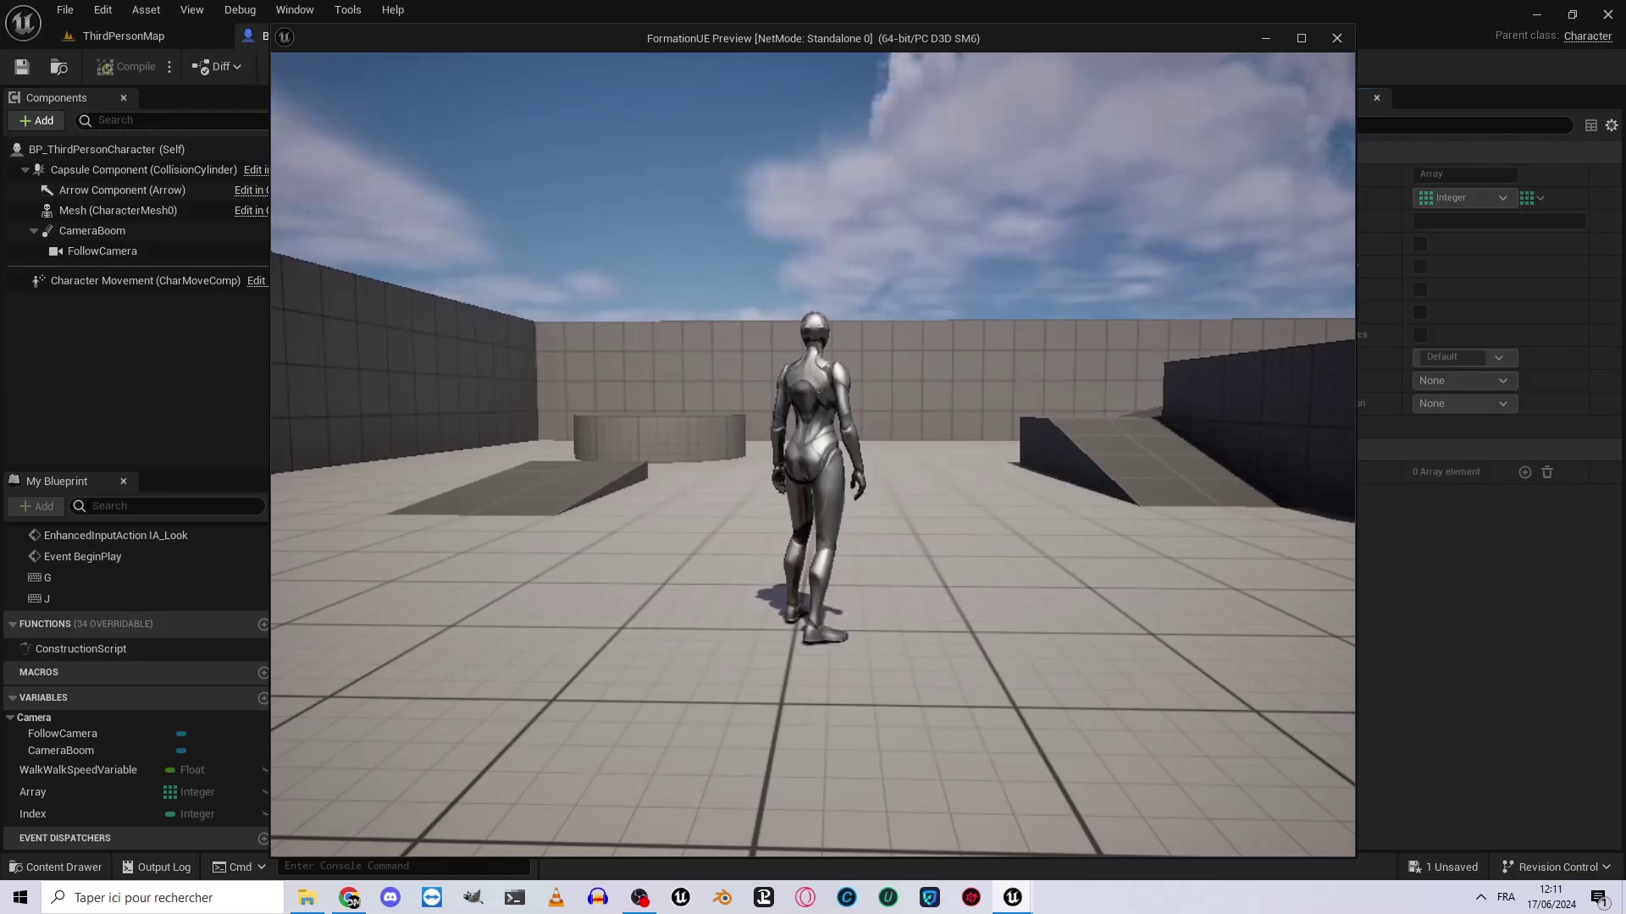
{"action": "key", "text": "g"}
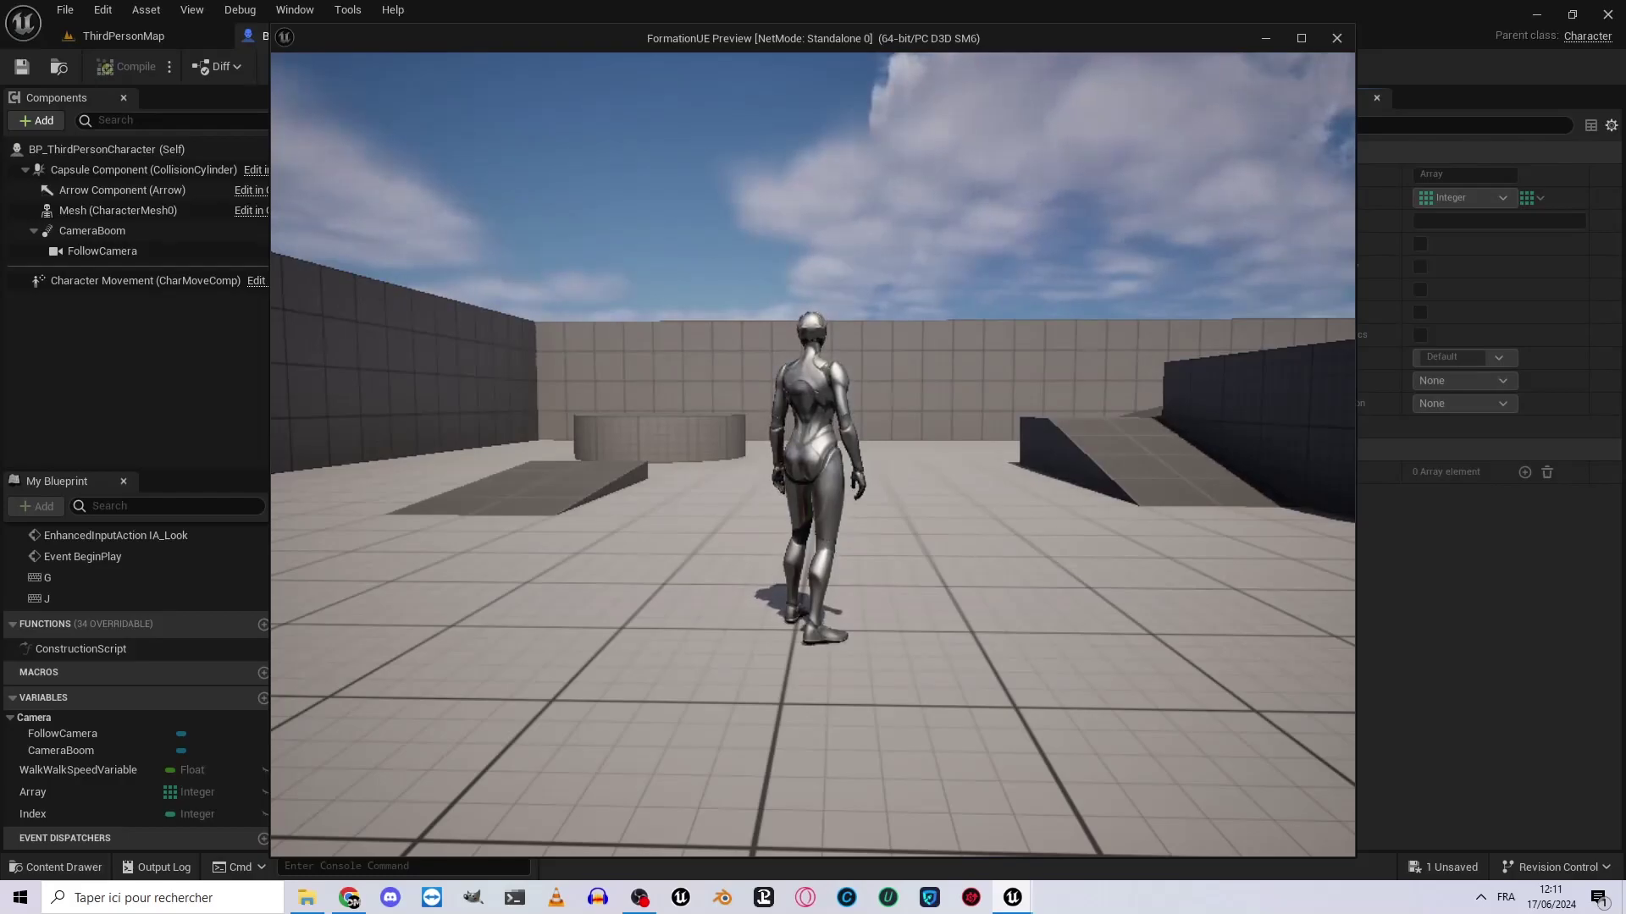
{"action": "key", "text": "j"}
{"action": "key", "text": "j"}
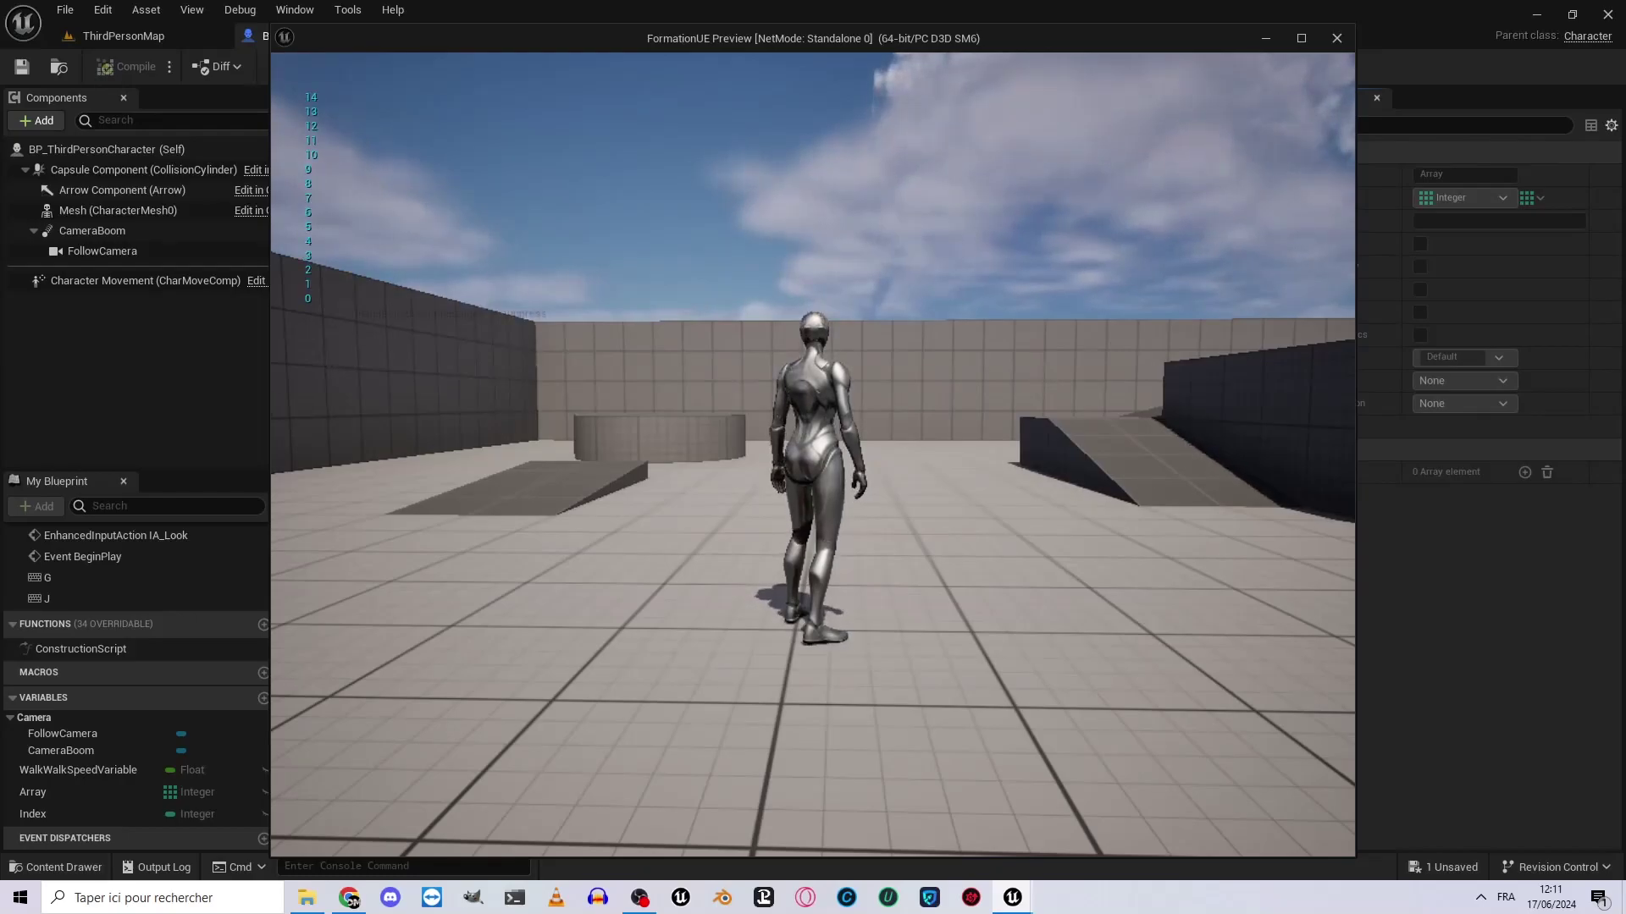
{"action": "key", "text": "Escape"}
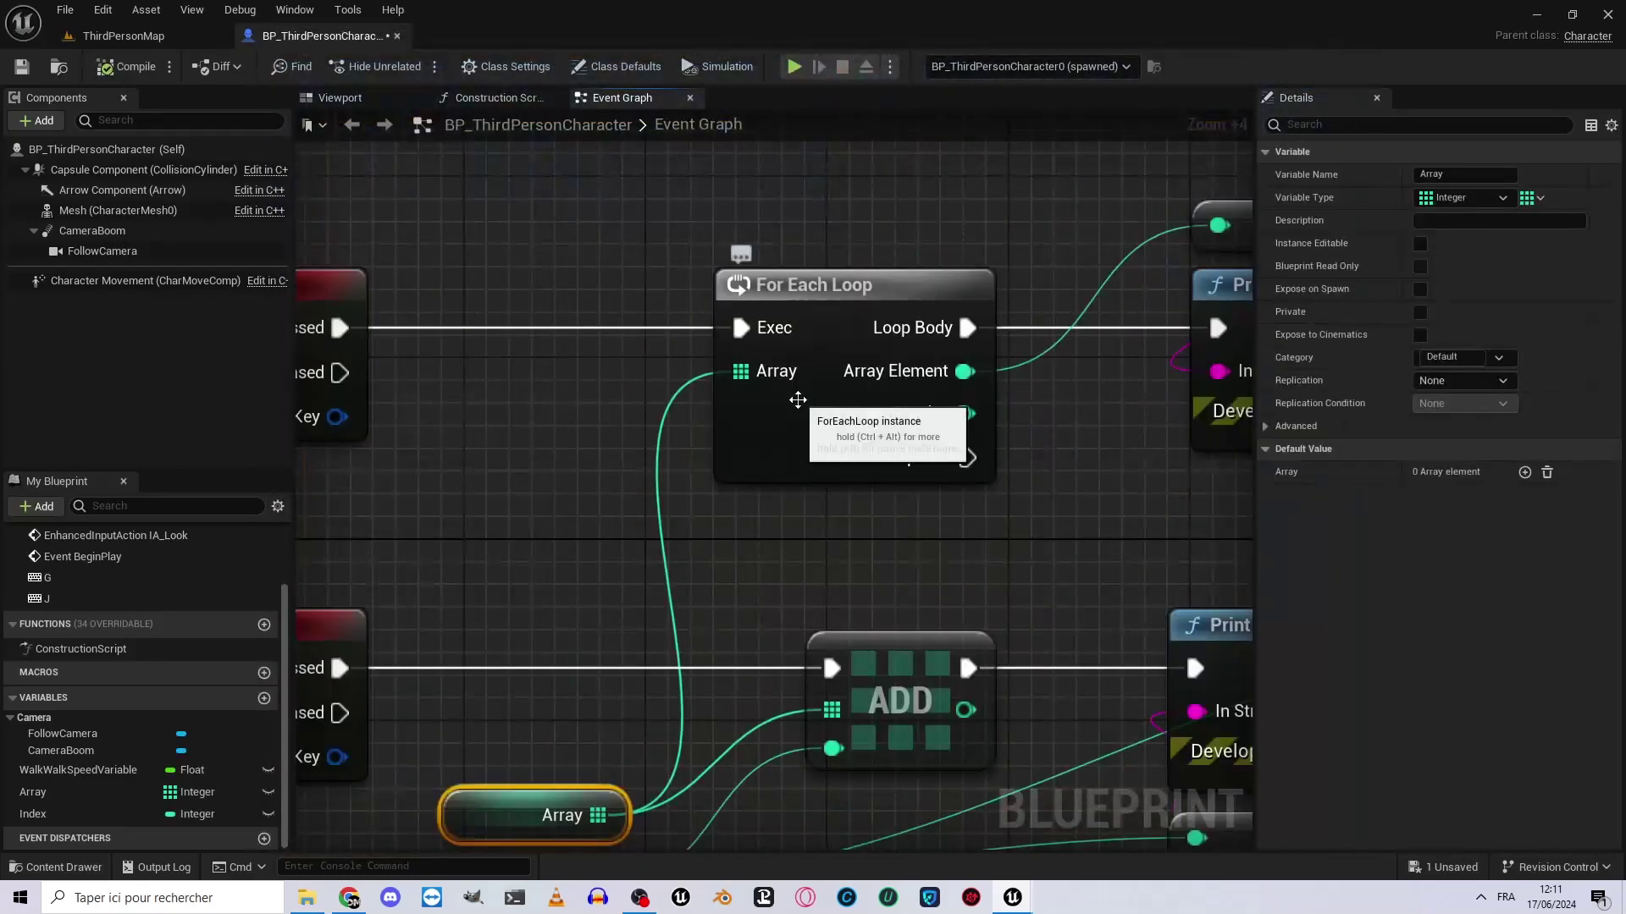
Break the Index link on the ADD node and set its item value to 10.
{"action": "scroll", "coordinate": [823, 499], "scroll_direction": "down", "scroll_amount": 3}
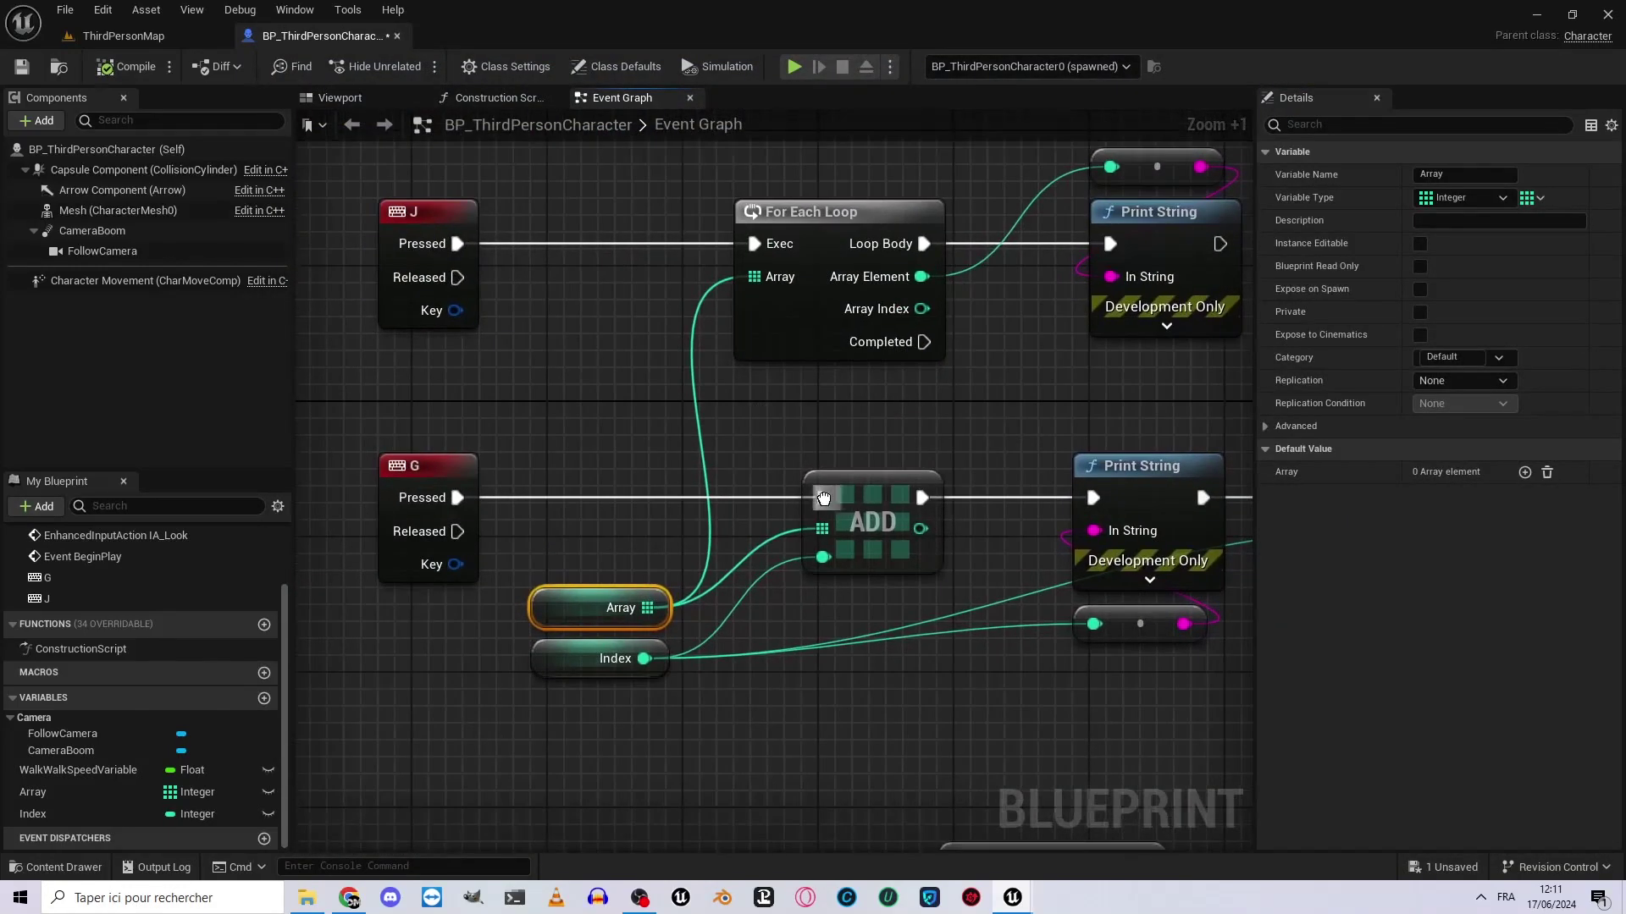
{"action": "scroll", "coordinate": [823, 499], "scroll_direction": "up", "scroll_amount": 3}
{"action": "left_click", "coordinate": [897, 593]}
{"action": "scroll", "coordinate": [632, 552], "scroll_direction": "up", "scroll_amount": 3}
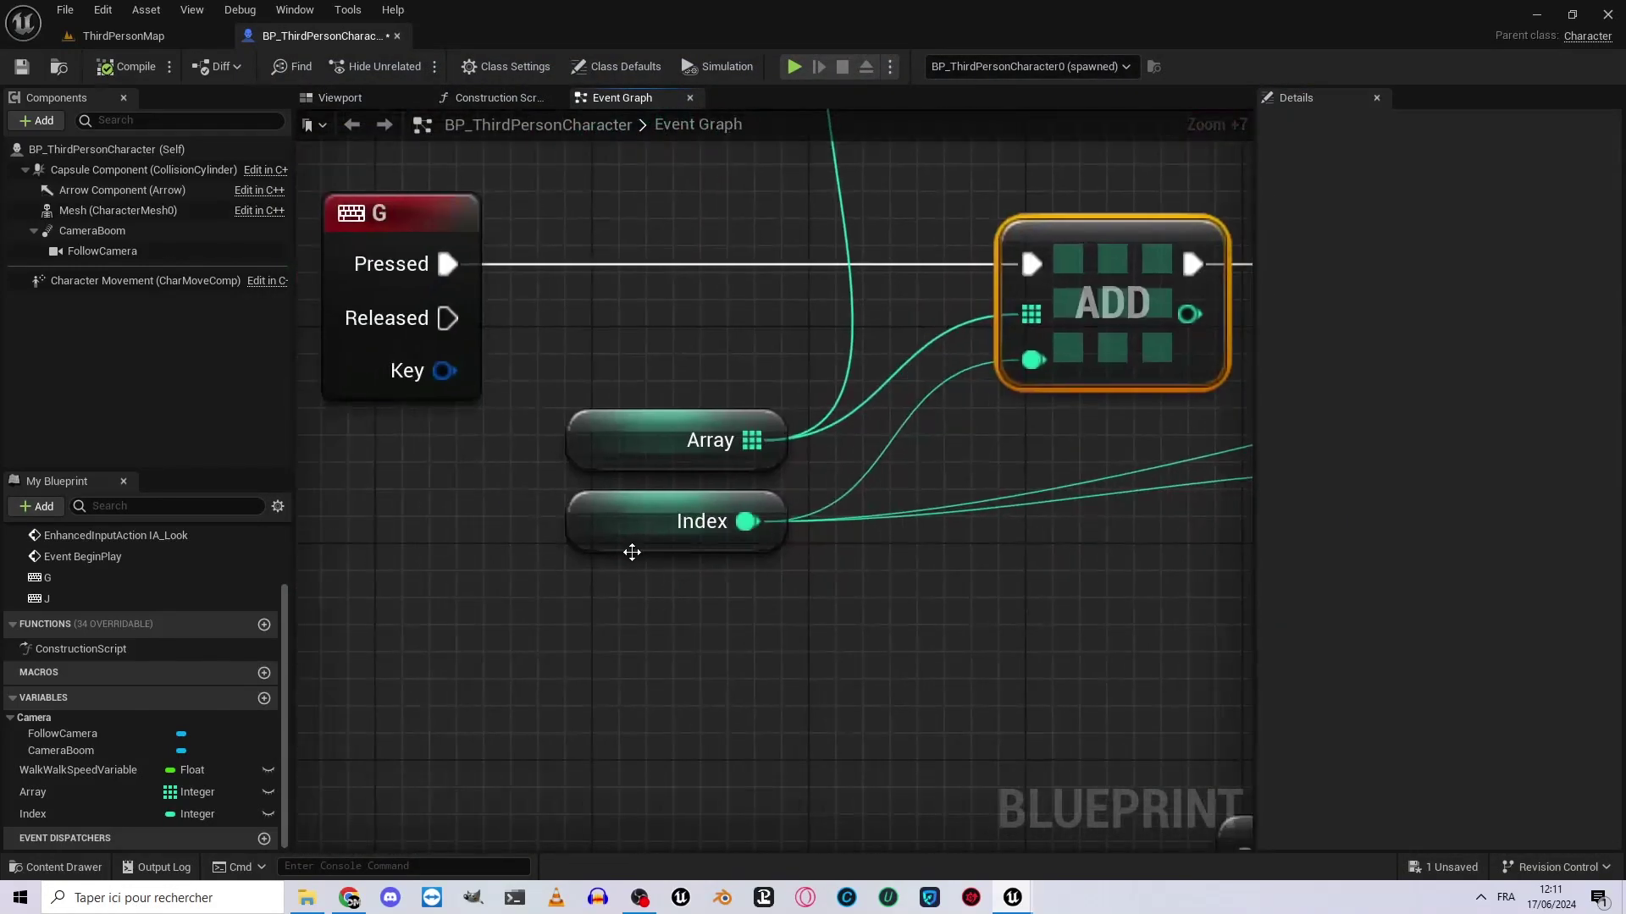
{"action": "left_click", "coordinate": [632, 552]}
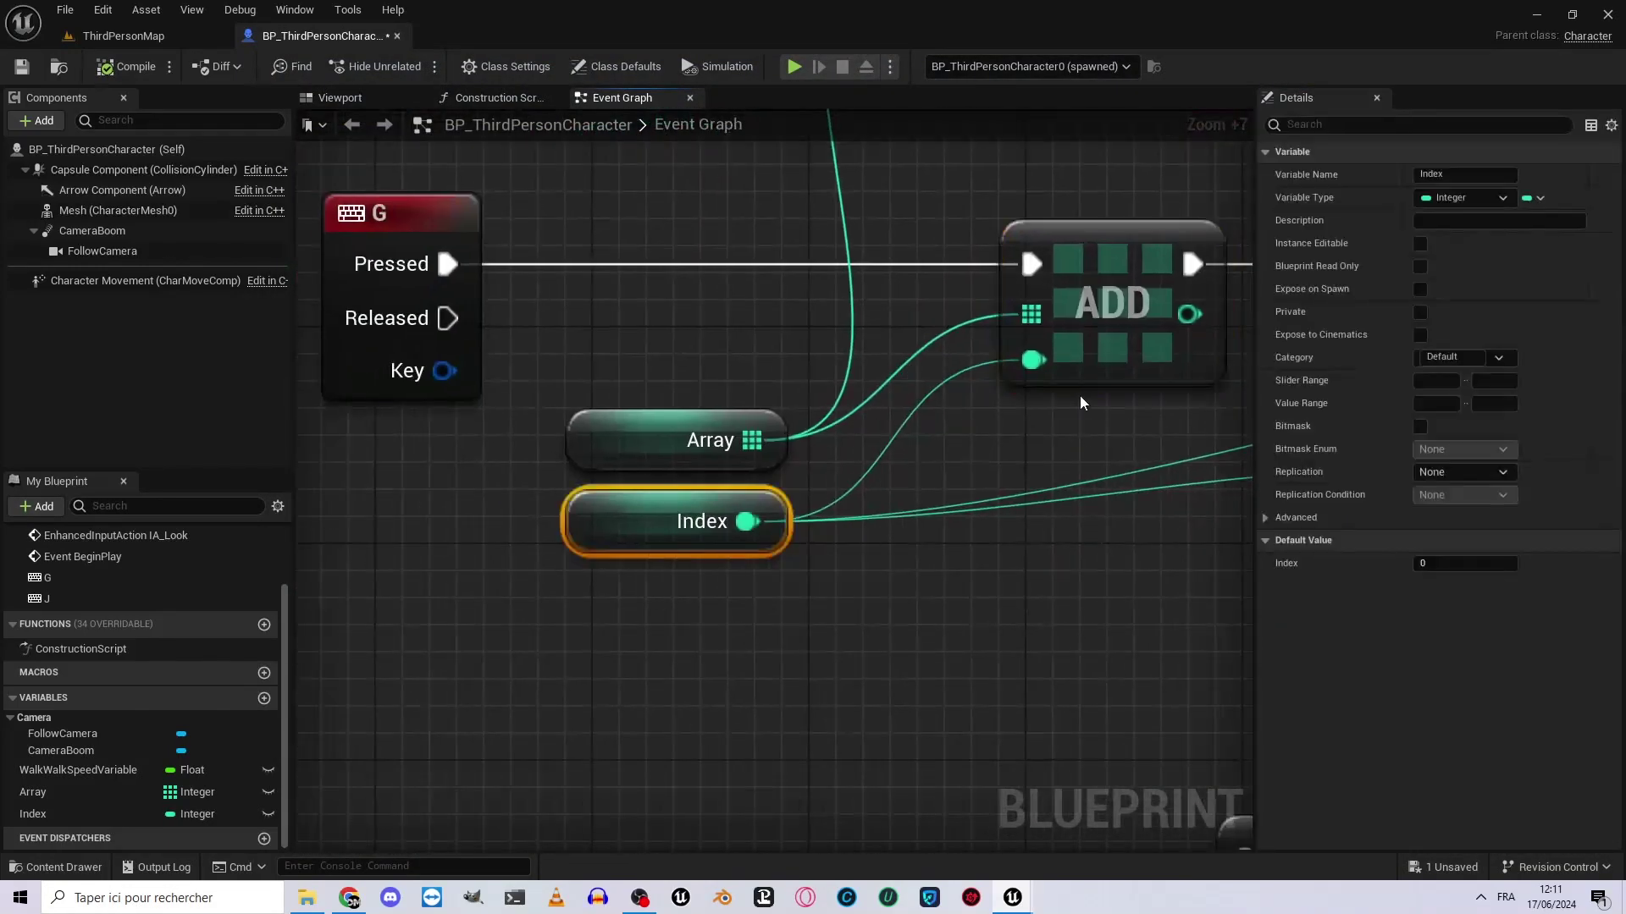
{"action": "left_click", "coordinate": [677, 436]}
{"action": "right_click_drag", "start_coordinate": [725, 453], "coordinate": [682, 532]}
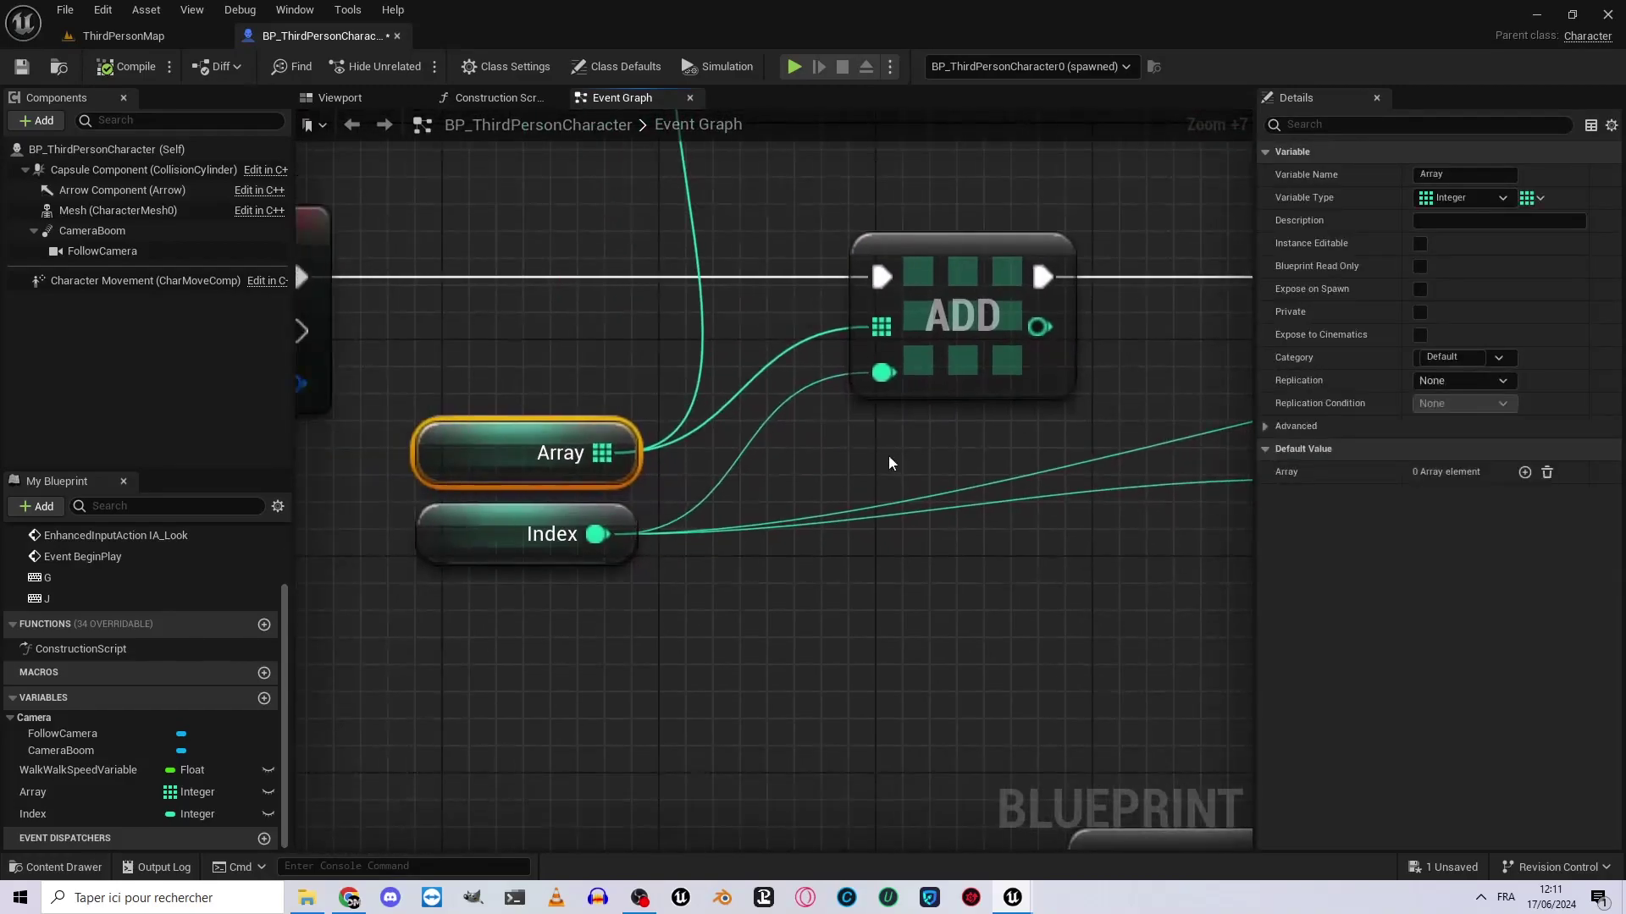
{"action": "left_click", "coordinate": [881, 380], "text": "alt"}
{"action": "left_click", "coordinate": [929, 380]}
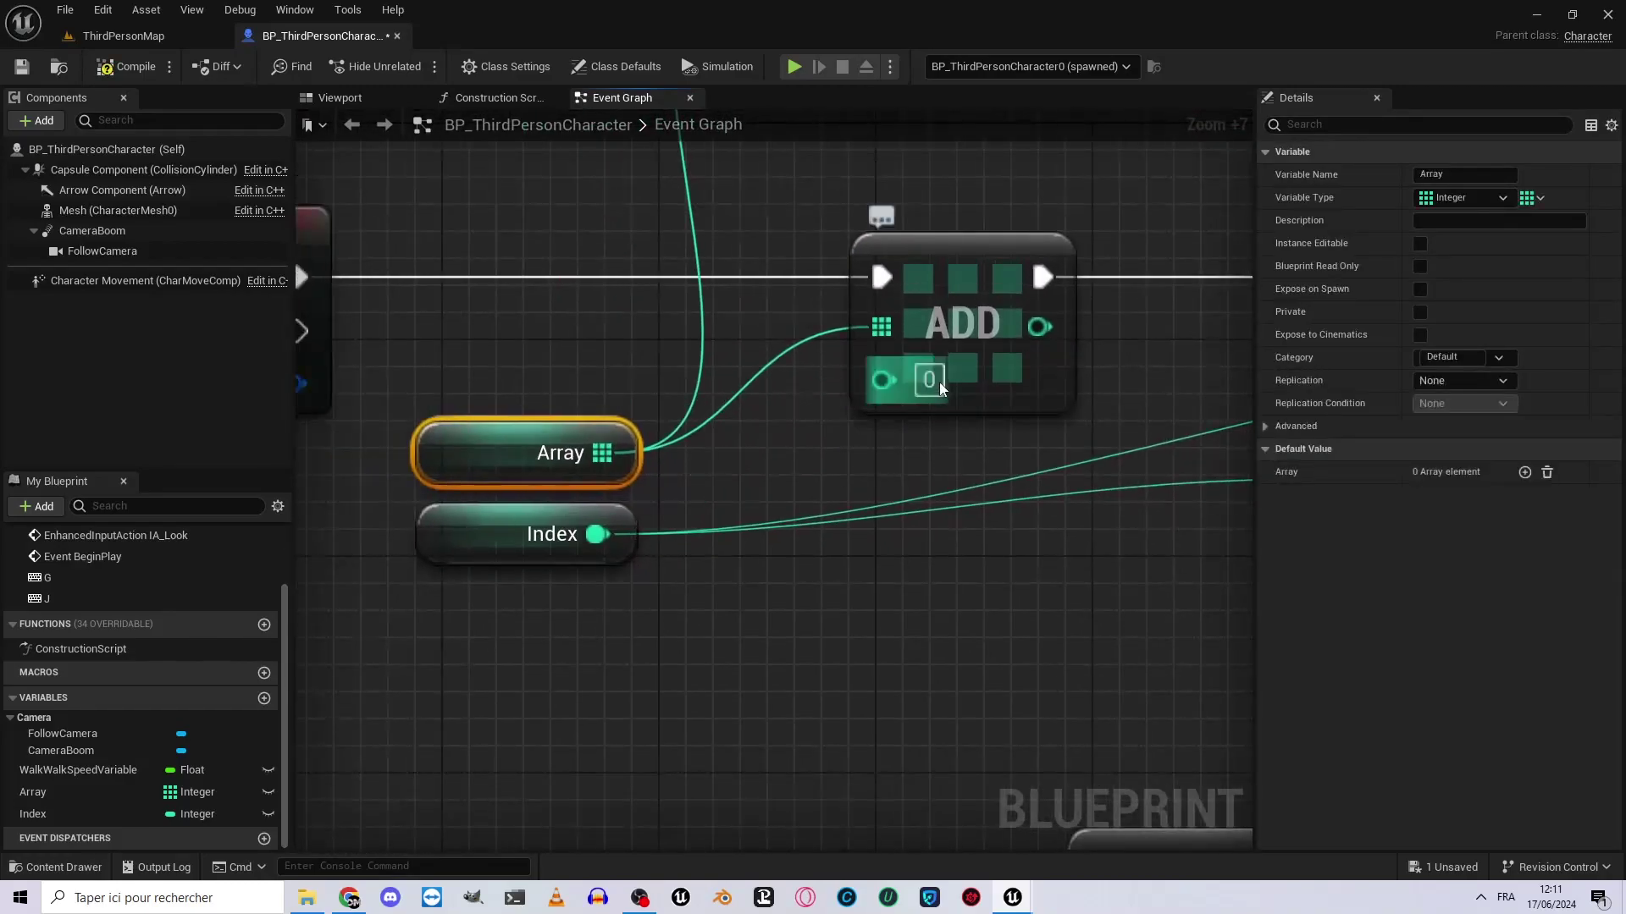
{"action": "type", "text": "10"}
{"action": "left_click", "coordinate": [1146, 584]}
Review the G key event, Array variable and G's Print String node.
{"action": "right_click_drag", "start_coordinate": [770, 396], "coordinate": [1109, 458]}
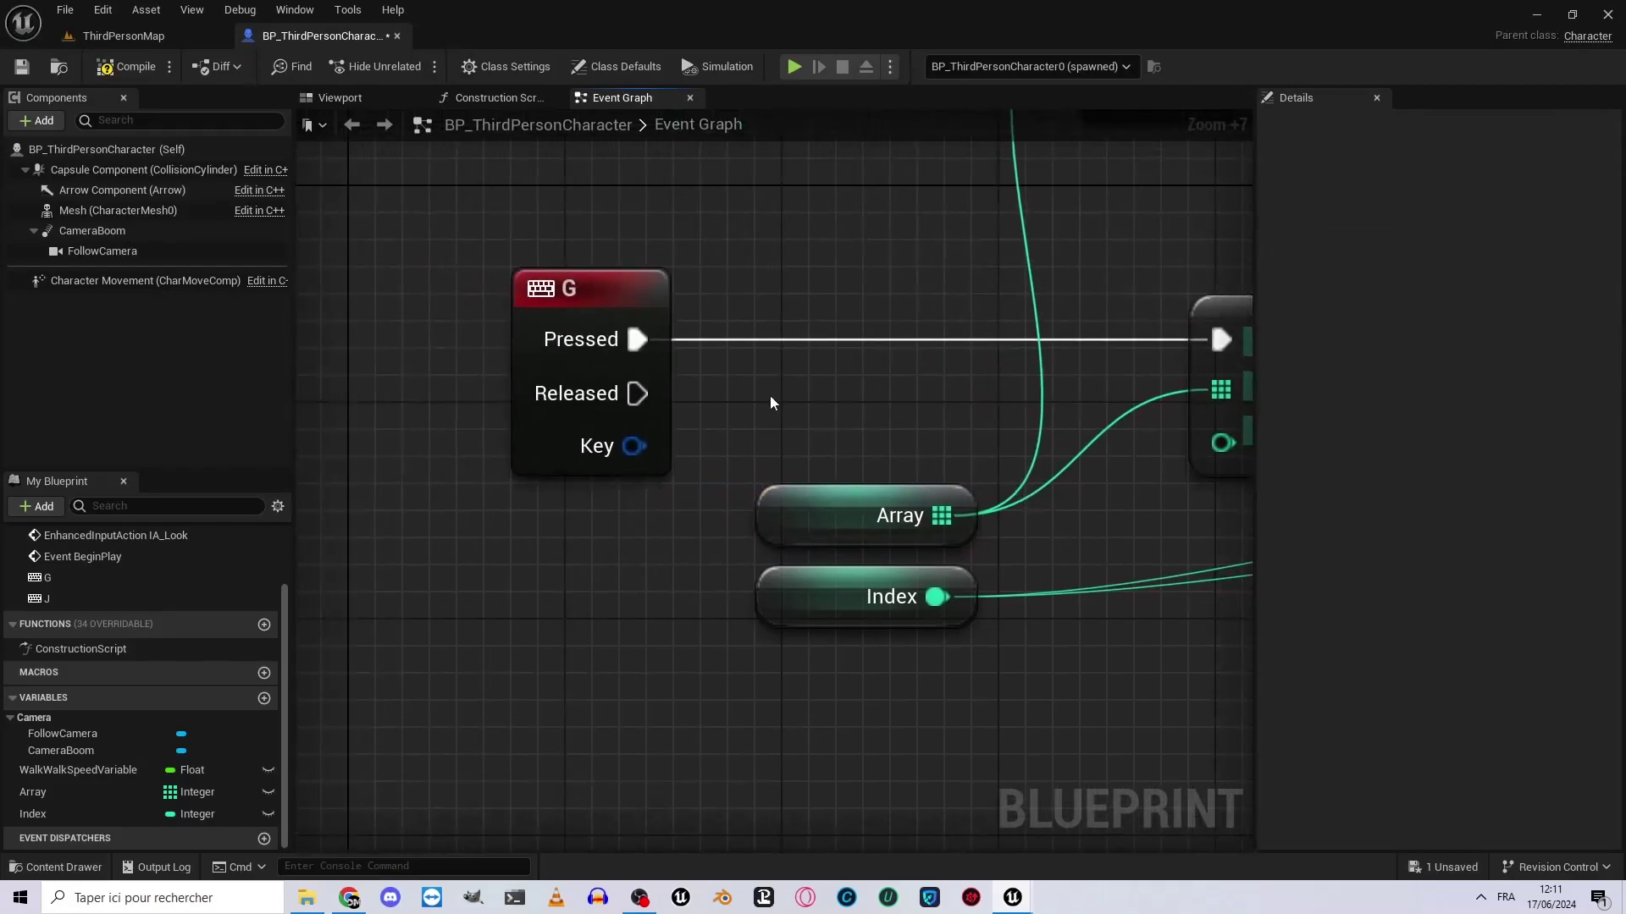
{"action": "left_click", "coordinate": [579, 294]}
{"action": "right_click_drag", "start_coordinate": [945, 396], "coordinate": [513, 374]}
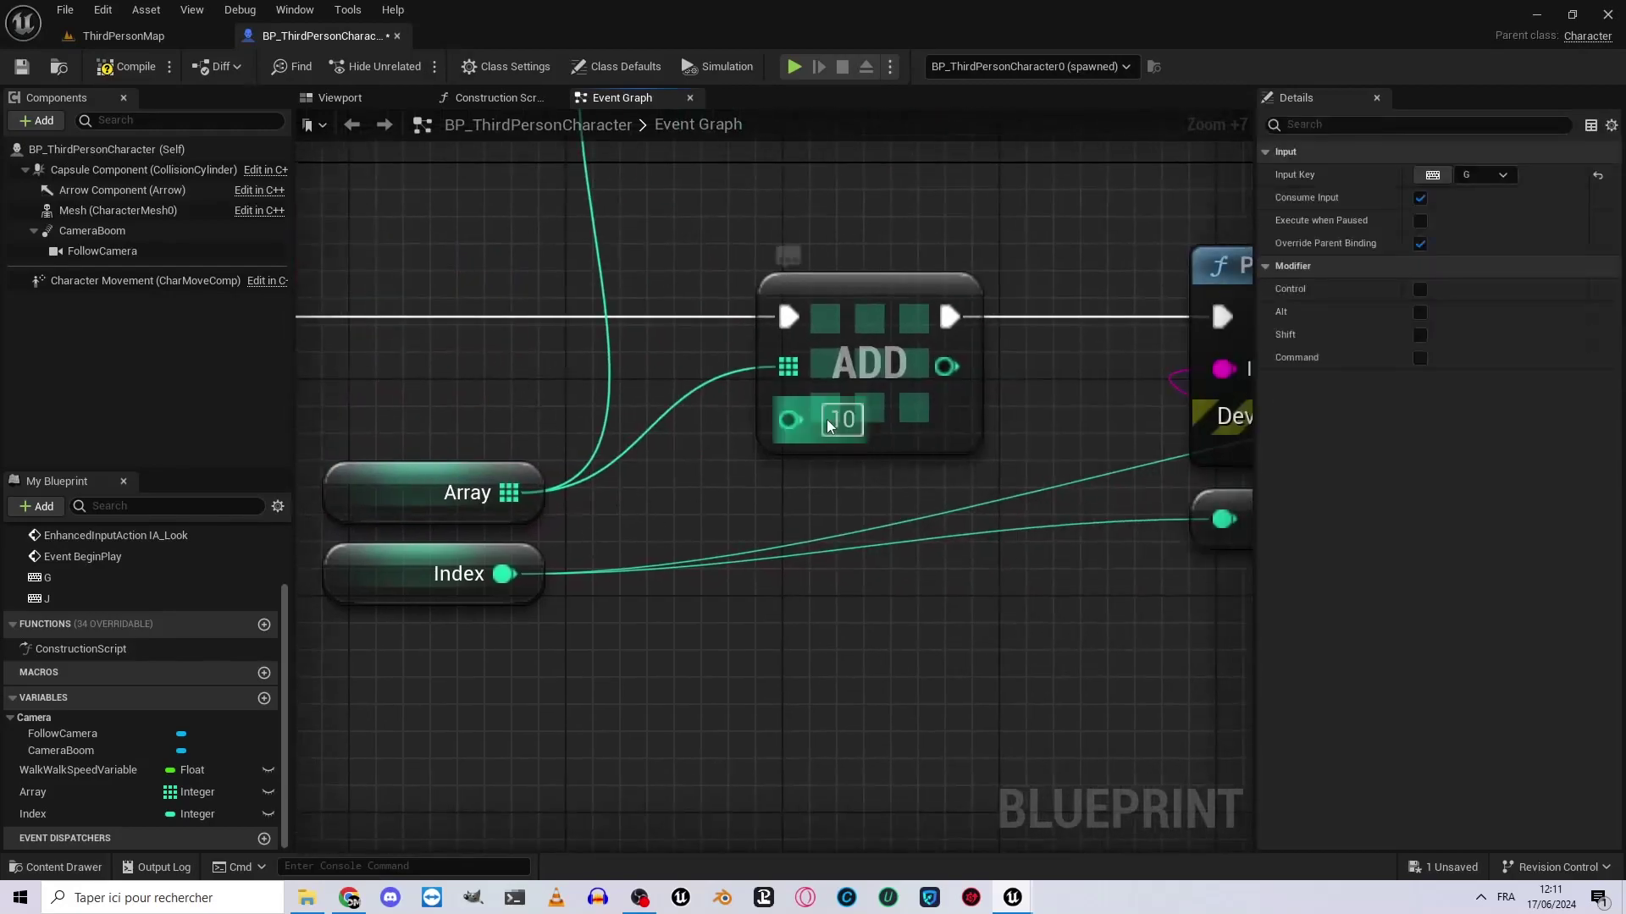
{"action": "left_click", "coordinate": [457, 492]}
{"action": "mouse_move", "coordinate": [849, 399]}
{"action": "right_mouse_down"}
{"action": "mouse_move", "coordinate": [975, 362]}
{"action": "mouse_move", "coordinate": [508, 362]}
{"action": "right_mouse_up"}
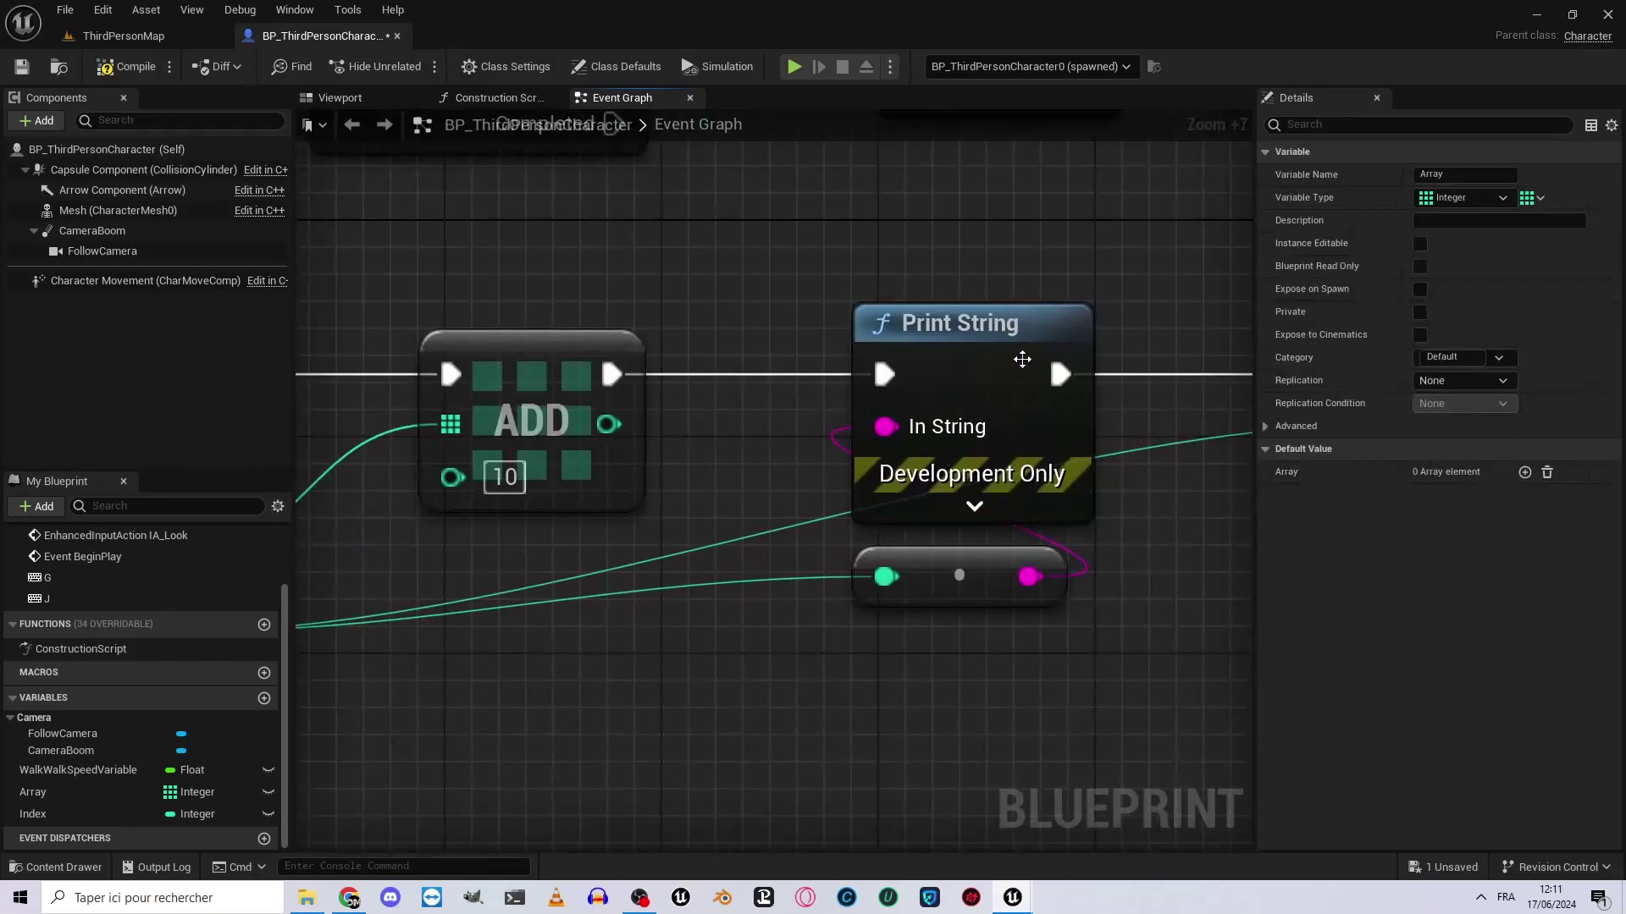
{"action": "left_click", "coordinate": [1024, 364]}
{"action": "right_click_drag", "start_coordinate": [1025, 364], "coordinate": [787, 436]}
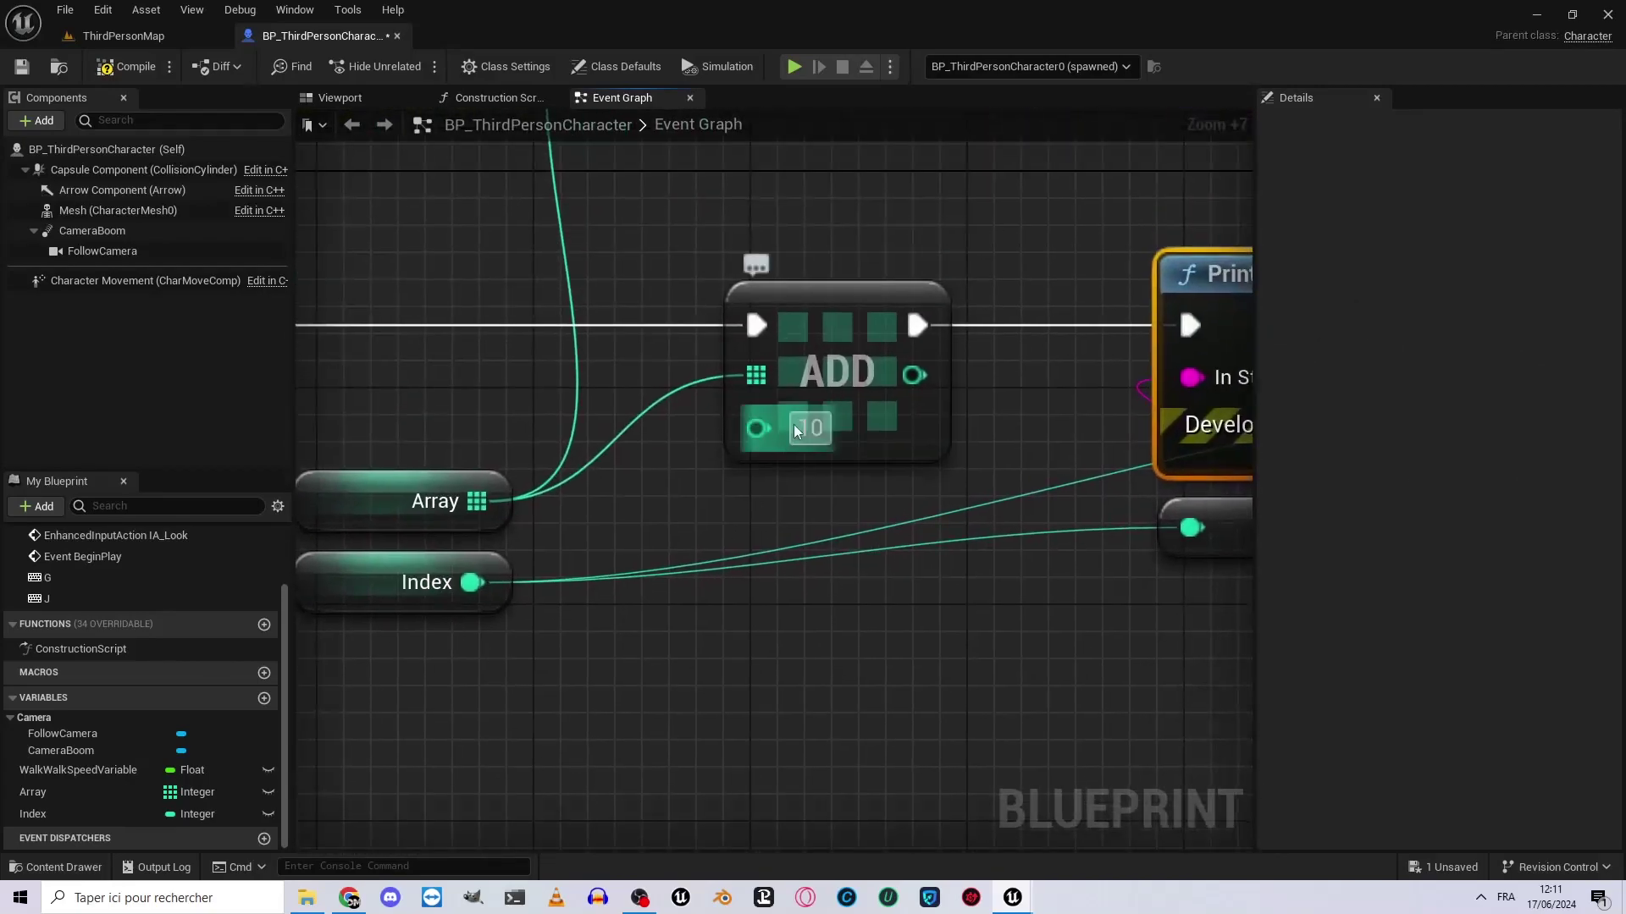
Frame the J and G chains and launch a standalone game preview.
{"action": "scroll", "coordinate": [823, 430], "scroll_direction": "down", "scroll_amount": 3}
{"action": "mouse_move", "coordinate": [635, 254]}
{"action": "right_mouse_down"}
{"action": "mouse_move", "coordinate": [905, 414]}
{"action": "mouse_move", "coordinate": [347, 391]}
{"action": "right_mouse_up"}
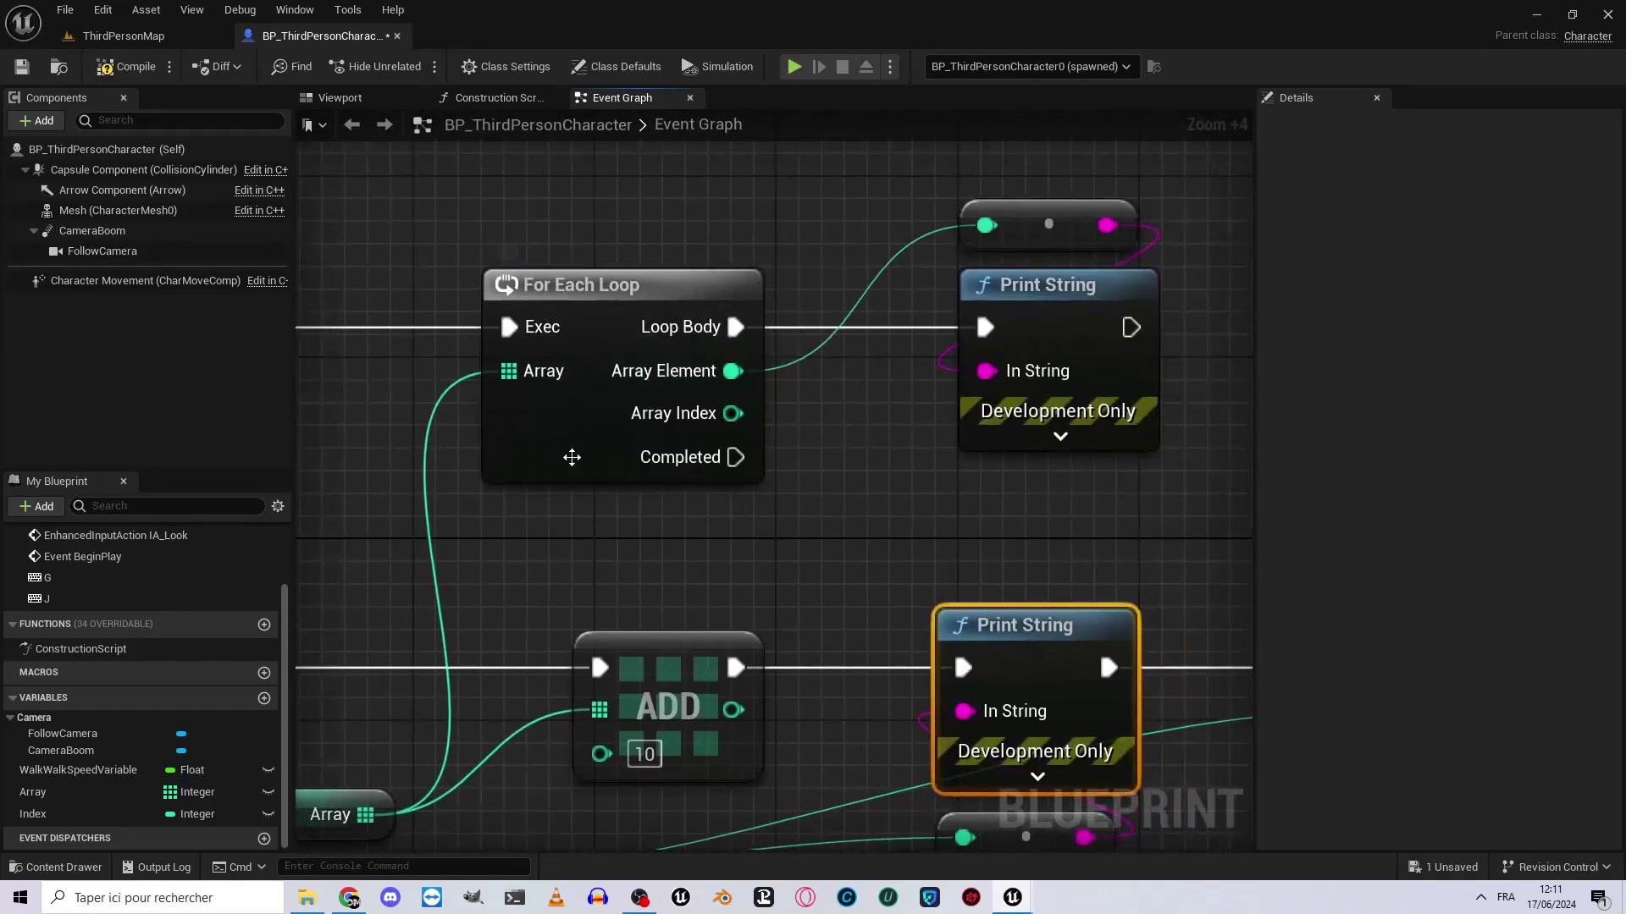
{"action": "right_click_drag", "start_coordinate": [298, 831], "coordinate": [482, 694]}
{"action": "left_click", "coordinate": [483, 694]}
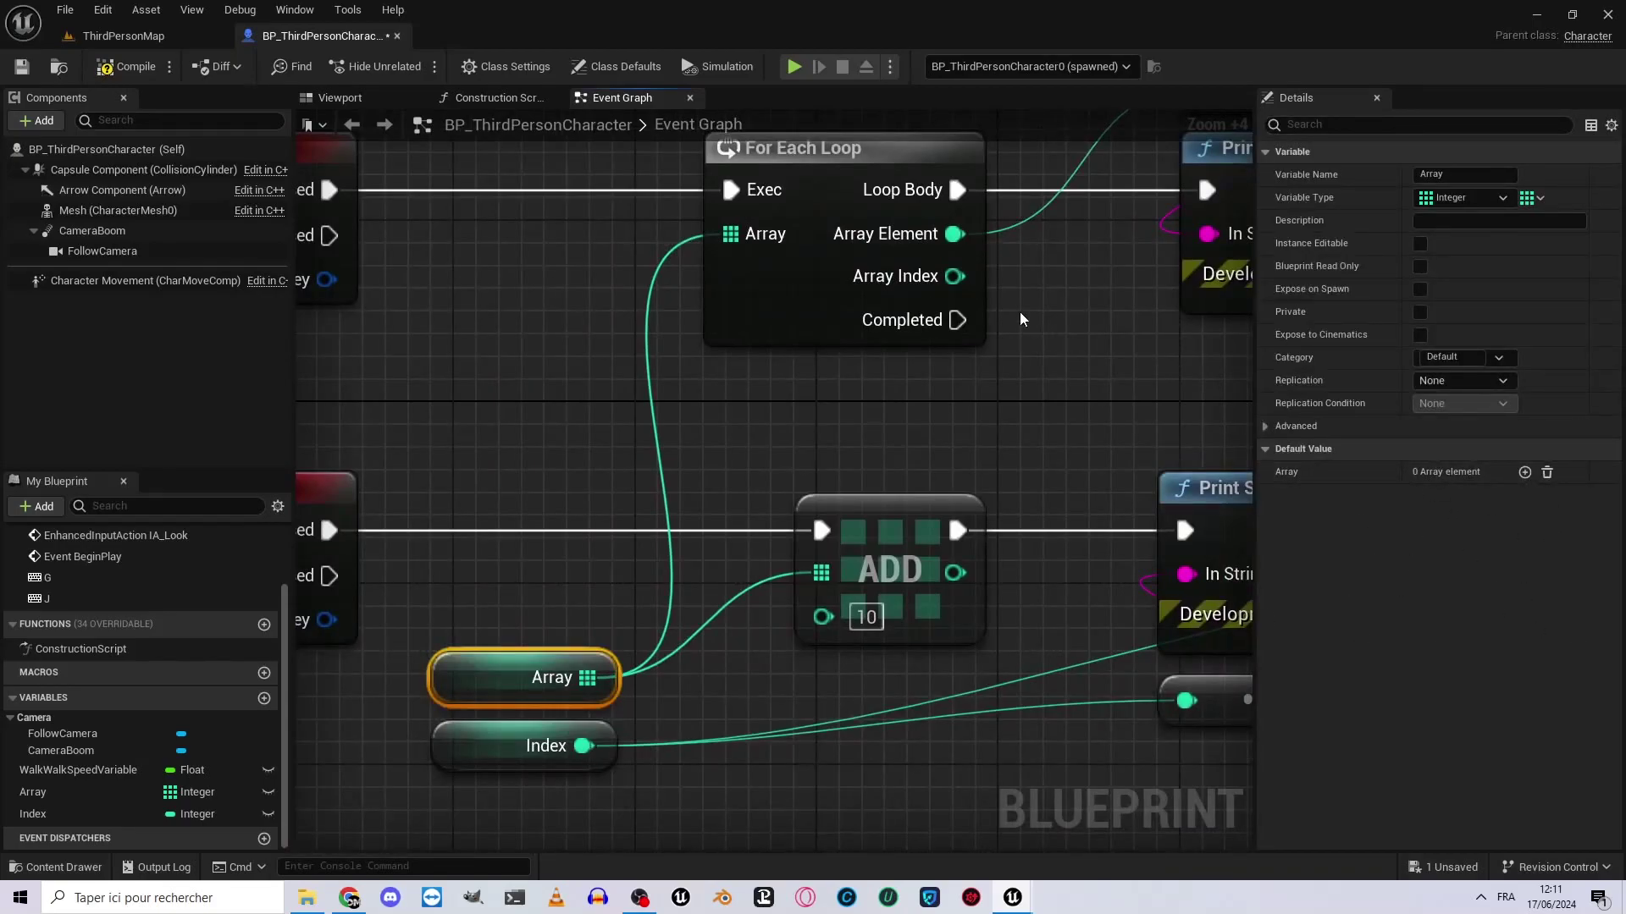
{"action": "right_click_drag", "start_coordinate": [1023, 319], "coordinate": [748, 362]}
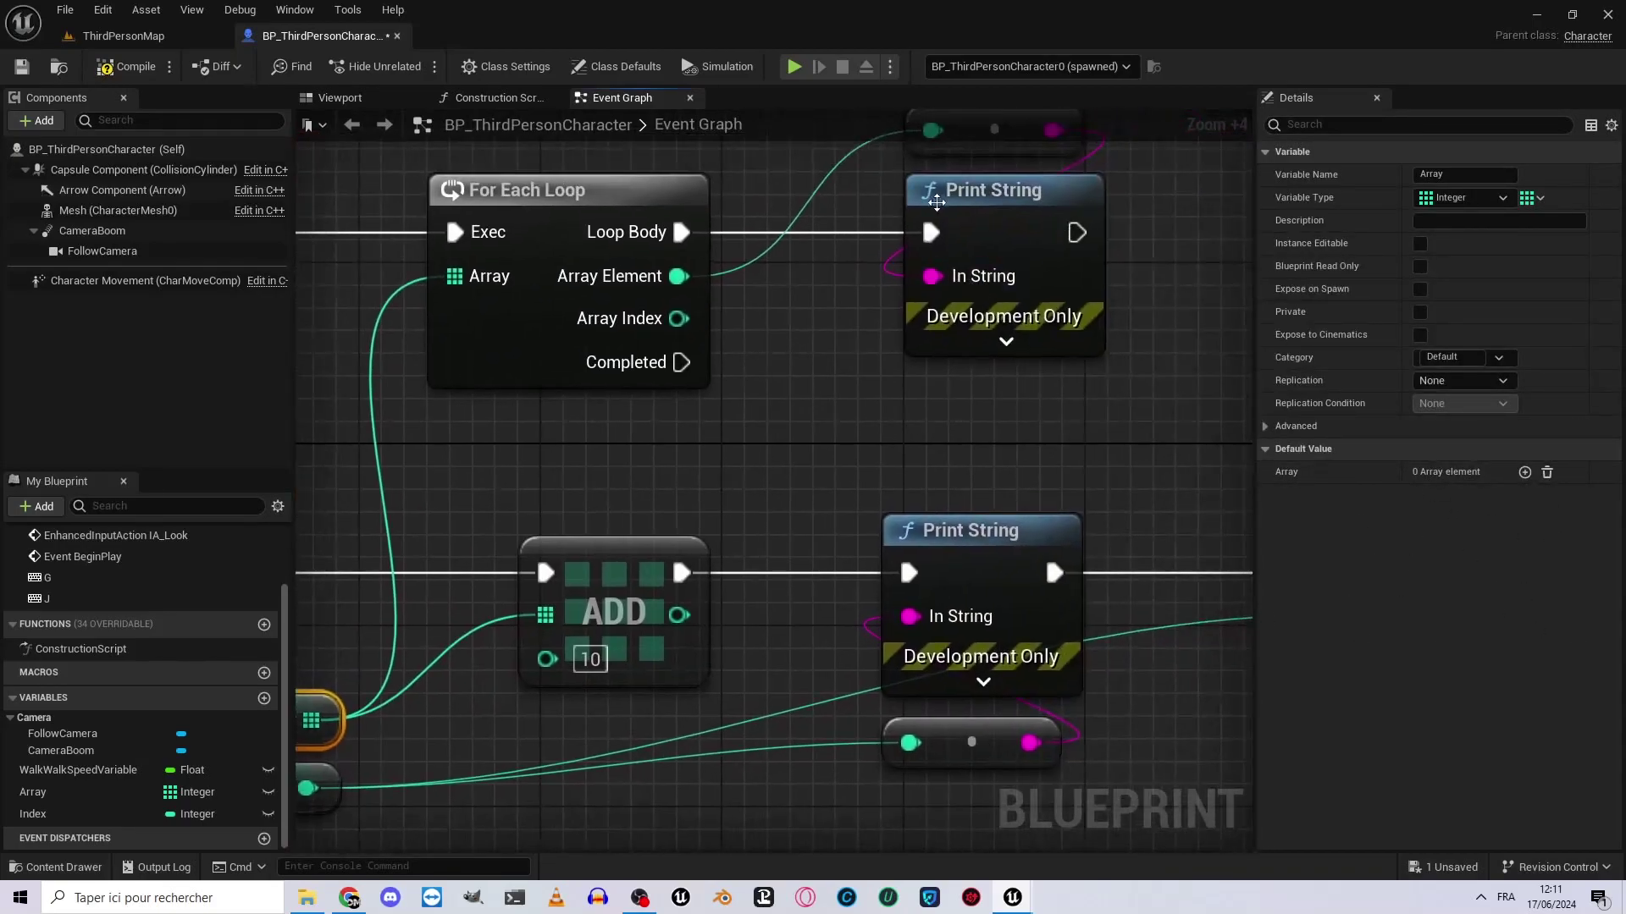
{"action": "left_click", "coordinate": [794, 66]}
Press G in the running preview to print values up to 17, then stop it.
{"action": "left_click", "coordinate": [766, 385]}
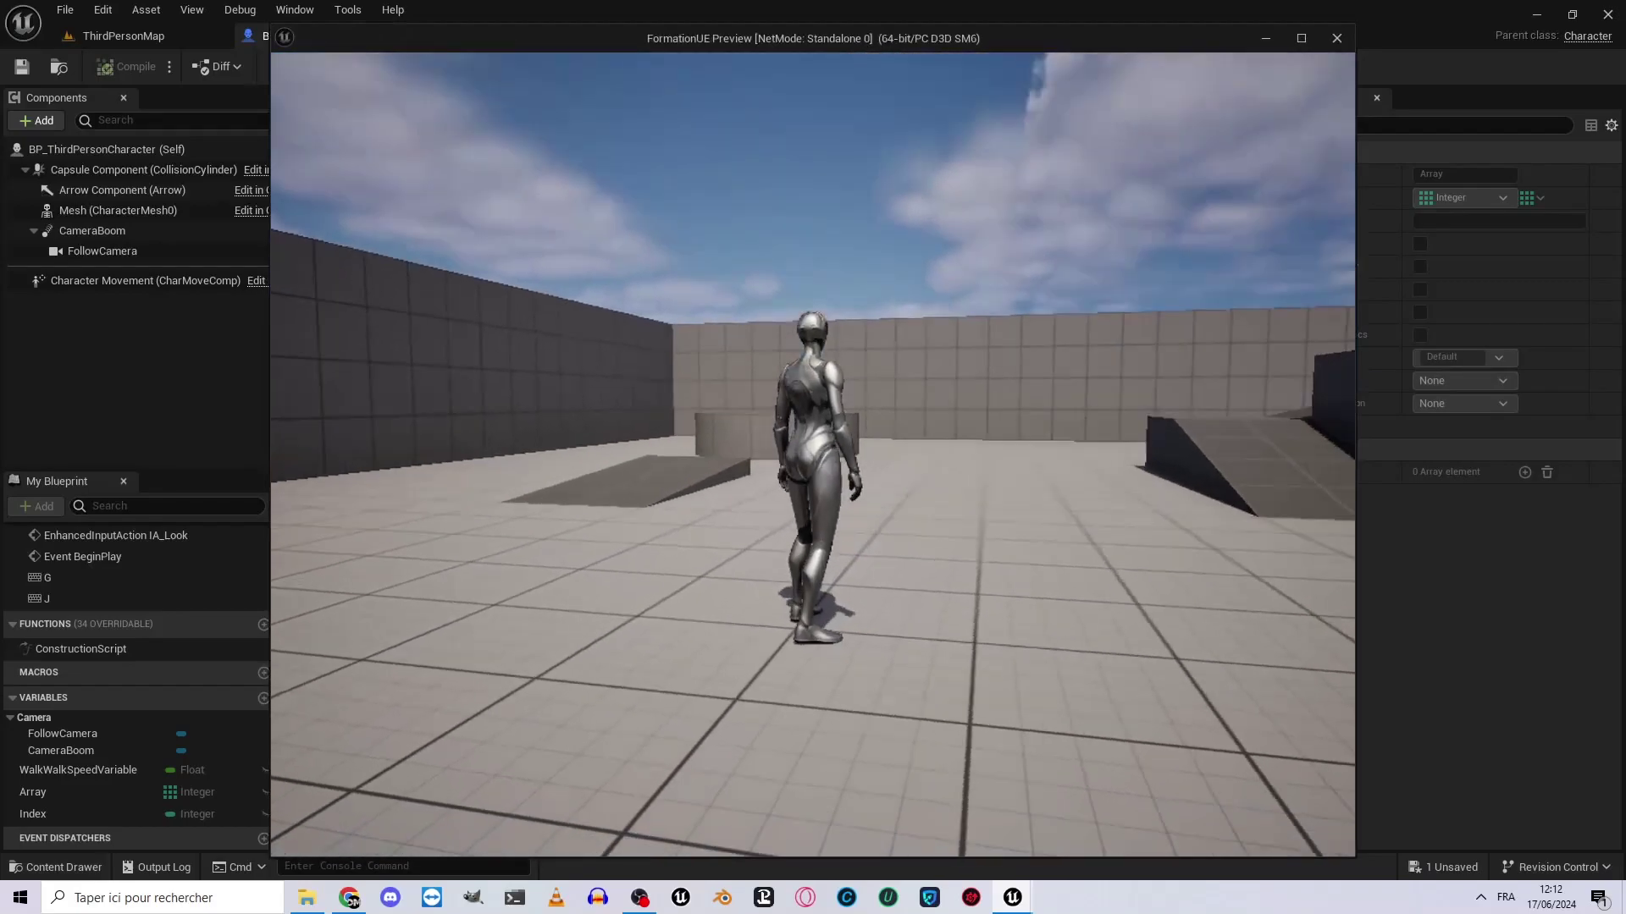
{"action": "key", "text": "g"}
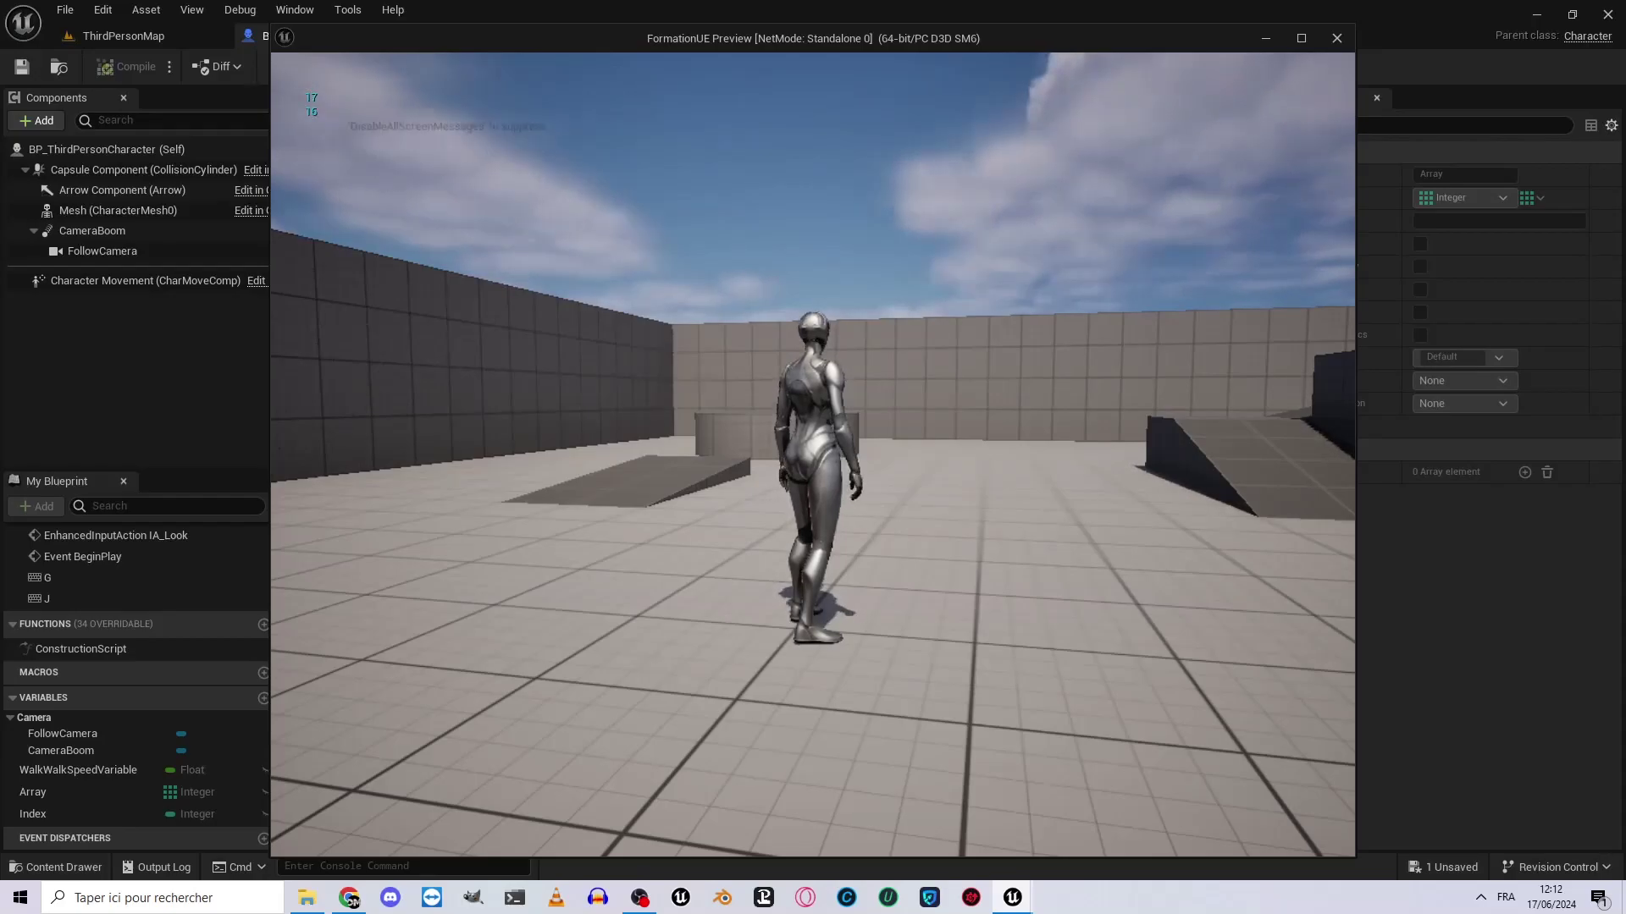
{"action": "key", "text": "Escape"}
{"action": "scroll", "coordinate": [961, 541], "scroll_direction": "up", "scroll_amount": 3}
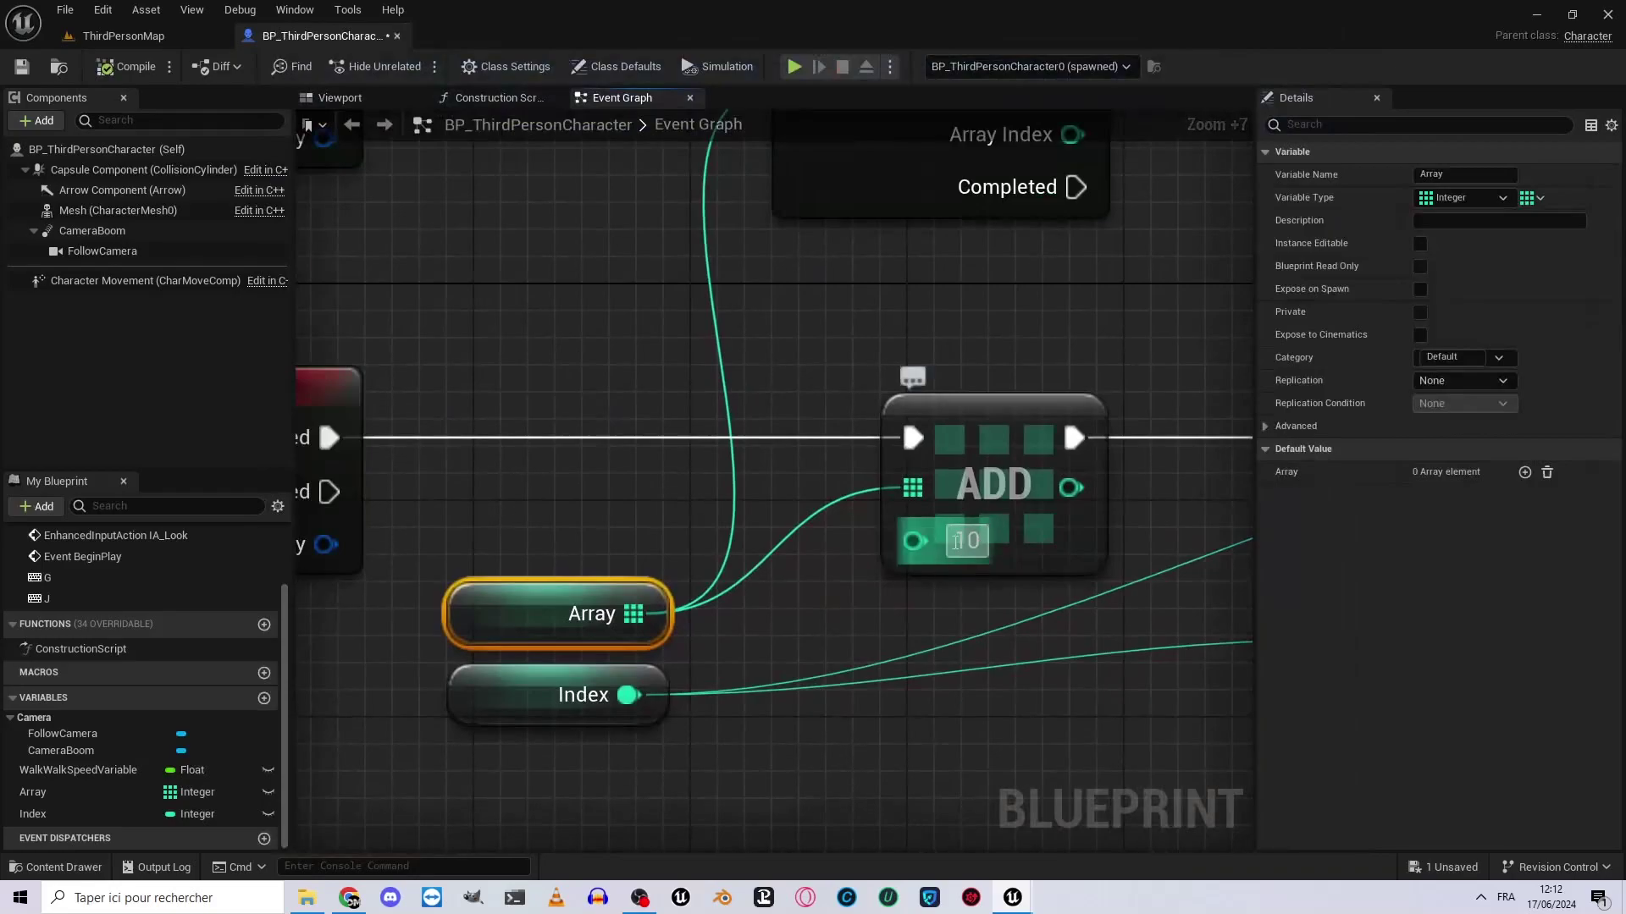
{"action": "left_click", "coordinate": [796, 66]}
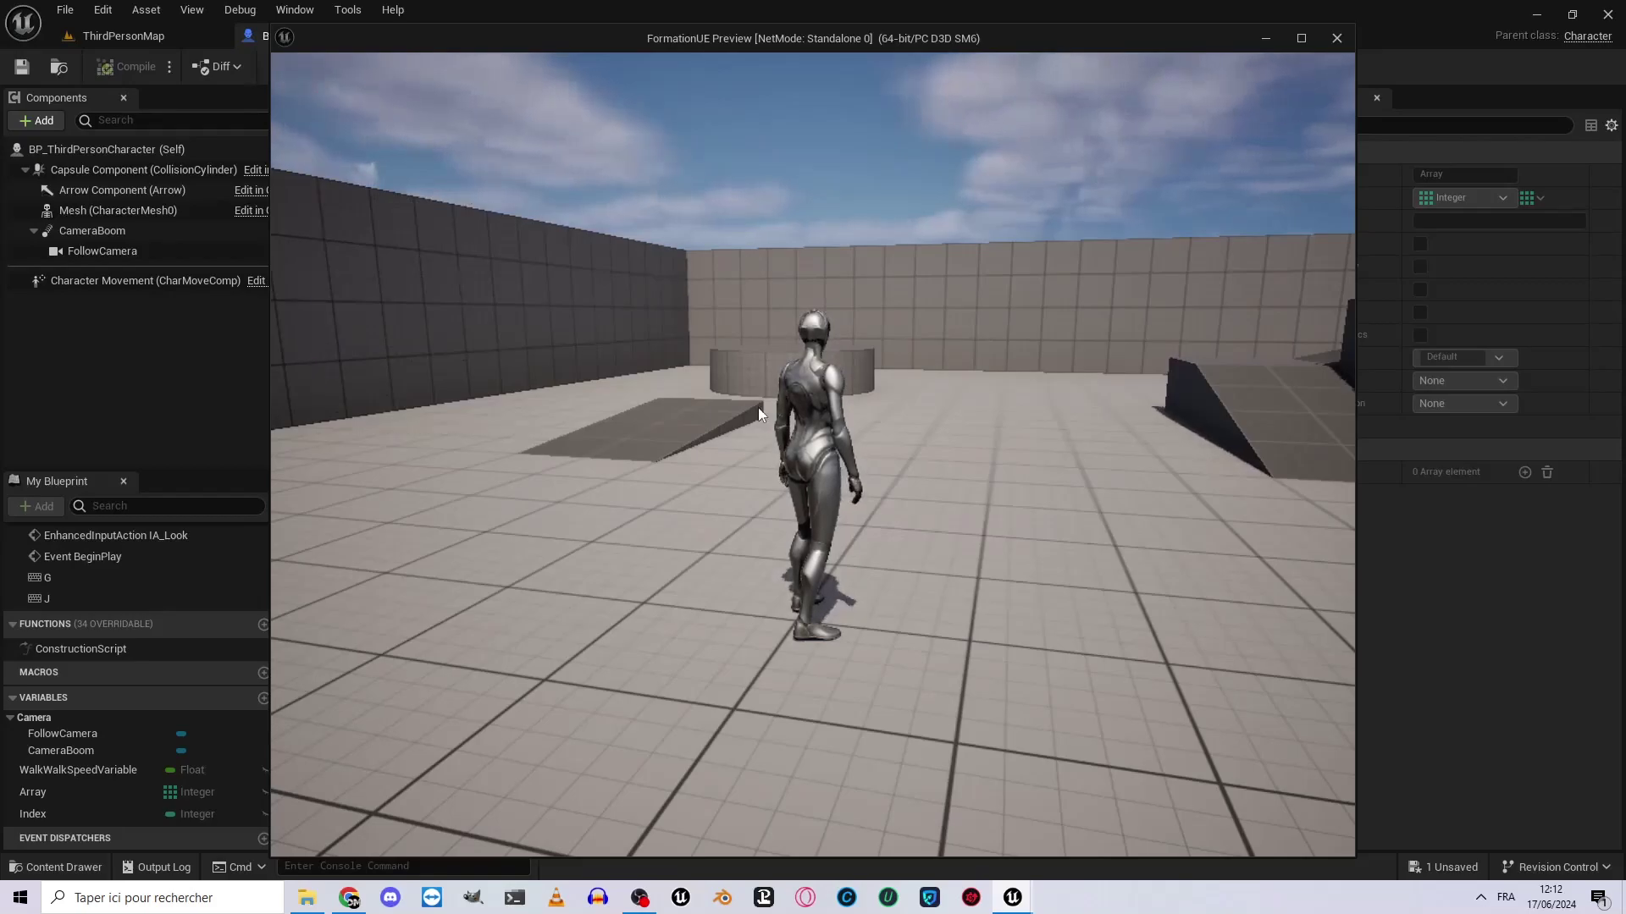
{"action": "key", "text": "Escape"}
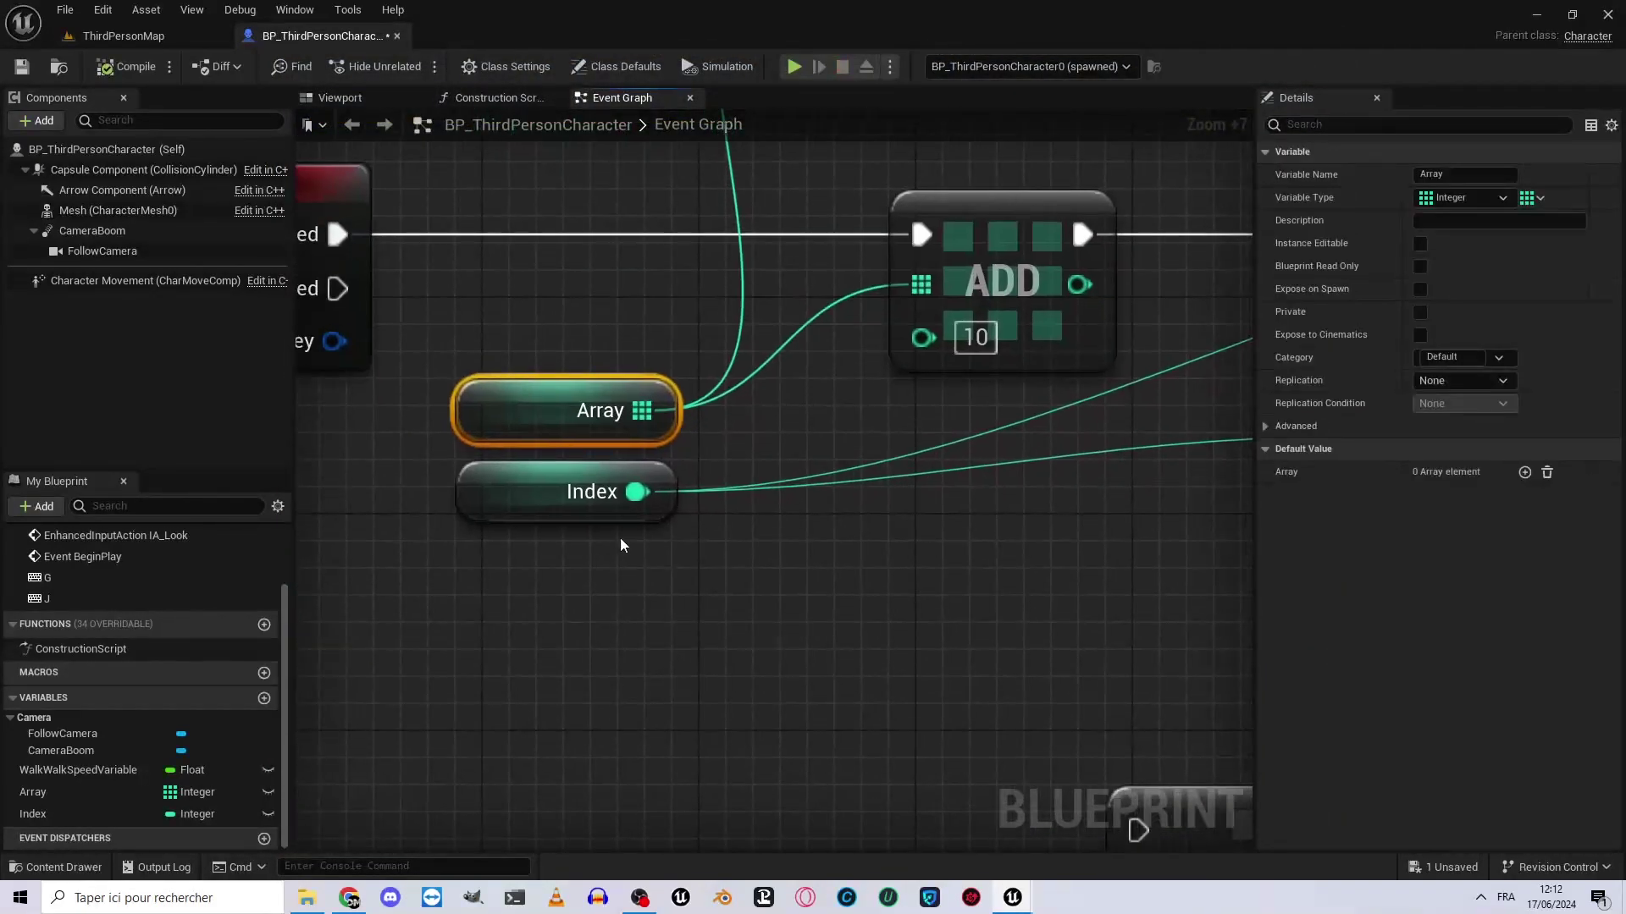
{"action": "left_click", "coordinate": [582, 494]}
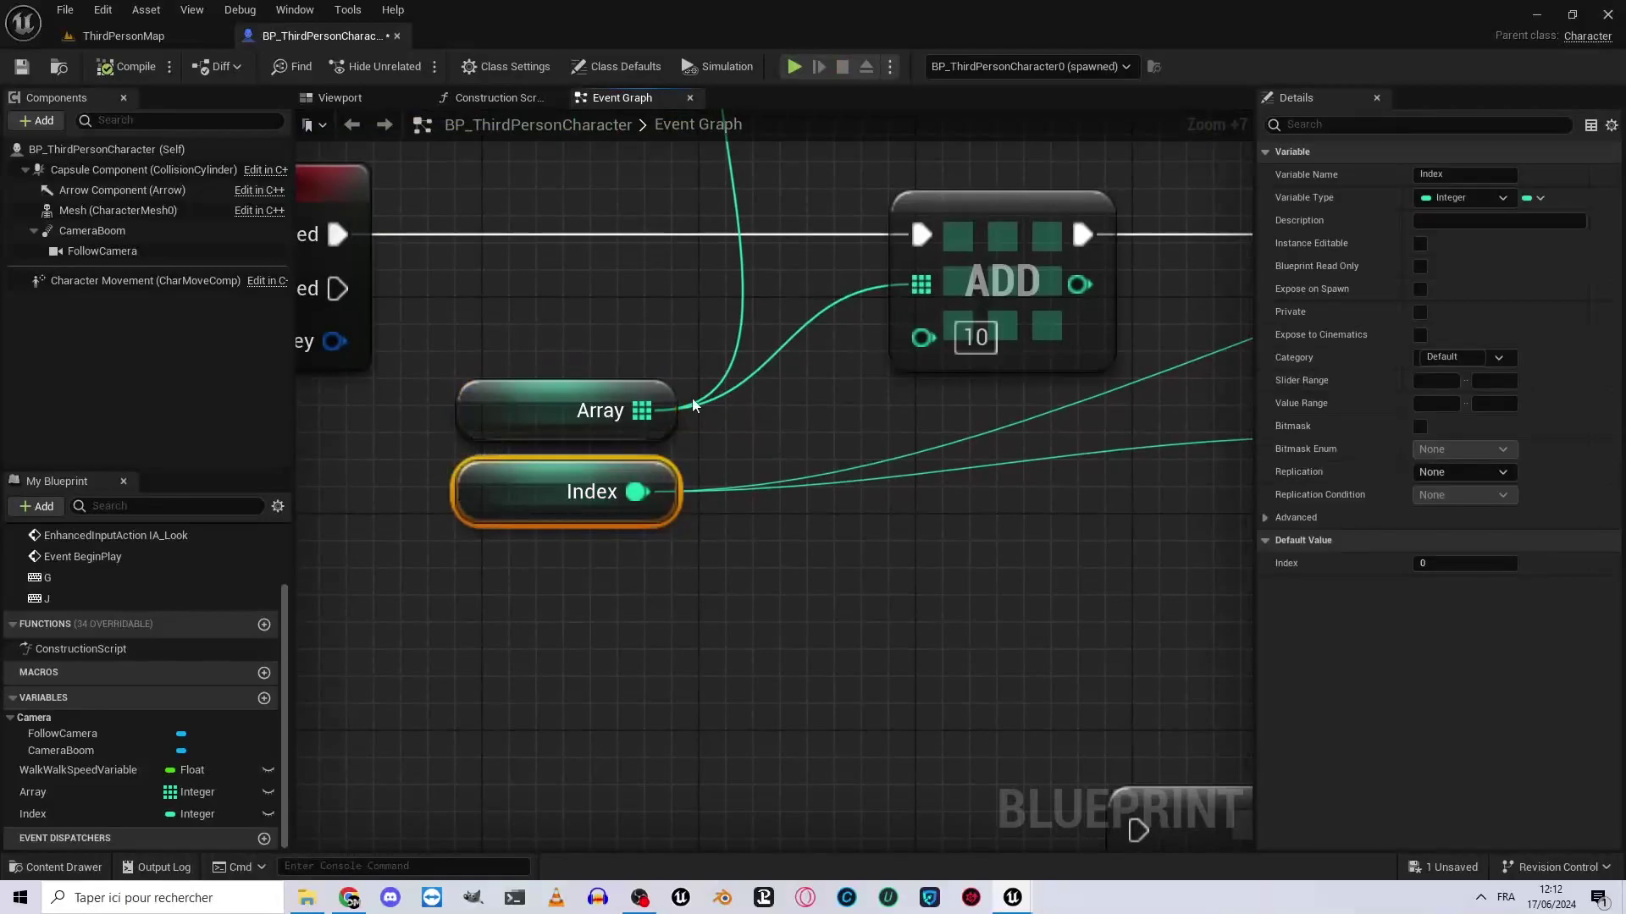
{"action": "left_click", "coordinate": [554, 406]}
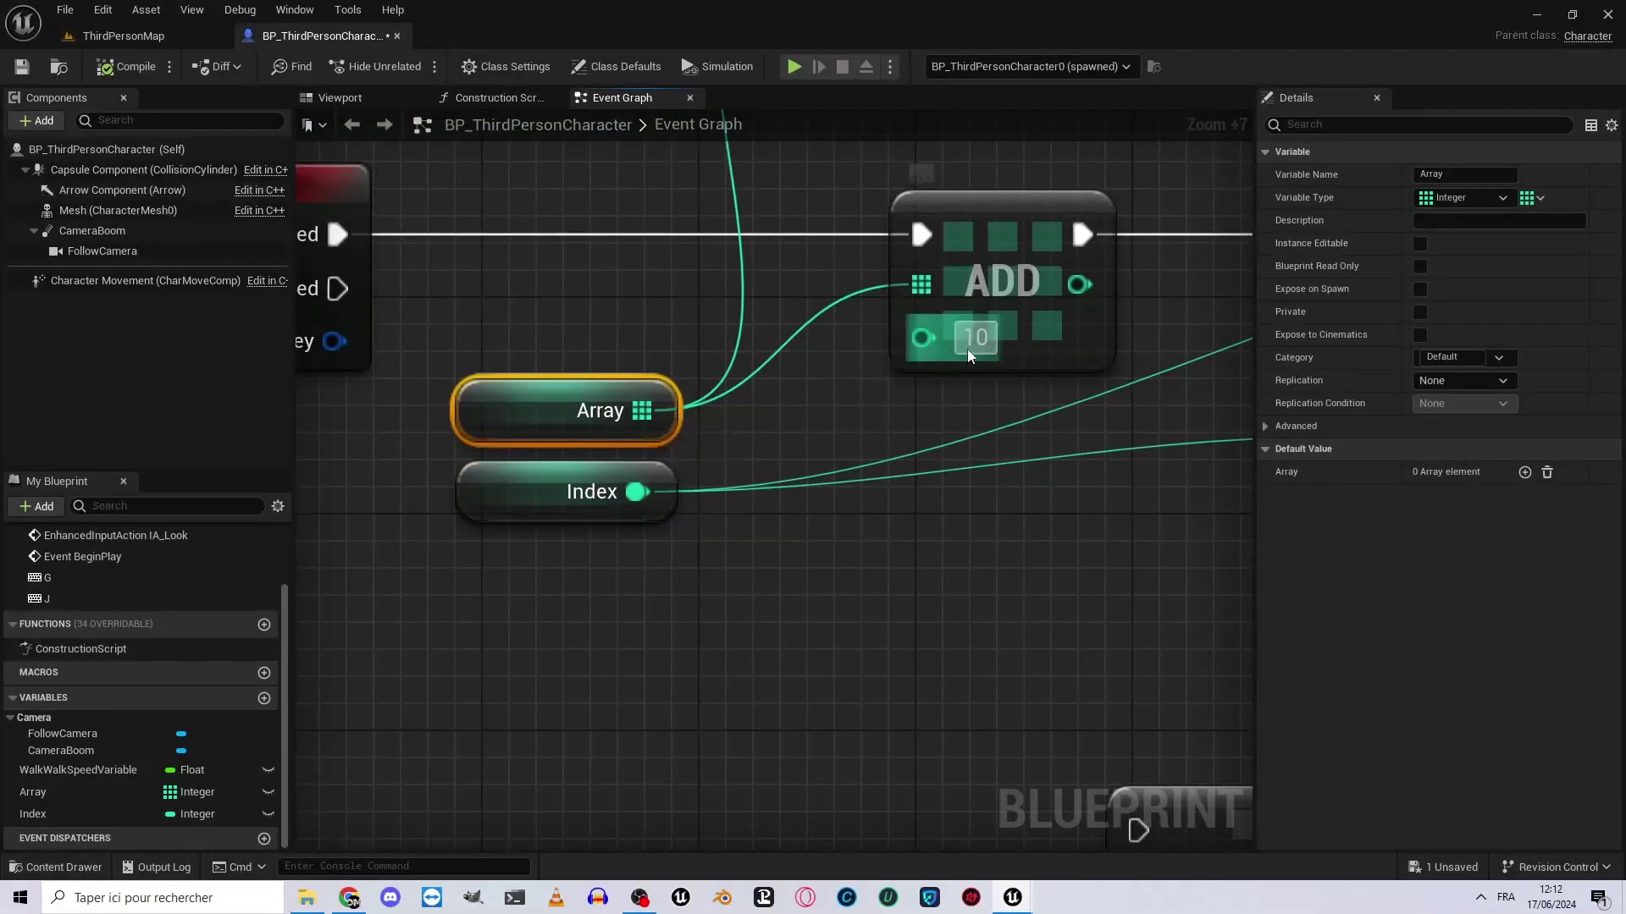
{"action": "right_click_drag", "start_coordinate": [989, 332], "coordinate": [715, 438]}
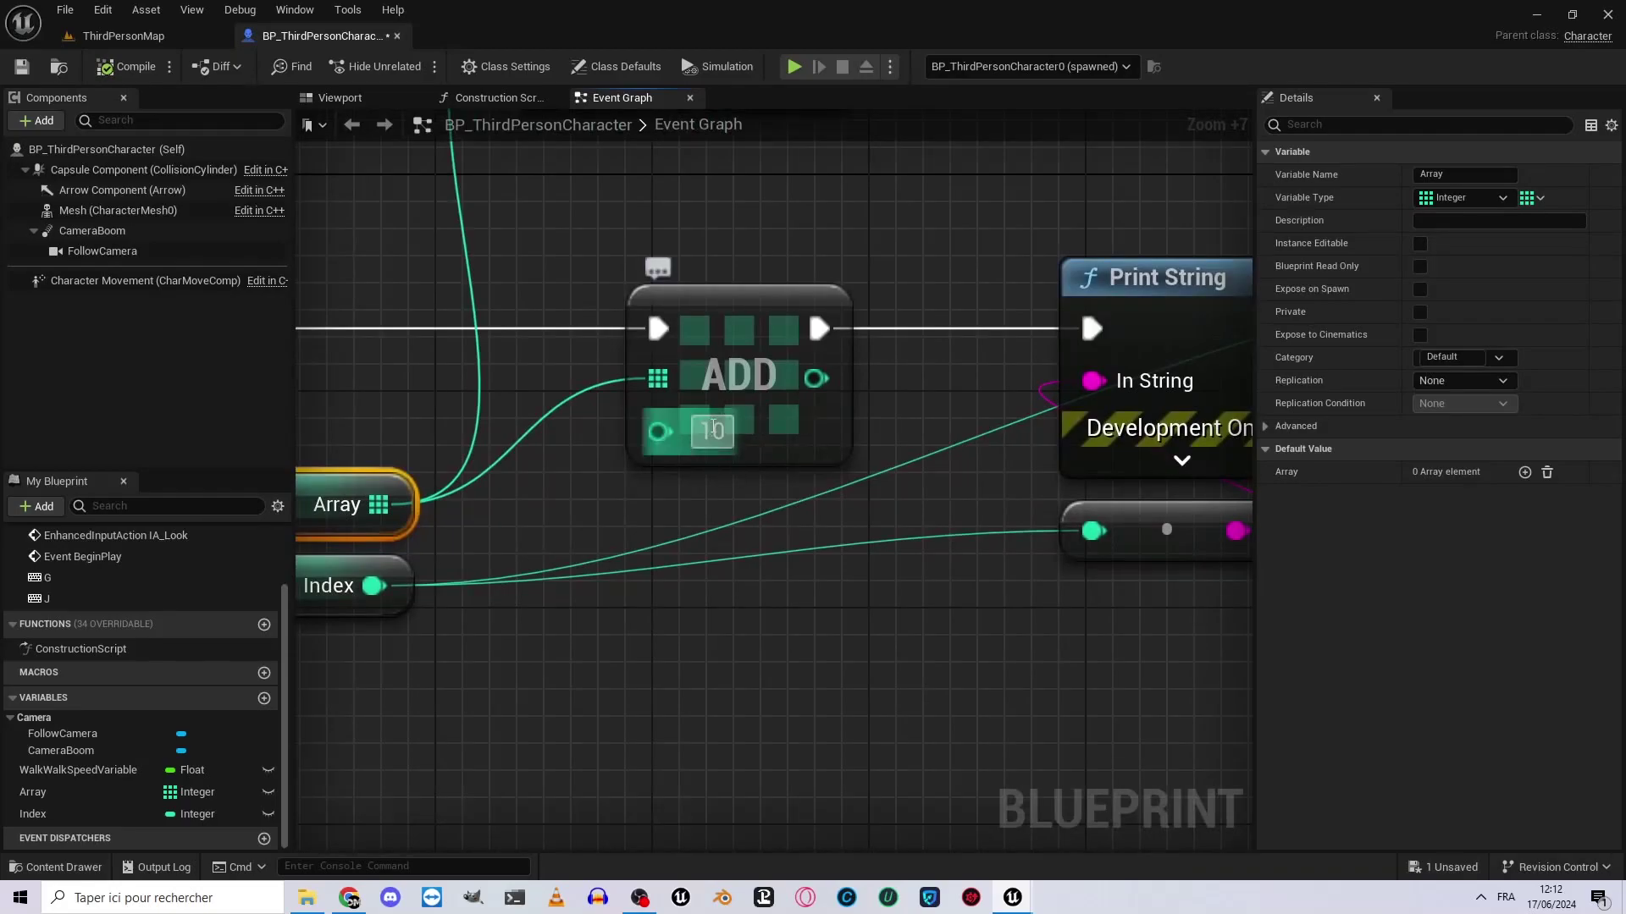
{"action": "left_click", "coordinate": [795, 66]}
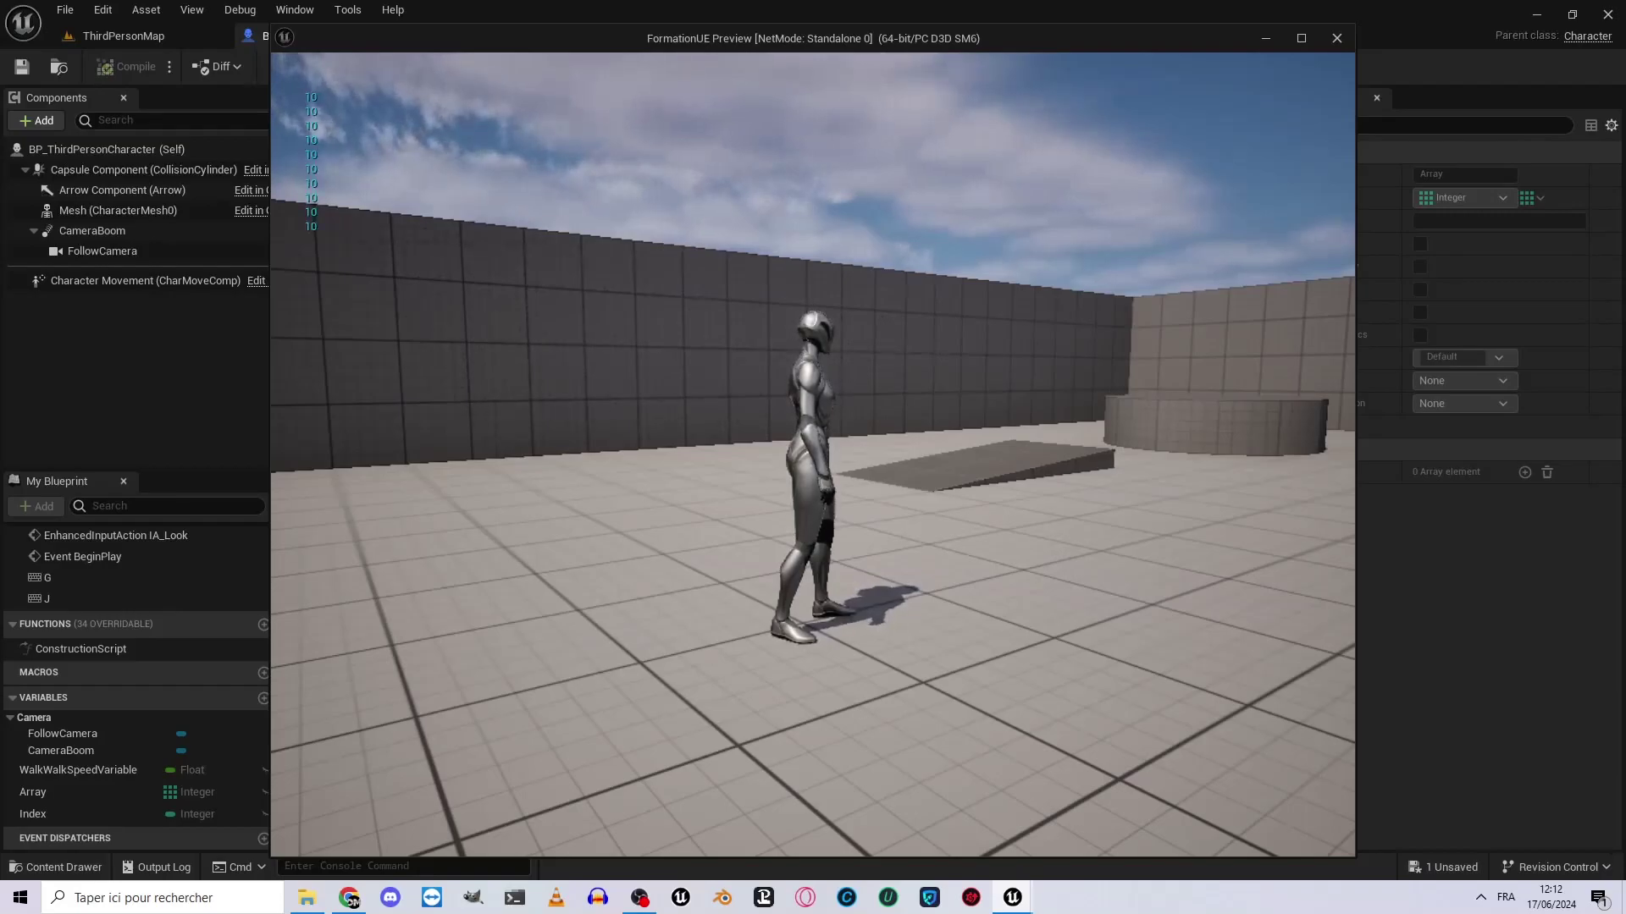
Stop the preview and place the ADDUNIQUE node just below the ADD node.
{"action": "key", "text": "Escape"}
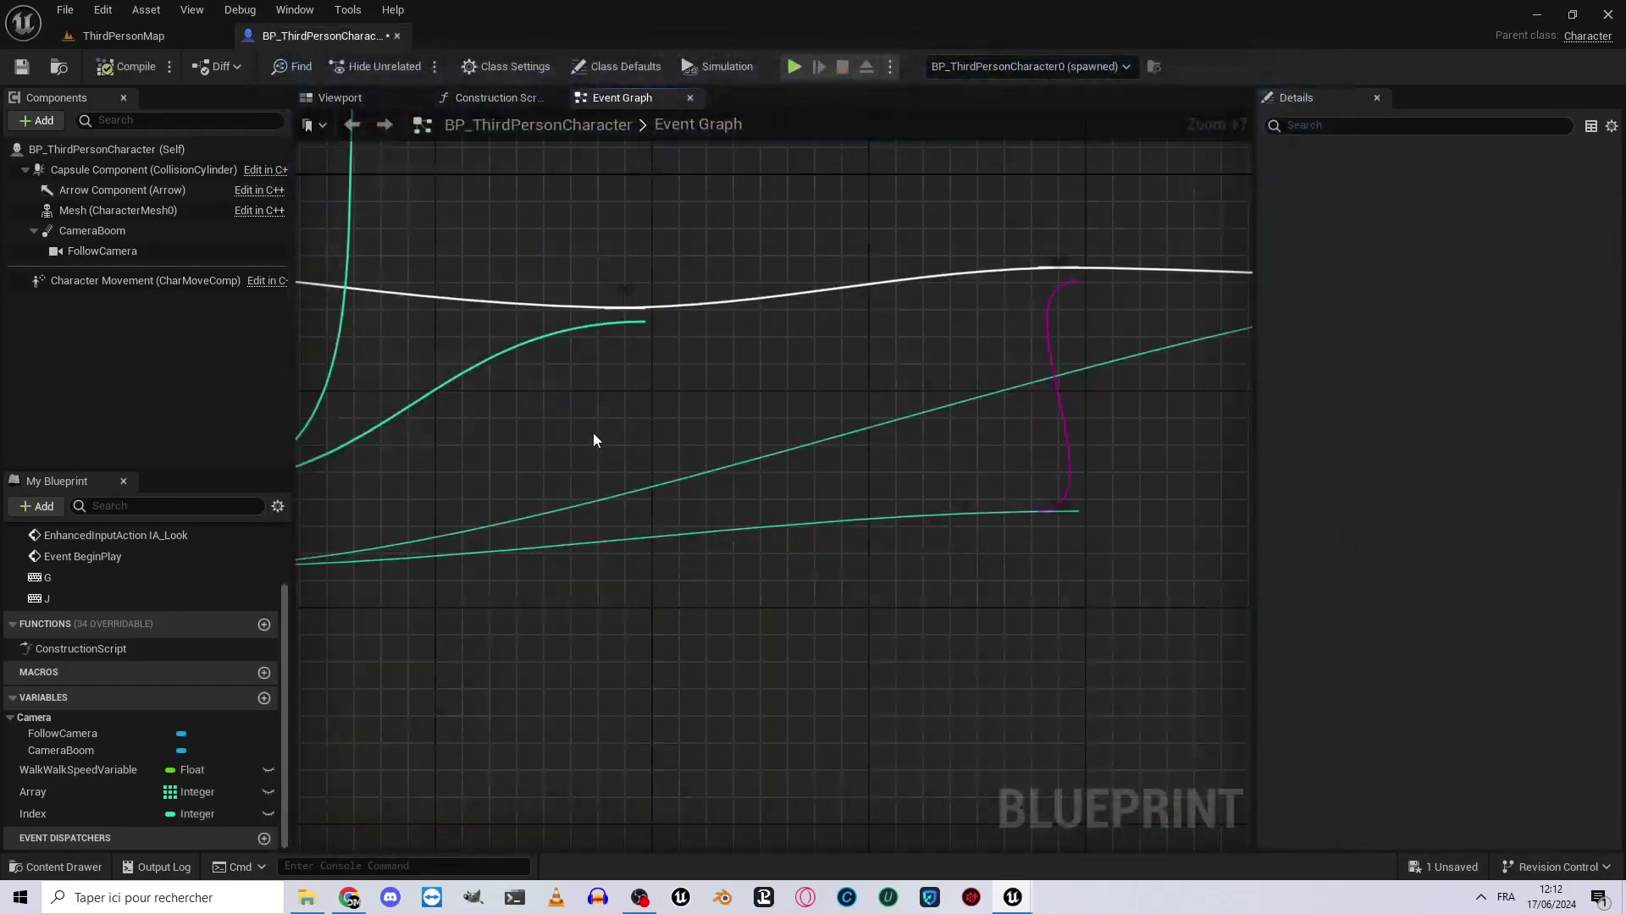
{"action": "scroll", "coordinate": [817, 449], "scroll_direction": "down", "scroll_amount": 4}
{"action": "right_click_drag", "start_coordinate": [1021, 796], "coordinate": [889, 537]}
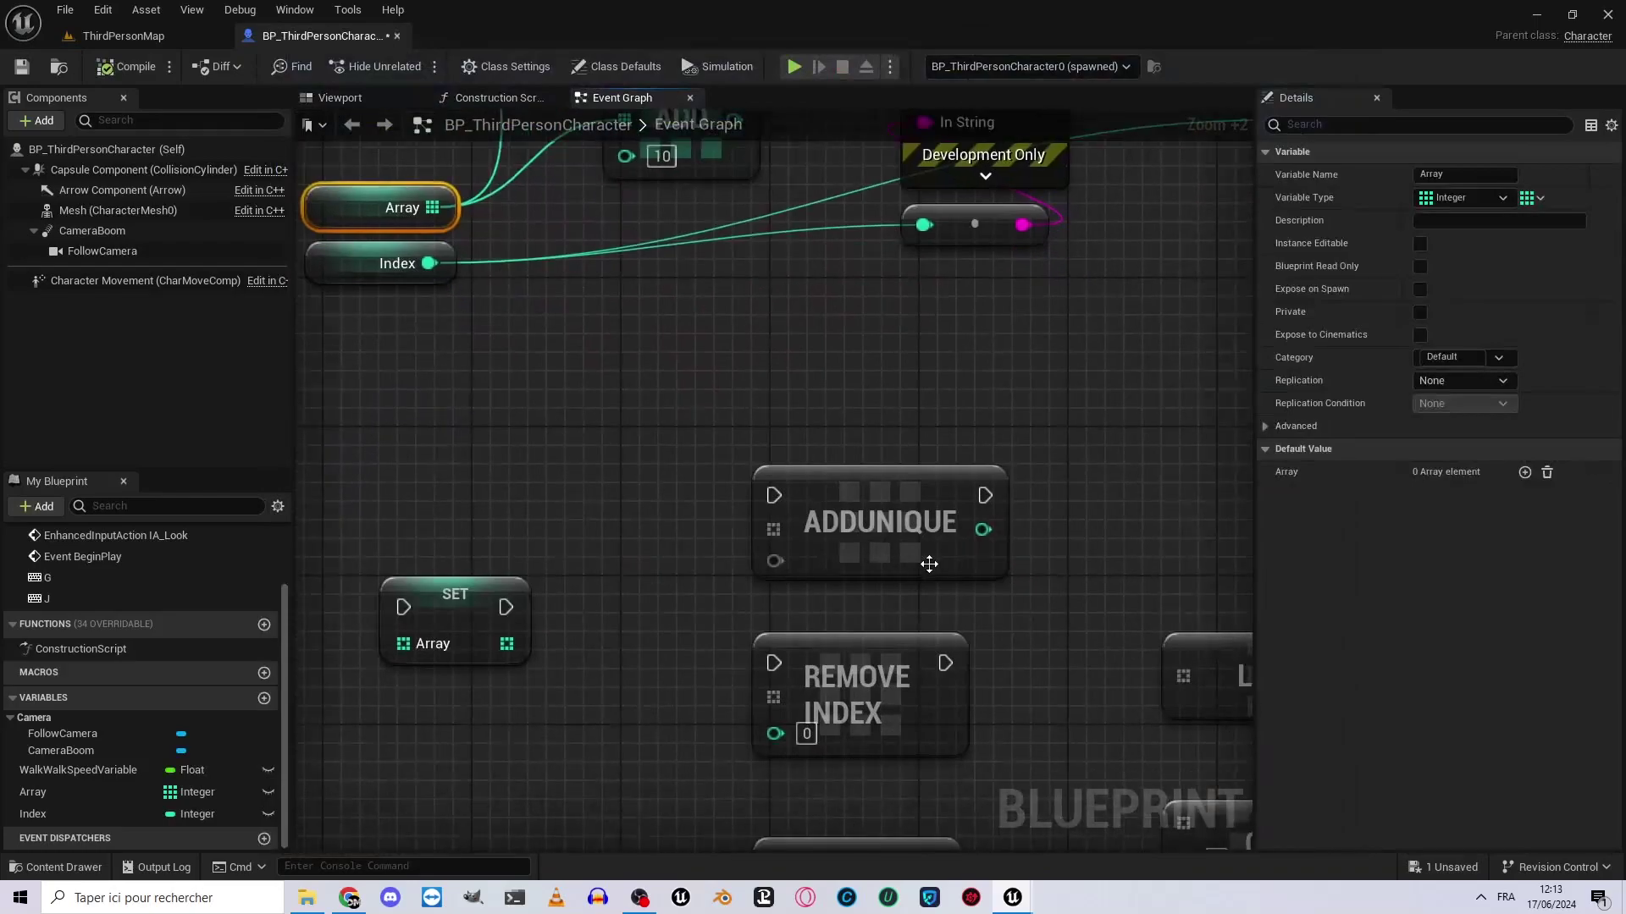
{"action": "left_click", "coordinate": [889, 538]}
{"action": "left_click_drag", "start_coordinate": [889, 537], "coordinate": [736, 406]}
{"action": "right_click_drag", "start_coordinate": [736, 407], "coordinate": [868, 660]}
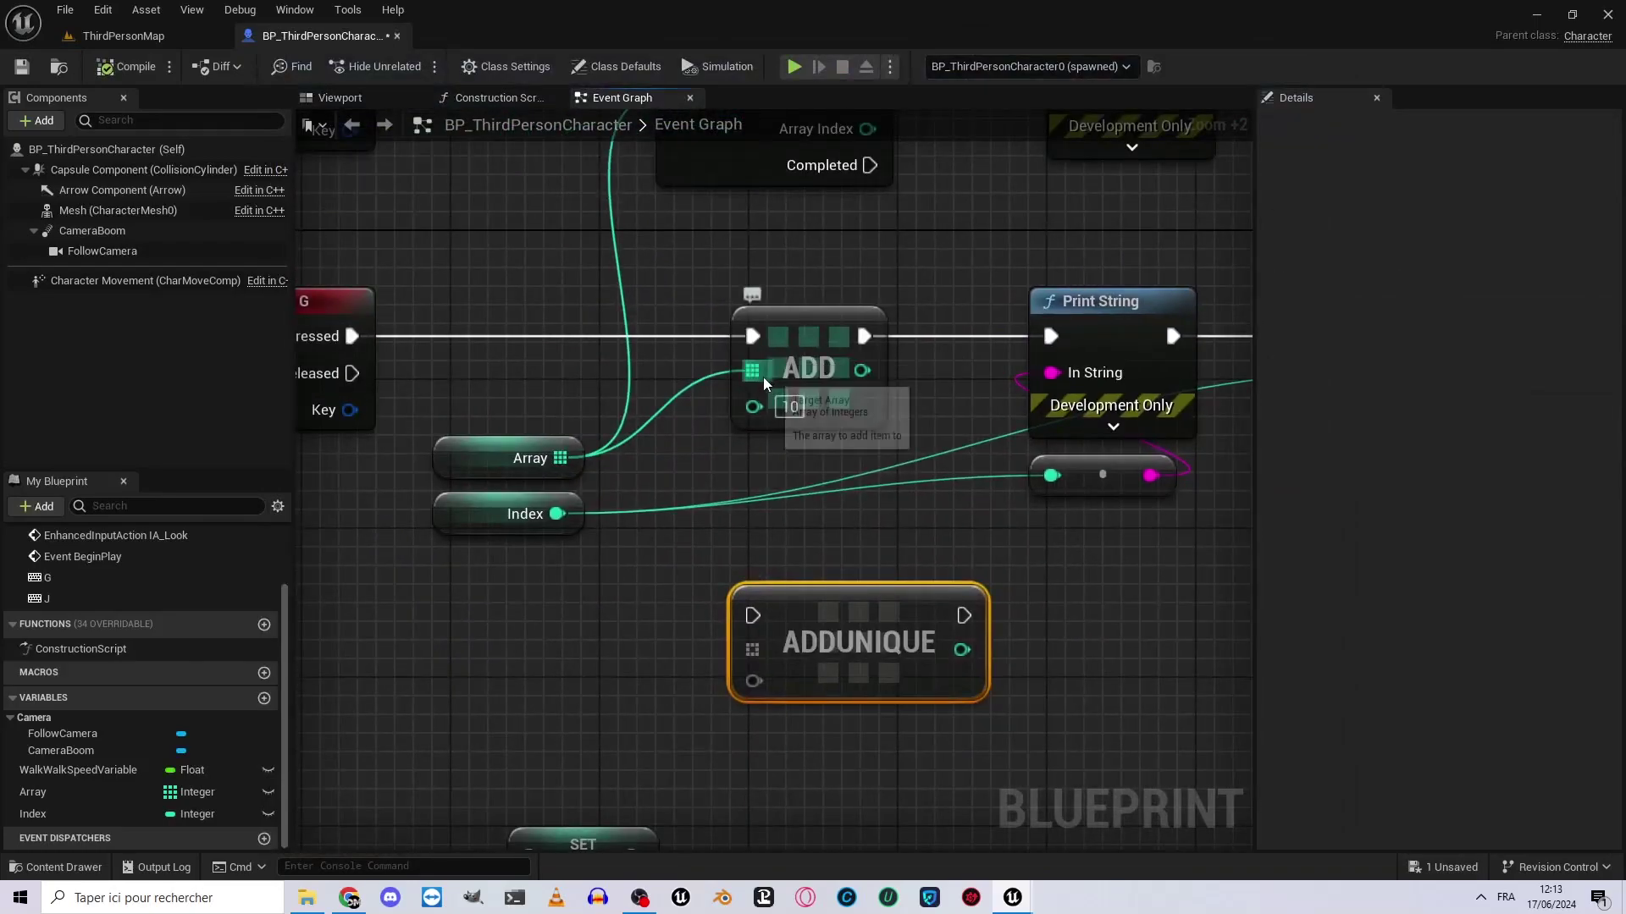
Unlink ADD and wire ADDUNIQUE between G Pressed and Print String in its place.
{"action": "left_click", "coordinate": [752, 370], "text": "alt"}
{"action": "left_click", "coordinate": [753, 337], "text": "alt"}
{"action": "left_click", "coordinate": [863, 336], "text": "alt"}
{"action": "left_click_drag", "start_coordinate": [788, 381], "coordinate": [1104, 716]}
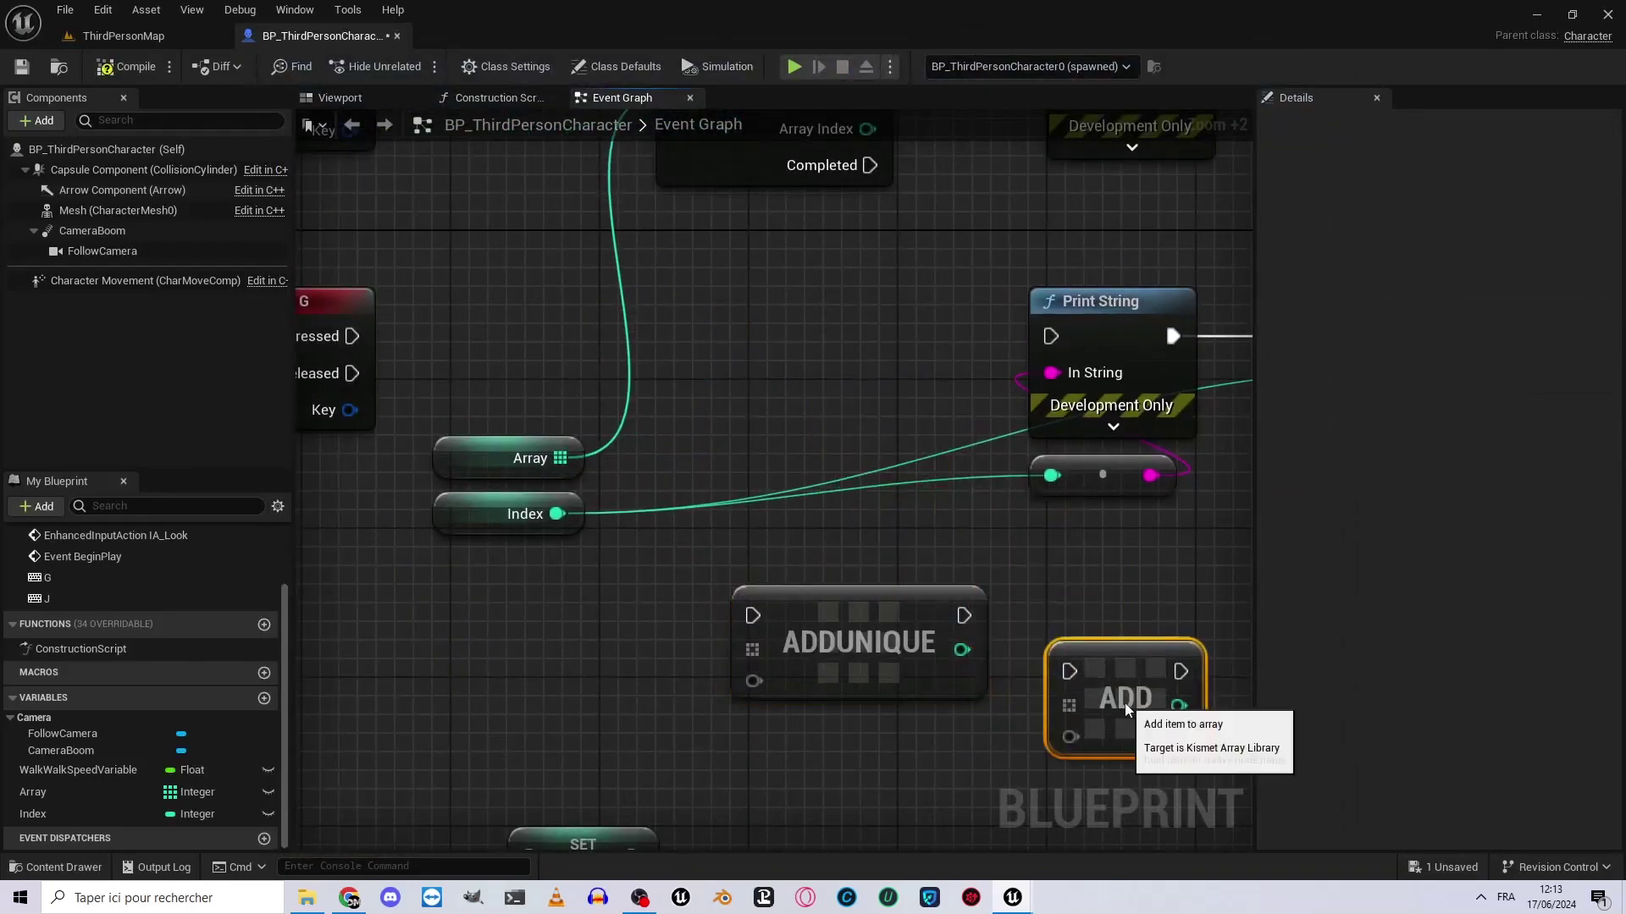
{"action": "left_click_drag", "start_coordinate": [812, 614], "coordinate": [795, 354]}
{"action": "left_click_drag", "start_coordinate": [945, 355], "coordinate": [1064, 332]}
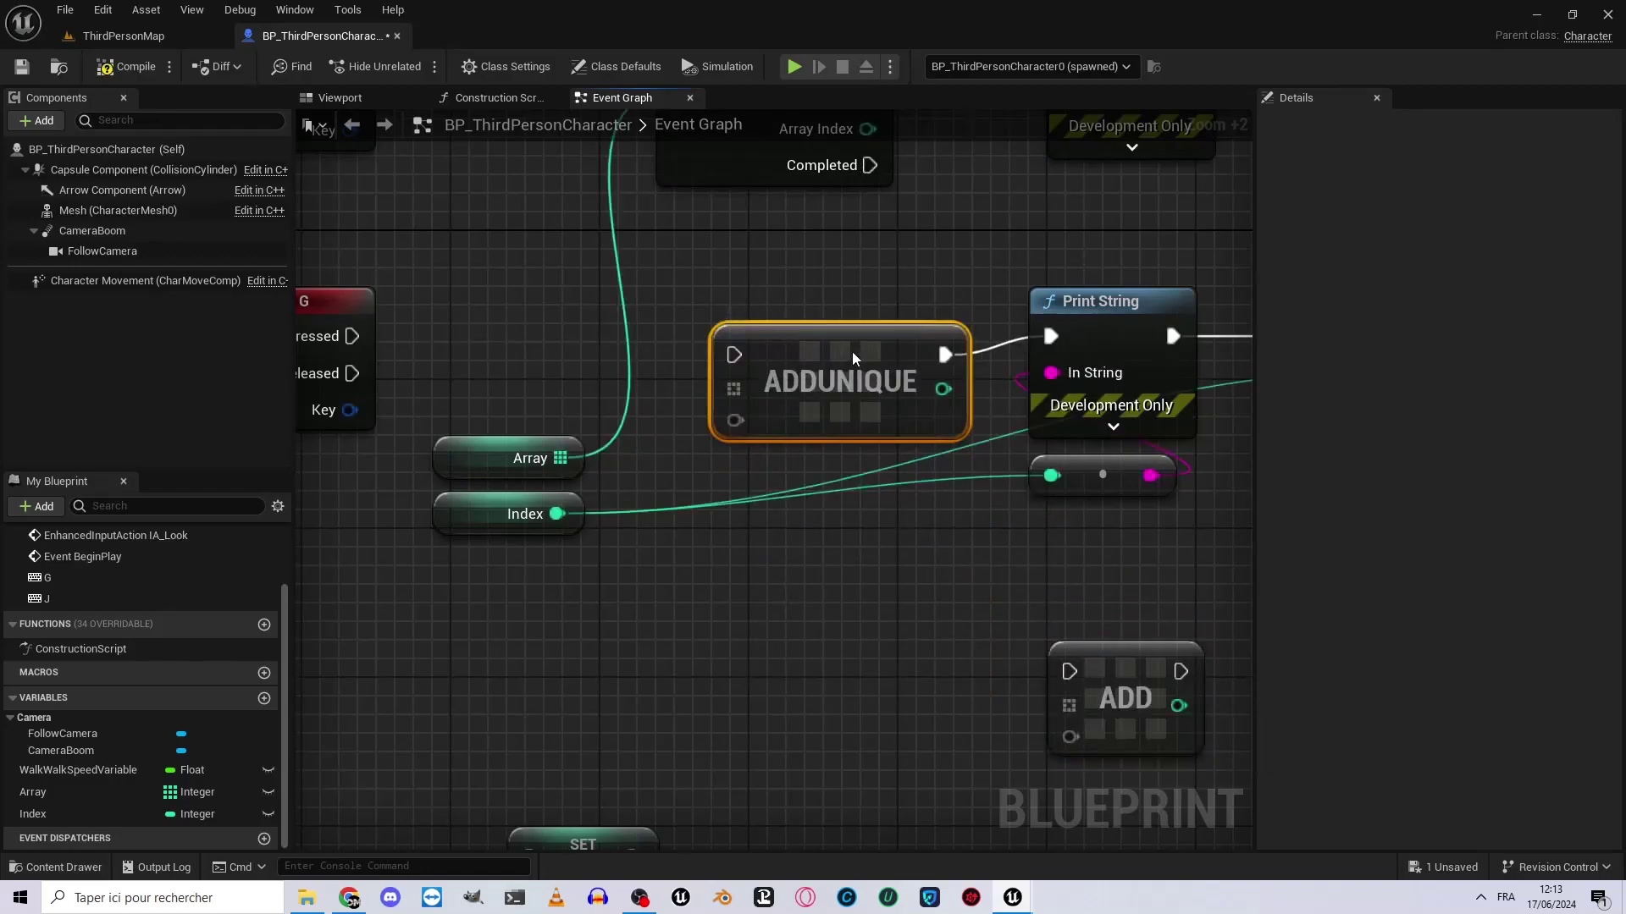
{"action": "left_click_drag", "start_coordinate": [854, 356], "coordinate": [853, 337]}
{"action": "left_click_drag", "start_coordinate": [734, 336], "coordinate": [353, 336]}
Connect Array and Index to ADDUNIQUE and launch a standalone preview.
{"action": "left_click_drag", "start_coordinate": [734, 371], "coordinate": [559, 458]}
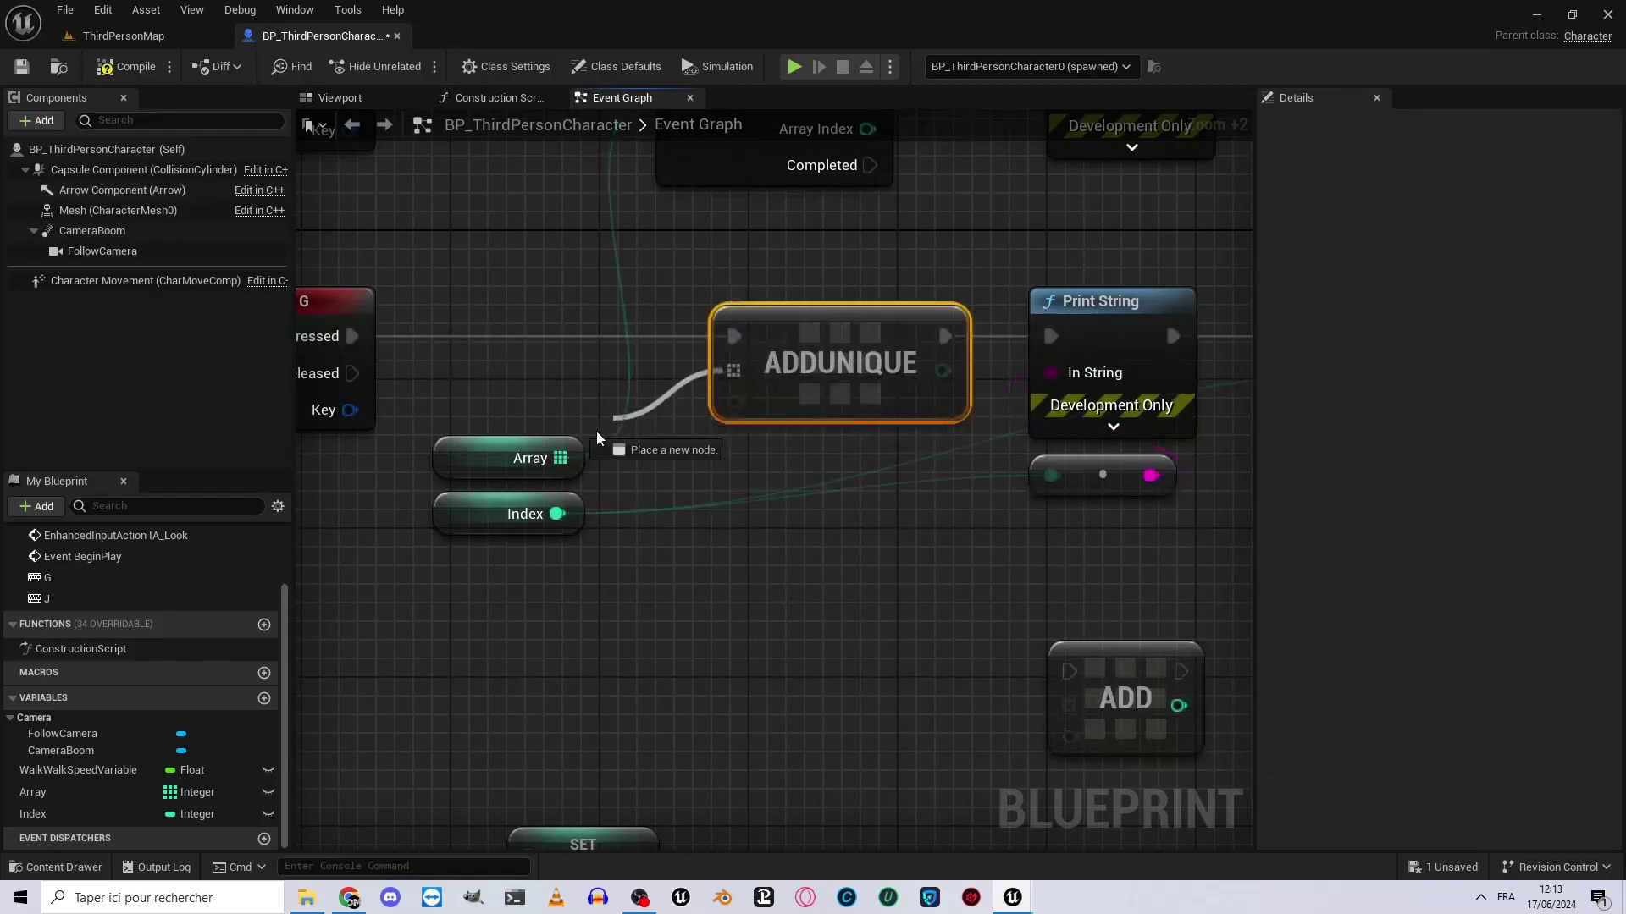
{"action": "scroll", "coordinate": [693, 448], "scroll_direction": "up", "scroll_amount": 3}
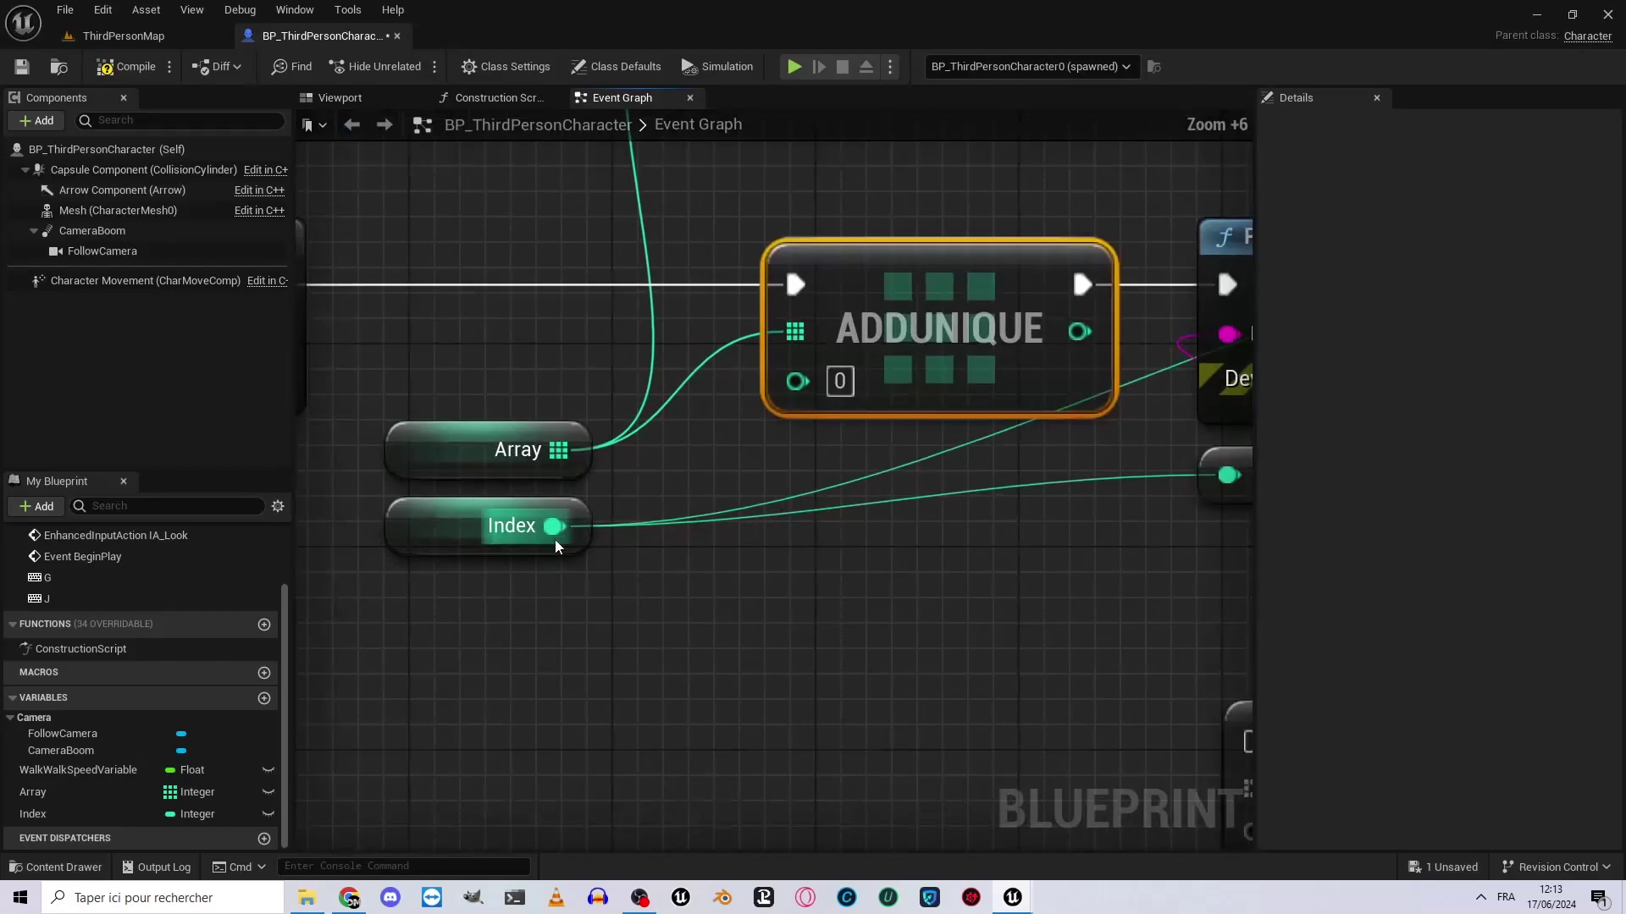
{"action": "left_click_drag", "start_coordinate": [555, 530], "coordinate": [796, 375]}
{"action": "left_click", "coordinate": [472, 542]}
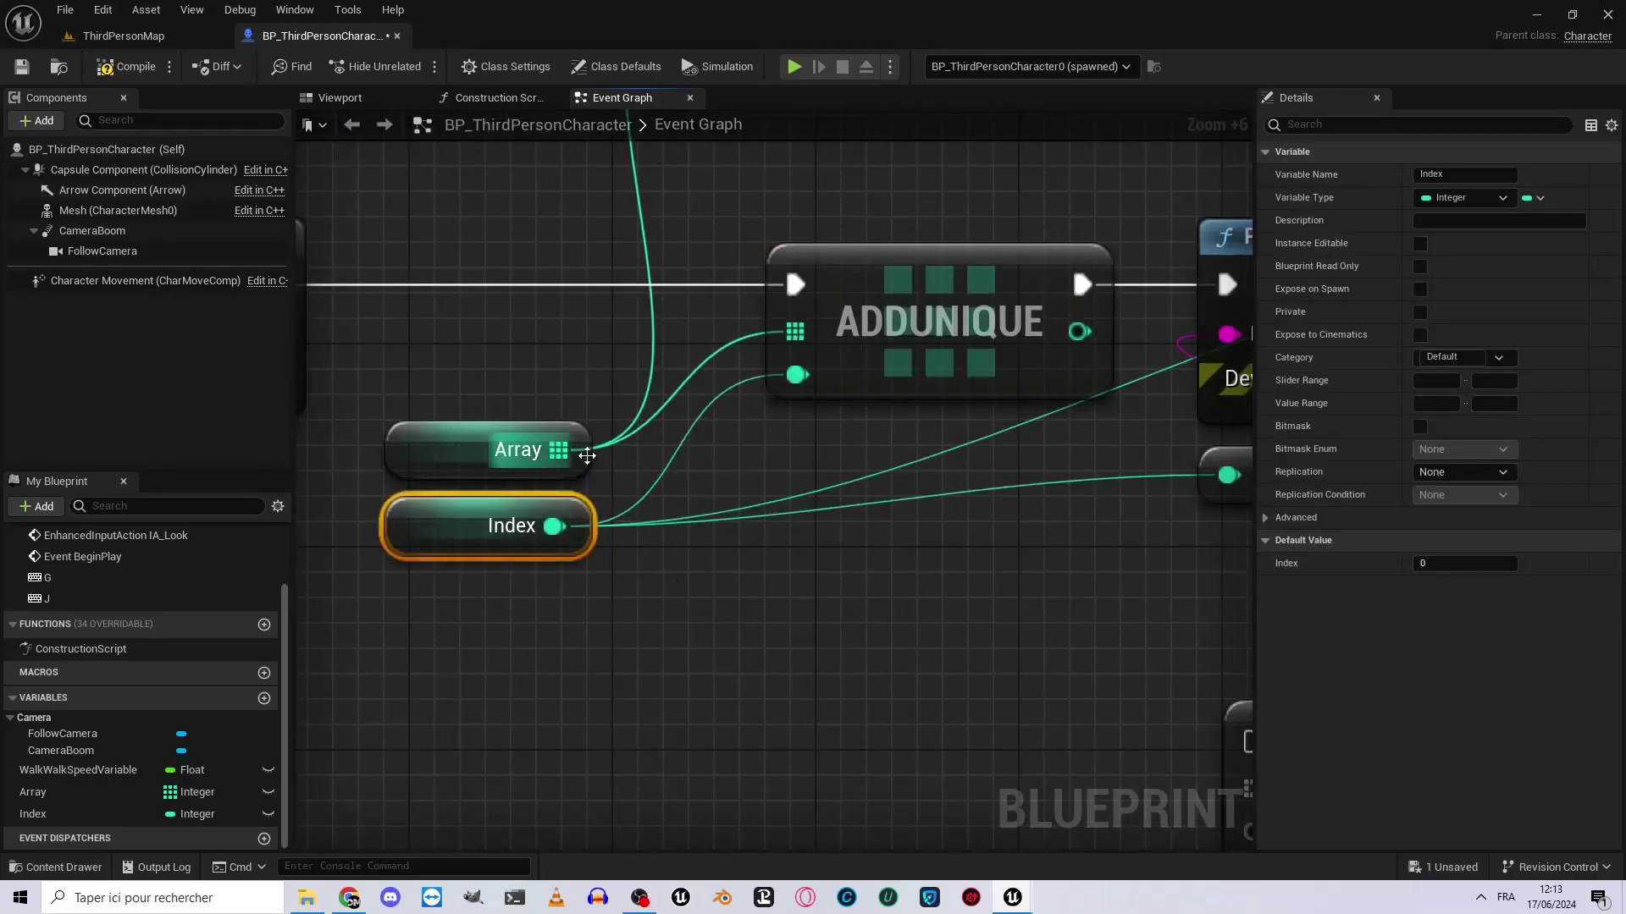
{"action": "right_click_drag", "start_coordinate": [1144, 428], "coordinate": [499, 423]}
{"action": "left_click", "coordinate": [794, 66]}
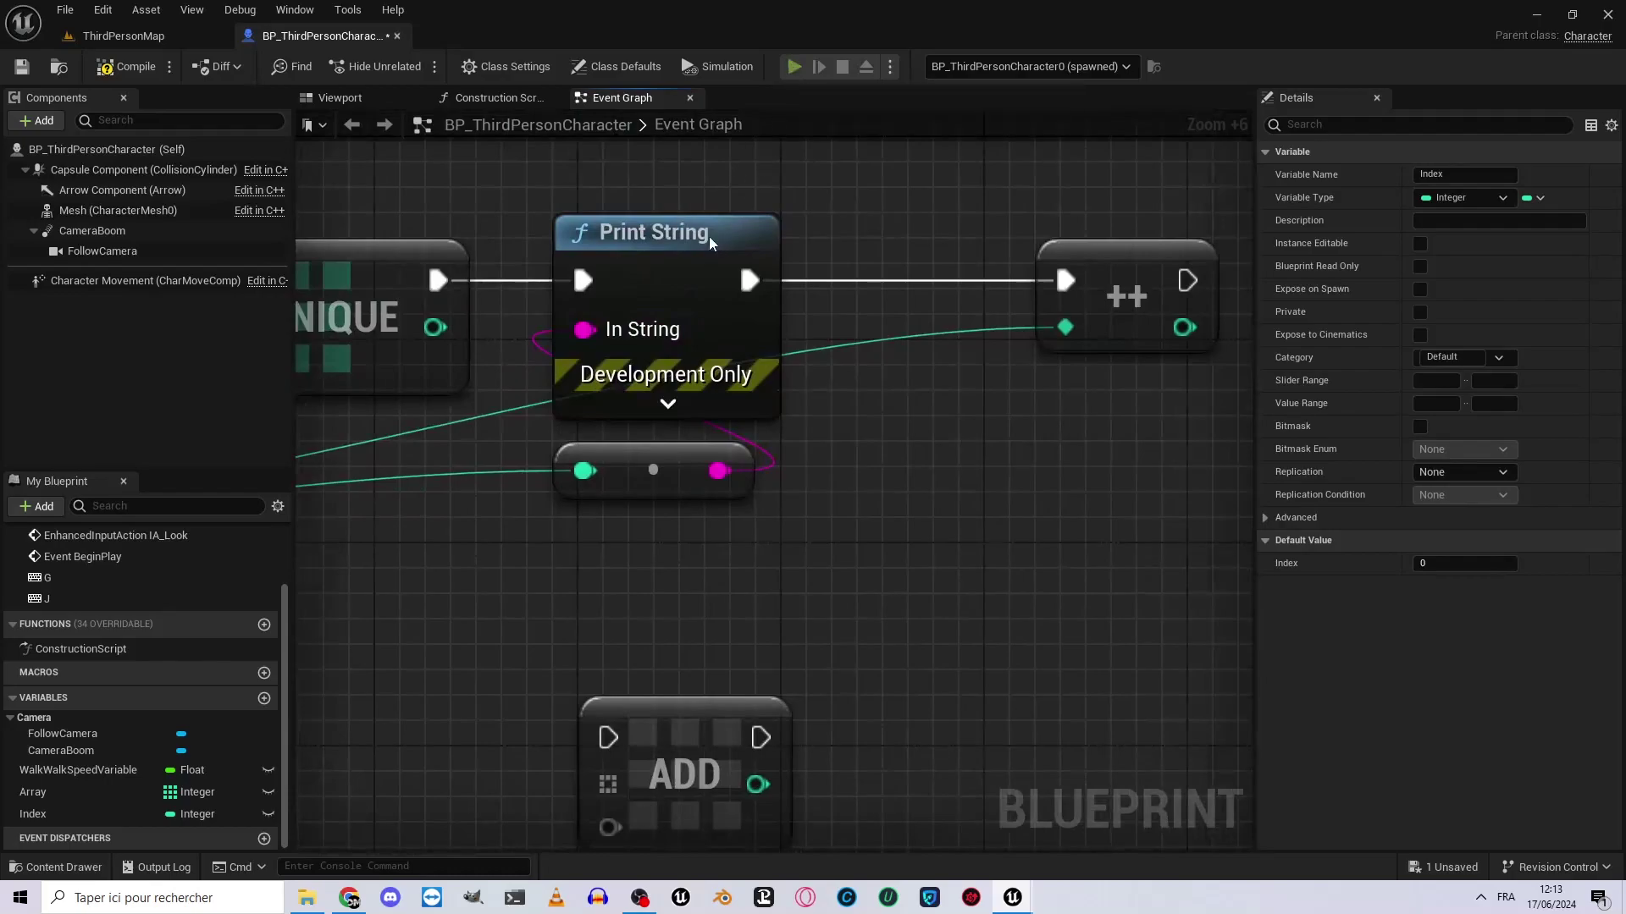
Press G and J in the preview to print 9 down to 0, then close it.
{"action": "key", "text": "g"}
{"action": "key", "text": "g"}
{"action": "key", "text": "g"}
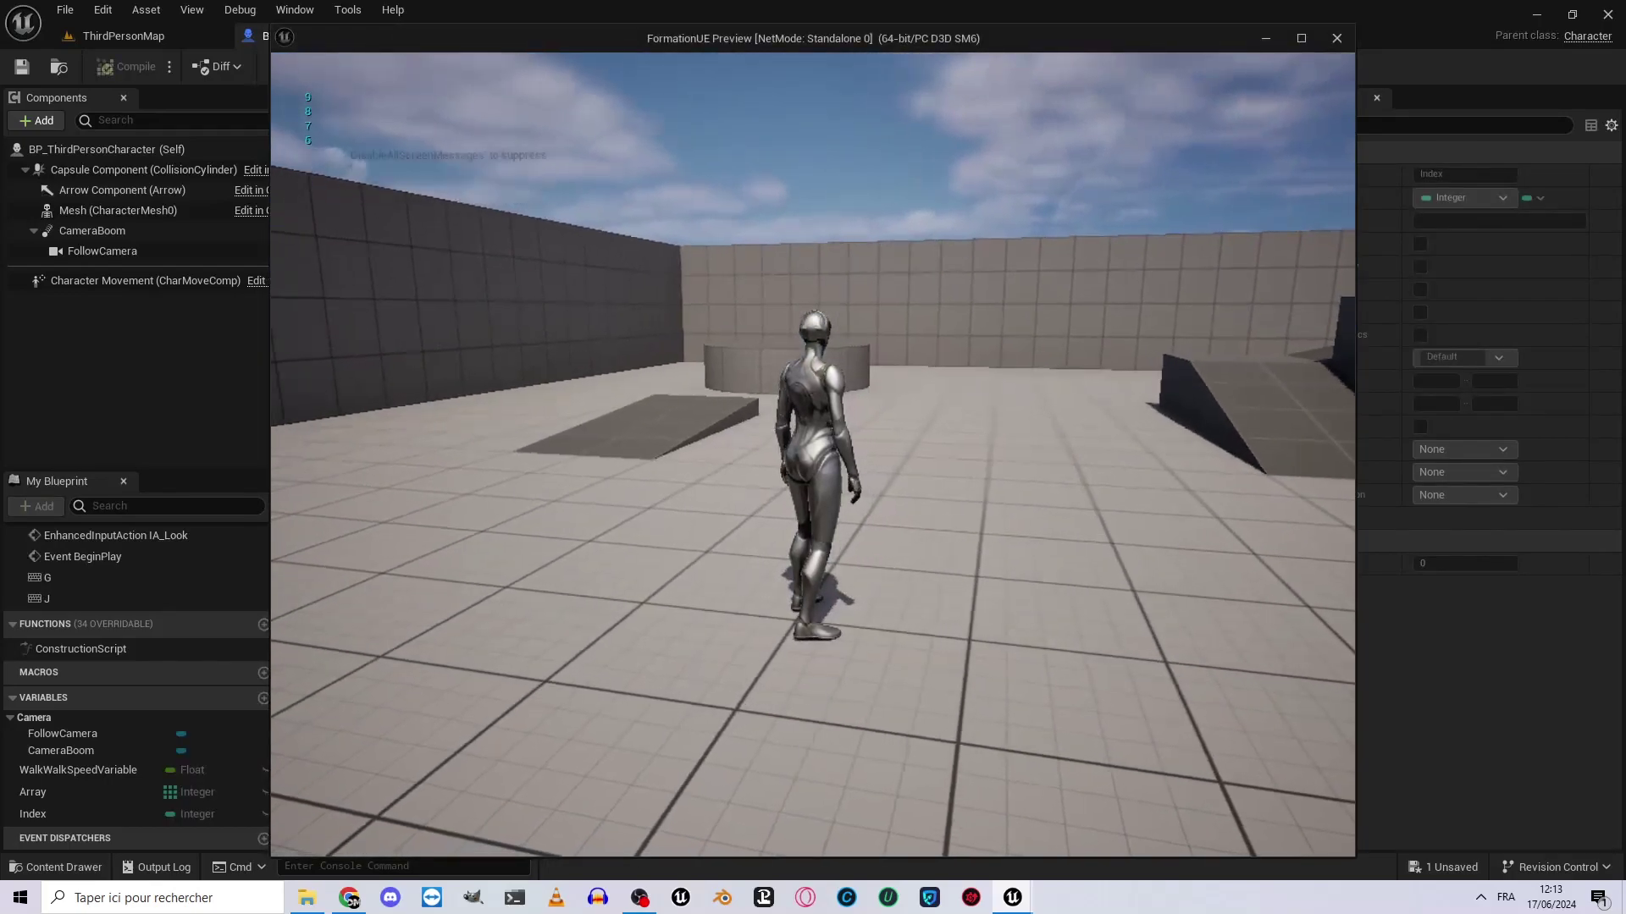
{"action": "key", "text": "j"}
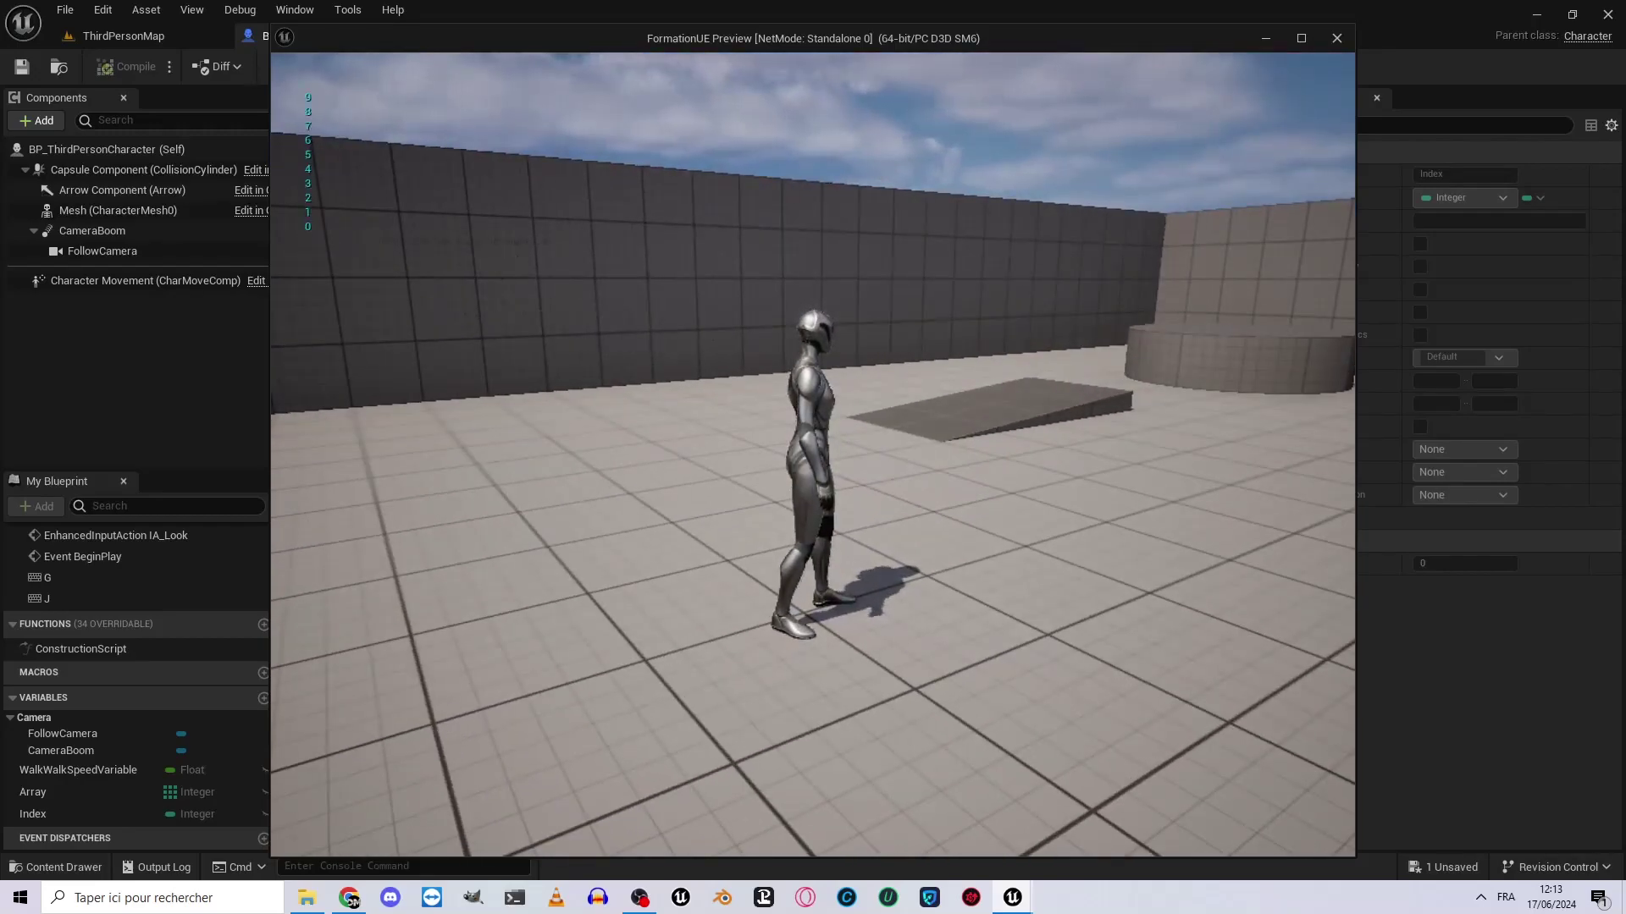
{"action": "key", "text": "Escape"}
{"action": "right_click_drag", "start_coordinate": [334, 350], "coordinate": [926, 366]}
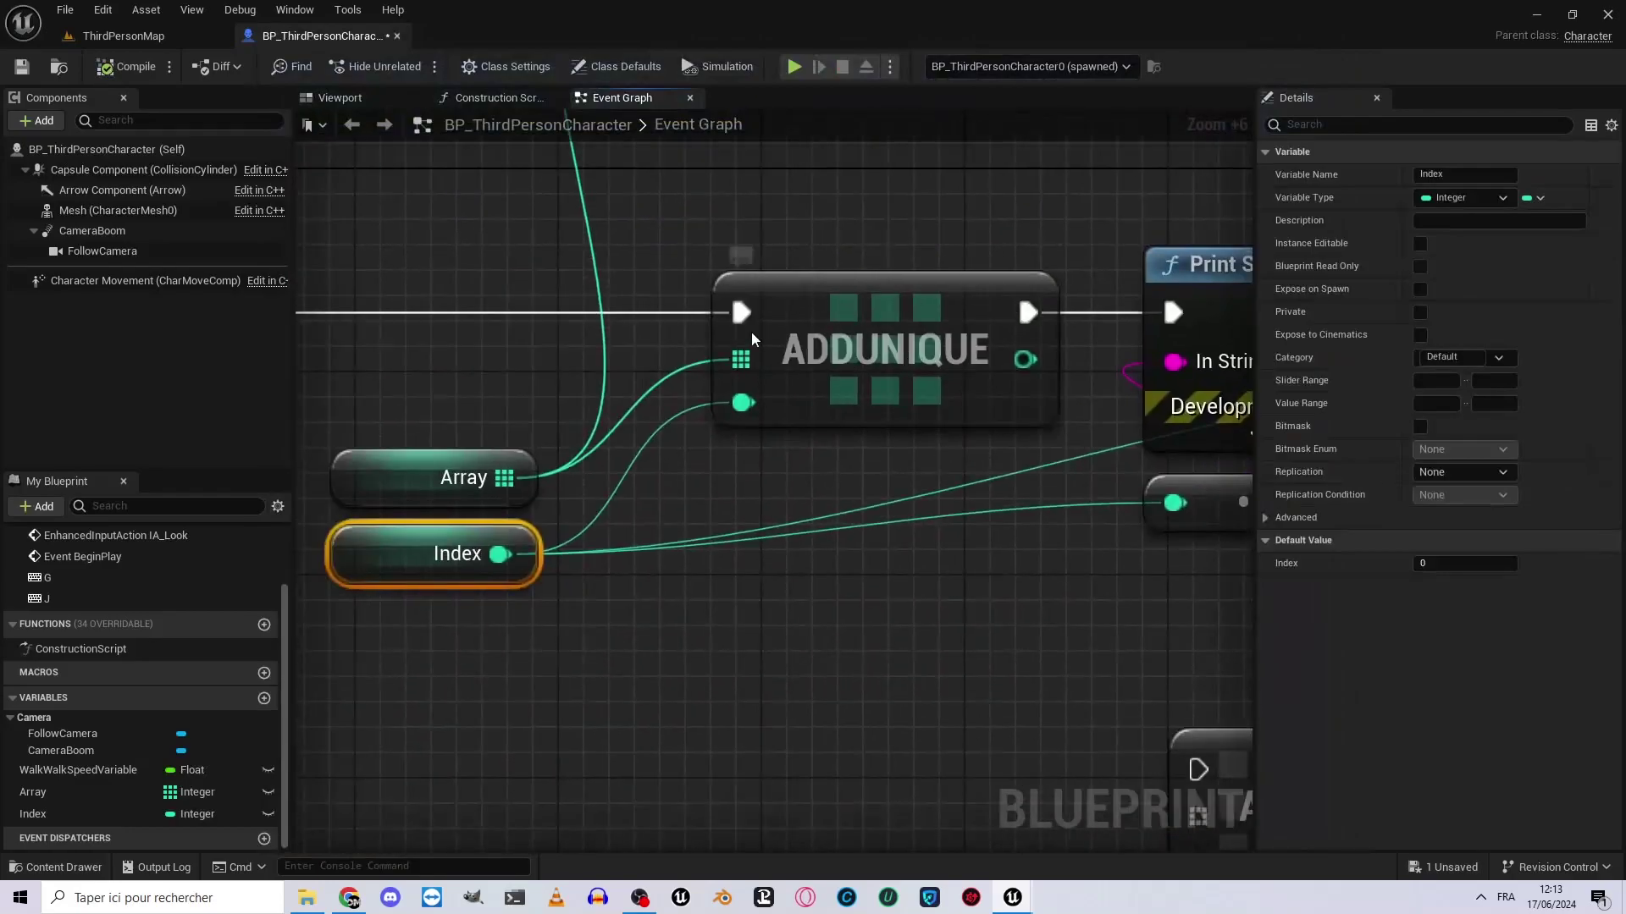
Break the Index link on ADDUNIQUE's item pin and enter 10 as its value.
{"action": "right_click_drag", "start_coordinate": [720, 427], "coordinate": [784, 407]}
{"action": "left_click", "coordinate": [807, 390], "text": "alt"}
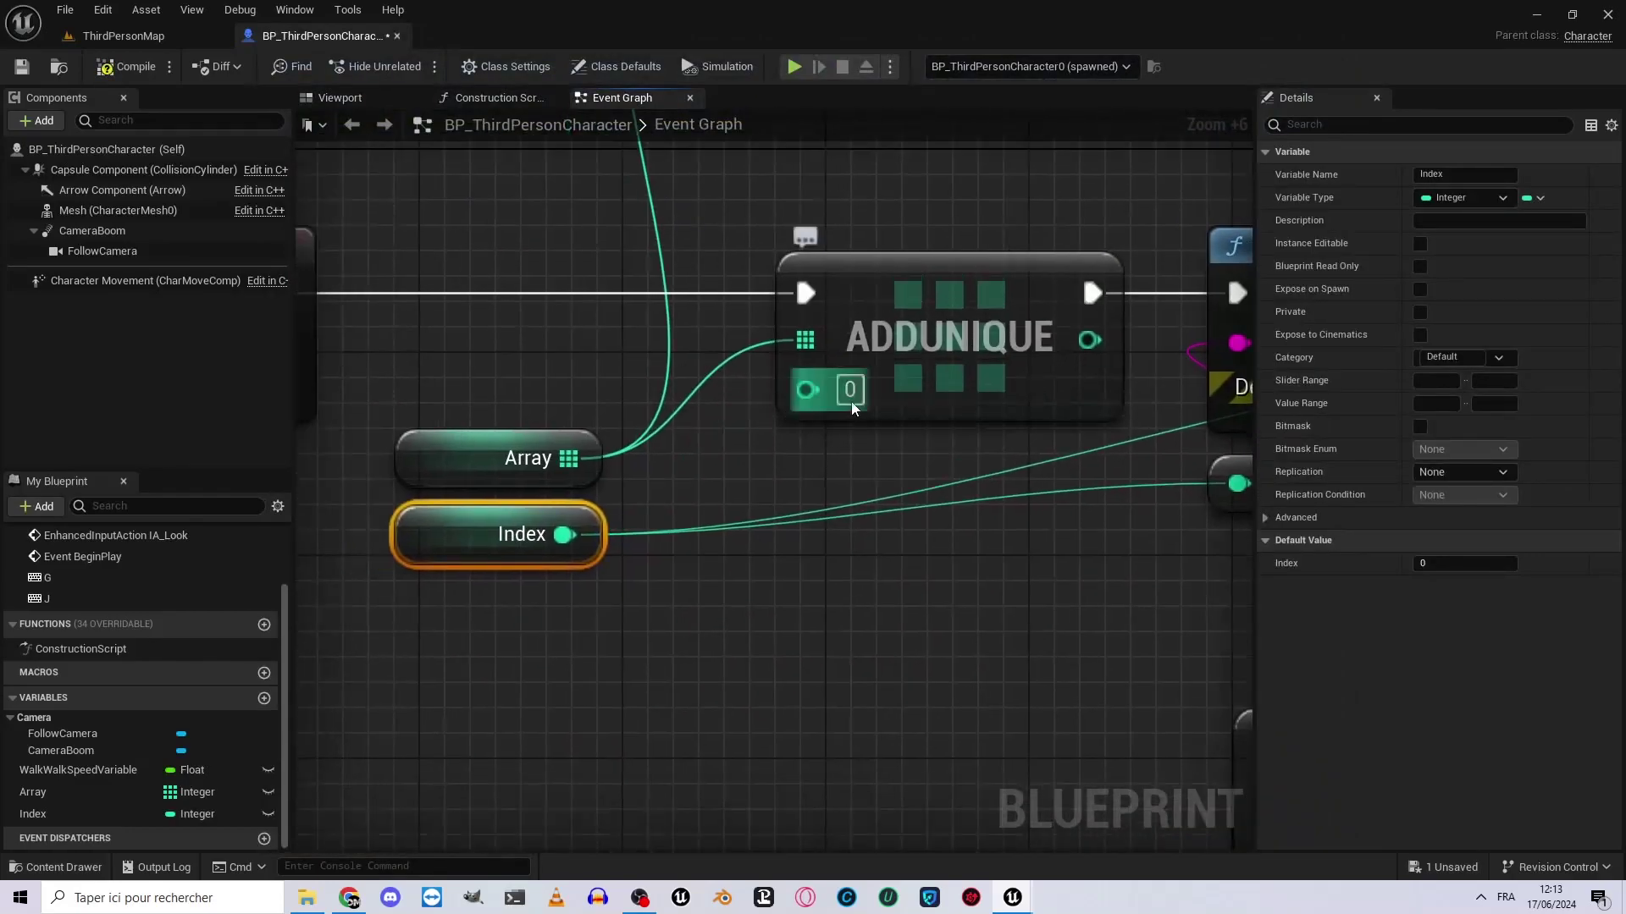
{"action": "left_click", "coordinate": [850, 392]}
{"action": "type", "text": "10"}
{"action": "left_click", "coordinate": [1017, 552]}
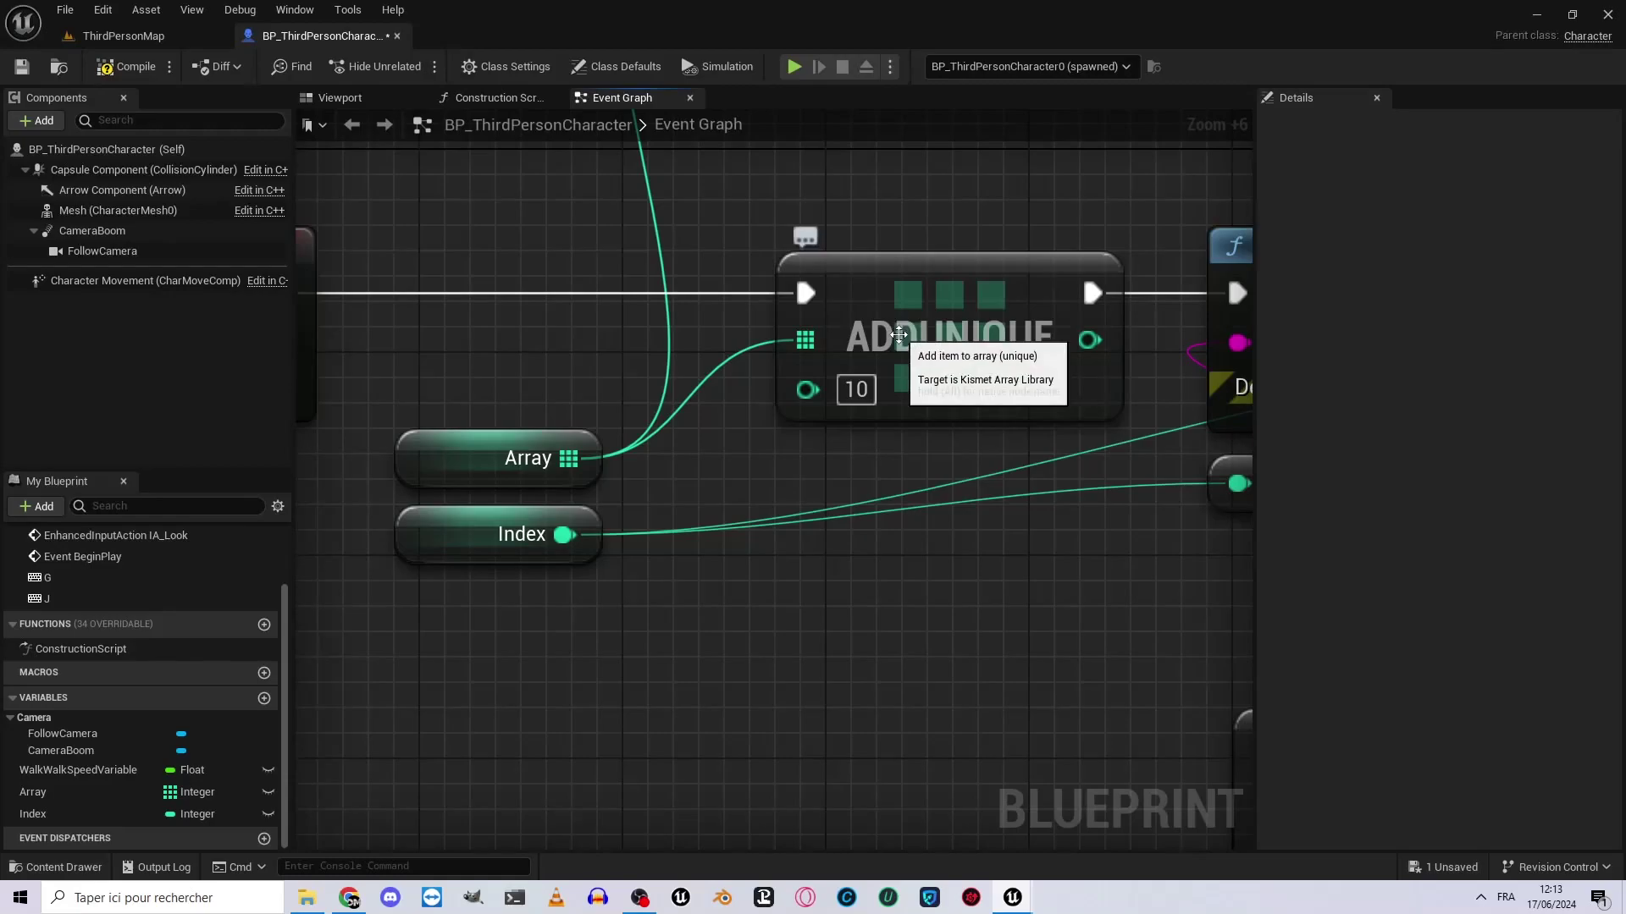
Review the G key event and Array getter around the ADDUNIQUE node.
{"action": "right_click_drag", "start_coordinate": [491, 242], "coordinate": [813, 265]}
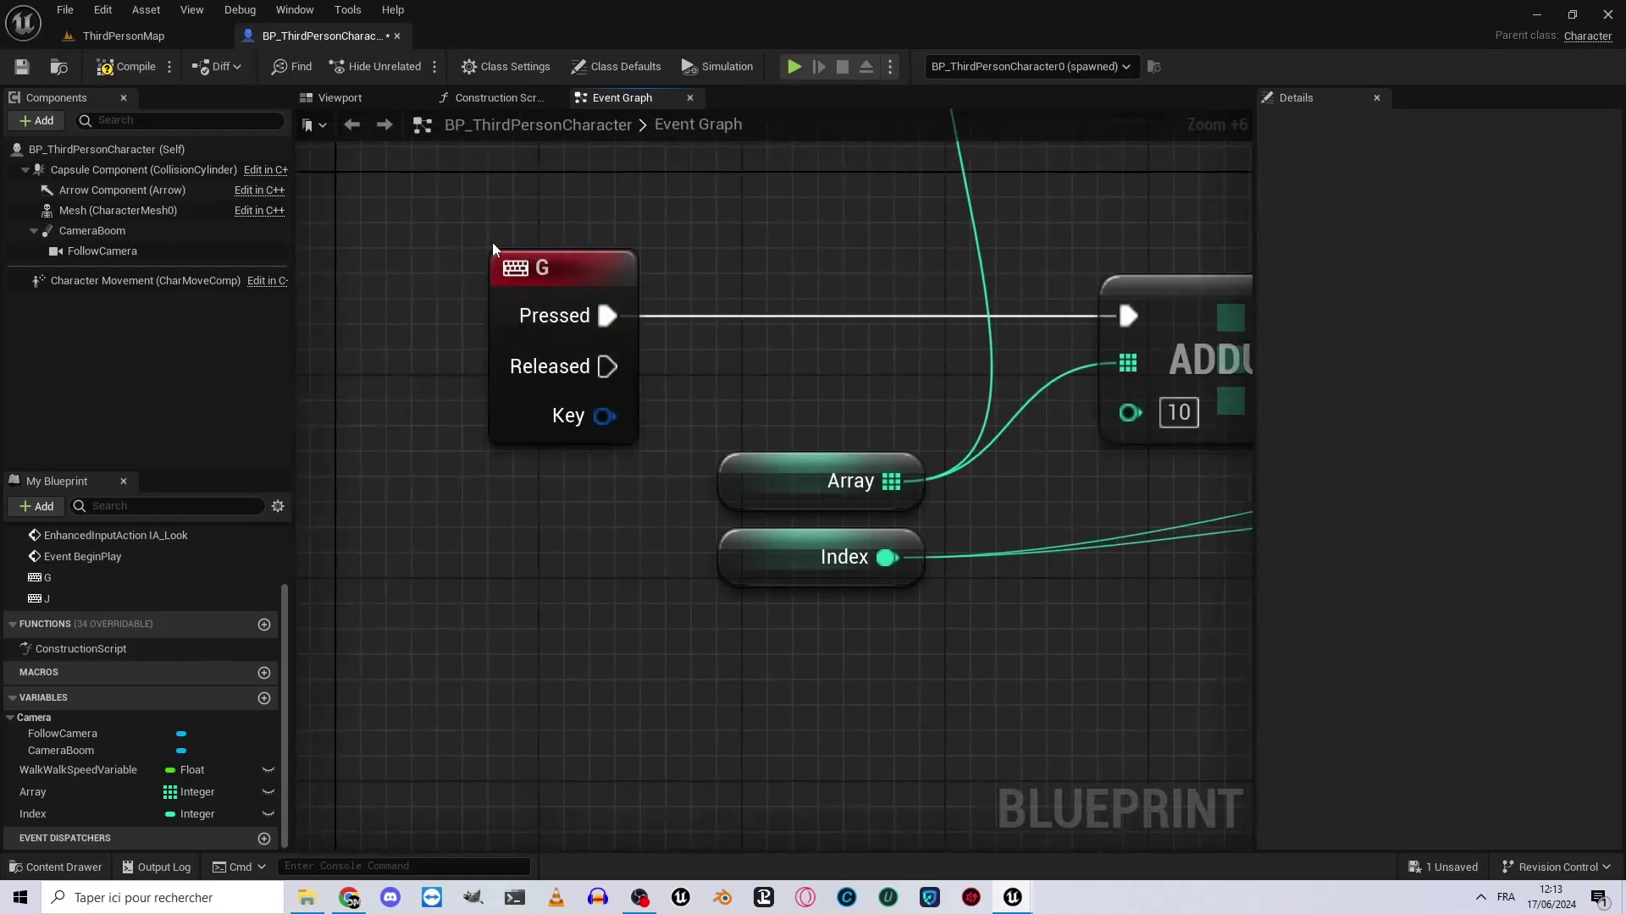
{"action": "left_click_drag", "start_coordinate": [493, 247], "coordinate": [668, 409]}
{"action": "right_click_drag", "start_coordinate": [840, 376], "coordinate": [528, 322]}
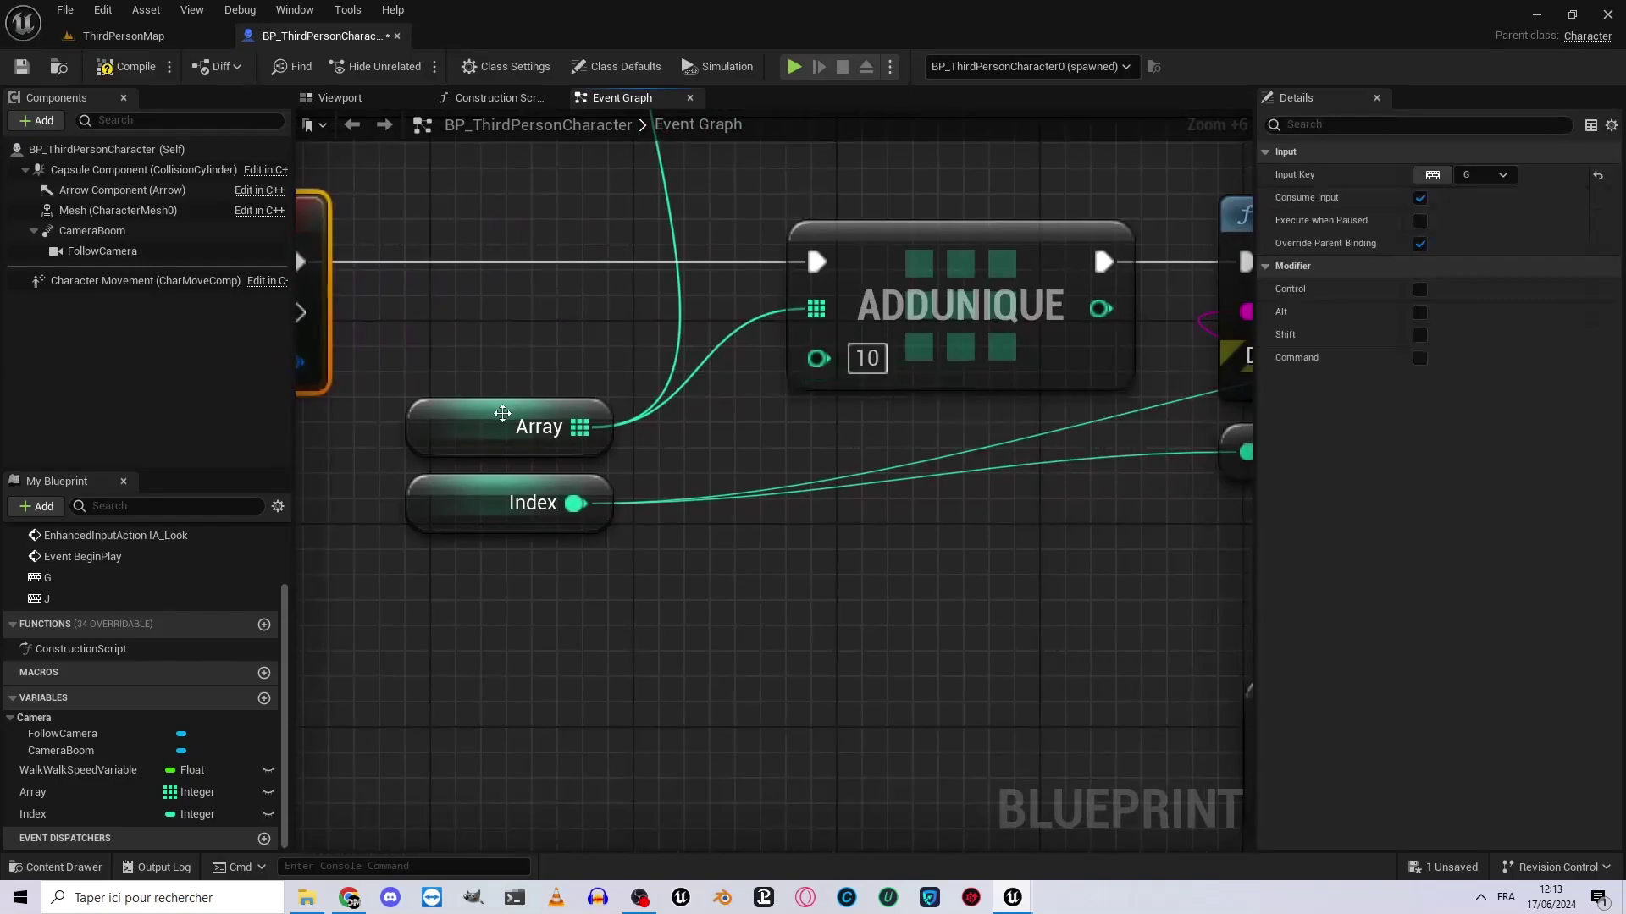
{"action": "left_click", "coordinate": [502, 413]}
{"action": "right_click_drag", "start_coordinate": [916, 373], "coordinate": [1034, 381]}
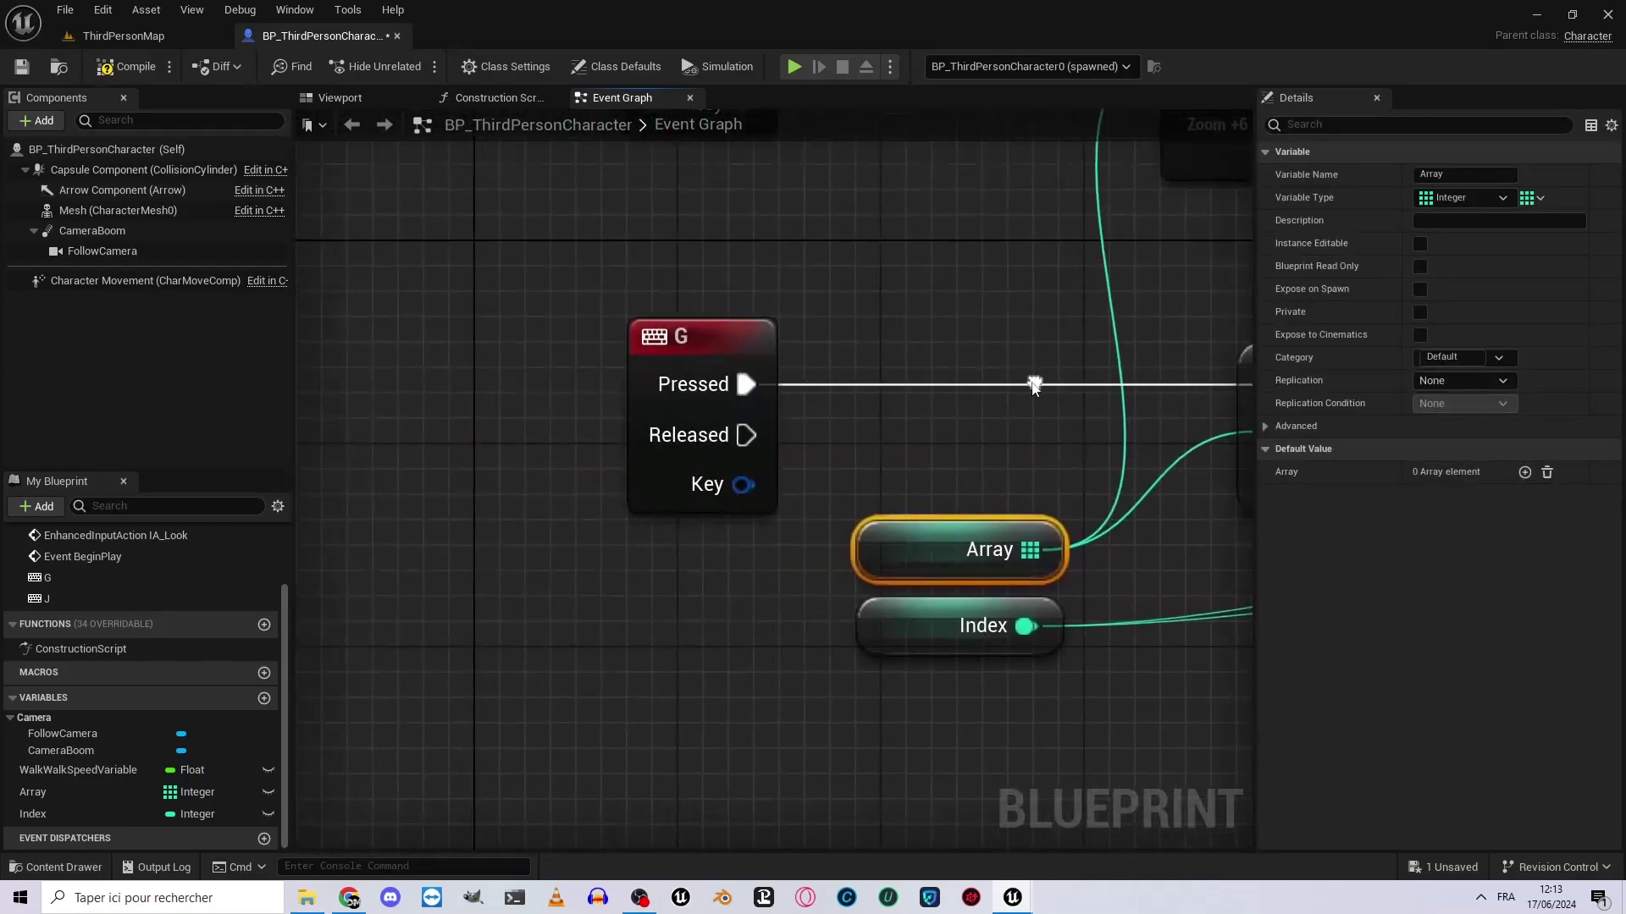
{"action": "left_click_drag", "start_coordinate": [551, 272], "coordinate": [791, 497]}
{"action": "mouse_move", "coordinate": [791, 497]}
{"action": "right_mouse_down"}
{"action": "mouse_move", "coordinate": [537, 377]}
{"action": "mouse_move", "coordinate": [367, 367]}
{"action": "right_mouse_up"}
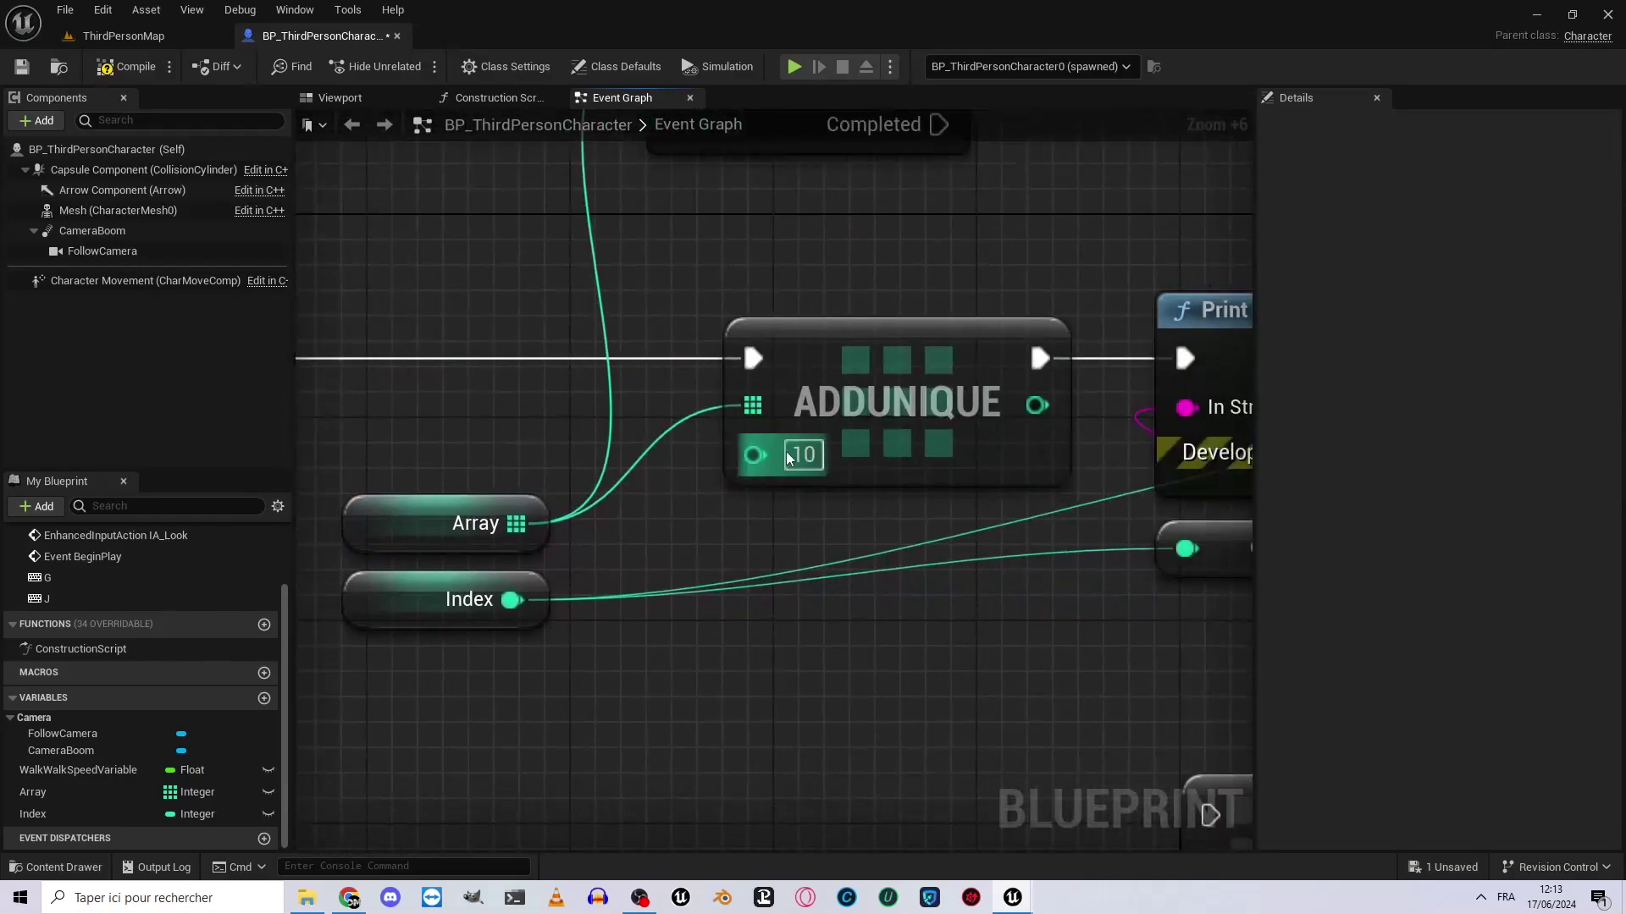
{"action": "left_click", "coordinate": [426, 515]}
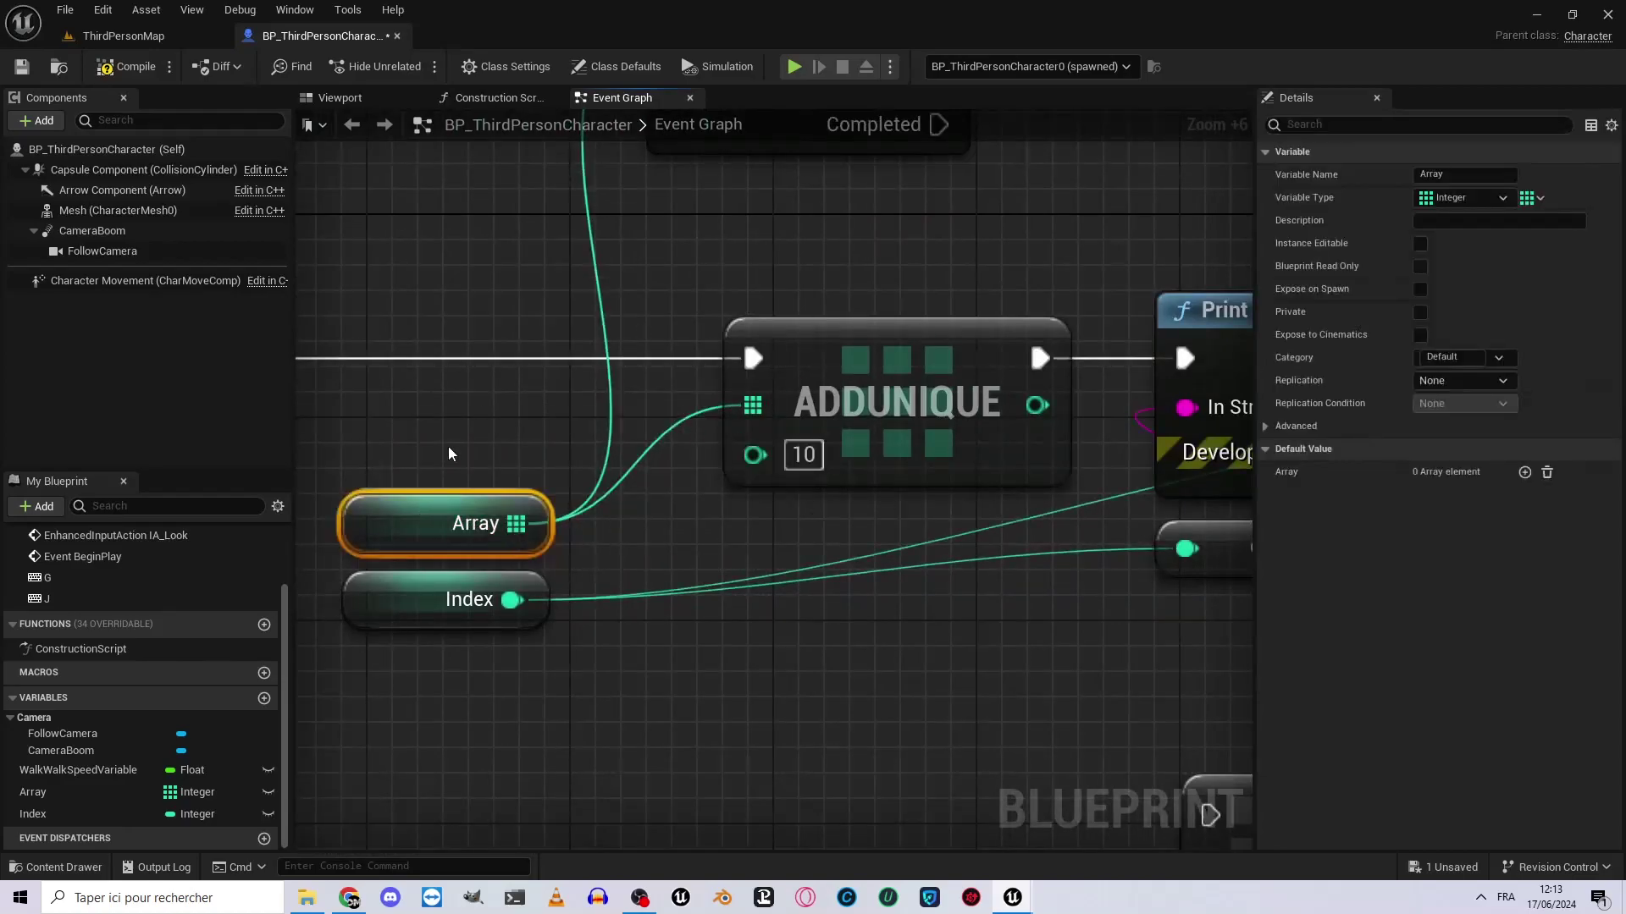
Preview the game and press G and J repeatedly to confirm 10 is added only once.
{"action": "left_click", "coordinate": [795, 66]}
{"action": "key", "text": "g"}
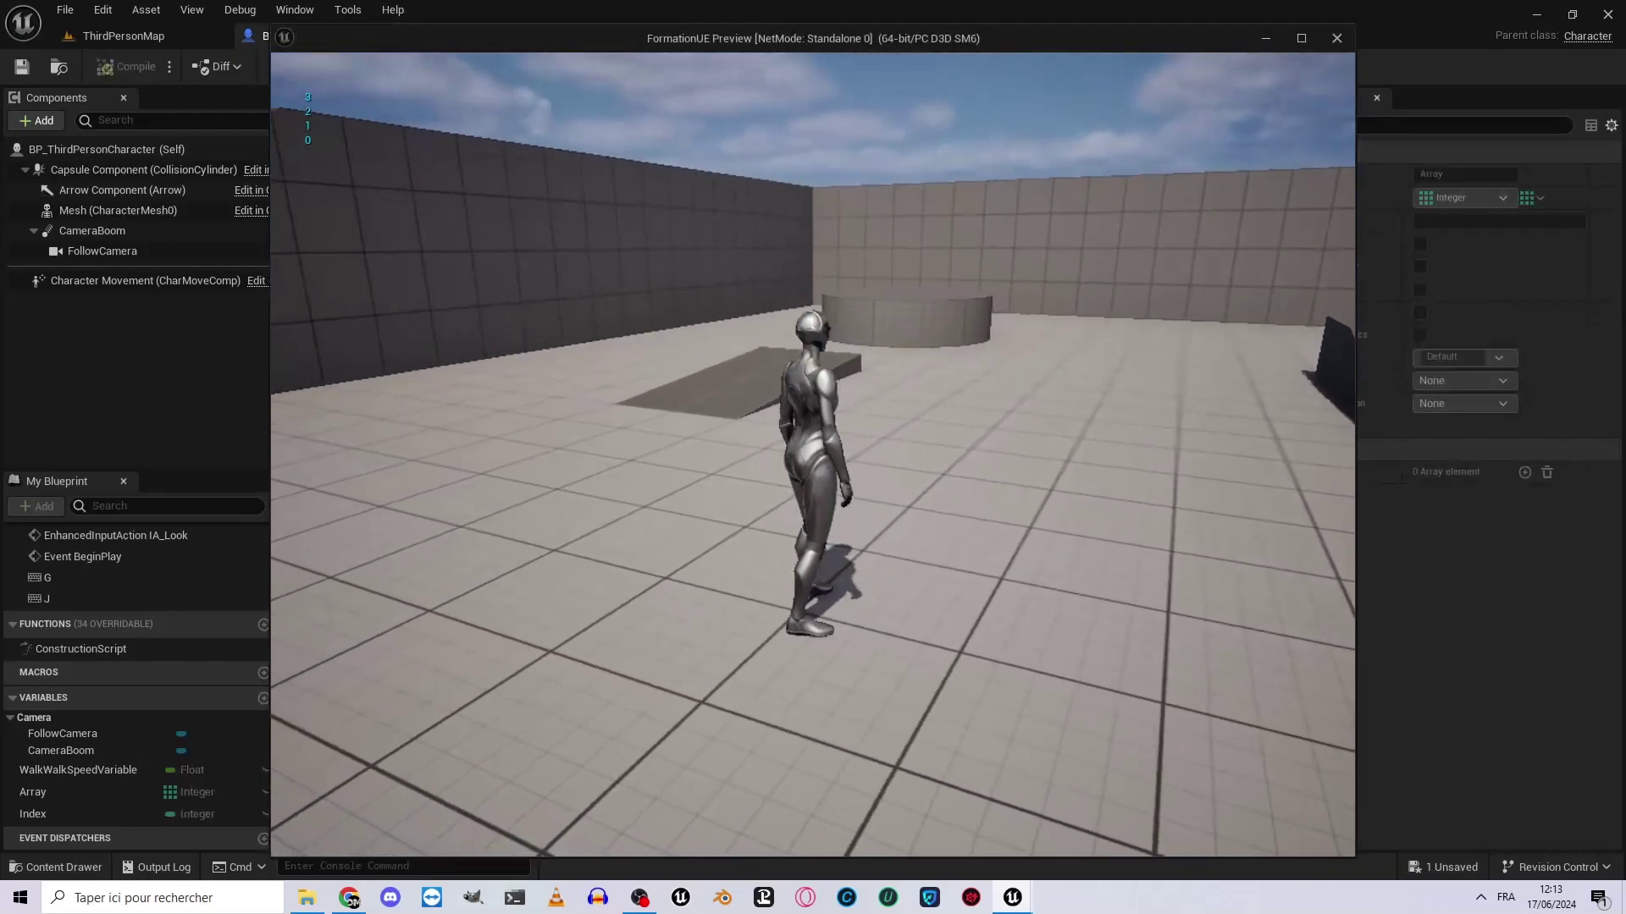
{"action": "key", "text": "g"}
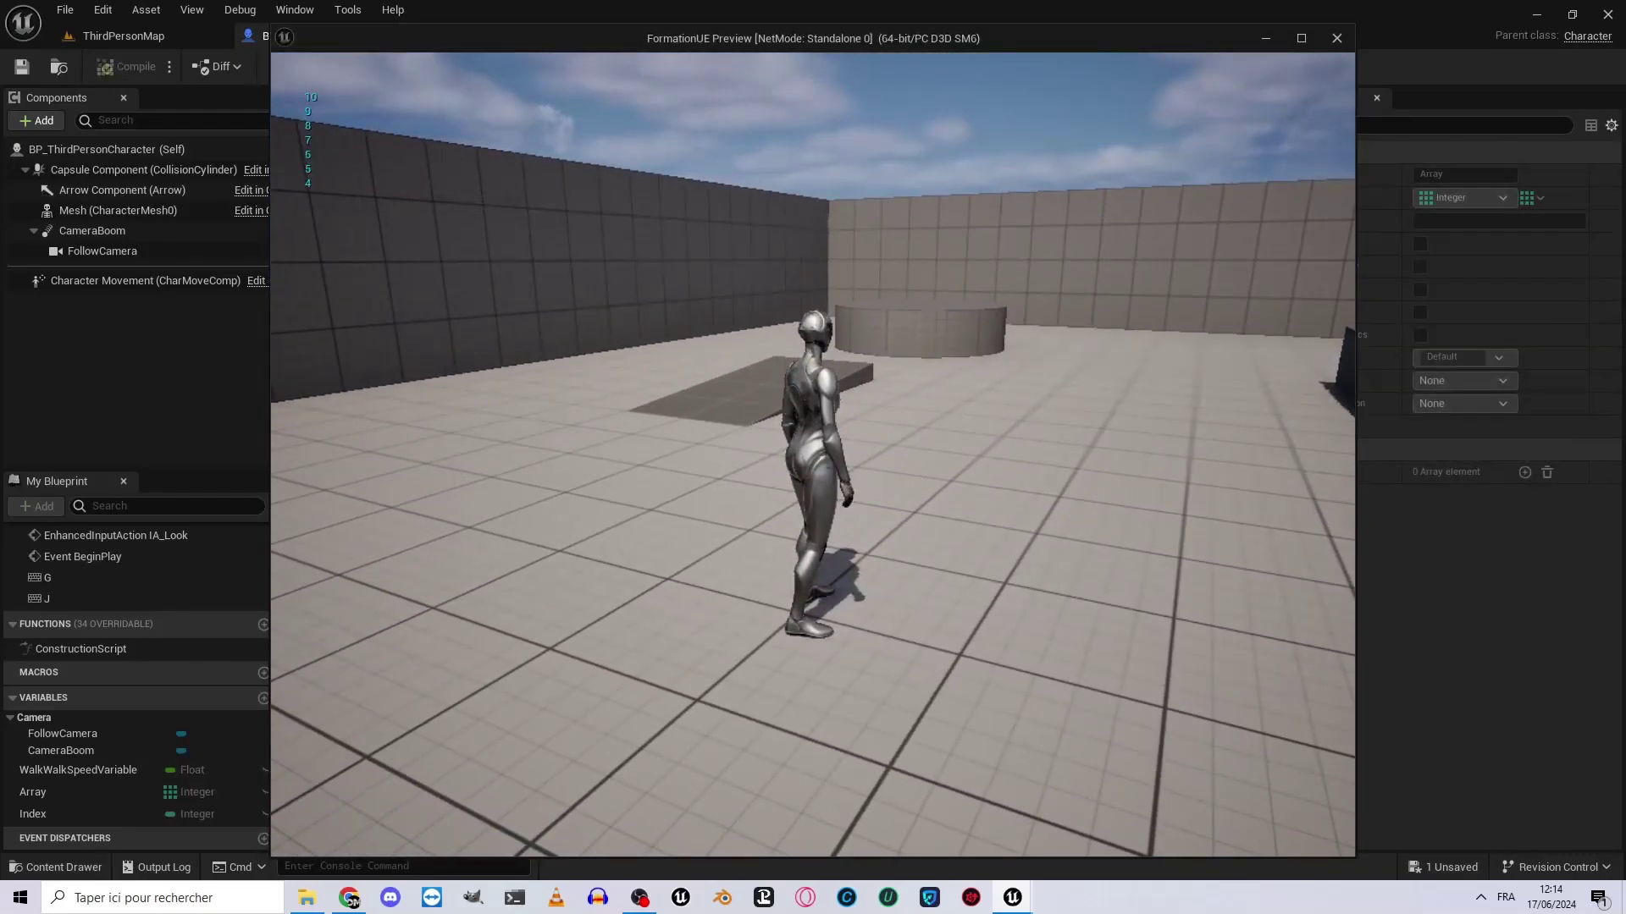
{"action": "key", "text": "g"}
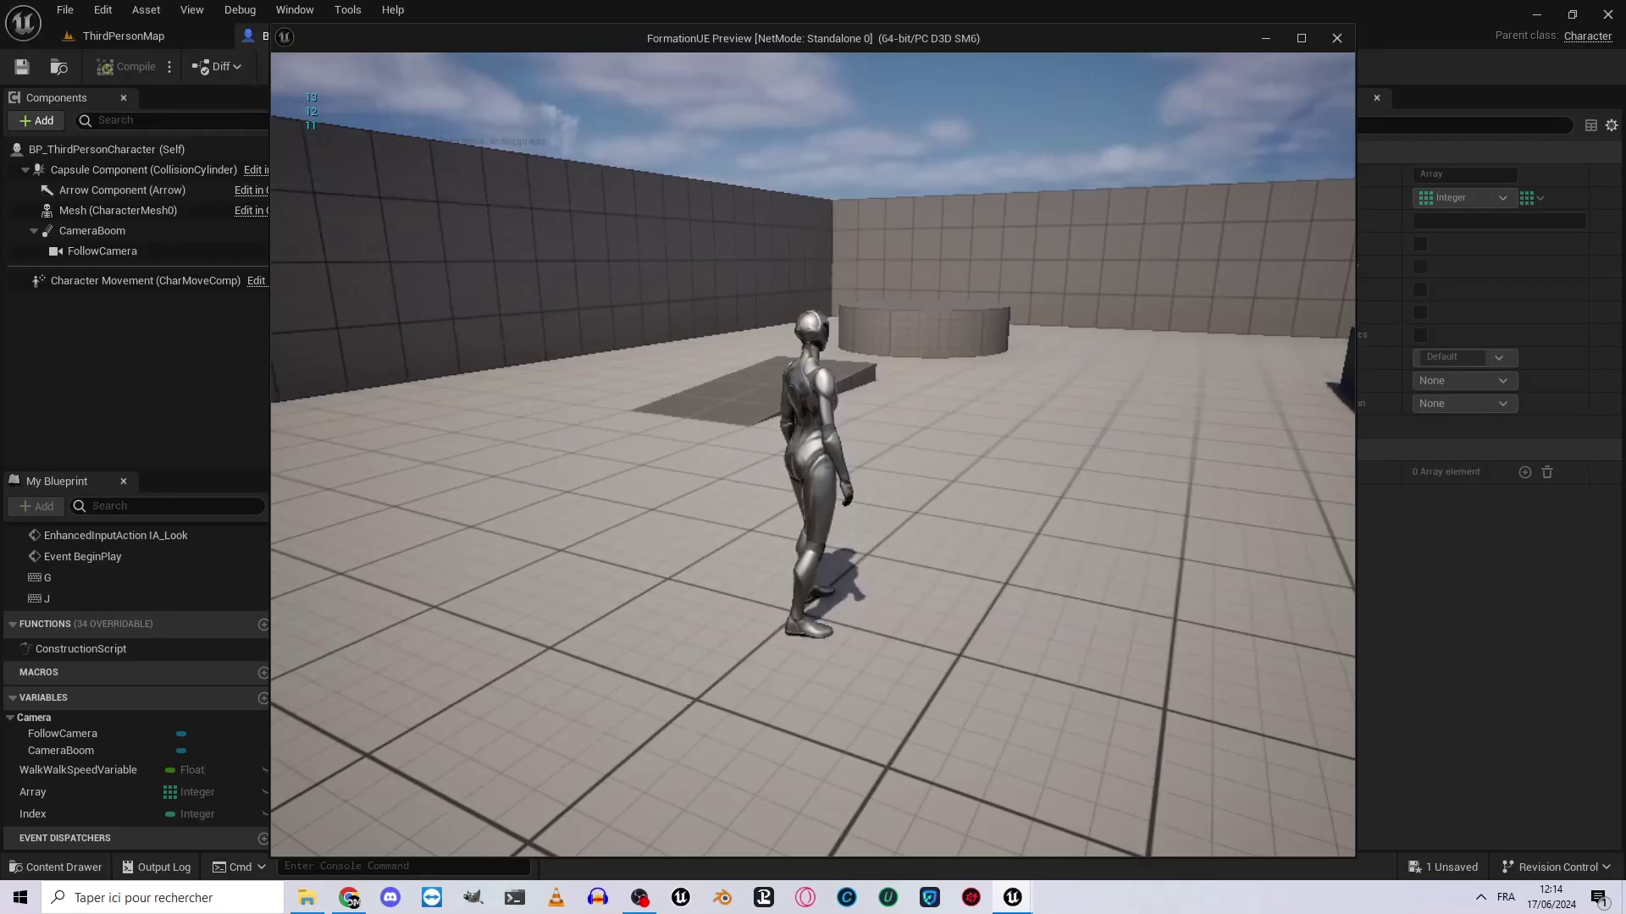
{"action": "key", "text": "j"}
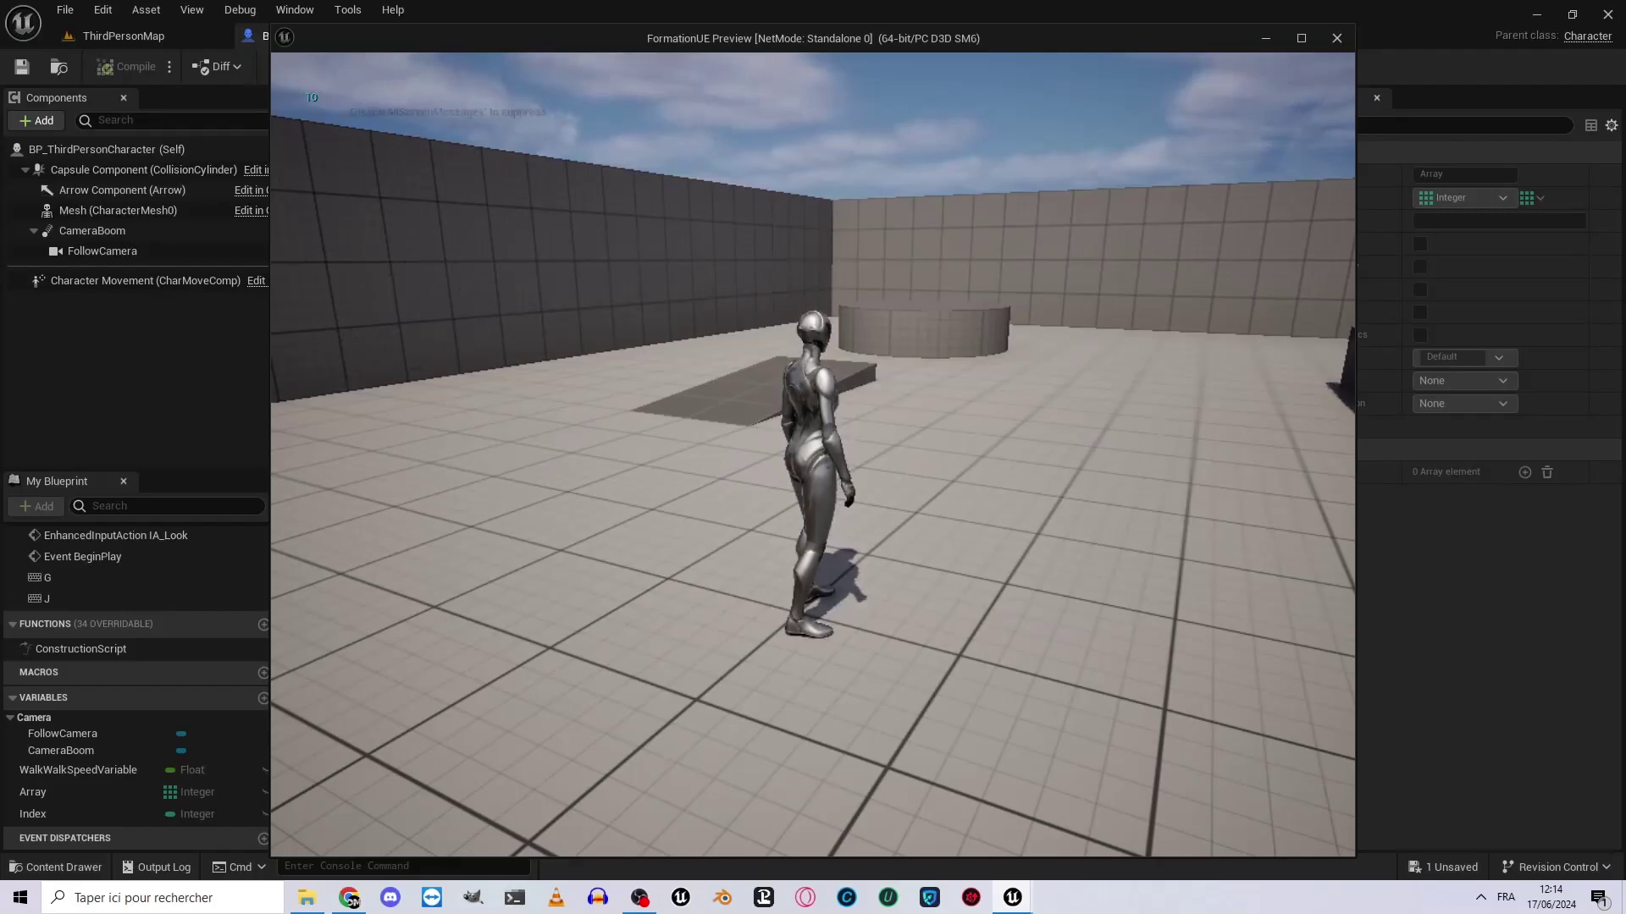
{"action": "key", "text": "j"}
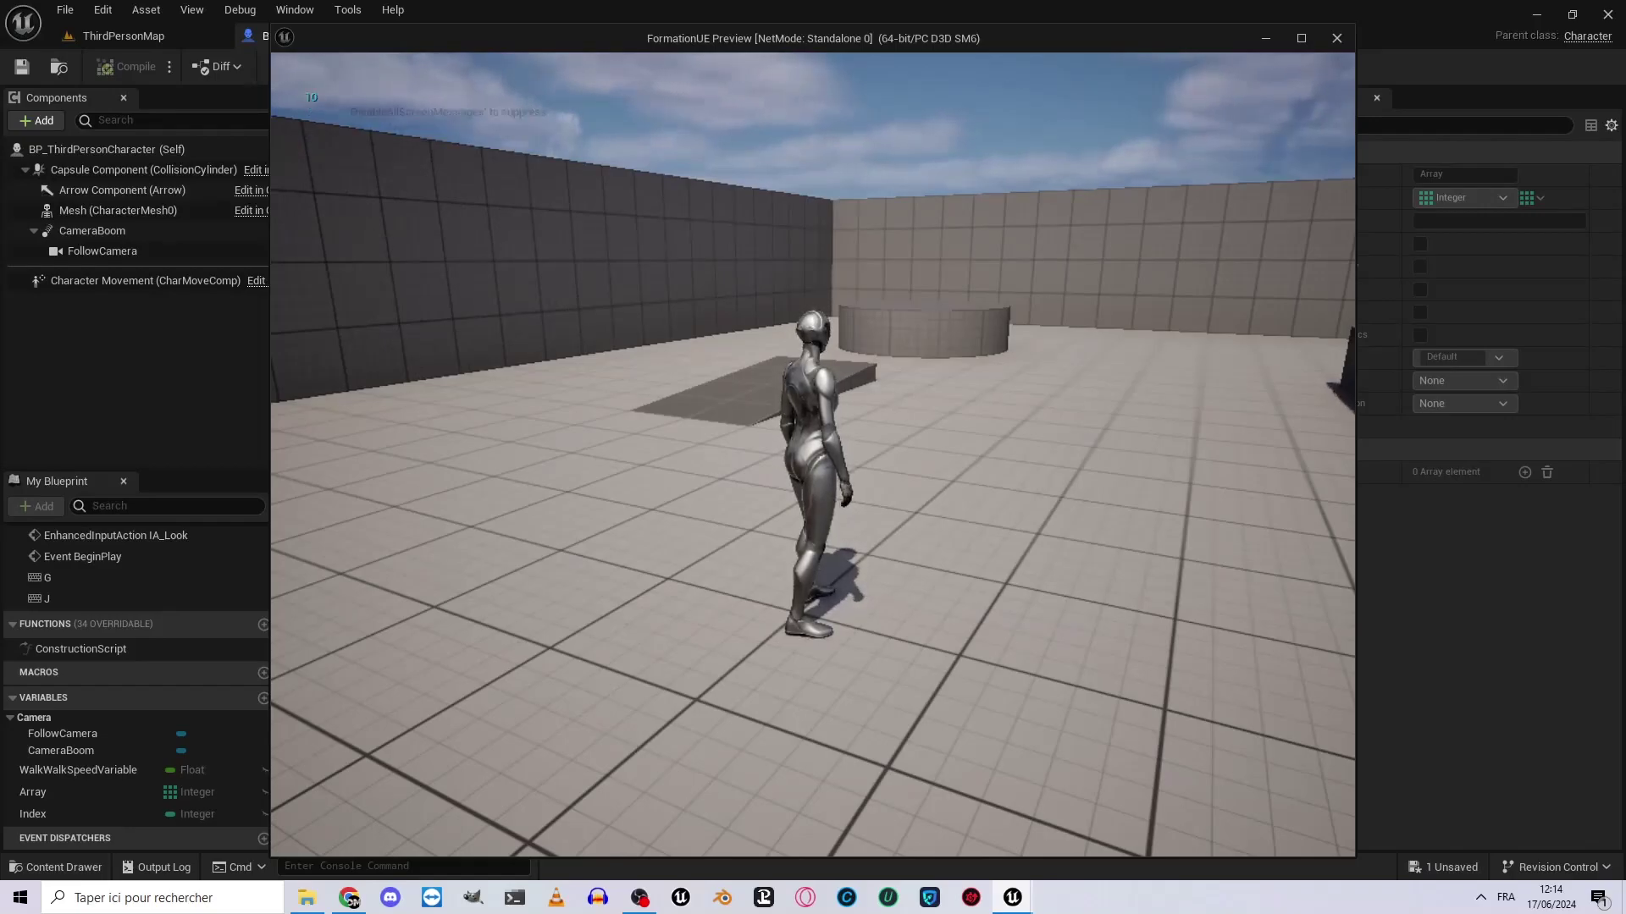
{"action": "key", "text": "g"}
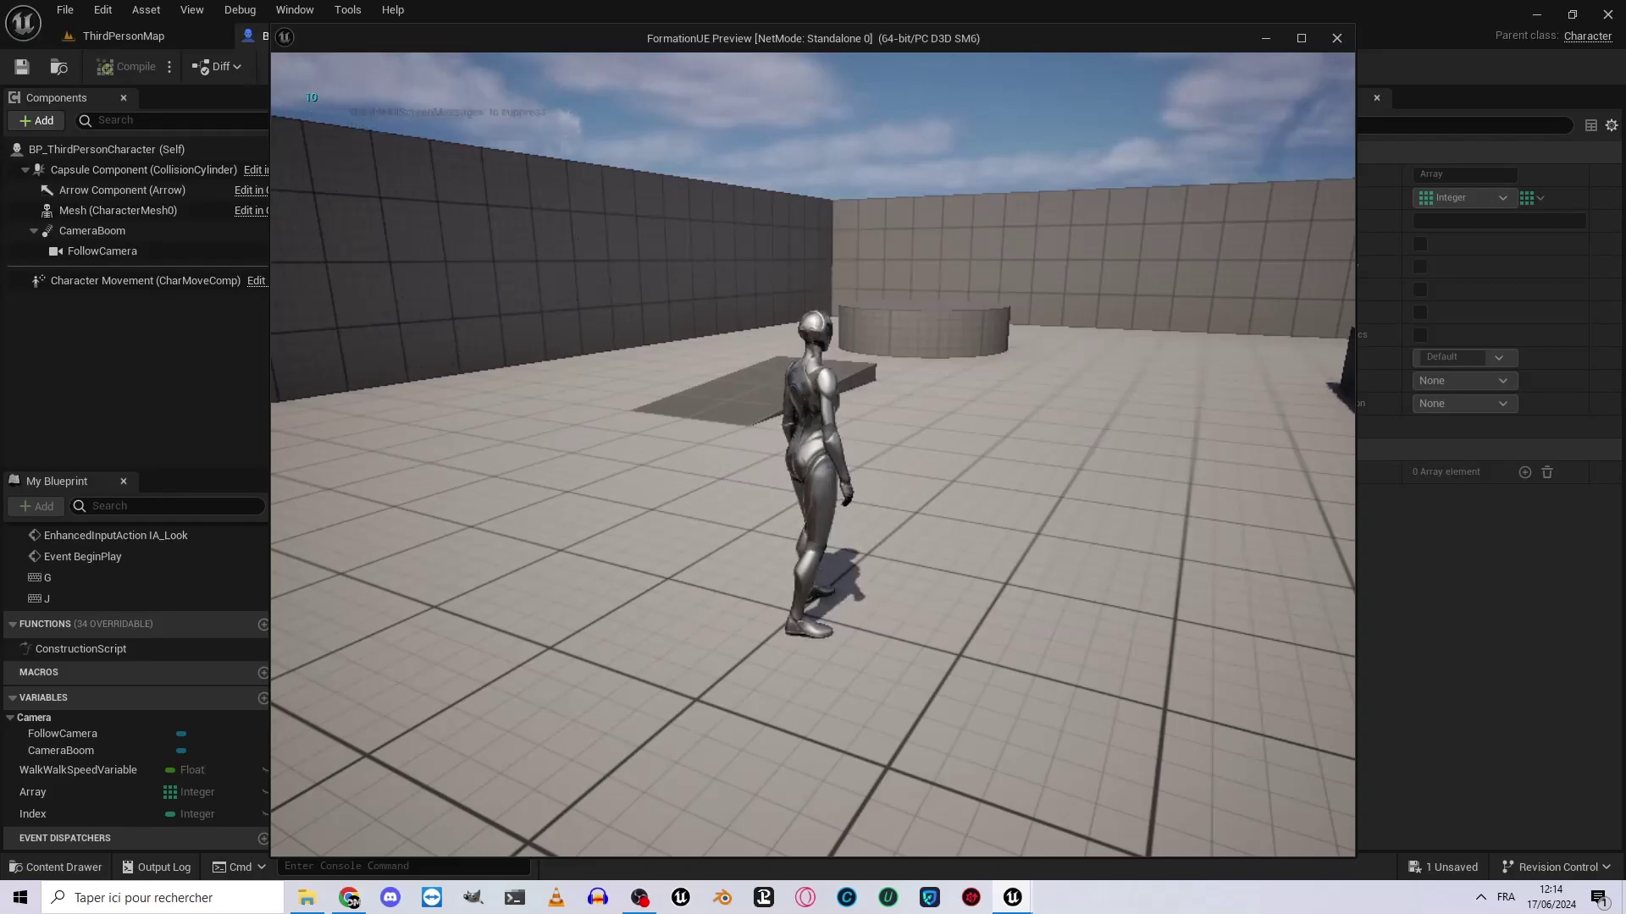
Close the game preview and move the ADD node up beneath ADDUNIQUE.
{"action": "key", "text": "Escape"}
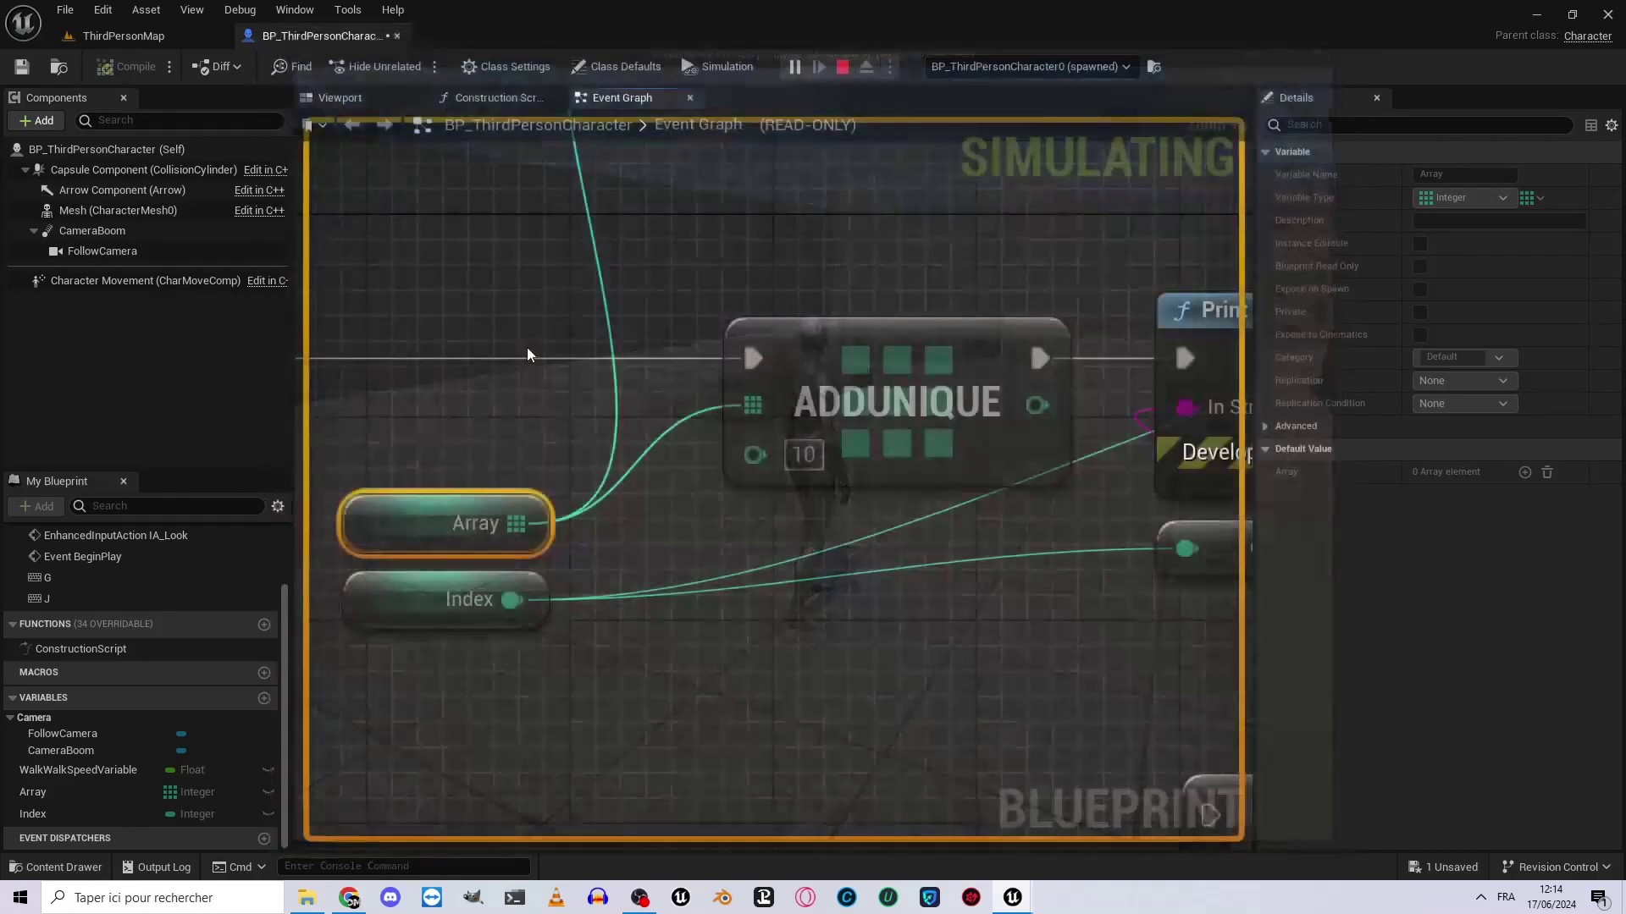
{"action": "mouse_move", "coordinate": [738, 522]}
{"action": "right_mouse_down"}
{"action": "mouse_move", "coordinate": [623, 489]}
{"action": "mouse_move", "coordinate": [650, 493]}
{"action": "right_mouse_up"}
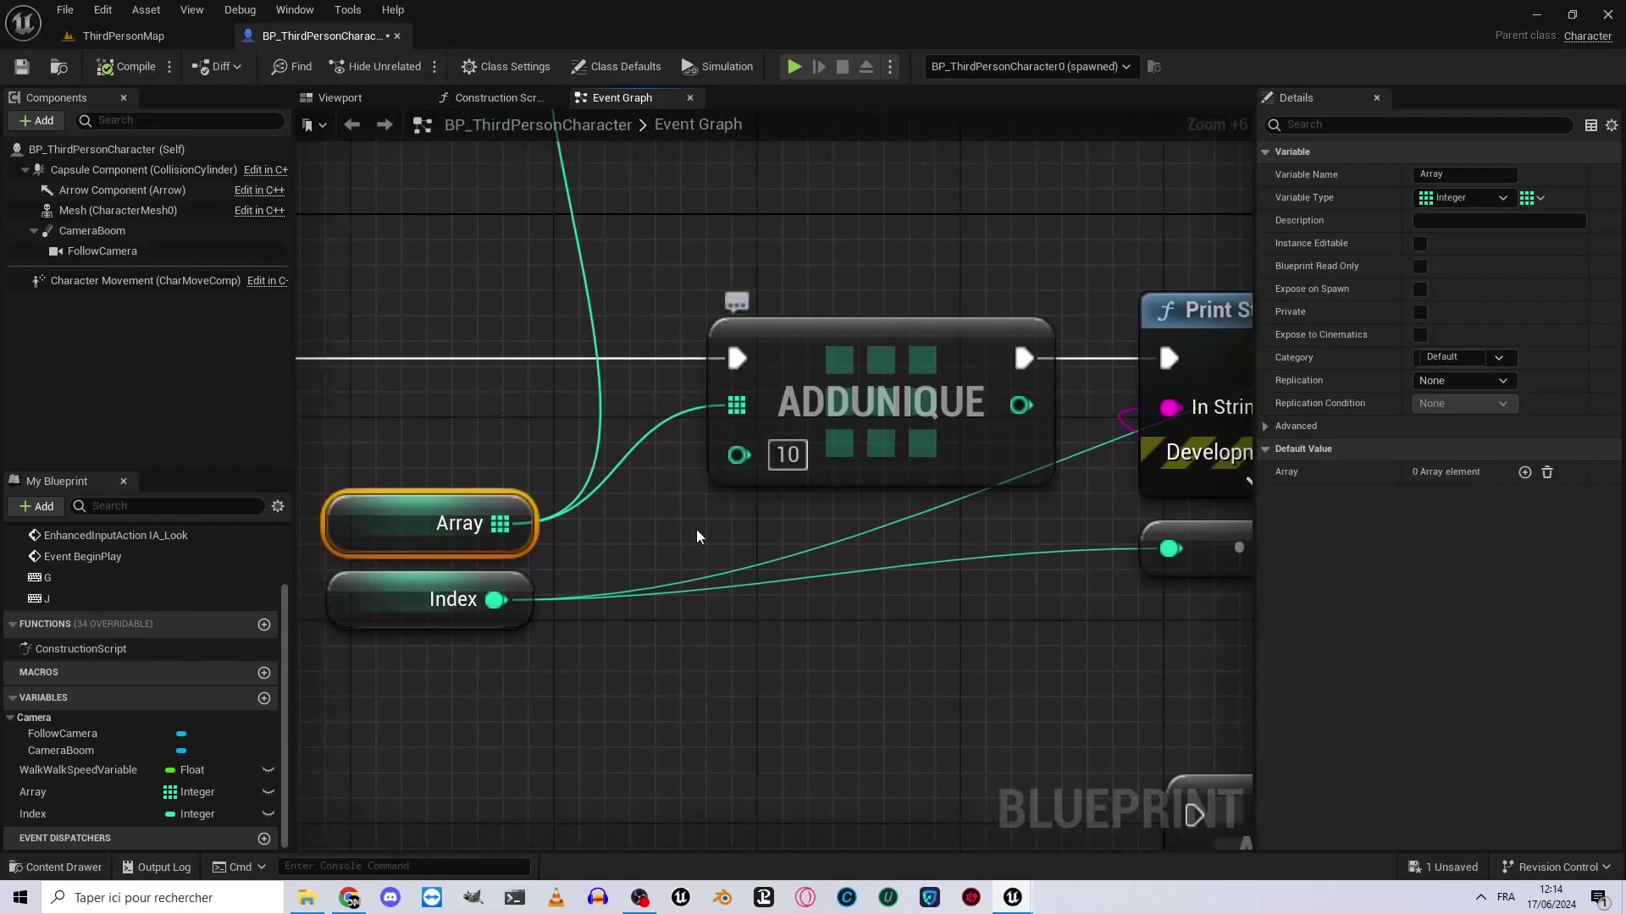
{"action": "scroll", "coordinate": [672, 301], "scroll_direction": "down", "scroll_amount": 6}
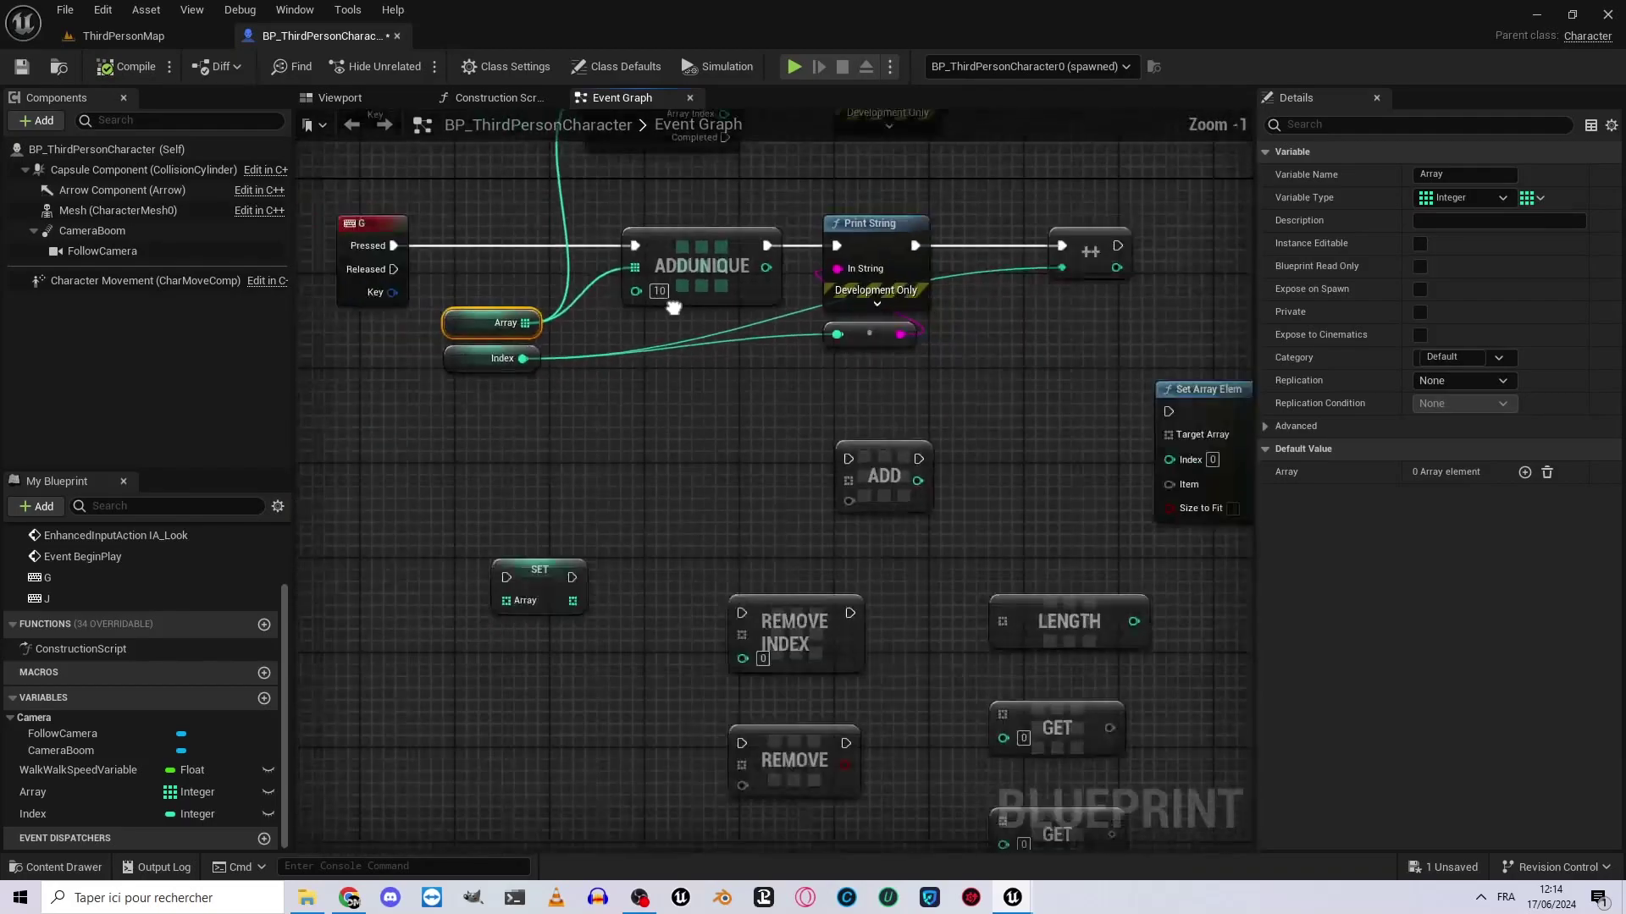
{"action": "scroll", "coordinate": [843, 491], "scroll_direction": "up", "scroll_amount": 4}
{"action": "scroll", "coordinate": [843, 491], "scroll_direction": "up", "scroll_amount": 3}
{"action": "scroll", "coordinate": [842, 491], "scroll_direction": "down", "scroll_amount": 3}
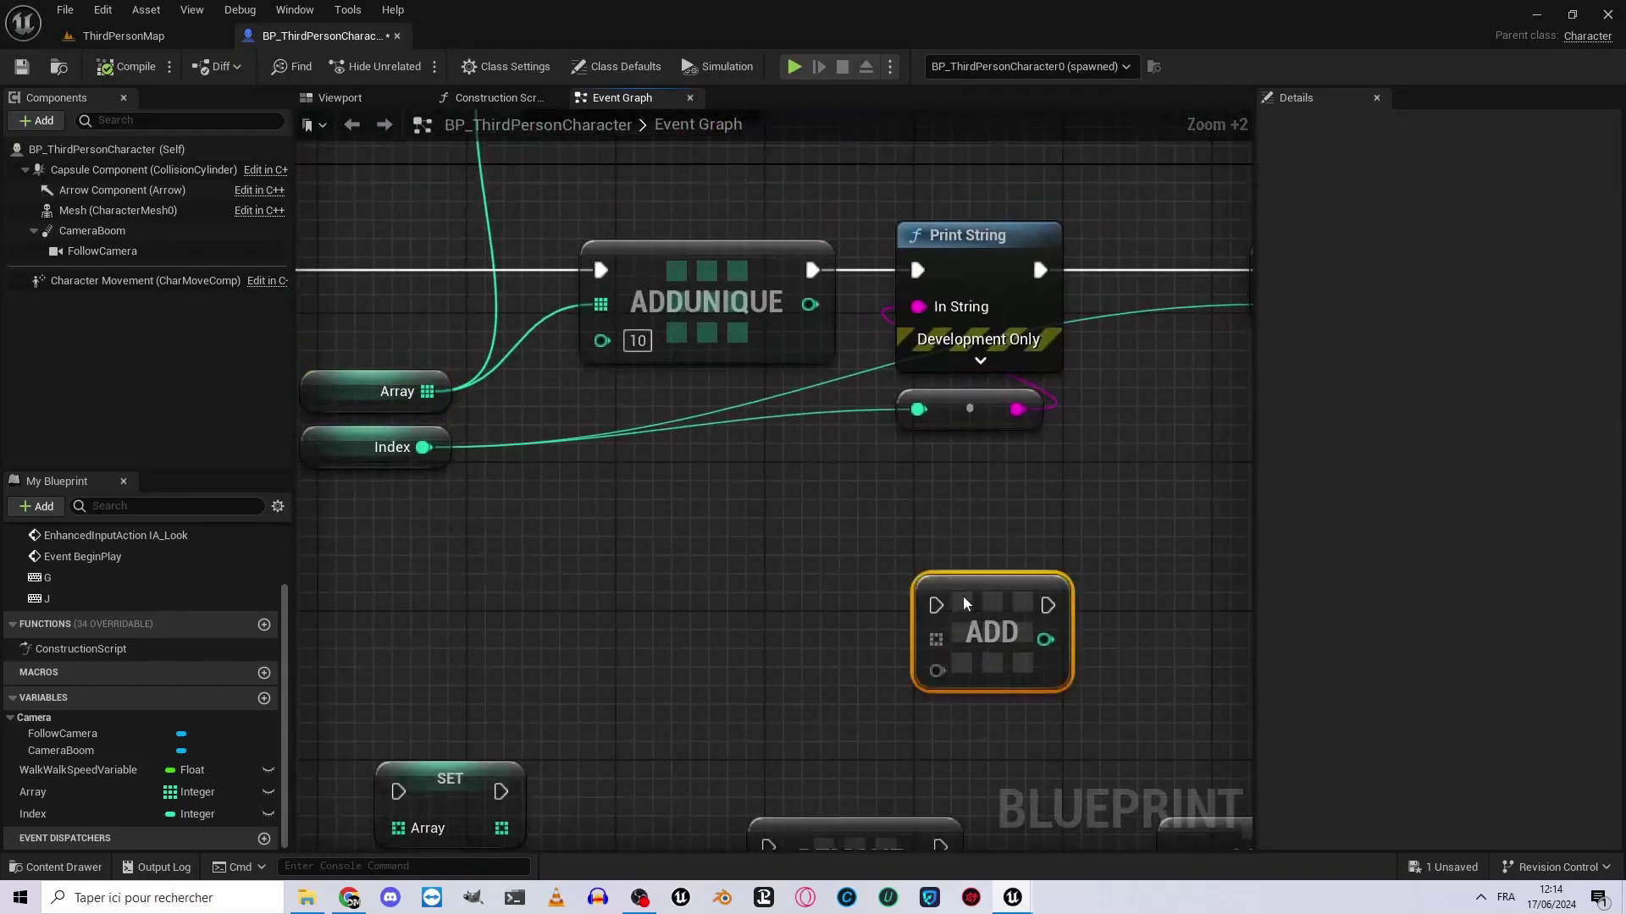
{"action": "left_click_drag", "start_coordinate": [963, 596], "coordinate": [665, 451]}
Survey the graph, selecting the Array getter, ADDUNIQUE and the Index getter beside ADD.
{"action": "scroll", "coordinate": [766, 555], "scroll_direction": "up", "scroll_amount": 3}
{"action": "right_click_drag", "start_coordinate": [683, 537], "coordinate": [928, 586]}
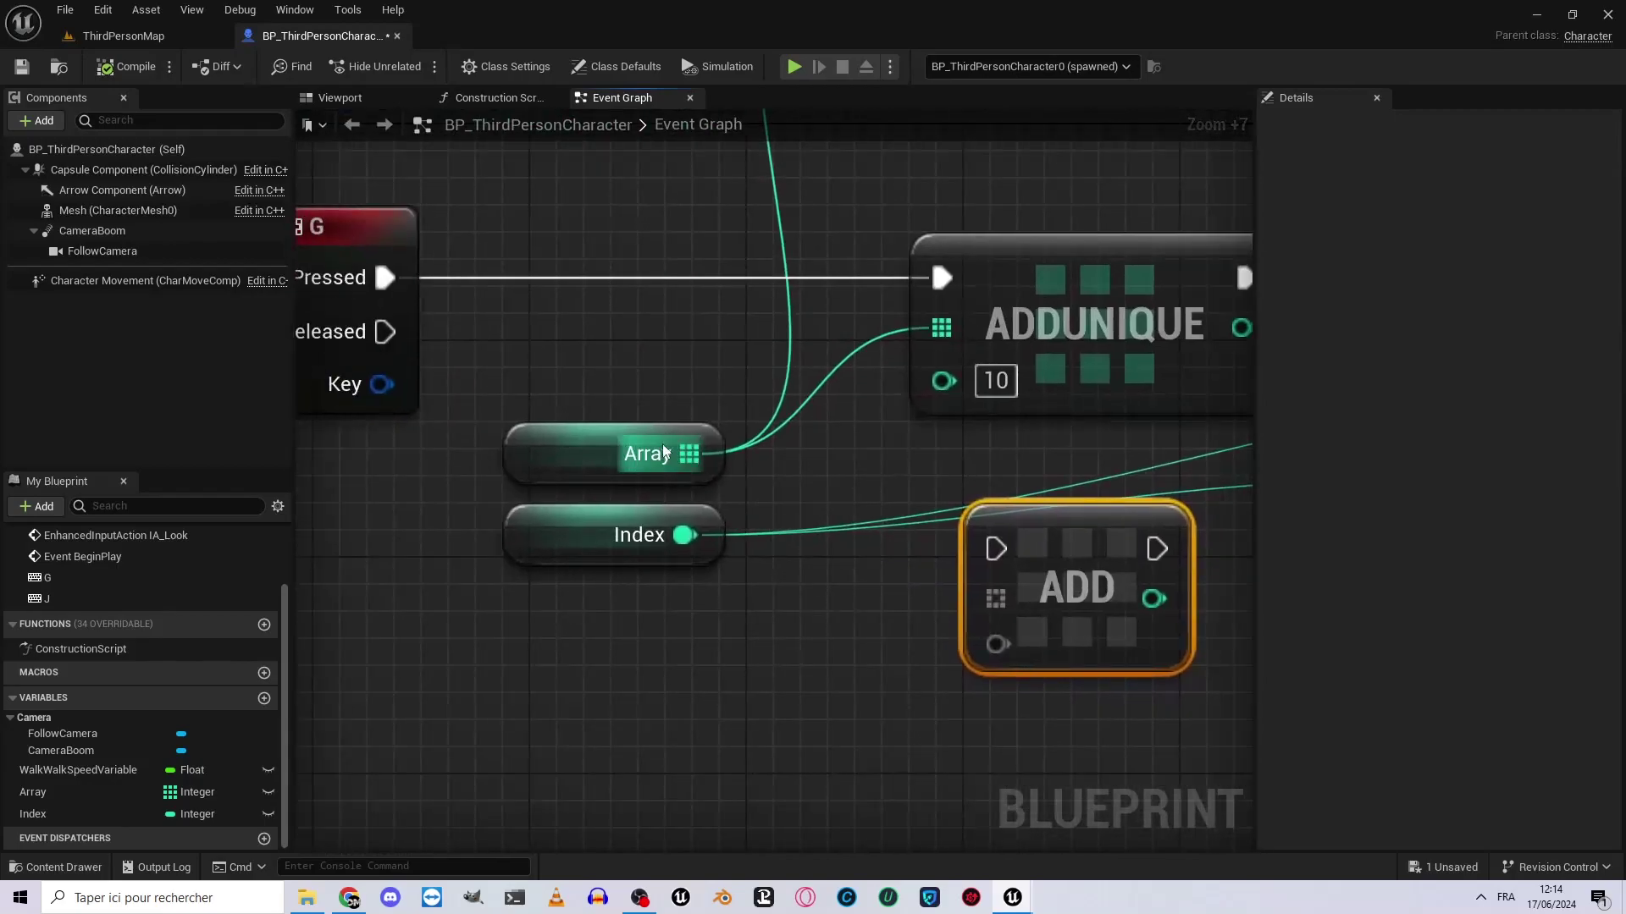
{"action": "left_click", "coordinate": [573, 465]}
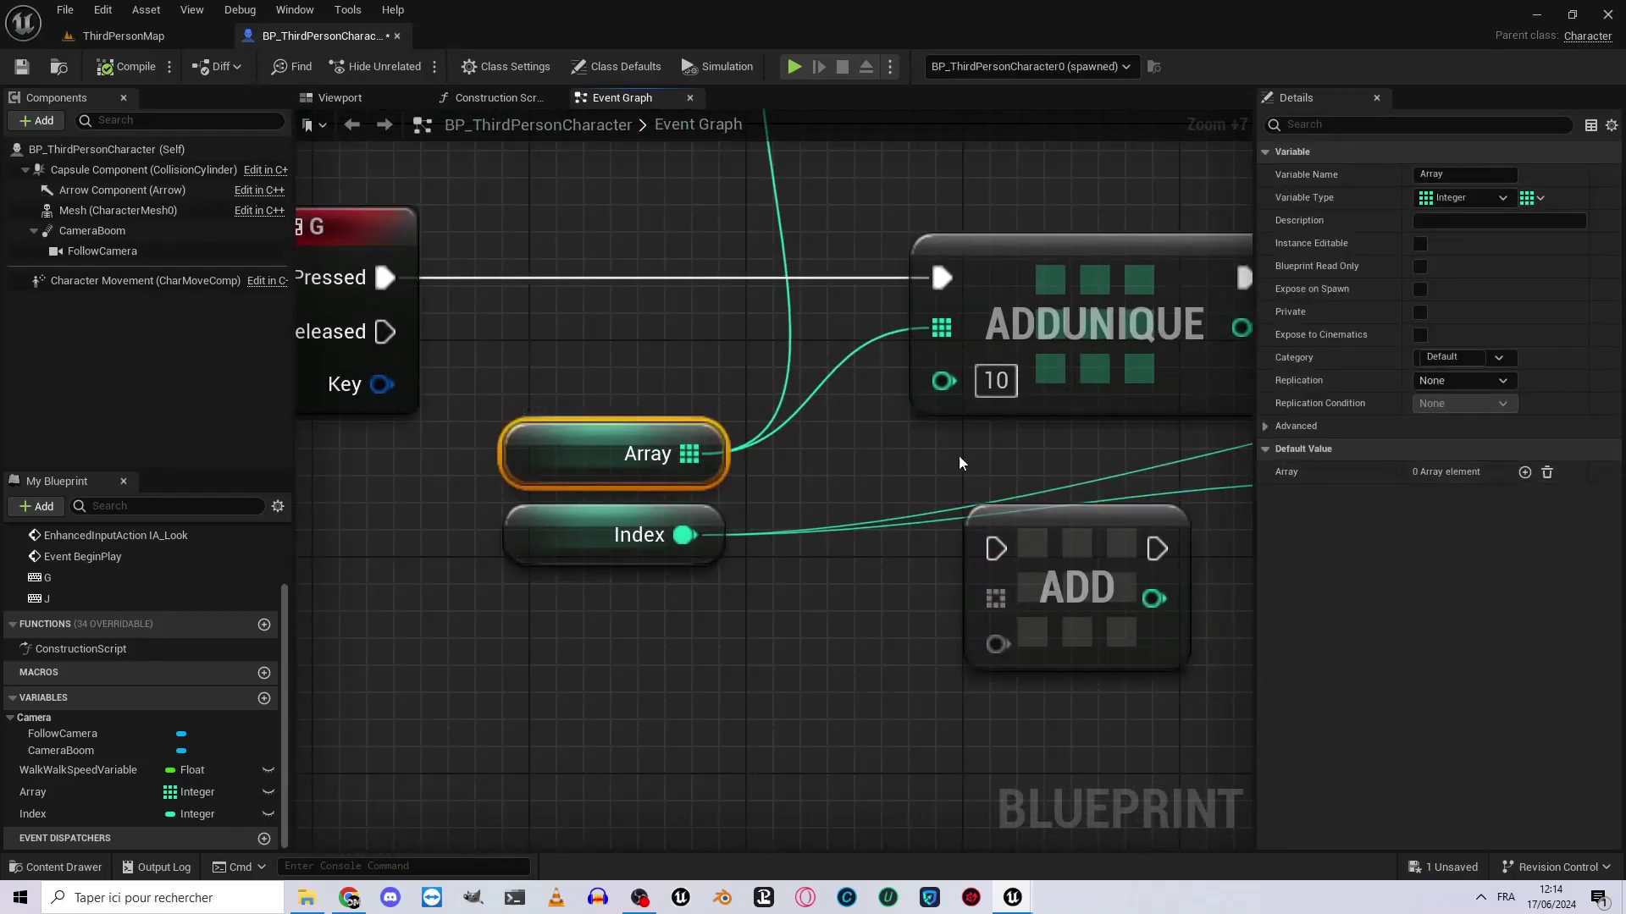
{"action": "right_click_drag", "start_coordinate": [958, 456], "coordinate": [892, 418]}
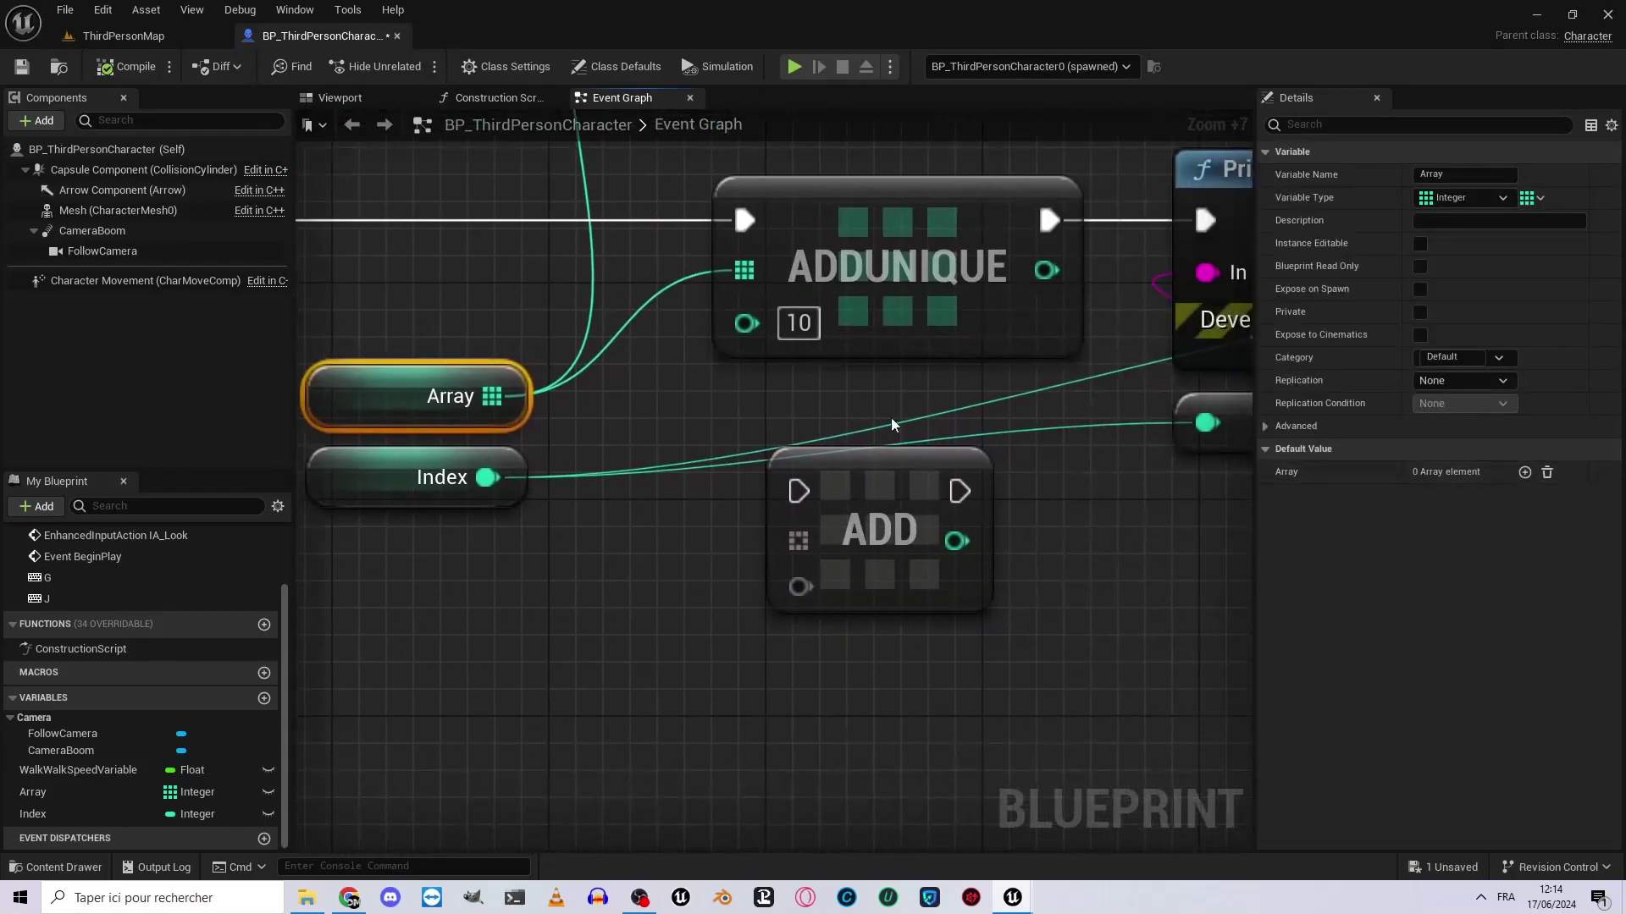
{"action": "left_click", "coordinate": [732, 197]}
{"action": "right_click_drag", "start_coordinate": [730, 197], "coordinate": [722, 332]}
{"action": "right_click_drag", "start_coordinate": [807, 479], "coordinate": [937, 413]}
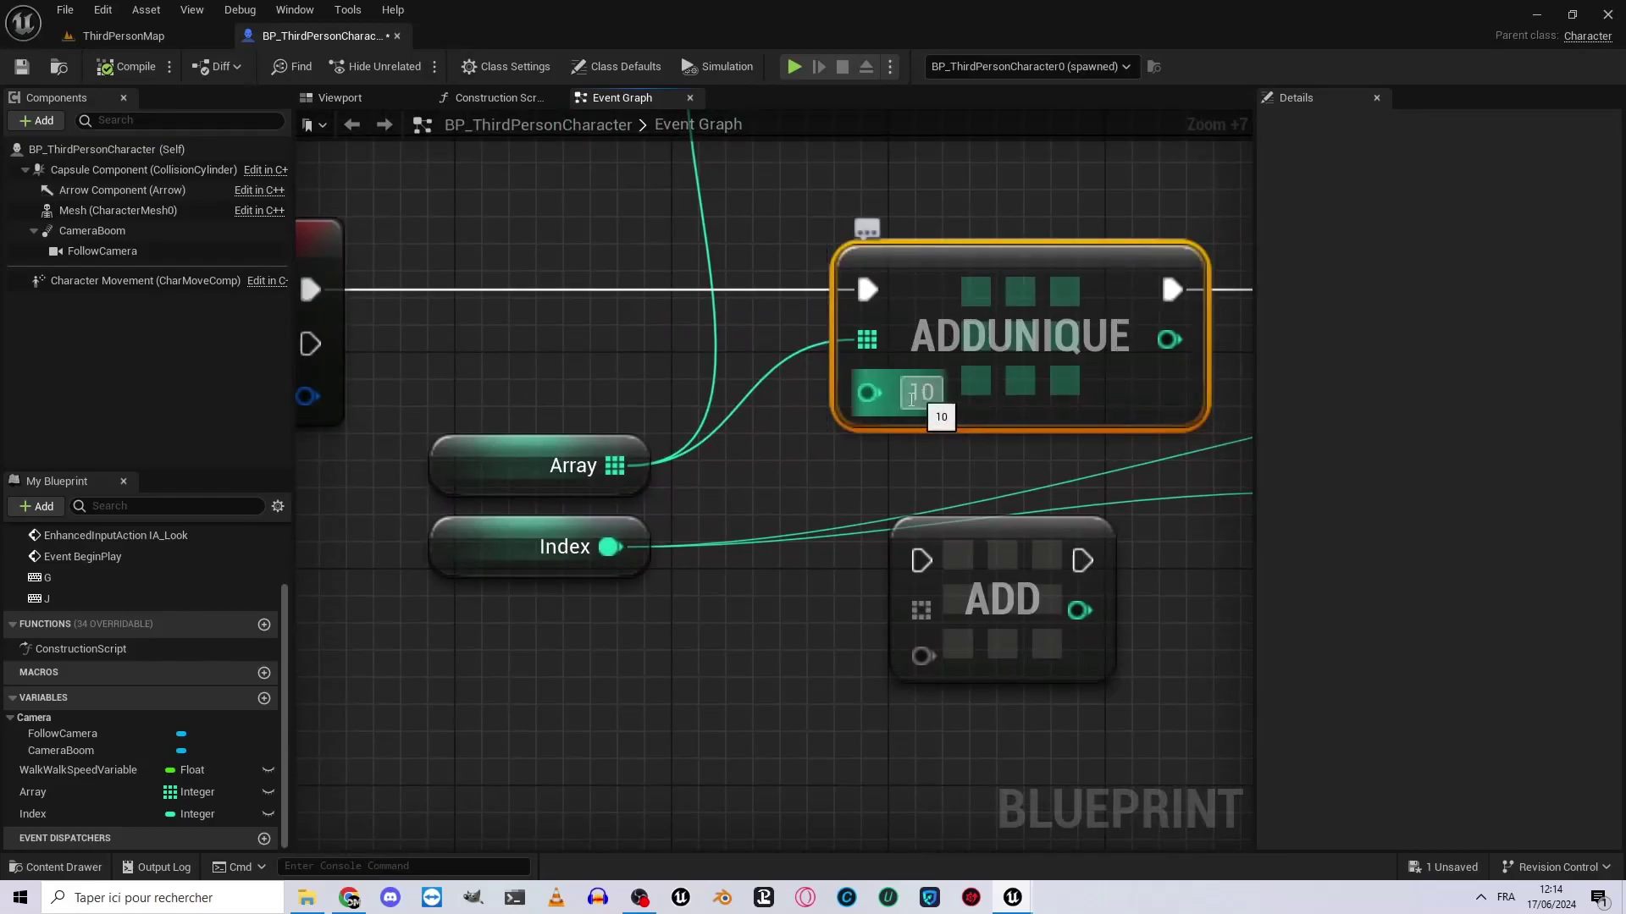
{"action": "left_click", "coordinate": [579, 446]}
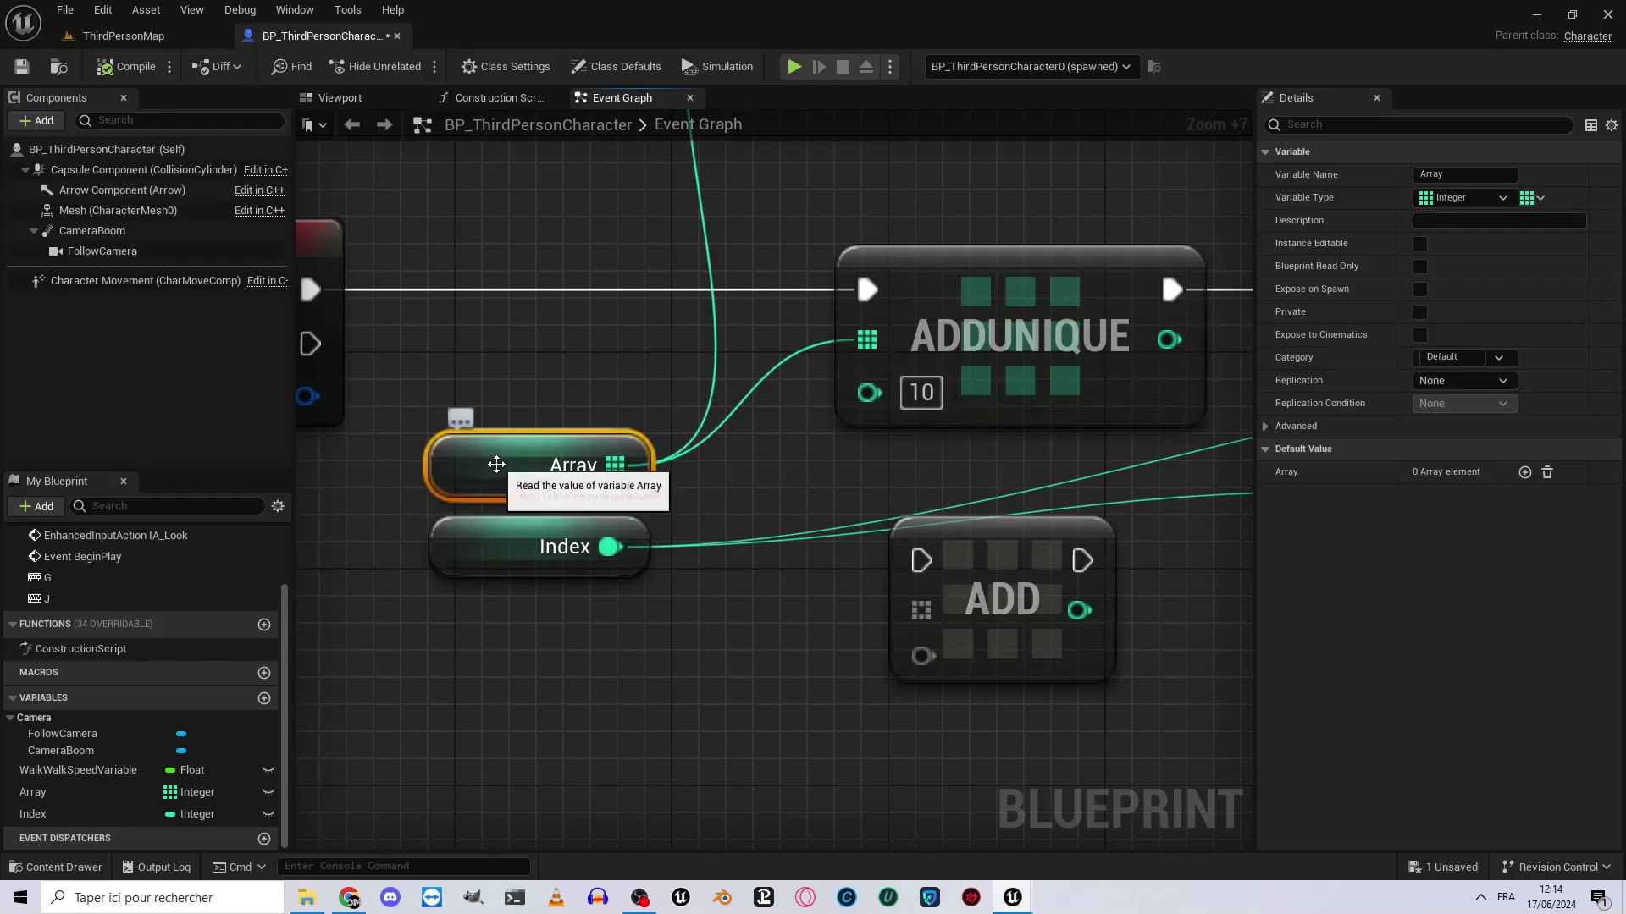
{"action": "scroll", "coordinate": [496, 464], "scroll_direction": "down", "scroll_amount": 6}
{"action": "mouse_move", "coordinate": [842, 423]}
{"action": "right_mouse_down"}
{"action": "mouse_move", "coordinate": [491, 415]}
{"action": "mouse_move", "coordinate": [777, 410]}
{"action": "right_mouse_up"}
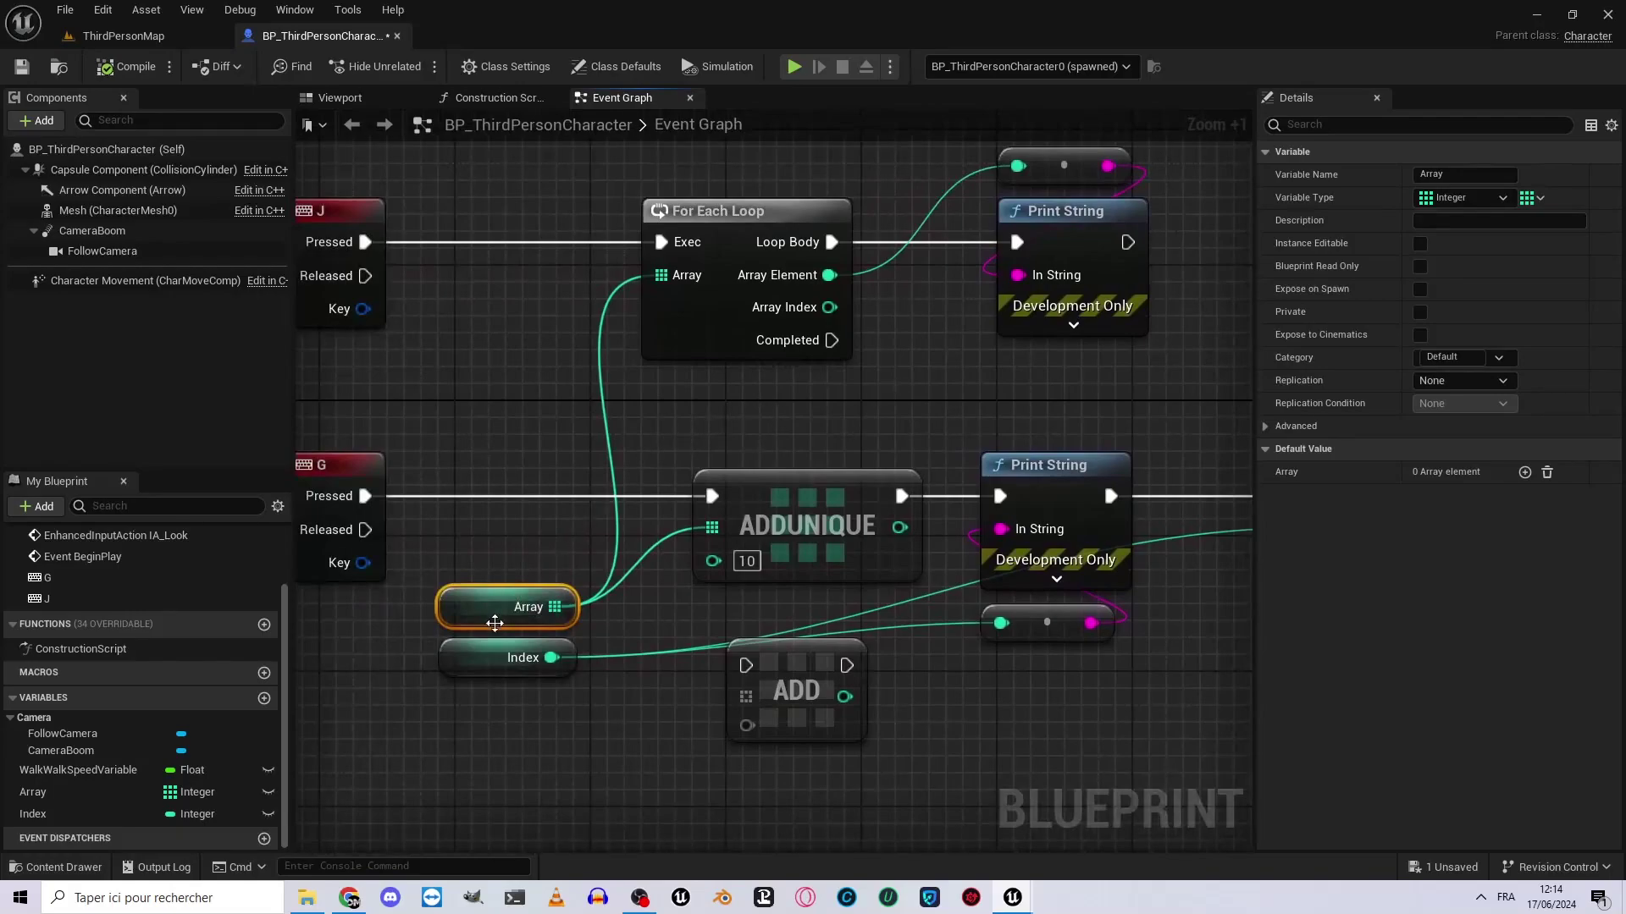
{"action": "right_click_drag", "start_coordinate": [471, 607], "coordinate": [581, 544]}
{"action": "scroll", "coordinate": [584, 542], "scroll_direction": "up", "scroll_amount": 6}
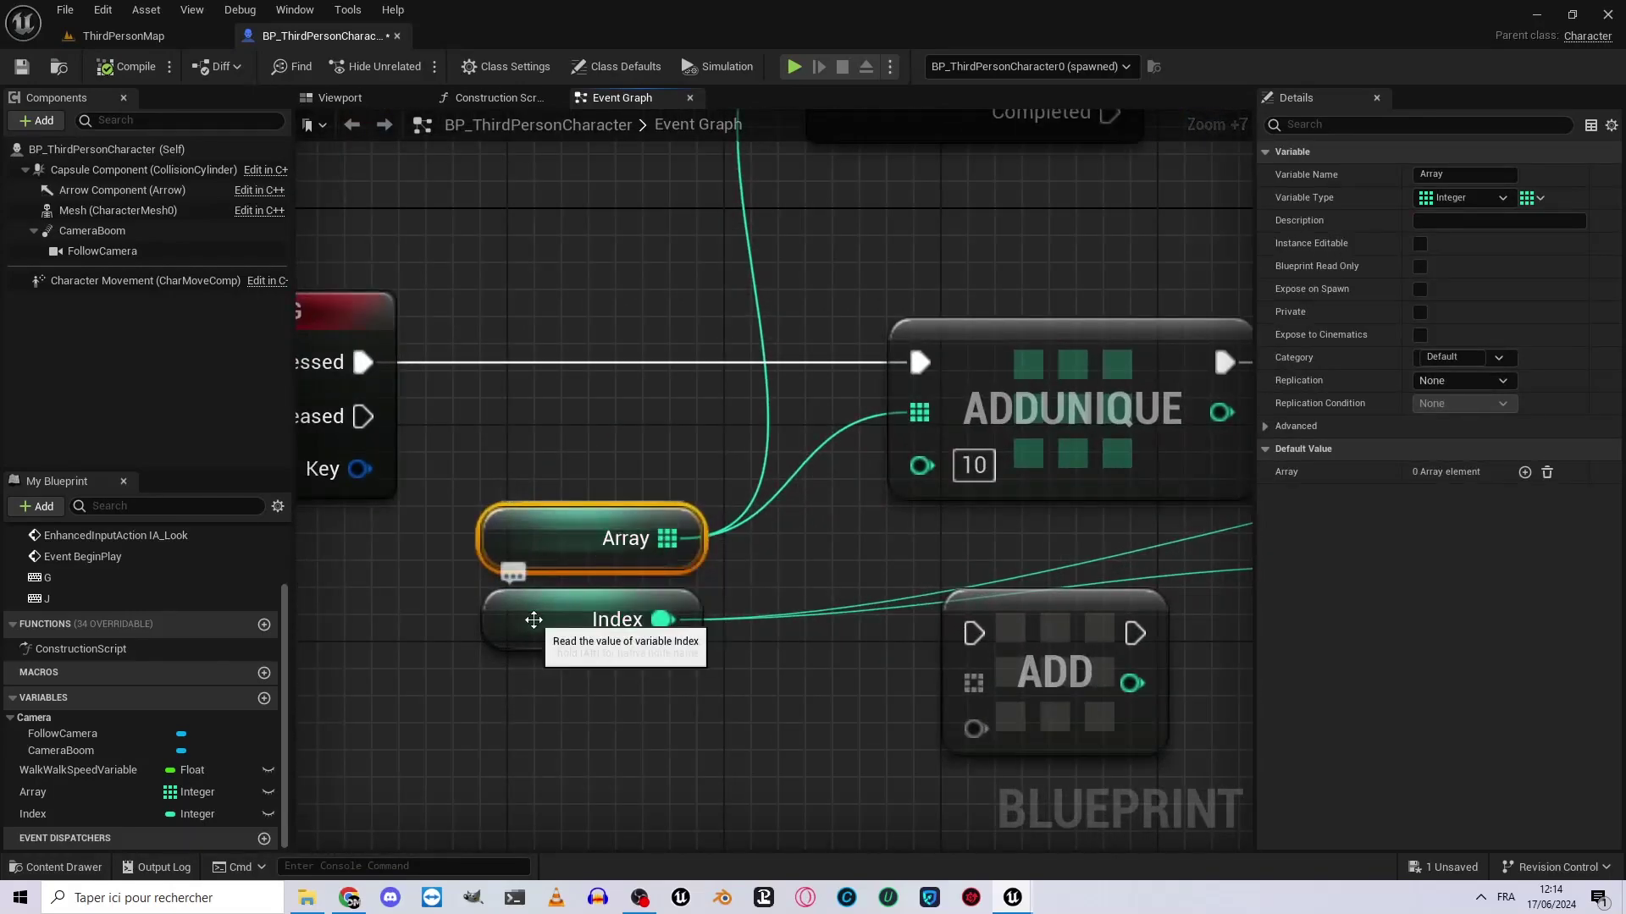
{"action": "left_click", "coordinate": [534, 626]}
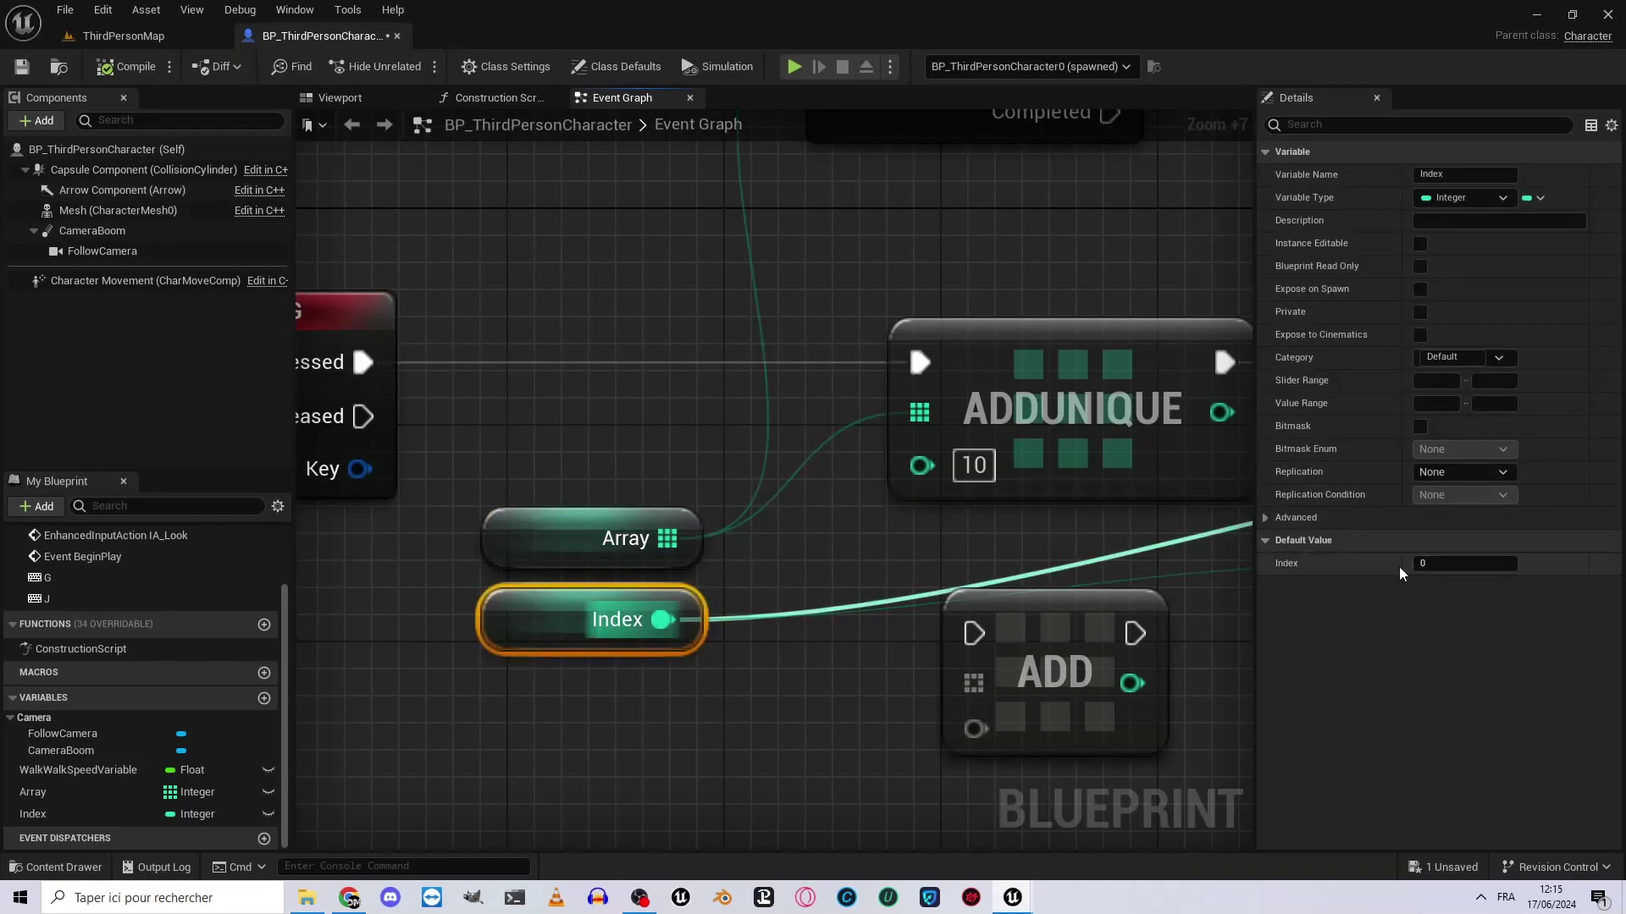
Fill Array's default value with nine integer elements (indices 0–8), all 0.
{"action": "left_click", "coordinate": [676, 546]}
{"action": "left_click", "coordinate": [687, 625]}
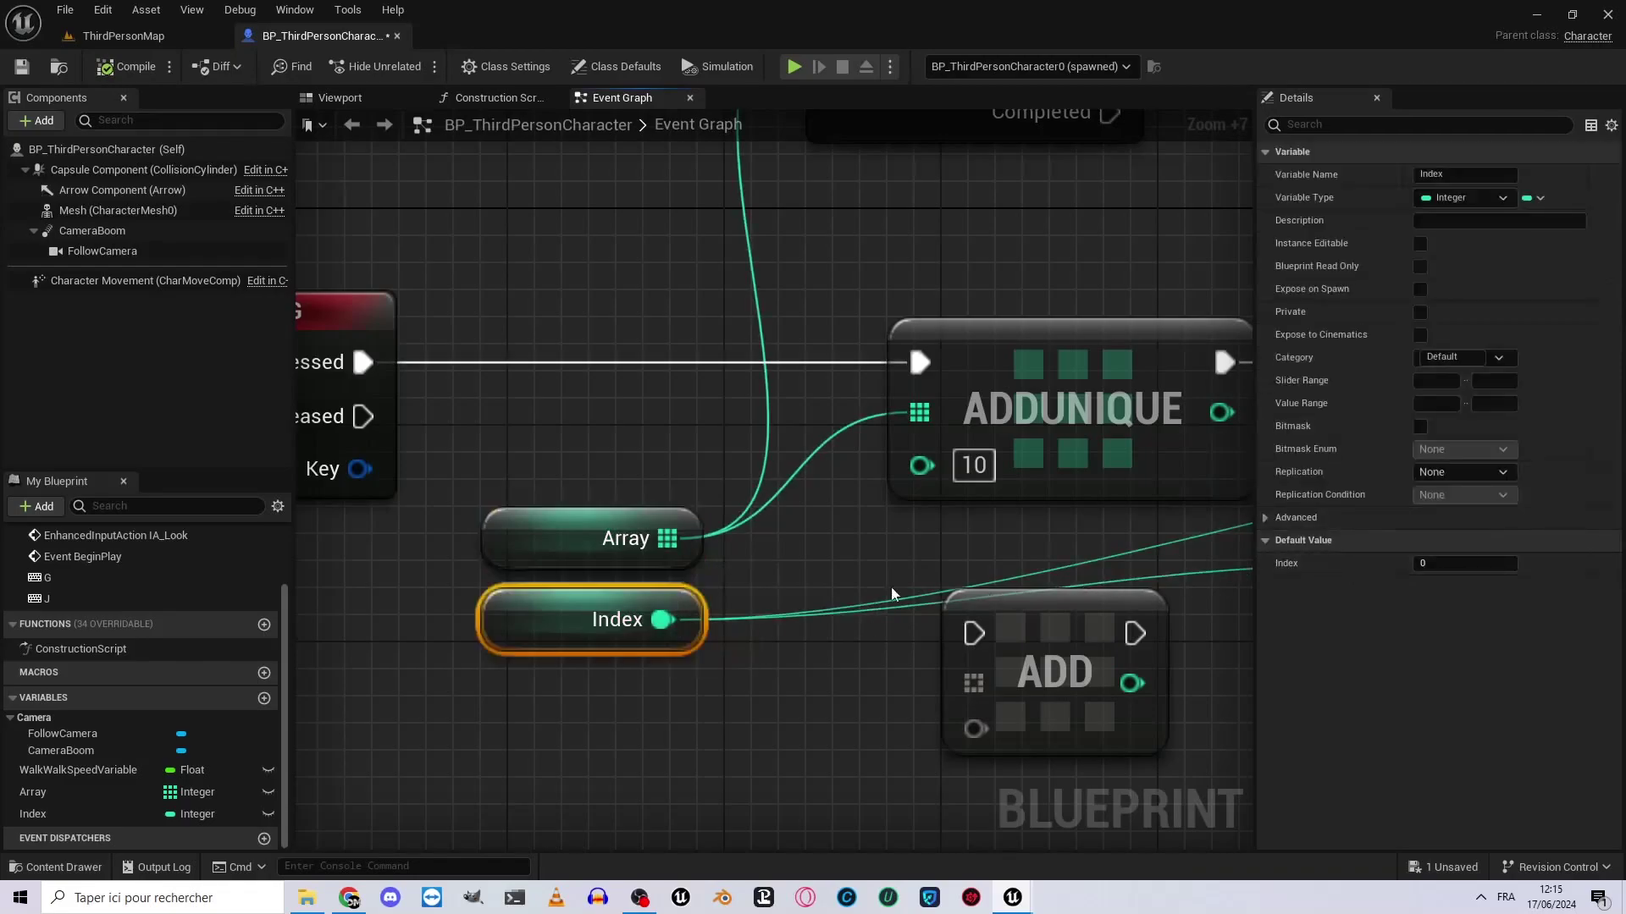
{"action": "left_click", "coordinate": [673, 548]}
{"action": "left_click", "coordinate": [1524, 472]}
{"action": "left_click", "coordinate": [1524, 472]}
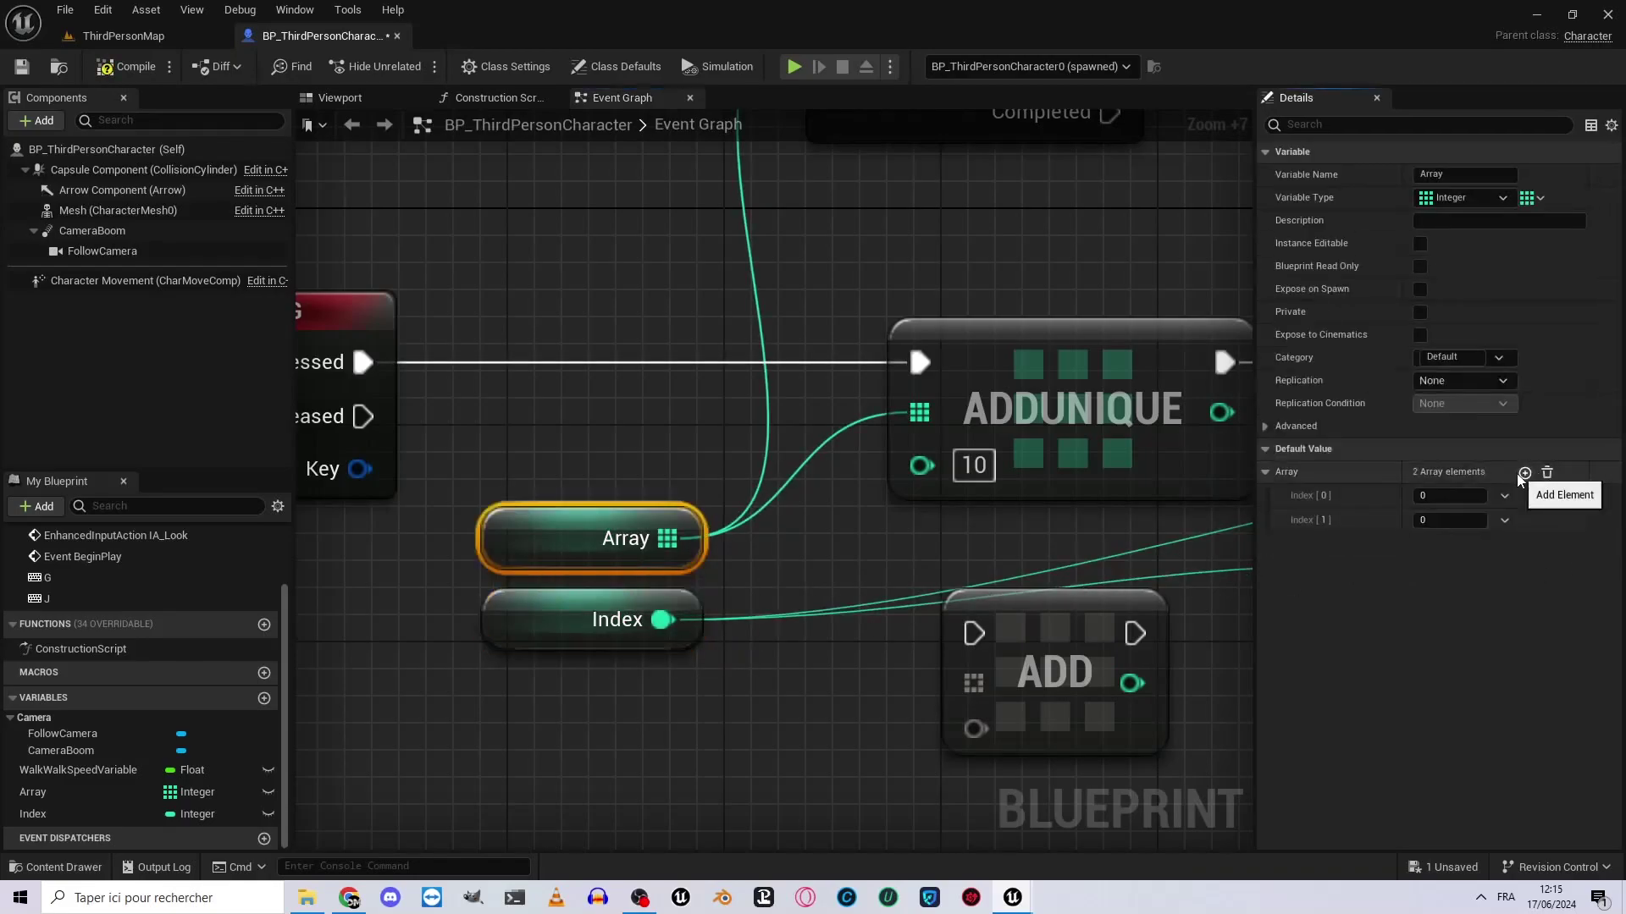
{"action": "left_click", "coordinate": [1524, 471]}
{"action": "left_click", "coordinate": [1524, 472]}
{"action": "left_click", "coordinate": [1524, 472]}
{"action": "left_click", "coordinate": [1524, 471]}
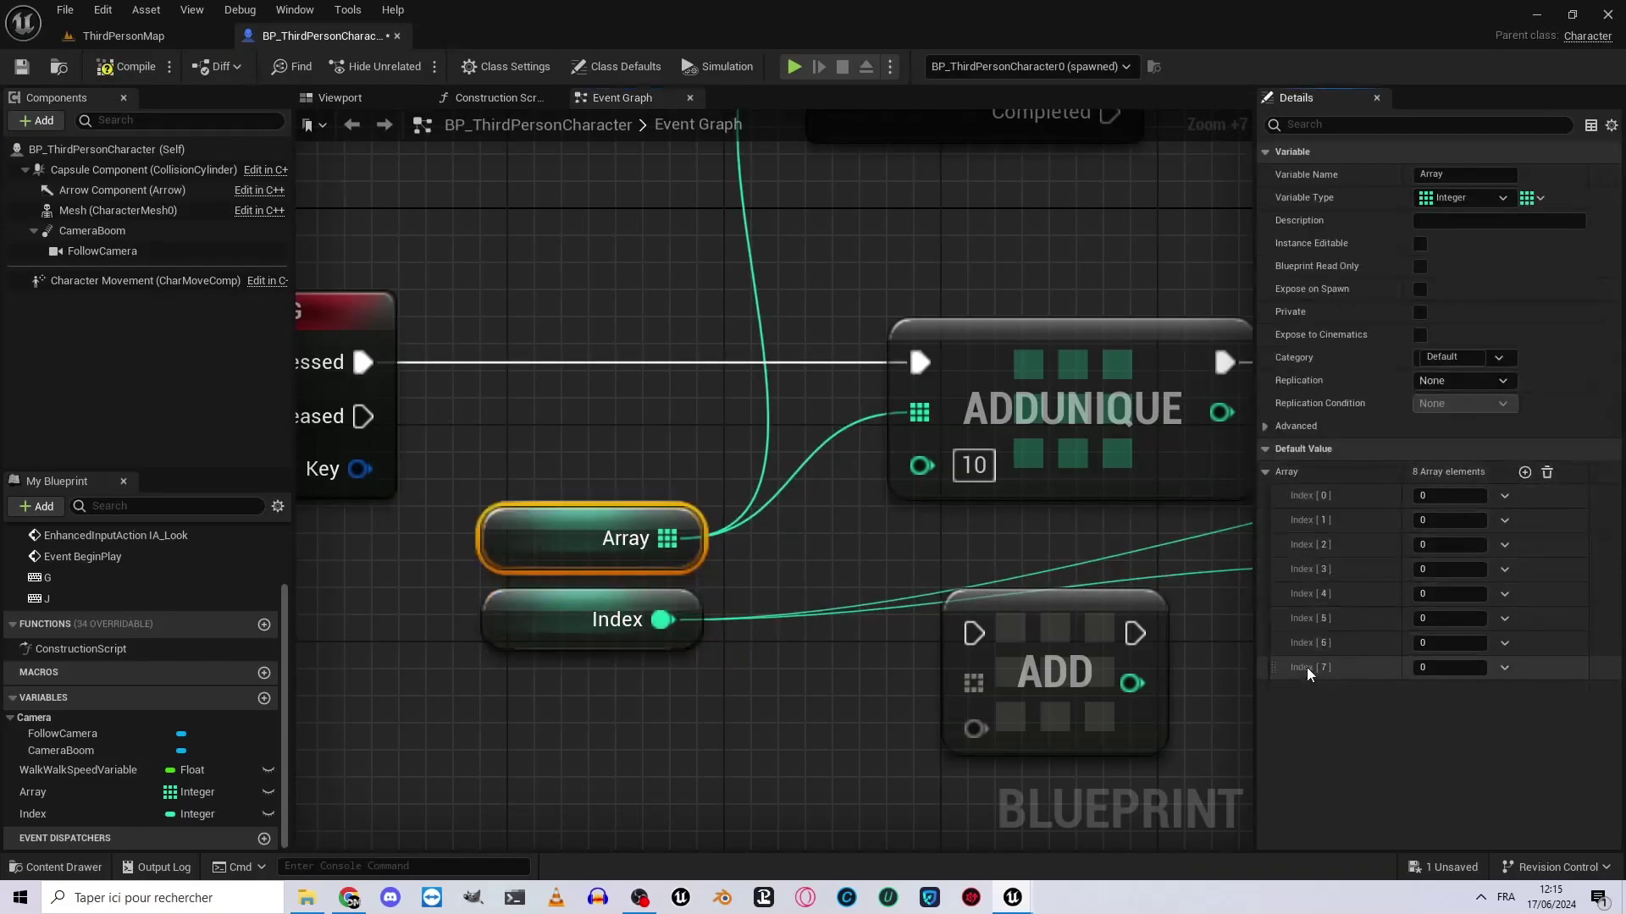
{"action": "left_click", "coordinate": [1525, 472]}
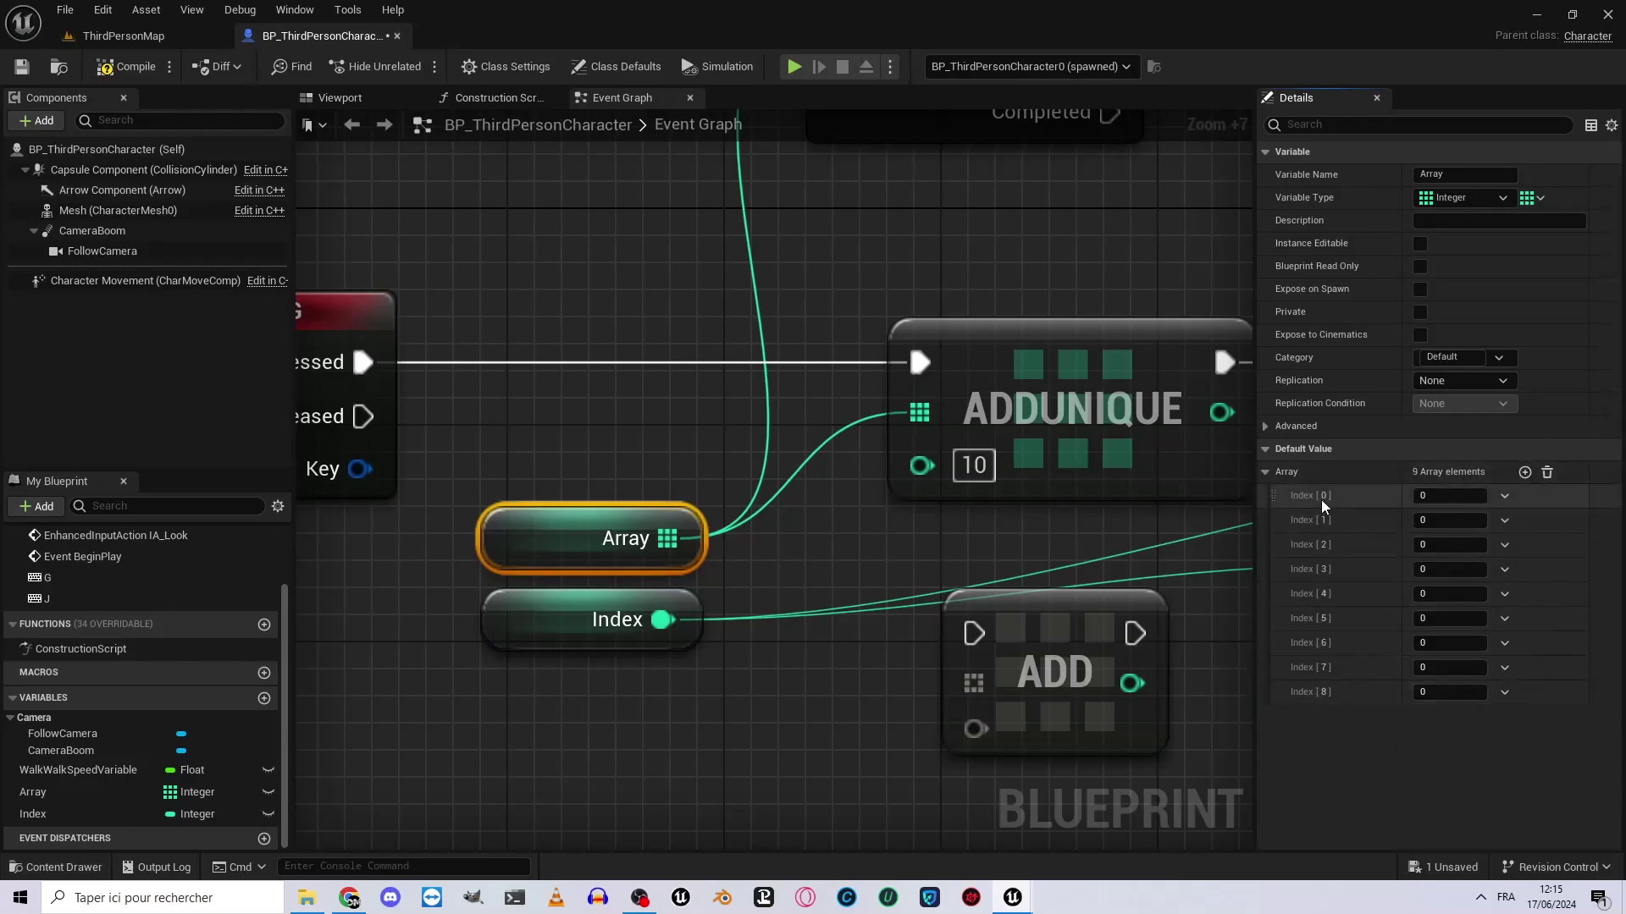
{"action": "left_click", "coordinate": [1261, 474]}
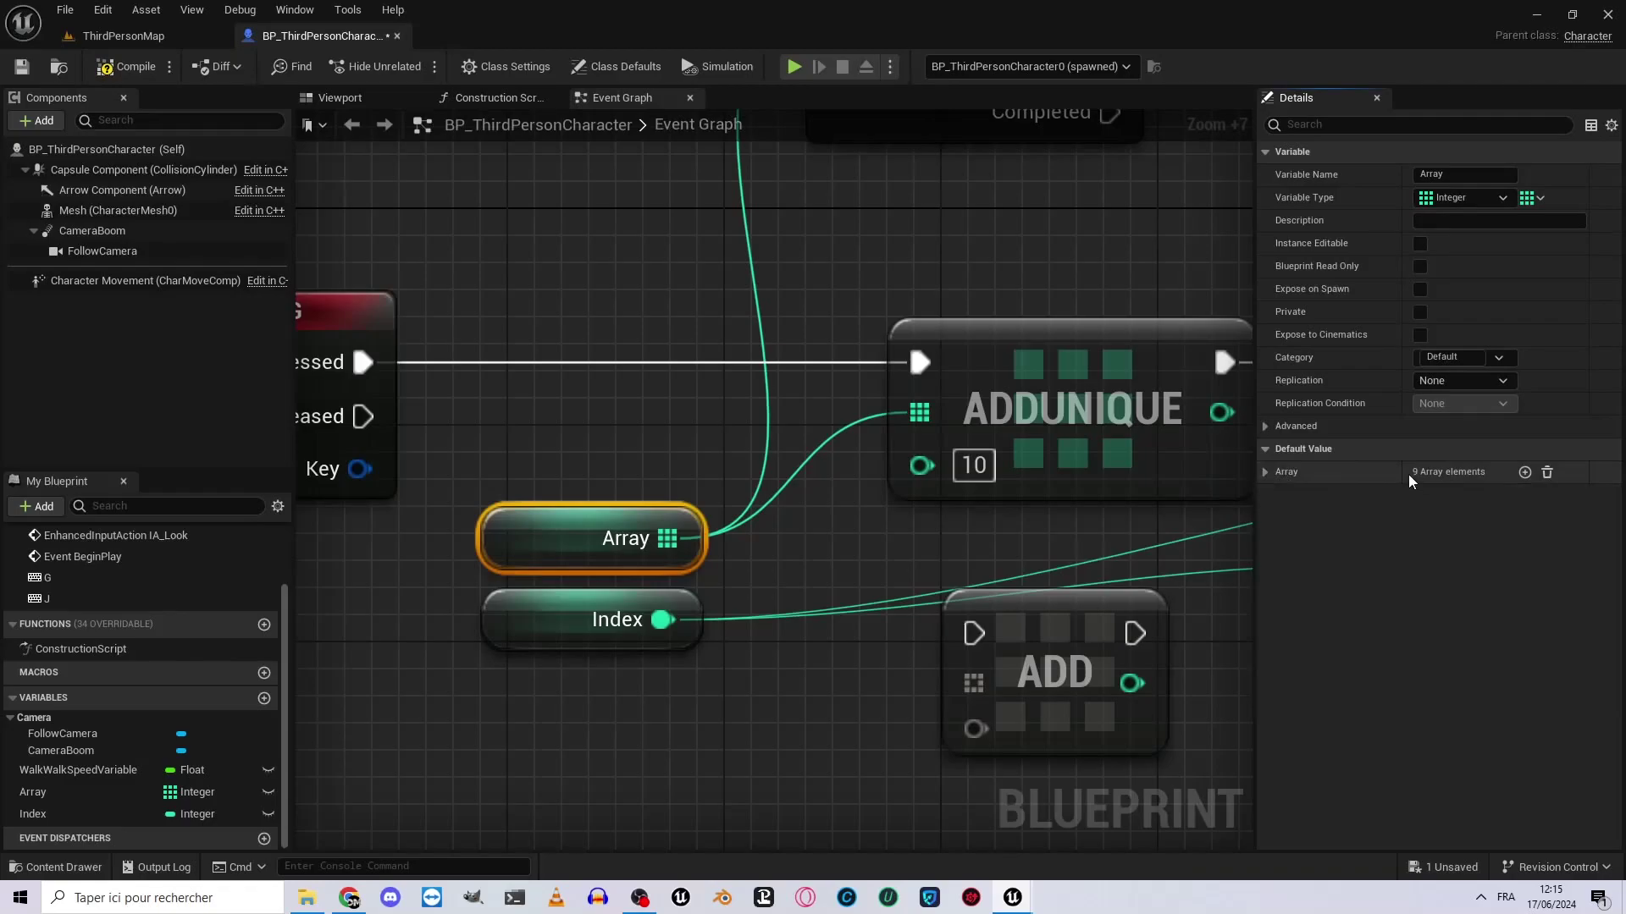
{"action": "left_click", "coordinate": [1262, 474]}
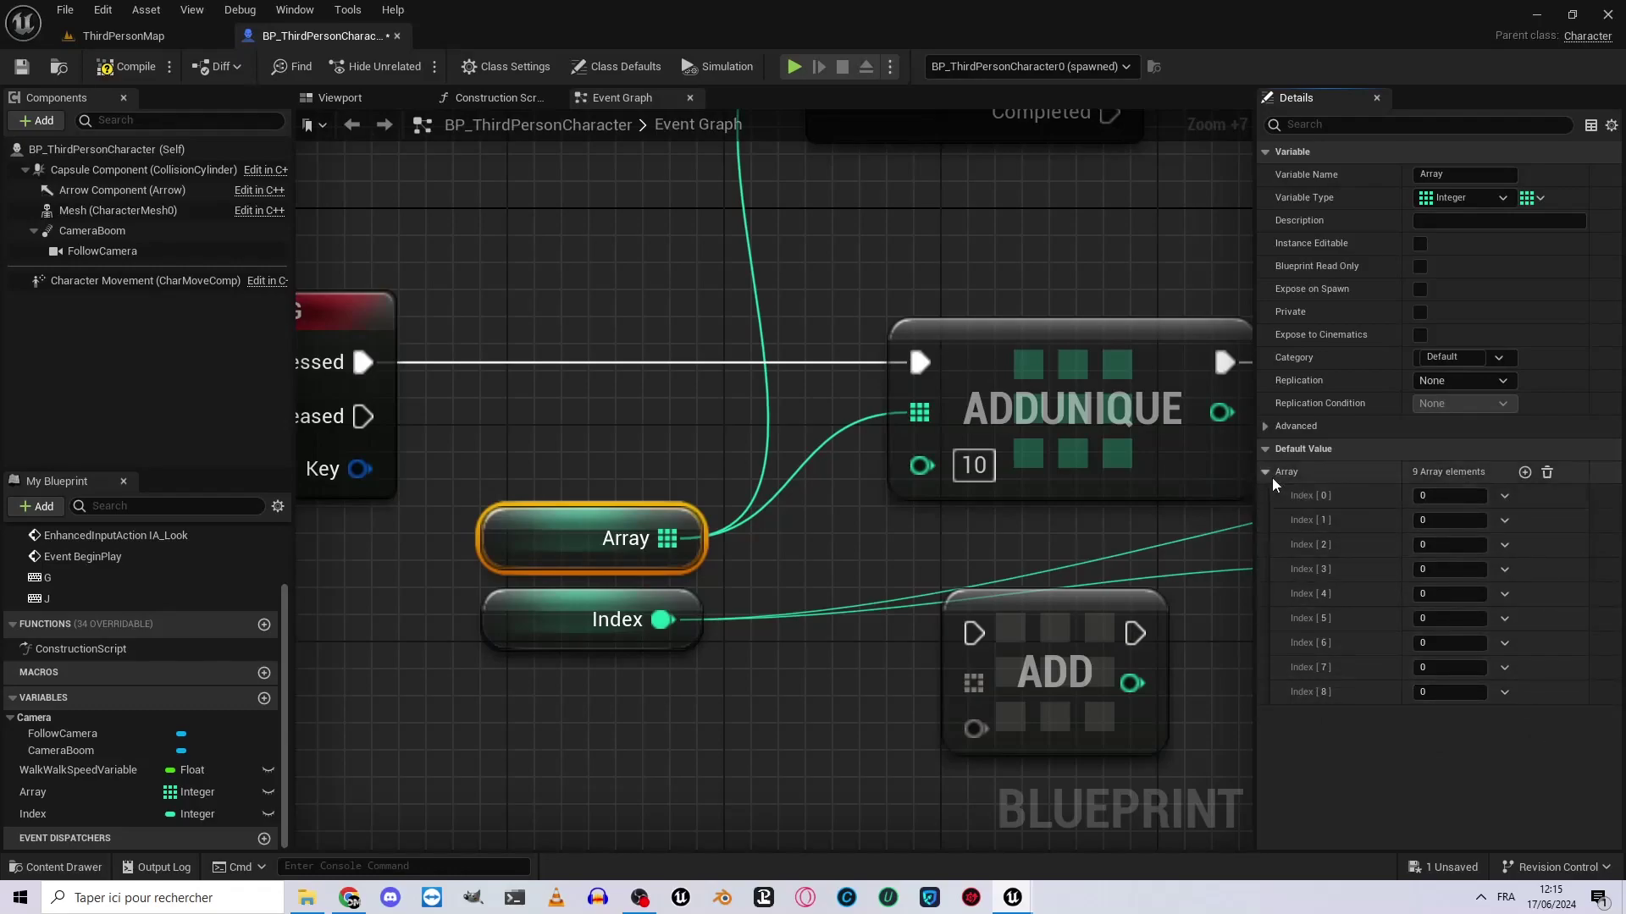
Clear all Array default elements with the trash icon, then check the ADDUNIQUE and ADD nodes.
{"action": "left_click", "coordinate": [1547, 472]}
{"action": "scroll", "coordinate": [847, 423], "scroll_direction": "down", "scroll_amount": 3}
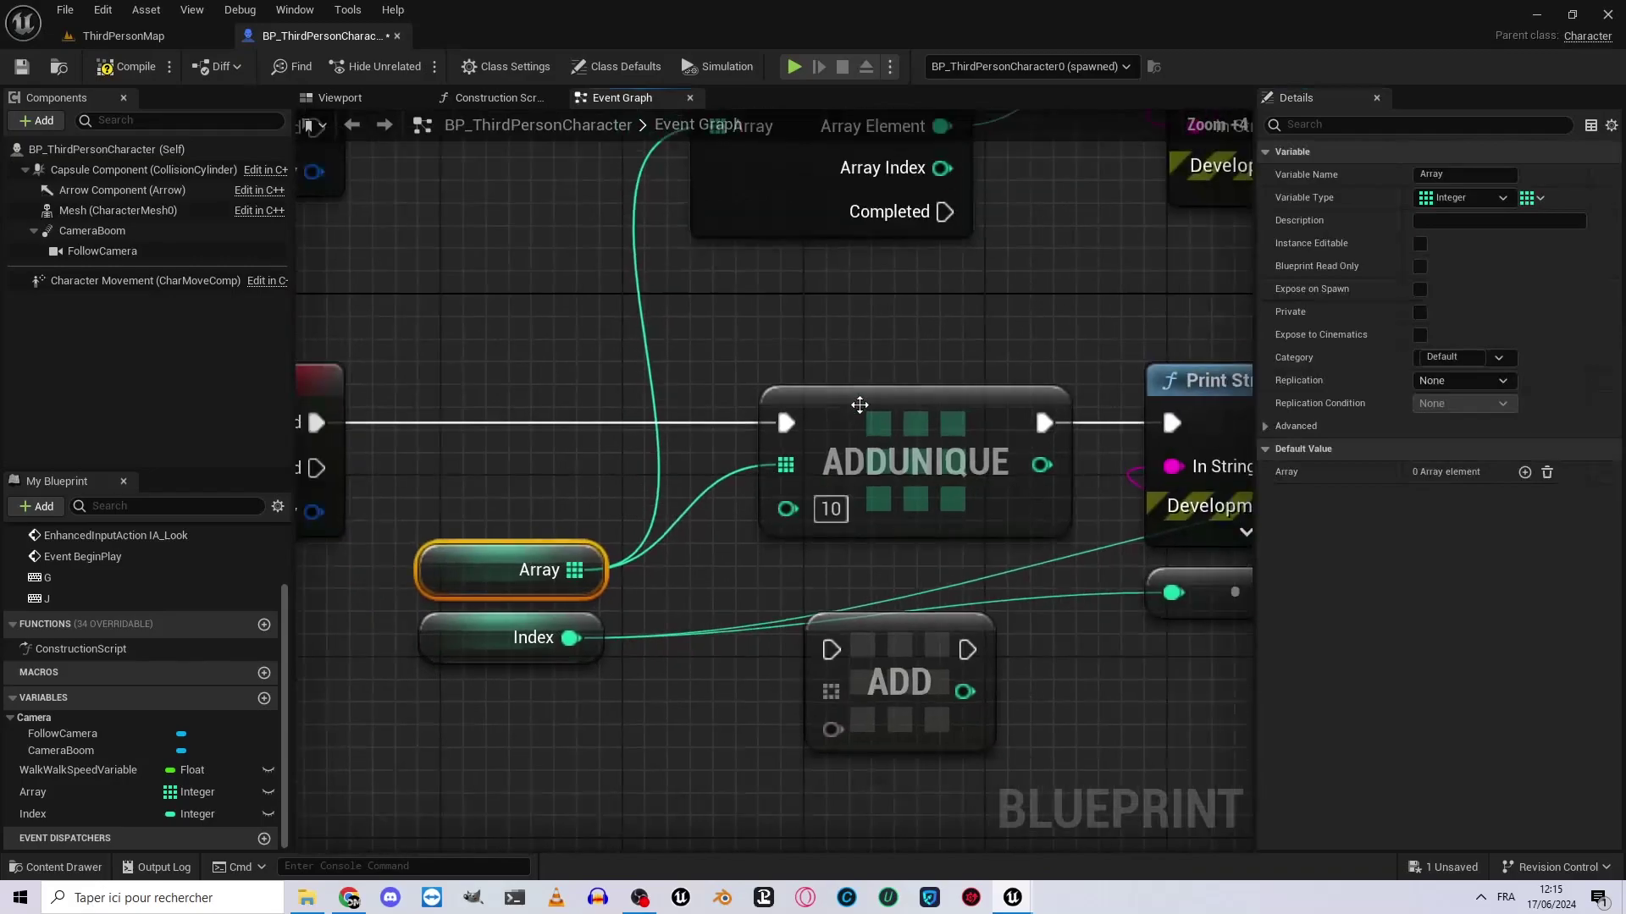
{"action": "right_click_drag", "start_coordinate": [860, 406], "coordinate": [768, 406]}
{"action": "scroll", "coordinate": [767, 405], "scroll_direction": "up", "scroll_amount": 3}
{"action": "left_click", "coordinate": [784, 367]}
{"action": "left_click", "coordinate": [818, 664]}
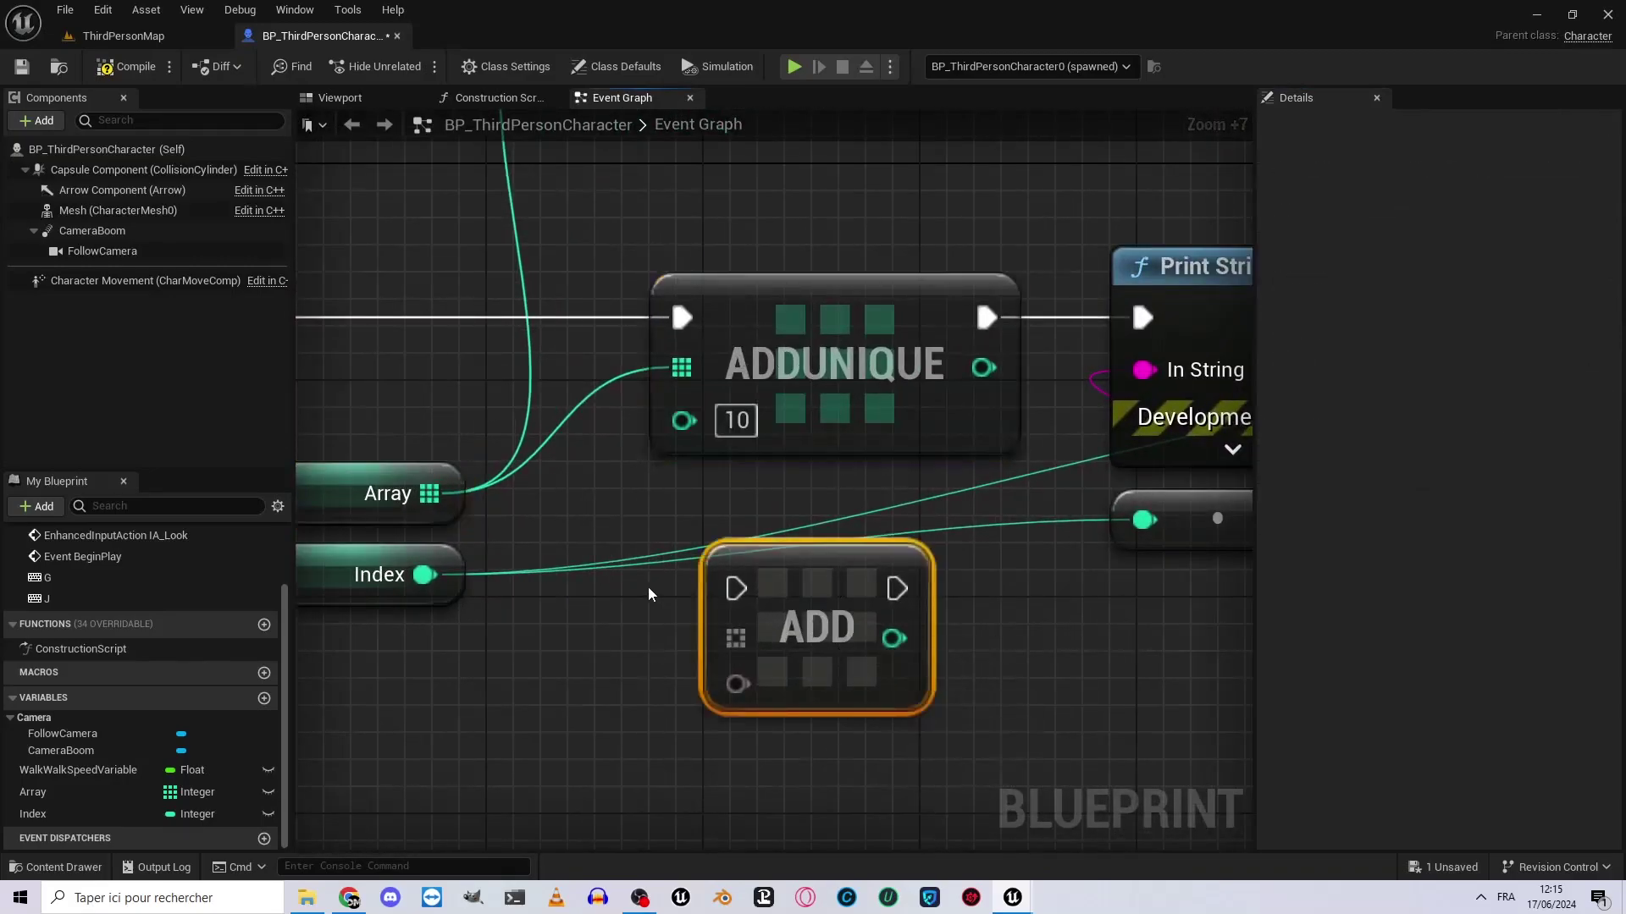
{"action": "right_click_drag", "start_coordinate": [648, 589], "coordinate": [912, 652]}
{"action": "right_click_drag", "start_coordinate": [967, 601], "coordinate": [869, 756]}
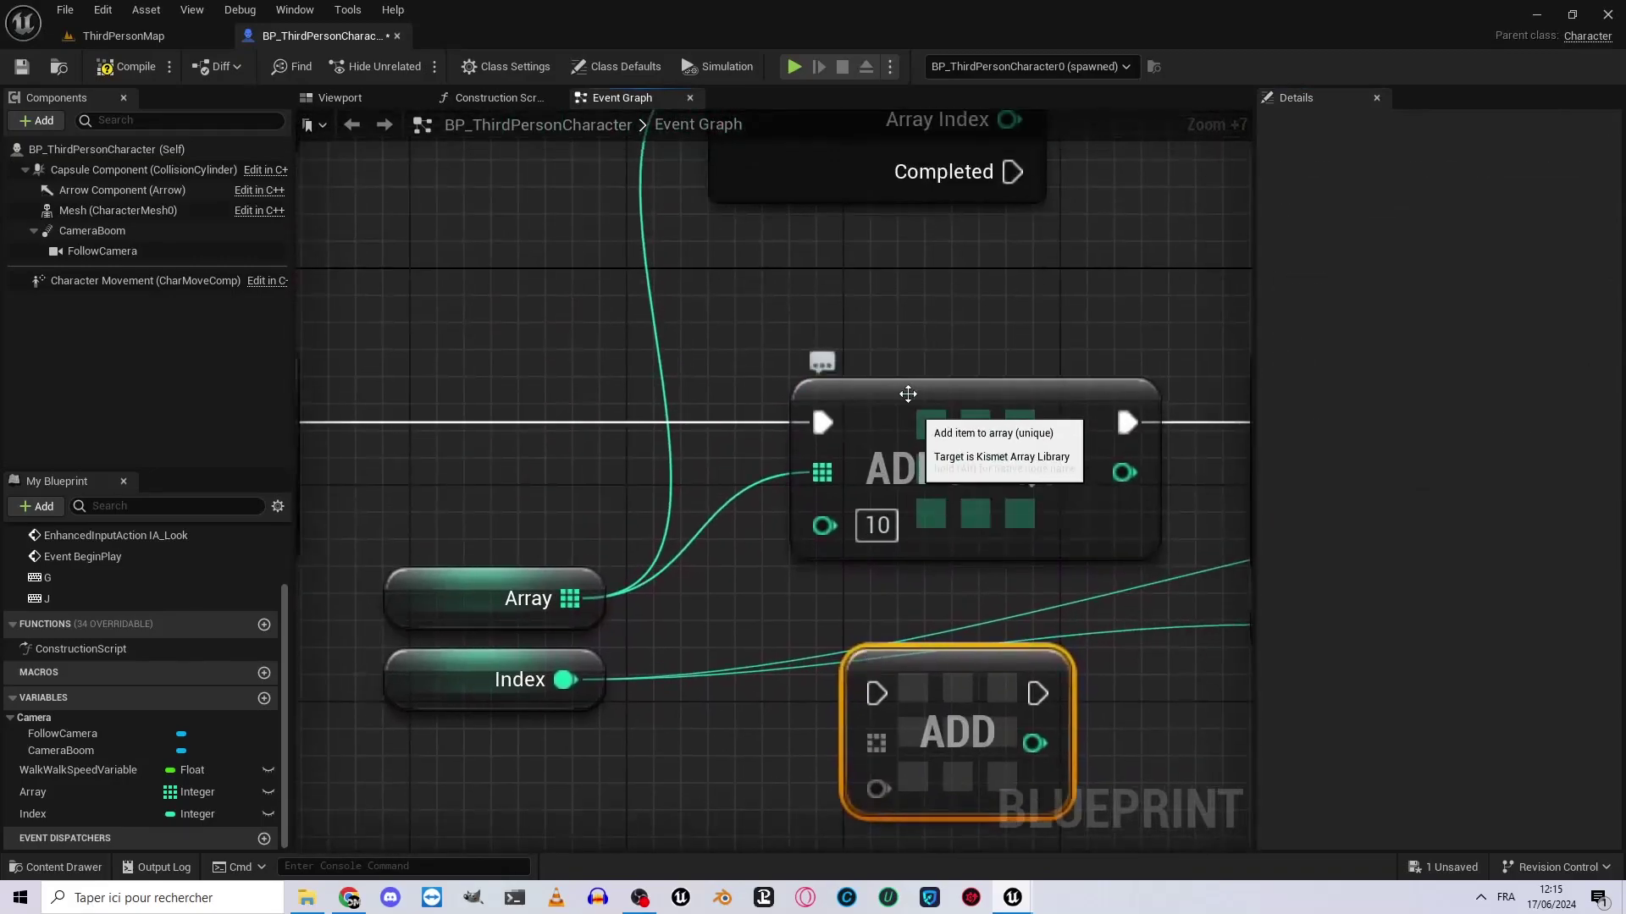
{"action": "left_click", "coordinate": [949, 442]}
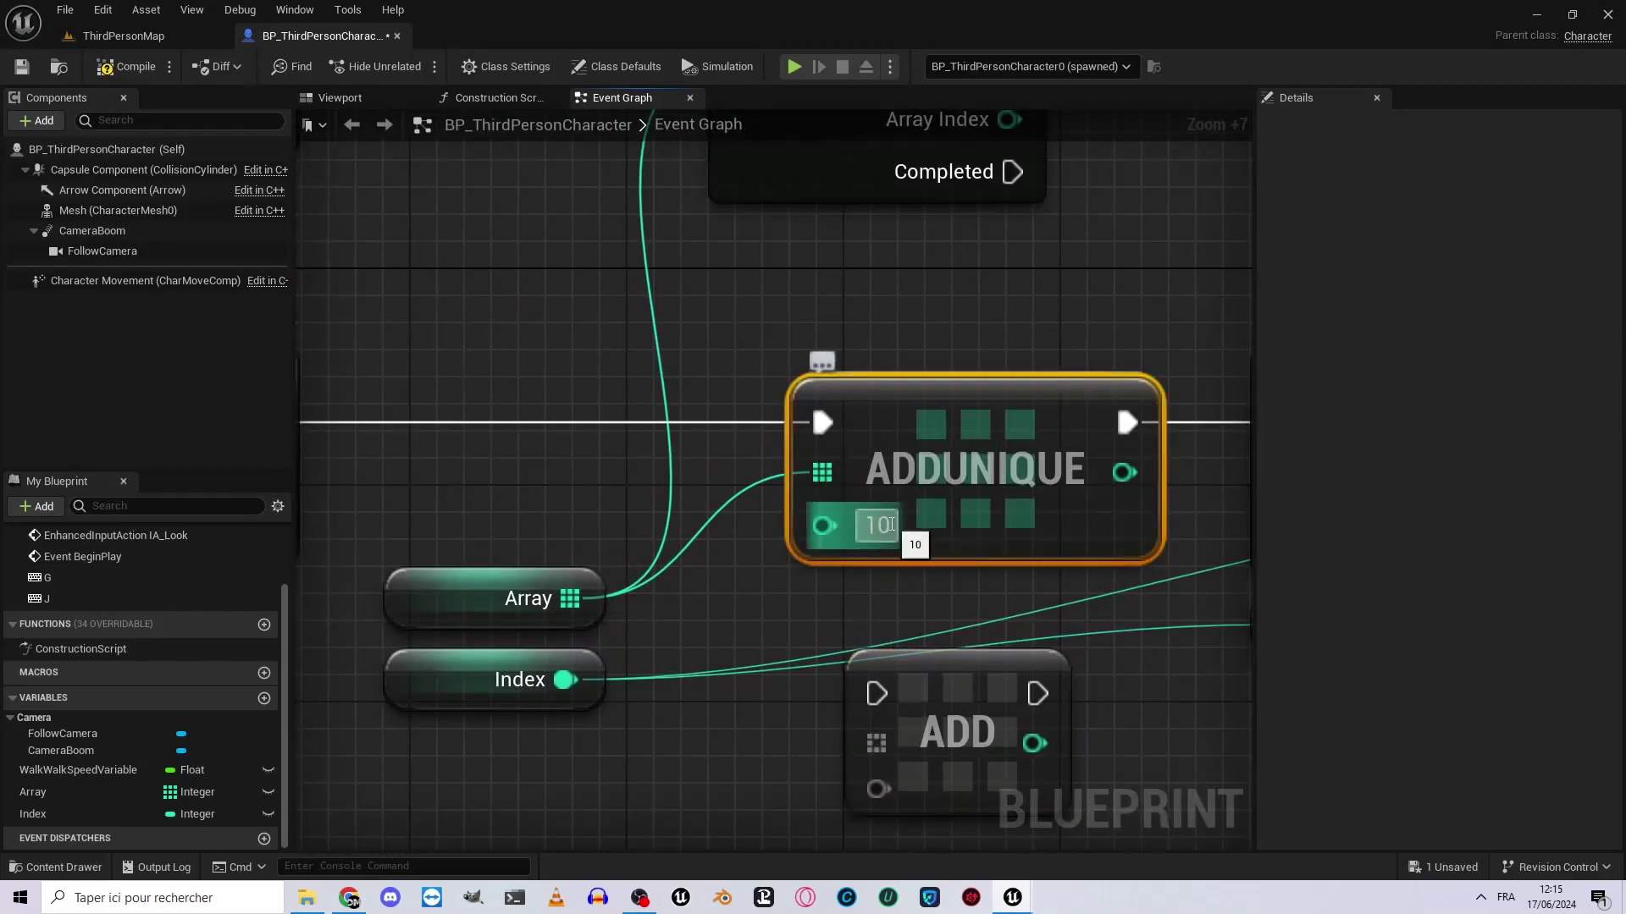
{"action": "right_click_drag", "start_coordinate": [876, 526], "coordinate": [820, 683]}
{"action": "right_click_drag", "start_coordinate": [631, 479], "coordinate": [625, 377]}
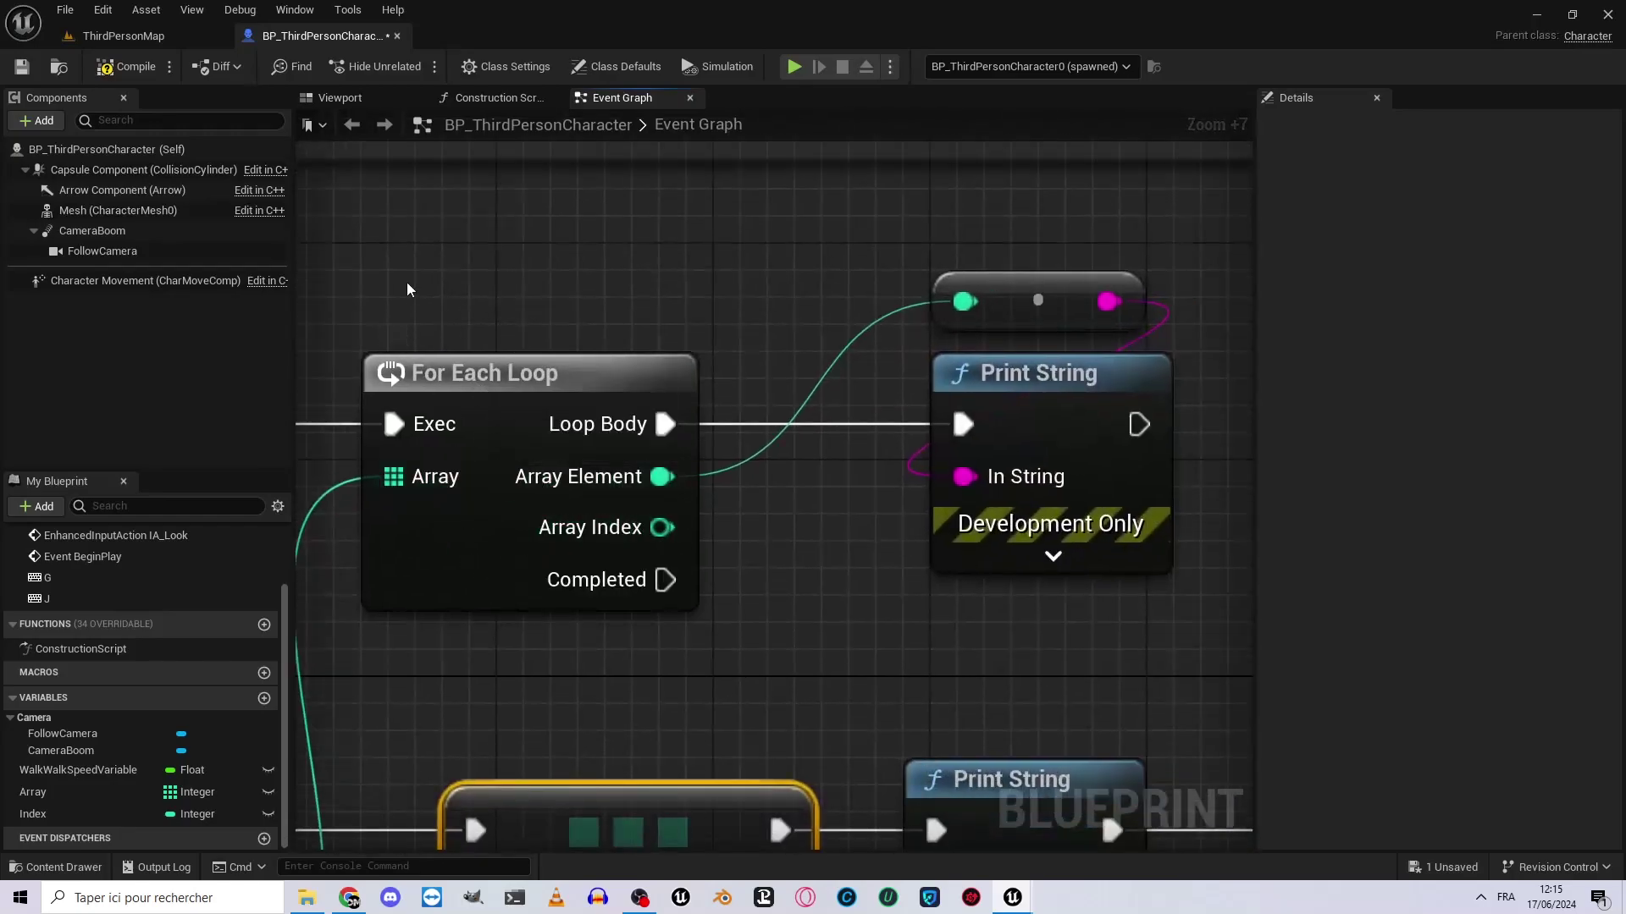
Select the For Each Loop node to inspect it.
{"action": "left_click_drag", "start_coordinate": [374, 266], "coordinate": [613, 658]}
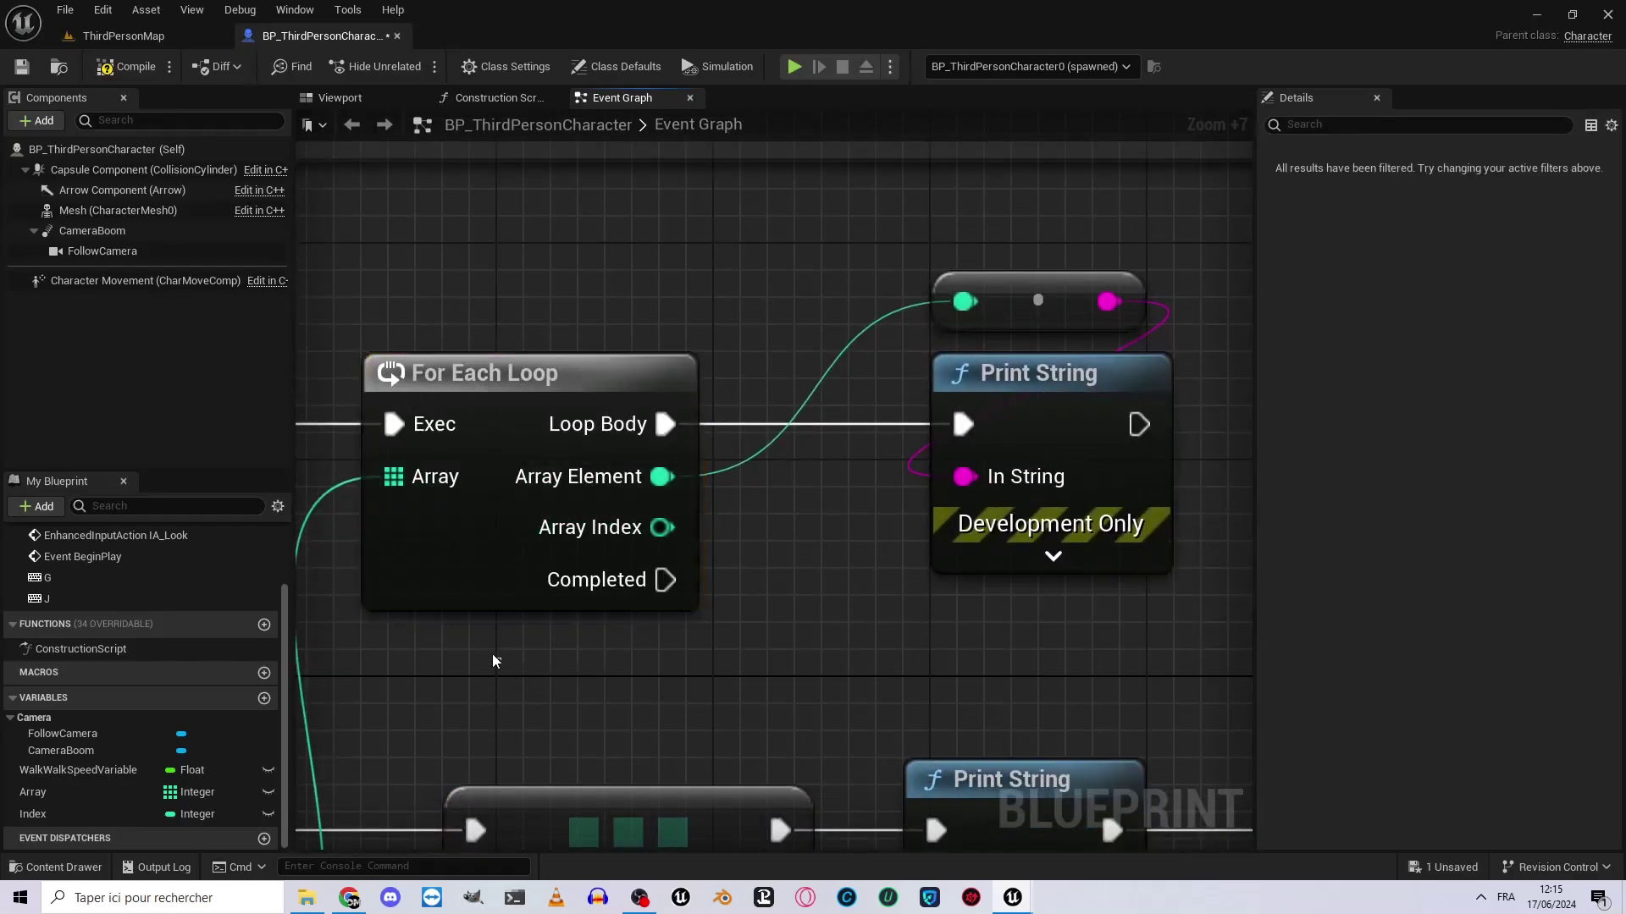
{"action": "left_click_drag", "start_coordinate": [497, 657], "coordinate": [671, 308]}
{"action": "left_click_drag", "start_coordinate": [475, 270], "coordinate": [620, 688]}
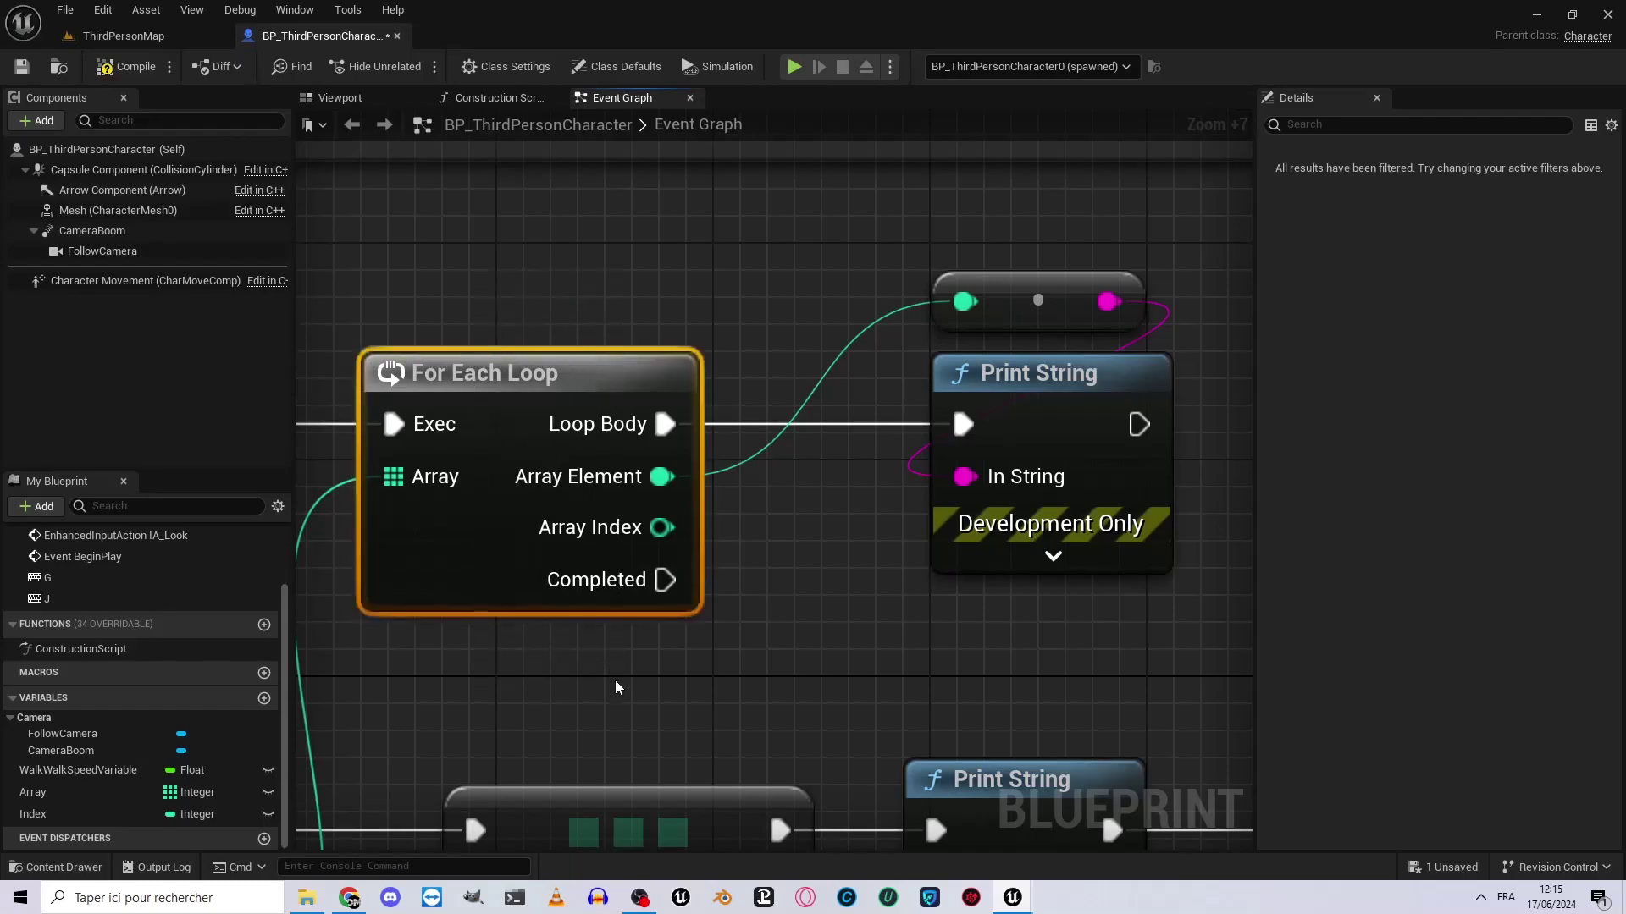
{"action": "left_click", "coordinate": [615, 679]}
{"action": "mouse_move", "coordinate": [462, 660]}
{"action": "left_mouse_down"}
{"action": "mouse_move", "coordinate": [561, 282]}
{"action": "mouse_move", "coordinate": [549, 288]}
{"action": "left_mouse_up"}
{"action": "scroll", "coordinate": [463, 526], "scroll_direction": "down", "scroll_amount": 2}
{"action": "mouse_move", "coordinate": [527, 513]}
{"action": "right_mouse_down"}
{"action": "mouse_move", "coordinate": [634, 471]}
{"action": "mouse_move", "coordinate": [675, 356]}
{"action": "right_mouse_up"}
{"action": "scroll", "coordinate": [634, 471], "scroll_direction": "up", "scroll_amount": 2}
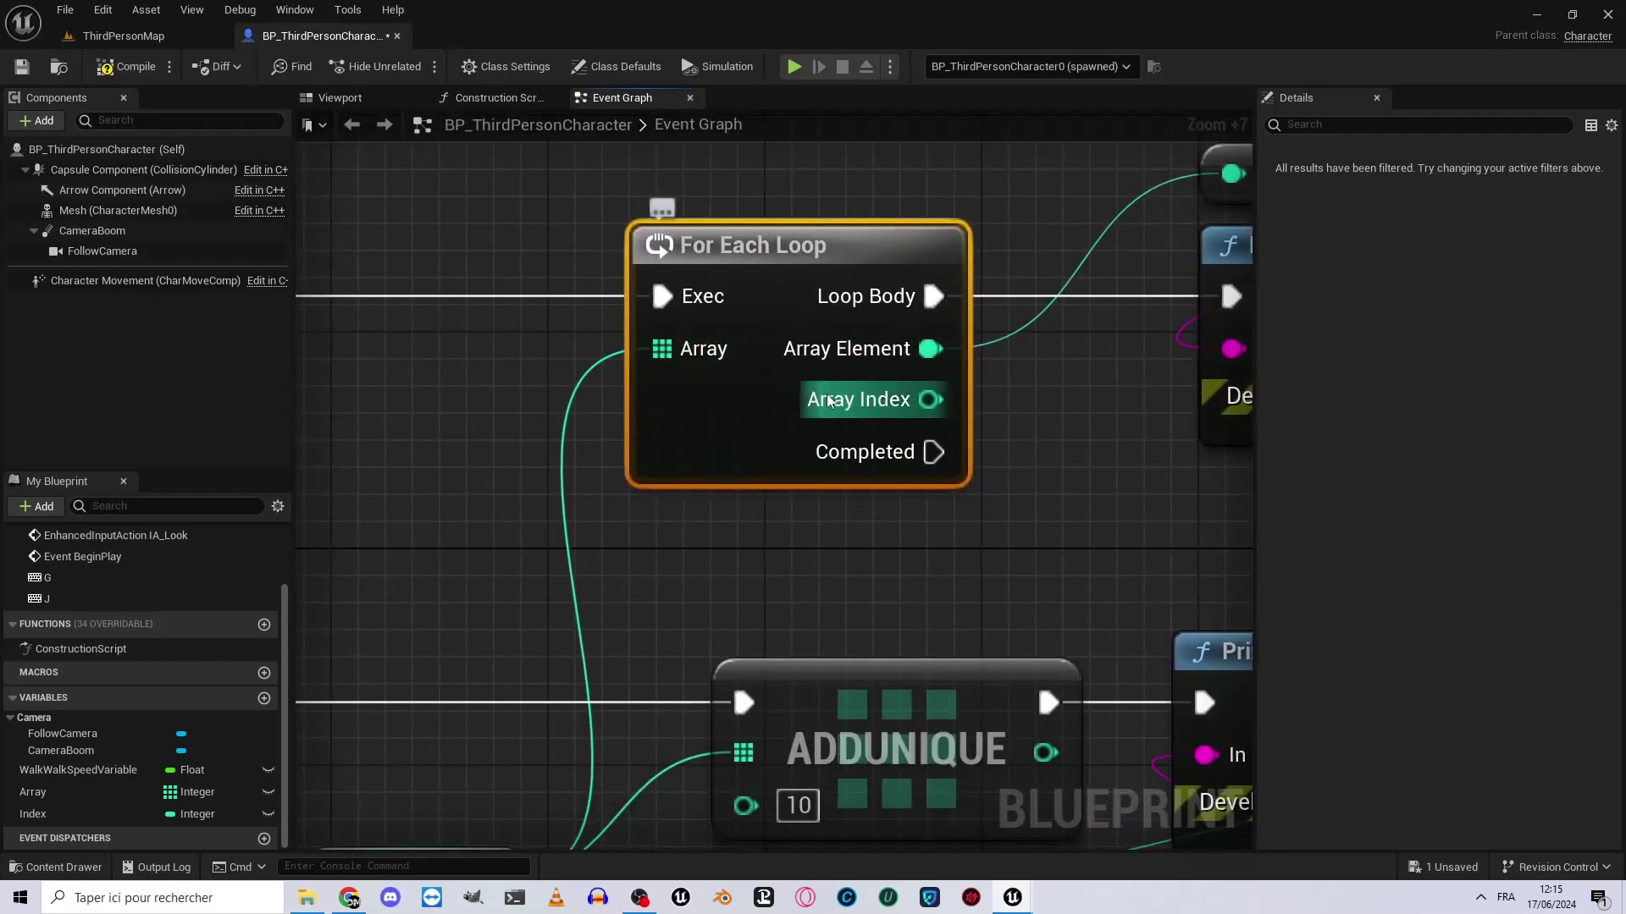
Trial-drag wires from the For Each Loop's Loop Body and Completed pins, leaving them unconnected.
{"action": "right_click_drag", "start_coordinate": [922, 303], "coordinate": [745, 471]}
{"action": "mouse_move", "coordinate": [745, 471]}
{"action": "left_mouse_down"}
{"action": "mouse_move", "coordinate": [885, 374]}
{"action": "mouse_move", "coordinate": [805, 335]}
{"action": "mouse_move", "coordinate": [858, 374]}
{"action": "mouse_move", "coordinate": [972, 272]}
{"action": "left_mouse_up"}
{"action": "right_click_drag", "start_coordinate": [865, 517], "coordinate": [853, 320]}
{"action": "mouse_move", "coordinate": [728, 428]}
{"action": "left_mouse_down"}
{"action": "mouse_move", "coordinate": [713, 438]}
{"action": "mouse_move", "coordinate": [986, 540]}
{"action": "left_mouse_up"}
{"action": "scroll", "coordinate": [726, 552], "scroll_direction": "down", "scroll_amount": 6}
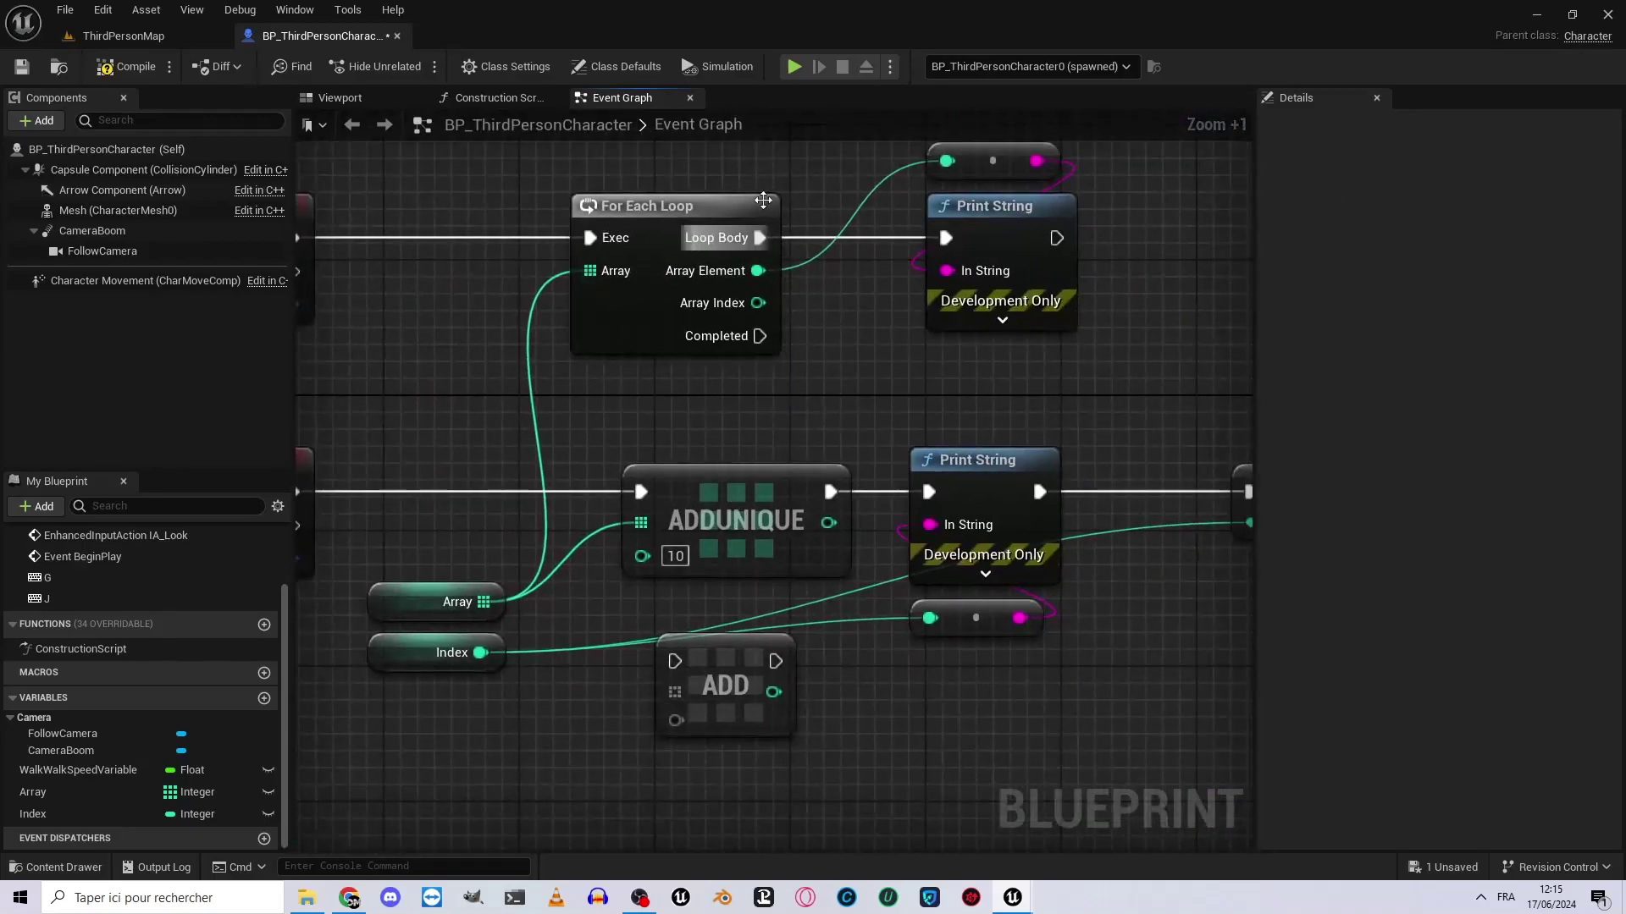
{"action": "right_click_drag", "start_coordinate": [748, 497], "coordinate": [743, 332]}
{"action": "scroll", "coordinate": [732, 483], "scroll_direction": "up", "scroll_amount": 6}
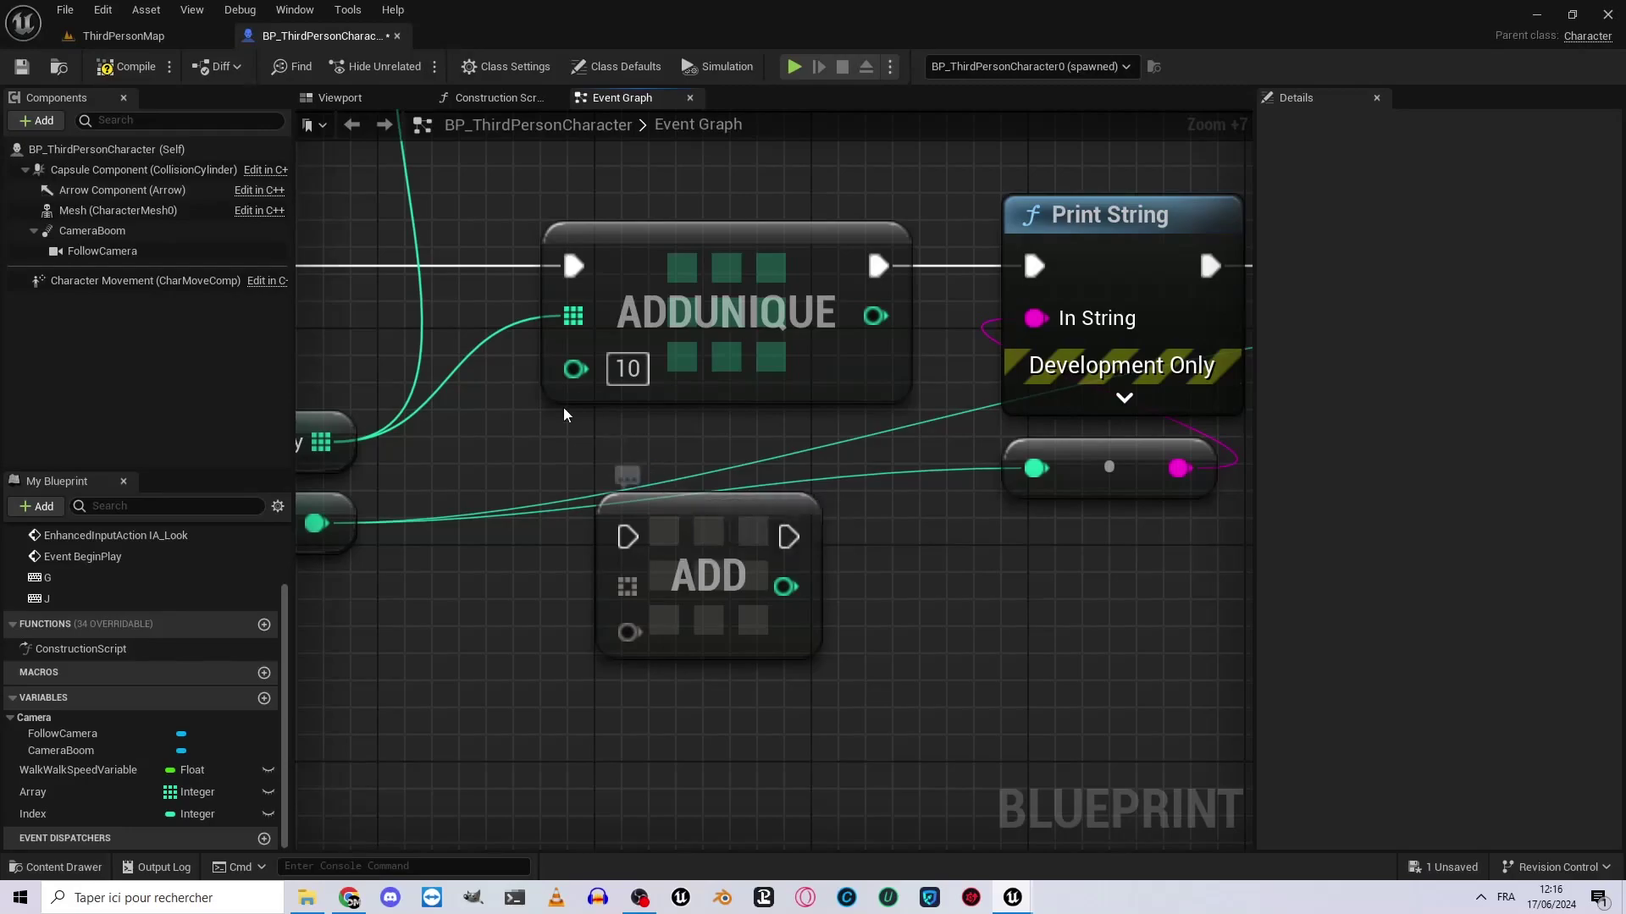
{"action": "right_click_drag", "start_coordinate": [329, 456], "coordinate": [769, 427]}
{"action": "mouse_move", "coordinate": [599, 346]}
{"action": "left_mouse_down"}
{"action": "mouse_move", "coordinate": [728, 435]}
{"action": "mouse_move", "coordinate": [904, 410]}
{"action": "left_mouse_up"}
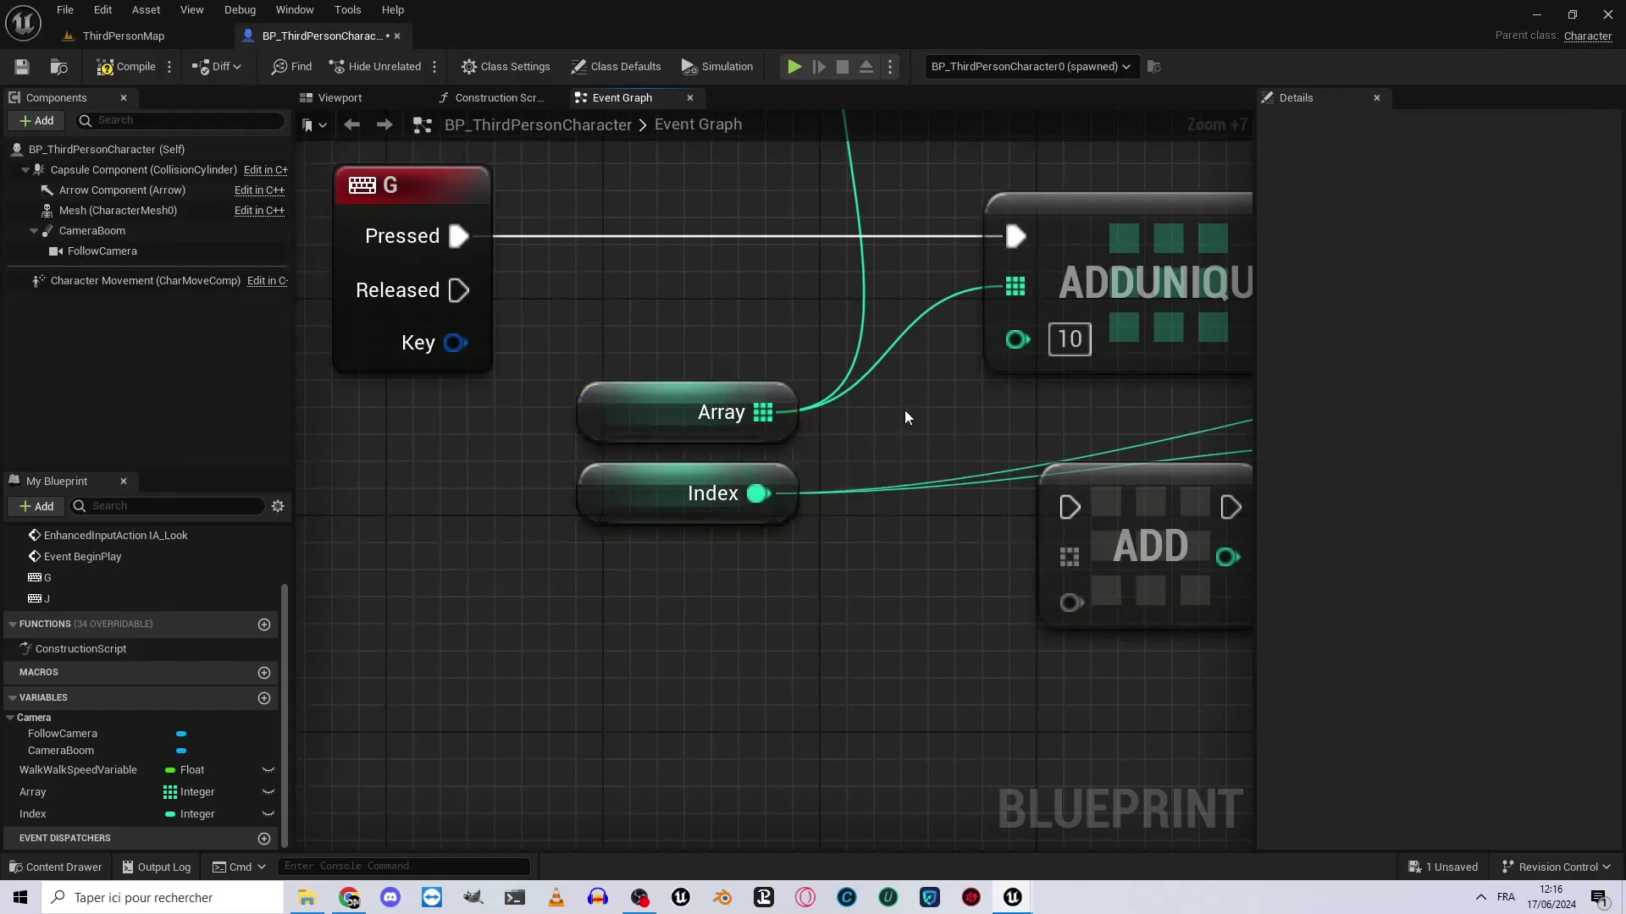
{"action": "right_click_drag", "start_coordinate": [908, 405], "coordinate": [735, 455]}
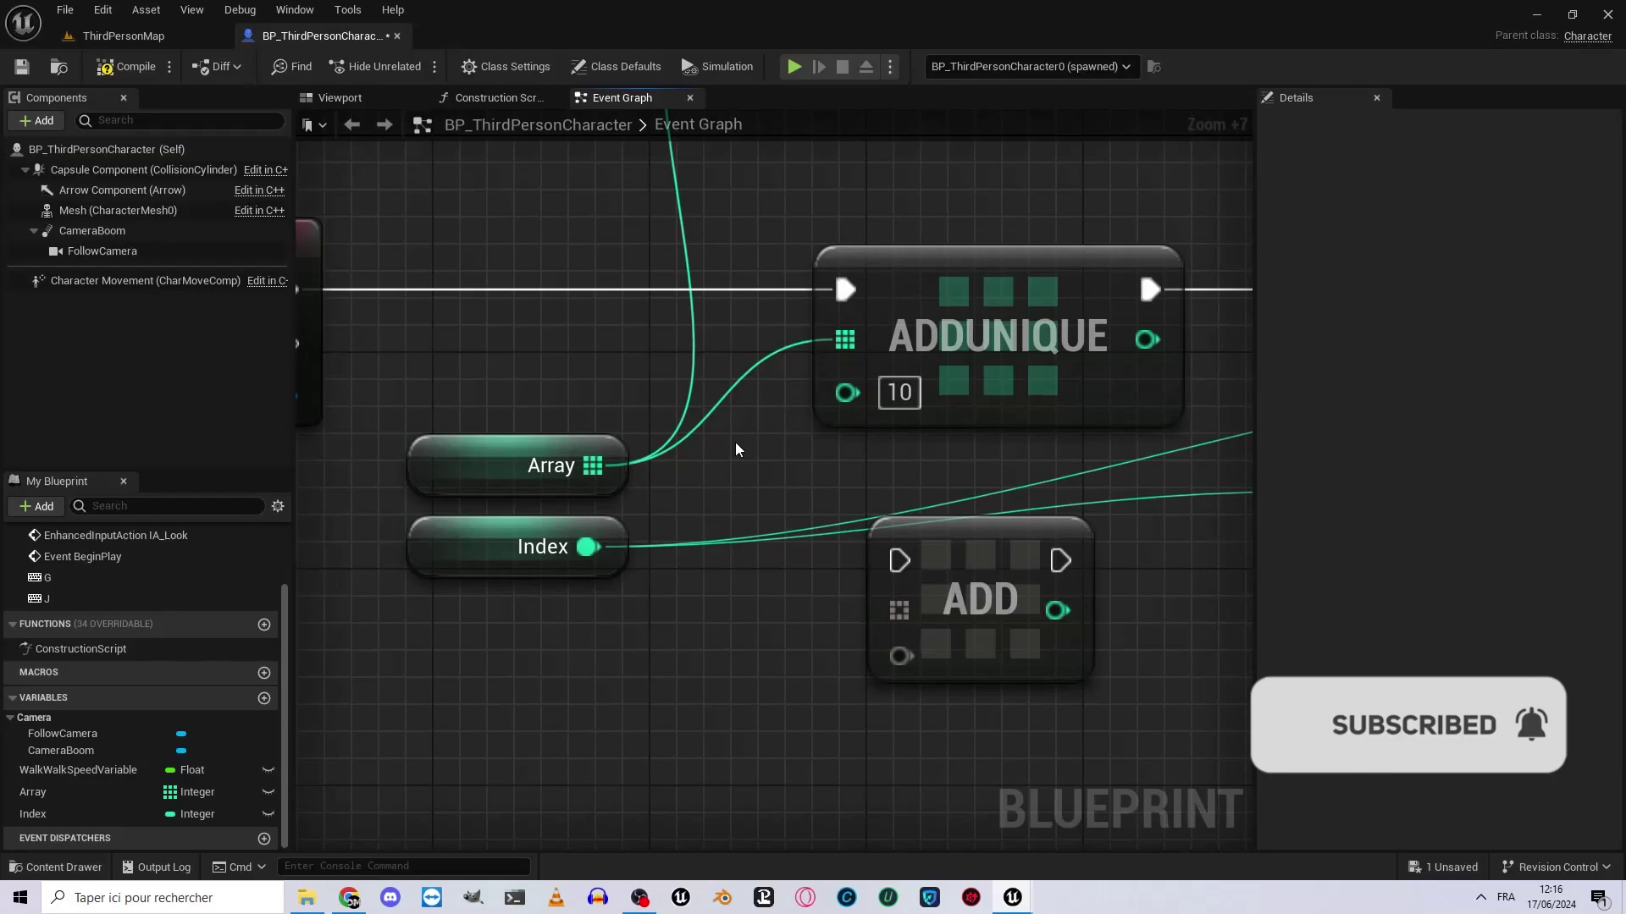
{"action": "scroll", "coordinate": [705, 433], "scroll_direction": "down", "scroll_amount": 7}
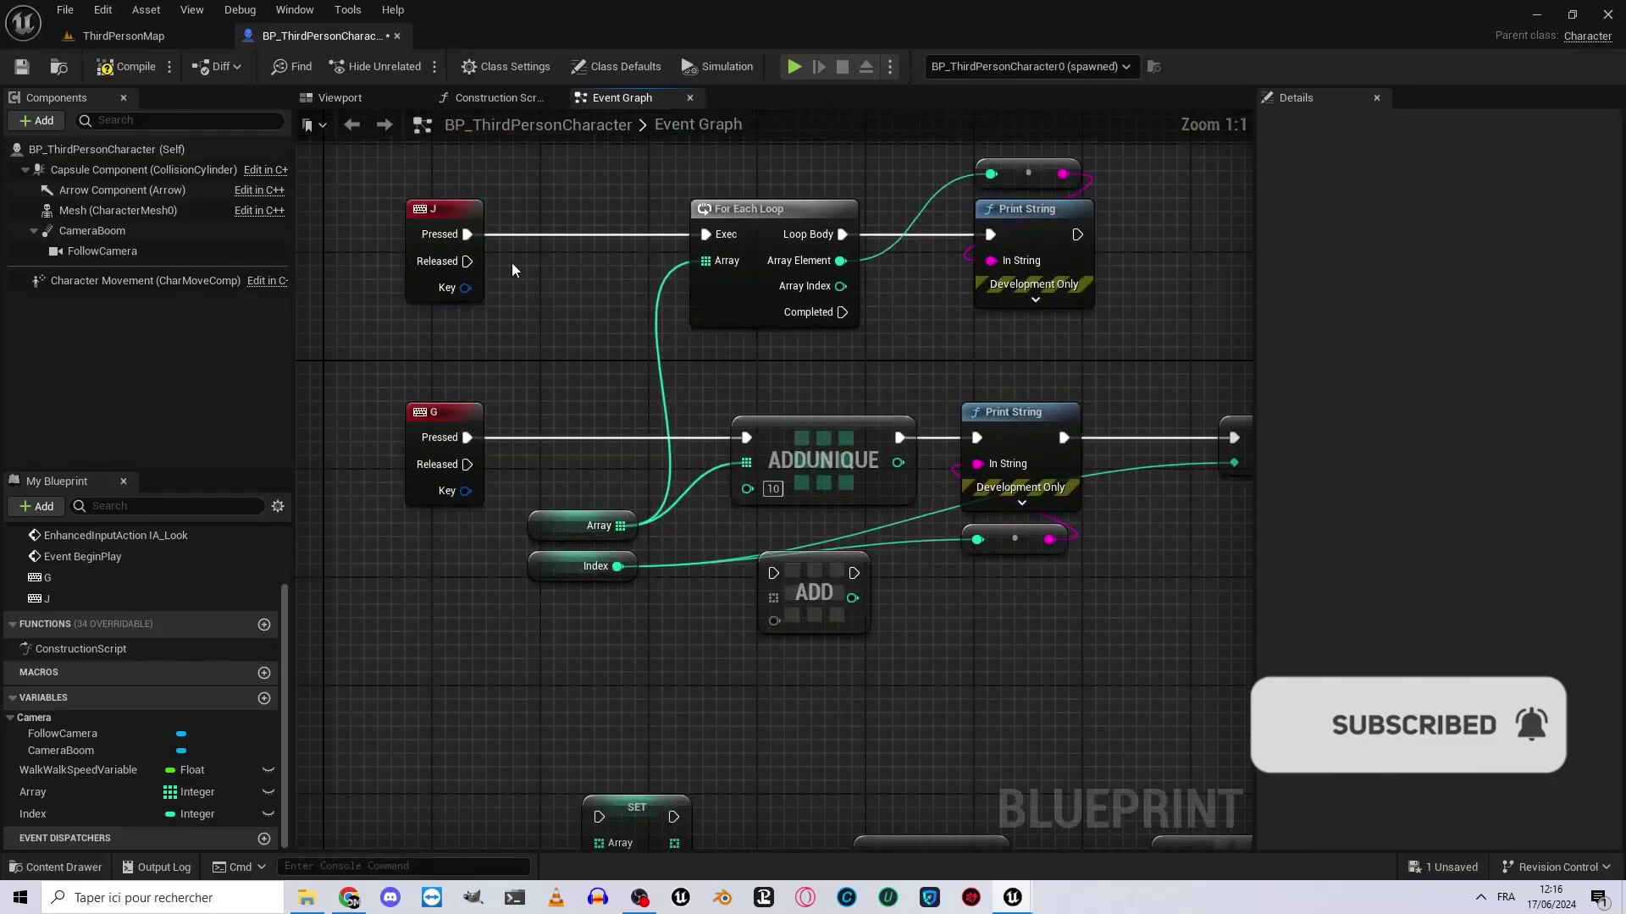
{"action": "left_click_drag", "start_coordinate": [355, 166], "coordinate": [1103, 593]}
{"action": "right_click_drag", "start_coordinate": [1110, 593], "coordinate": [1043, 567]}
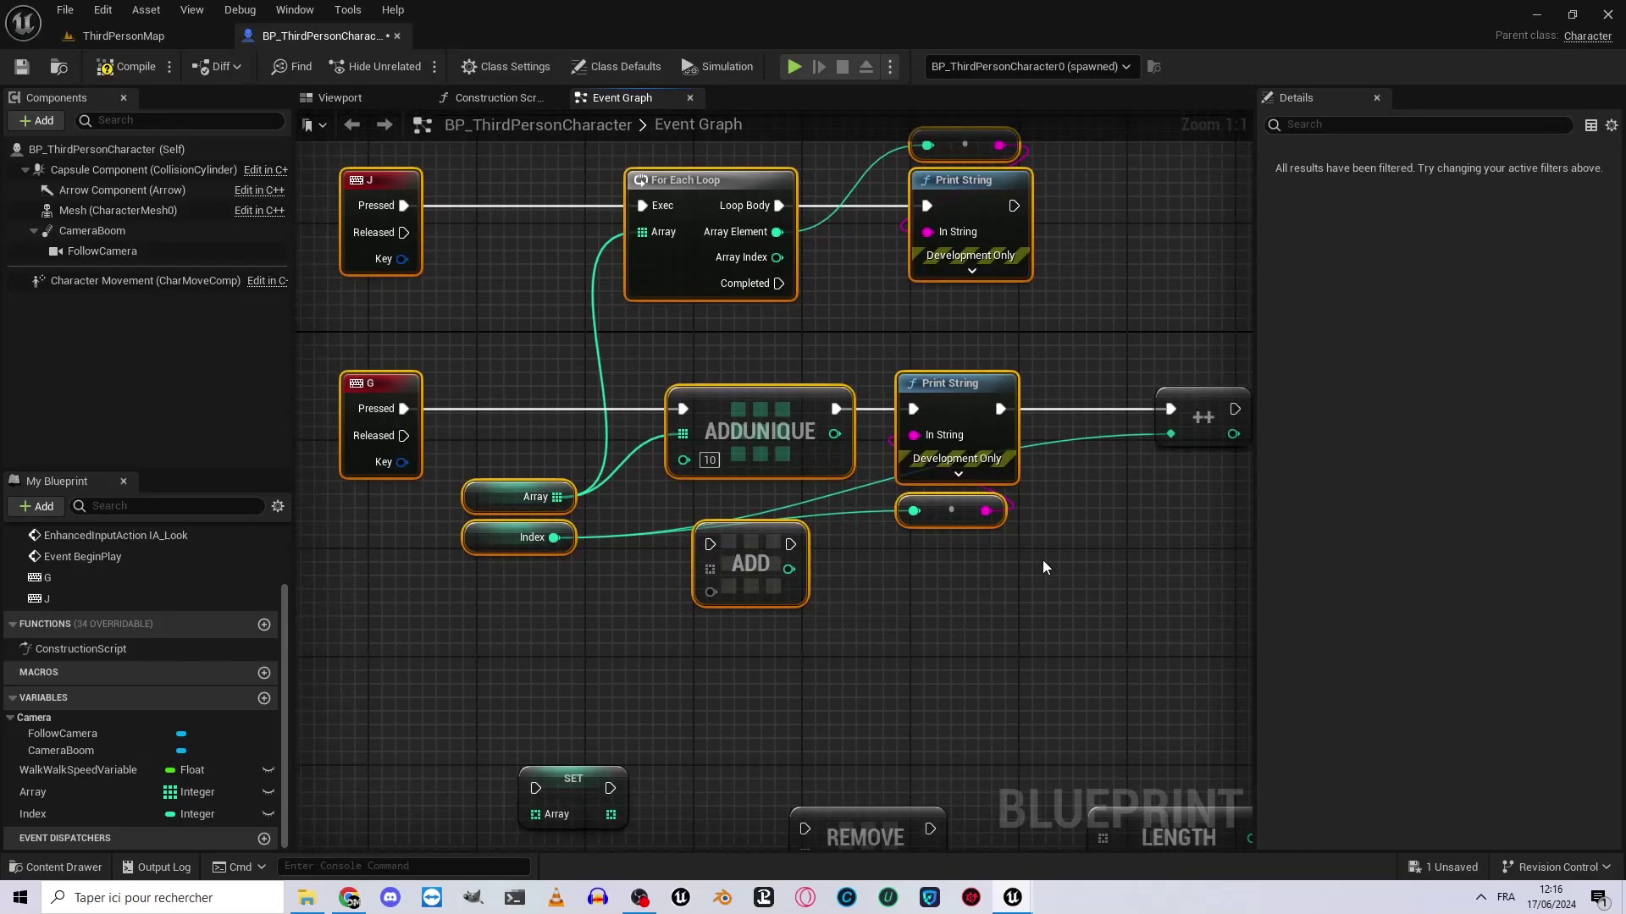
{"action": "scroll", "coordinate": [874, 381], "scroll_direction": "up", "scroll_amount": 7}
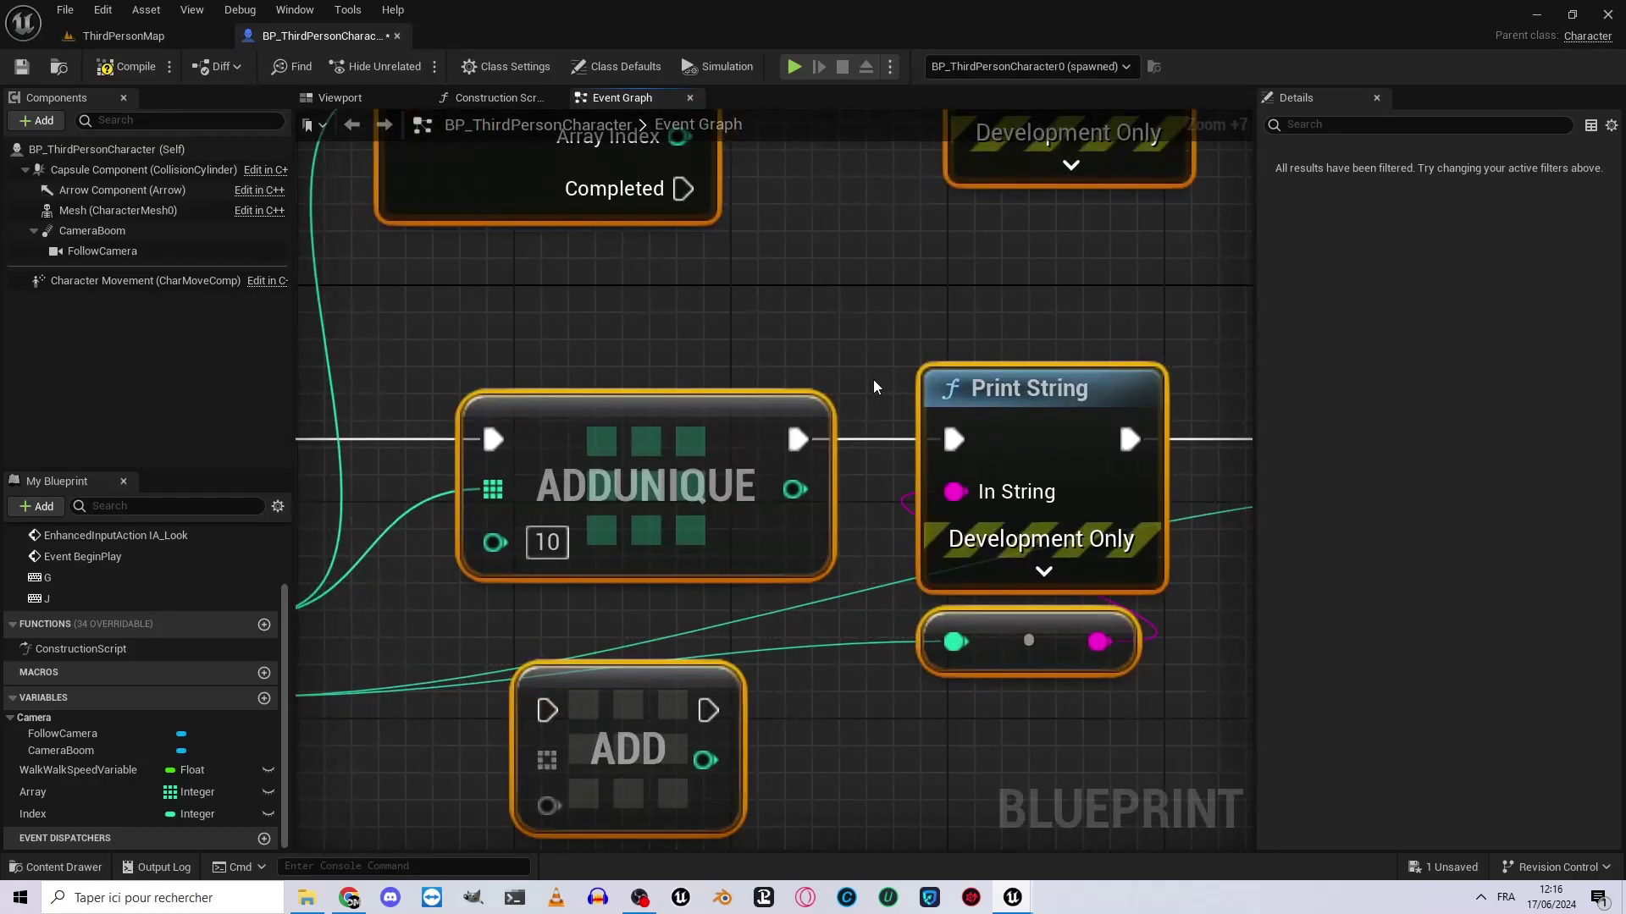
{"action": "scroll", "coordinate": [897, 546], "scroll_direction": "down", "scroll_amount": 5}
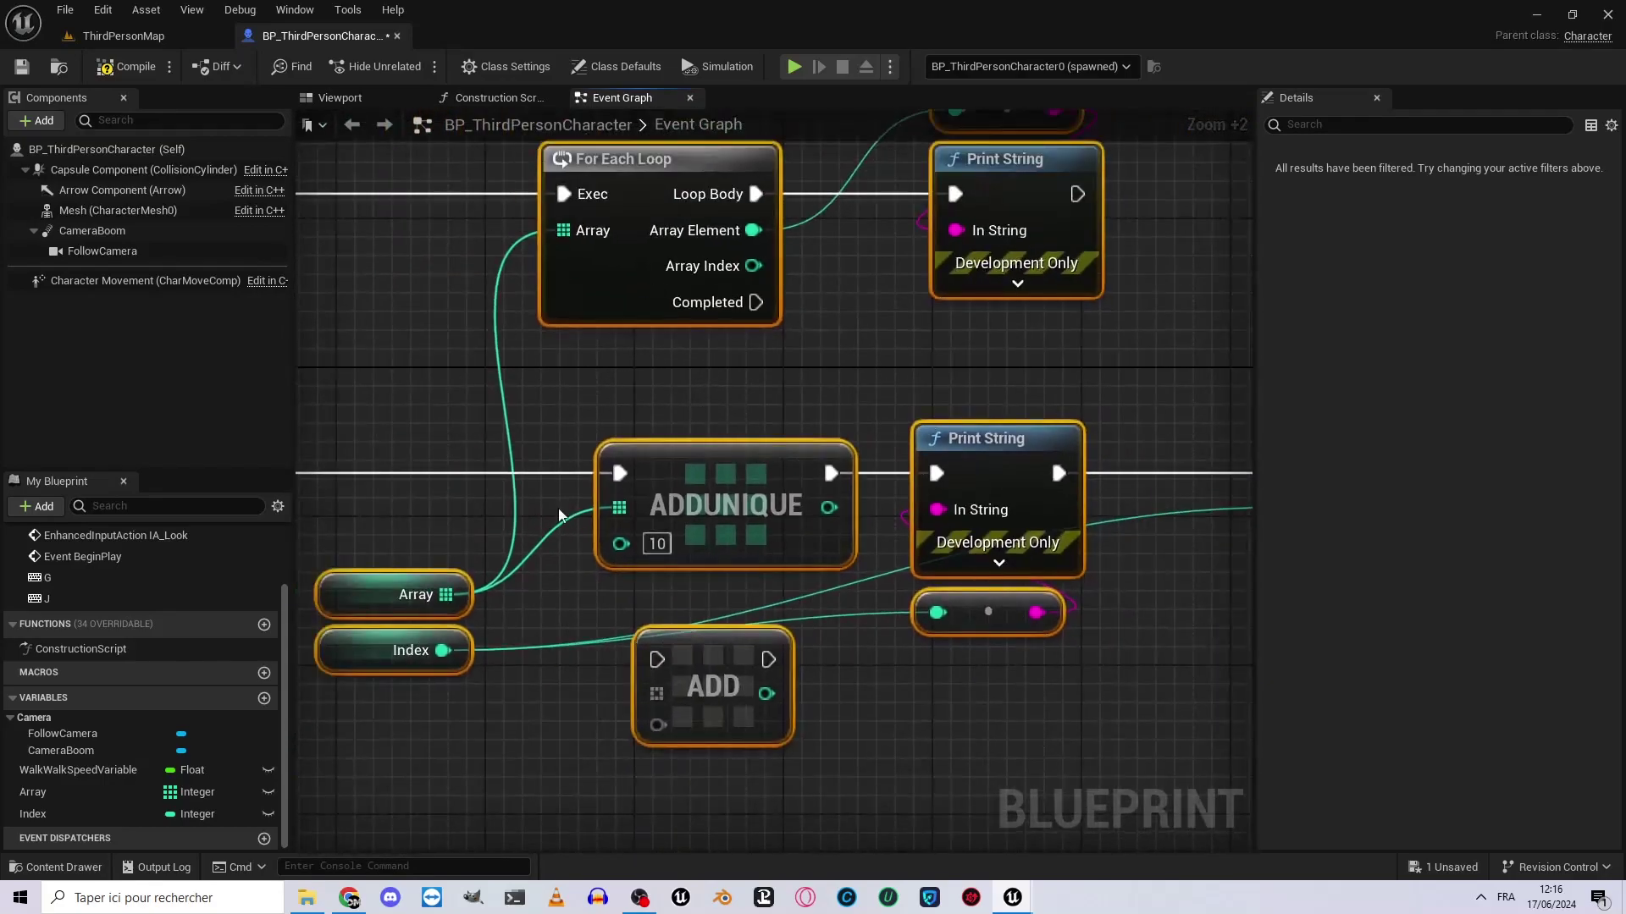
{"action": "right_click_drag", "start_coordinate": [558, 514], "coordinate": [698, 485]}
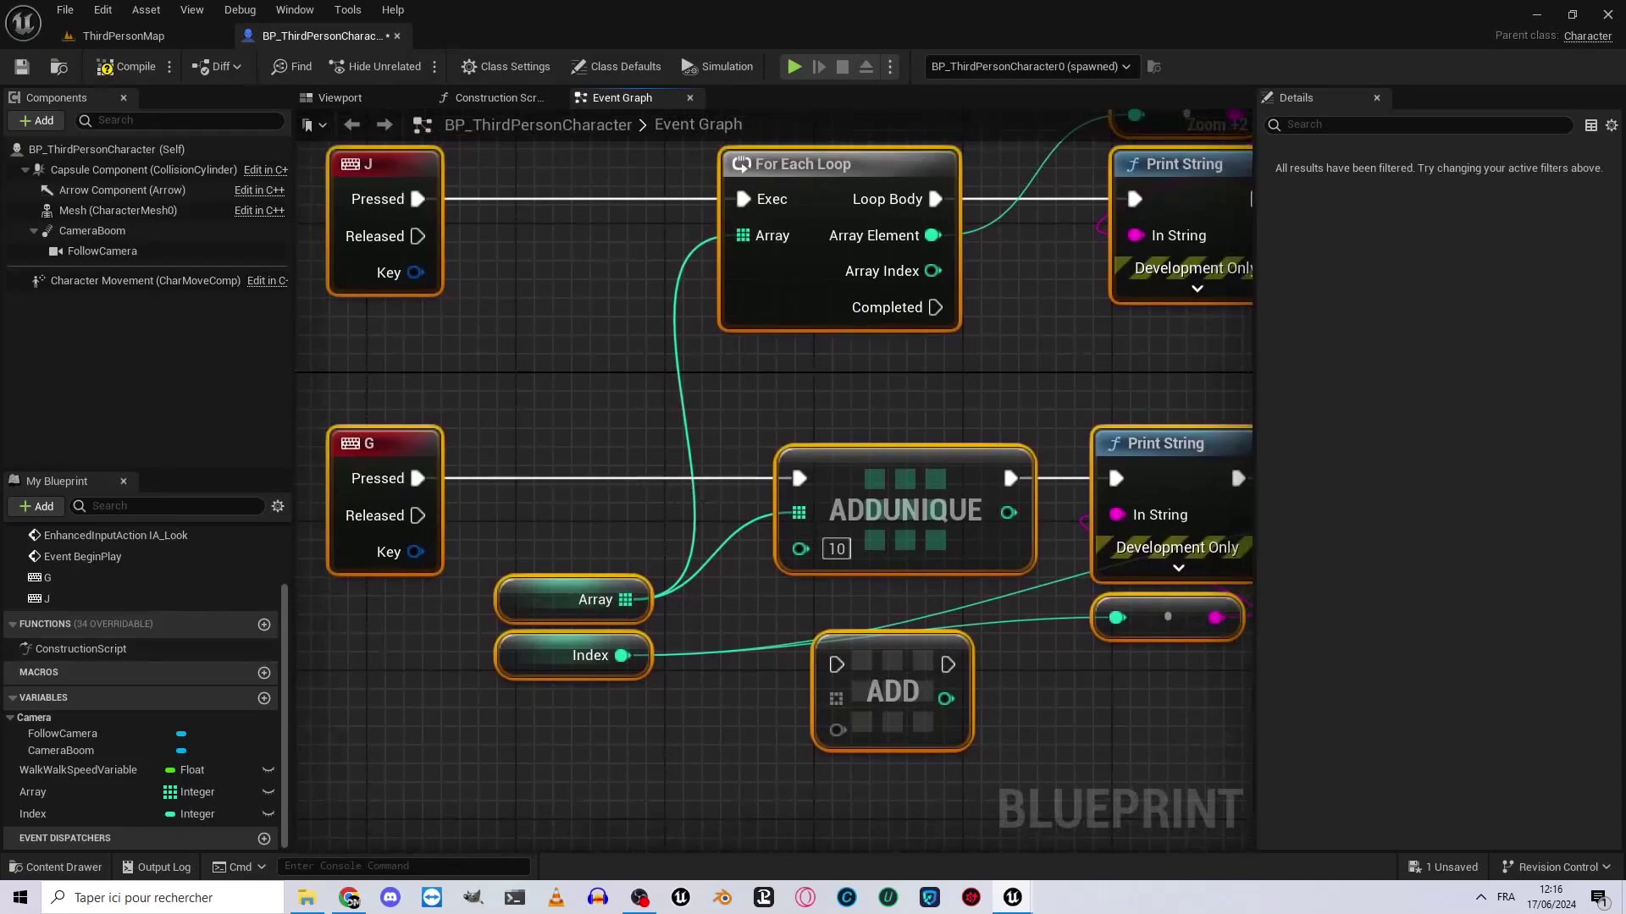